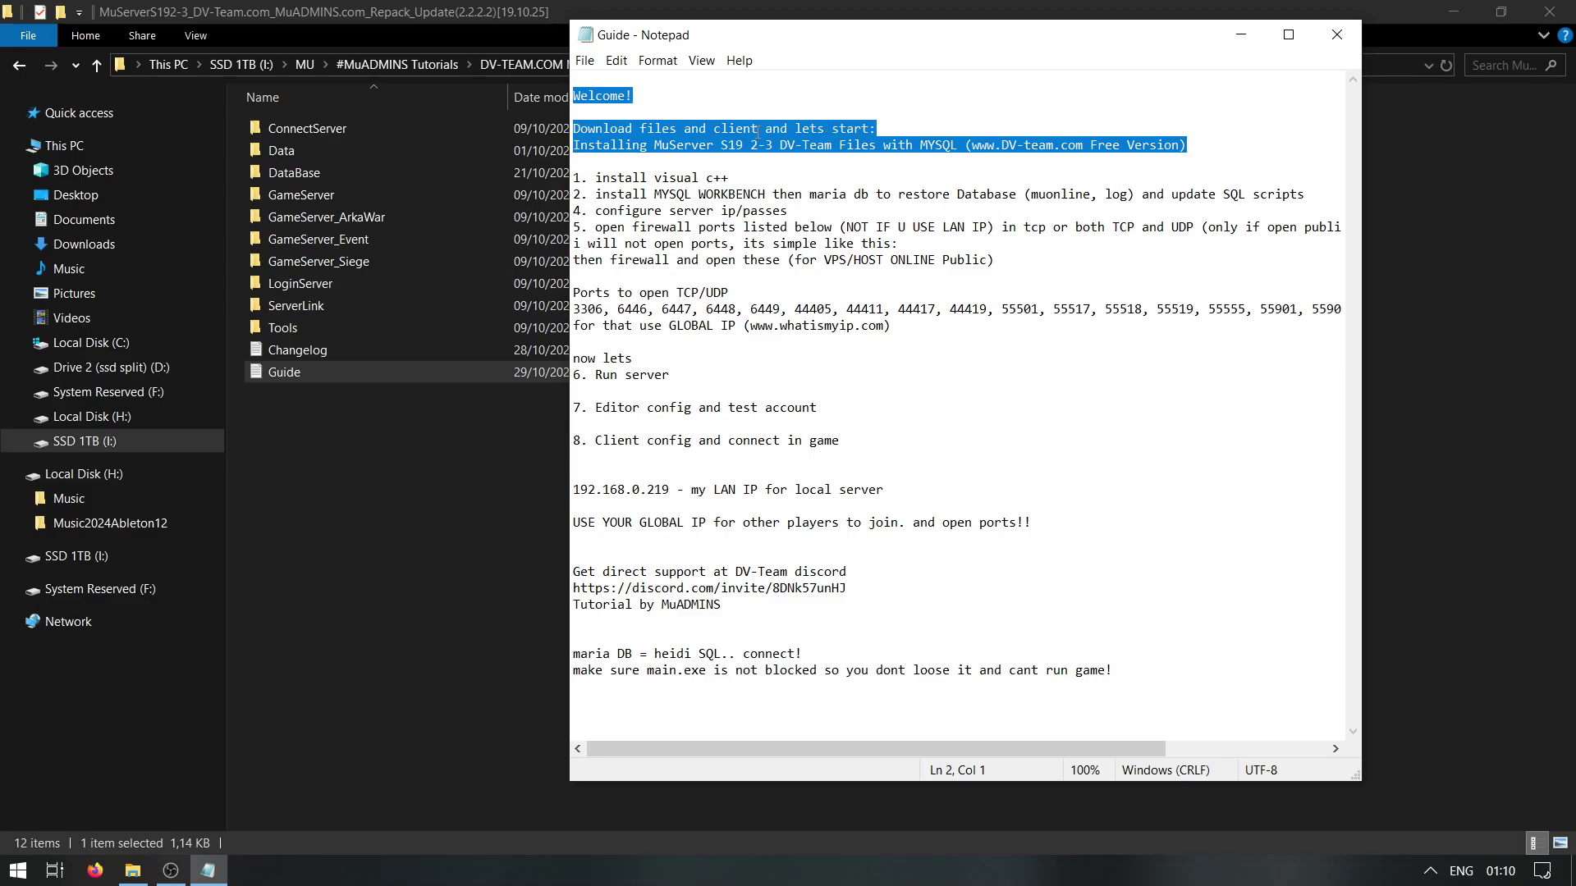
# Review the guide's download step and the downloaded files in the DV-TEAM.COM tutorial folder
pyautogui.click(448, 383)
pyautogui.click(714, 64)
pyautogui.moveTo(475, 421); pyautogui.dragTo(359, 179)
pyautogui.click(359, 174)
pyautogui.click(270, 666)
# Highlight step 1, install visual c++, in the guide and open the MuServerS192-3 folder
pyautogui.click(208, 870)
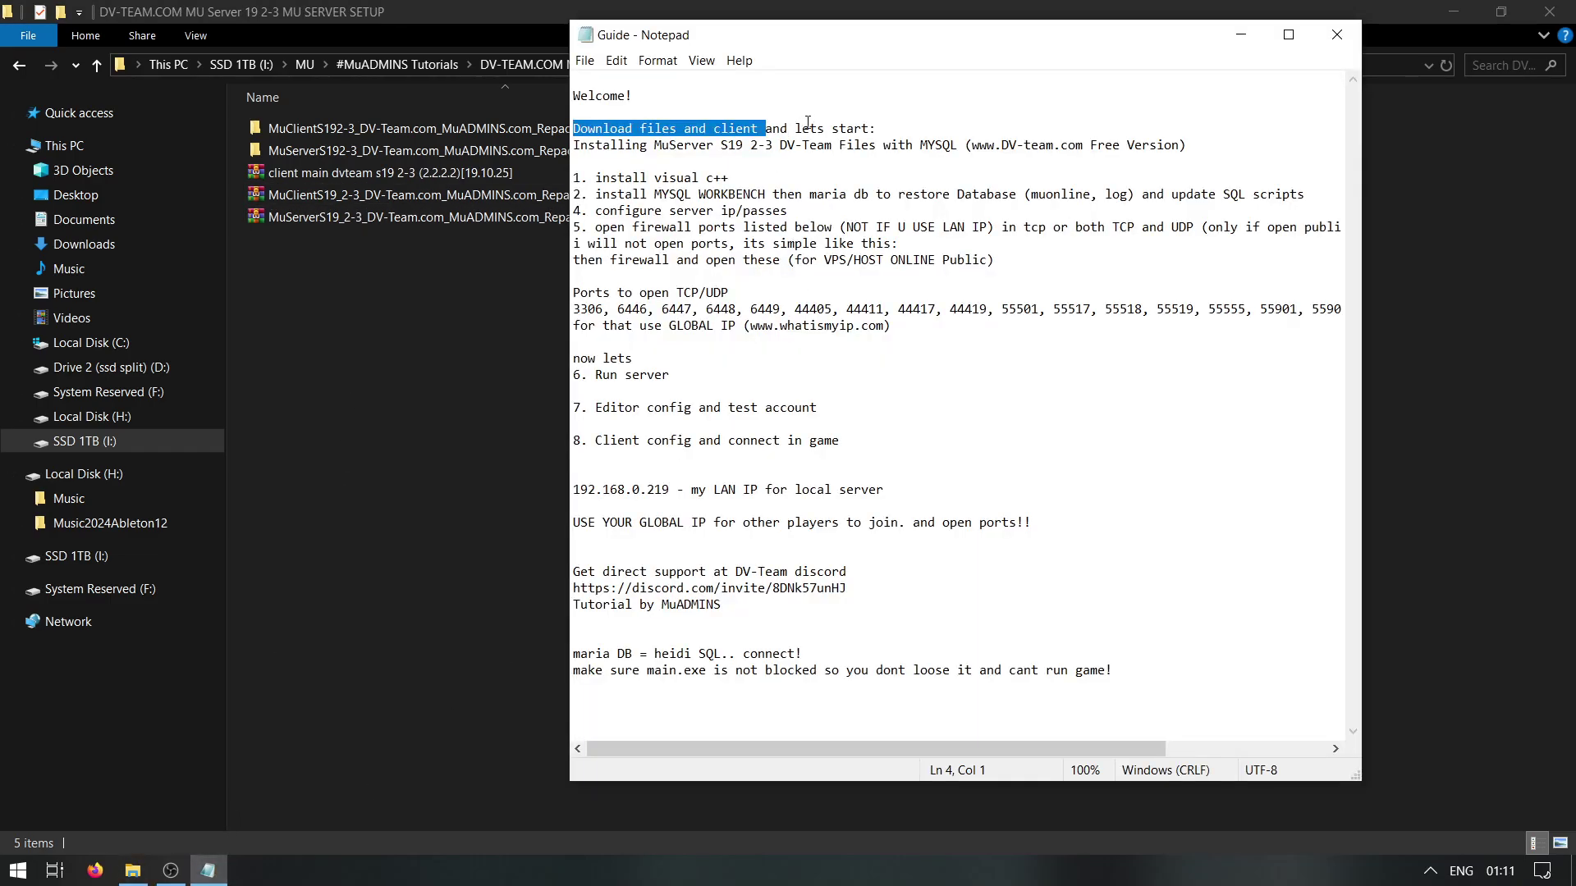
pyautogui.moveTo(1212, 172); pyautogui.dragTo(572, 177)
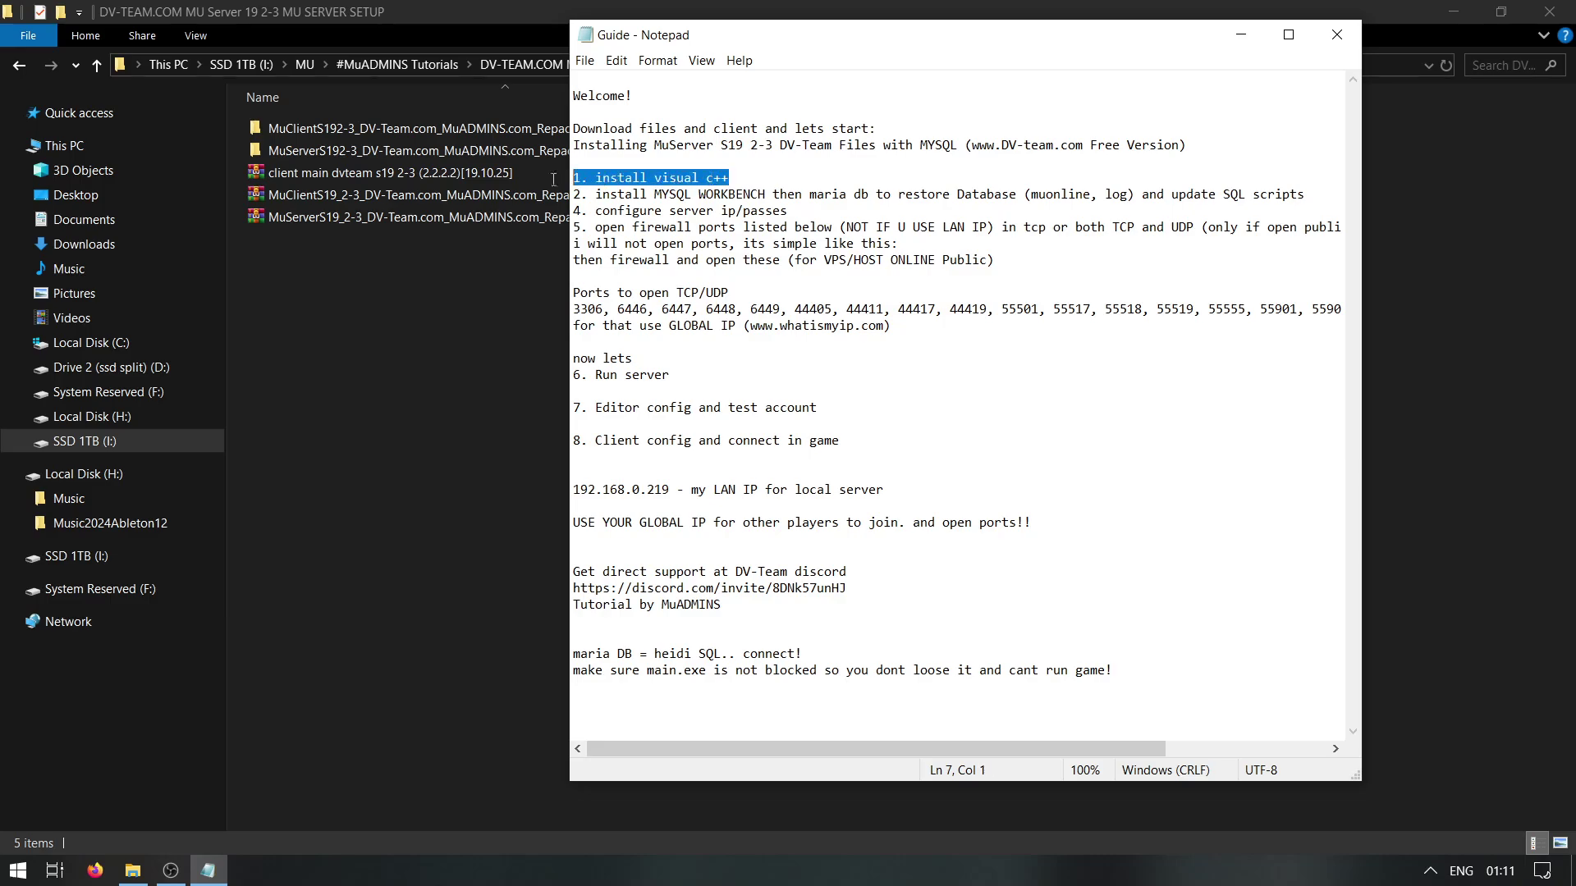
pyautogui.click(367, 146)
pyautogui.doubleClick(367, 147)
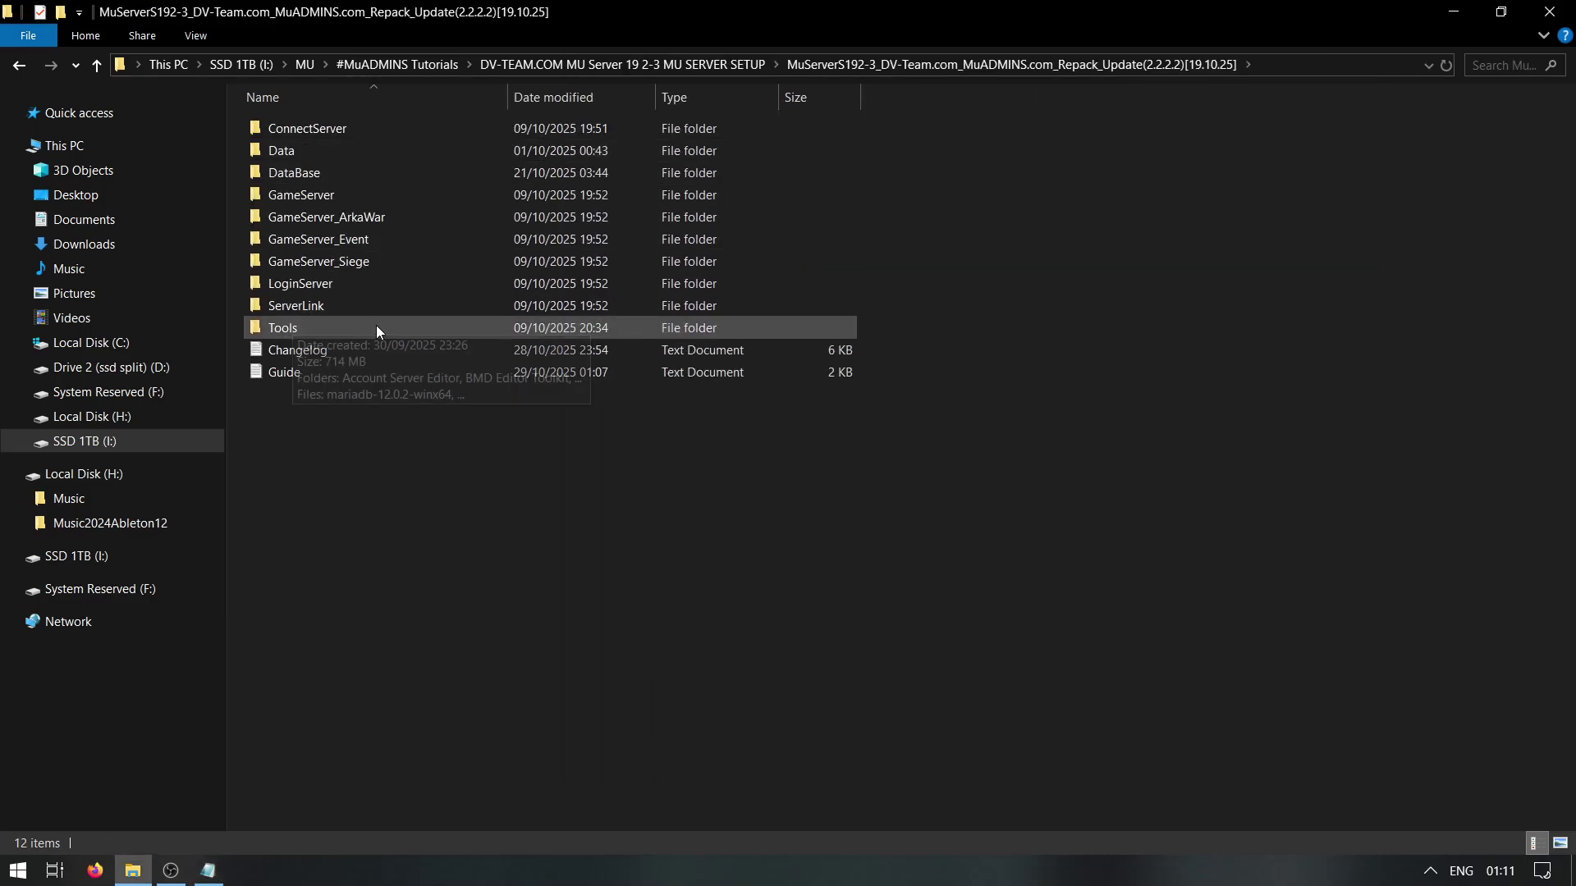
# In Tools, run VC_redist.x64 and VC_redist.x86, cancelling each since both are already installed
pyautogui.doubleClick(333, 327)
pyautogui.moveTo(440, 562); pyautogui.dragTo(266, 46)
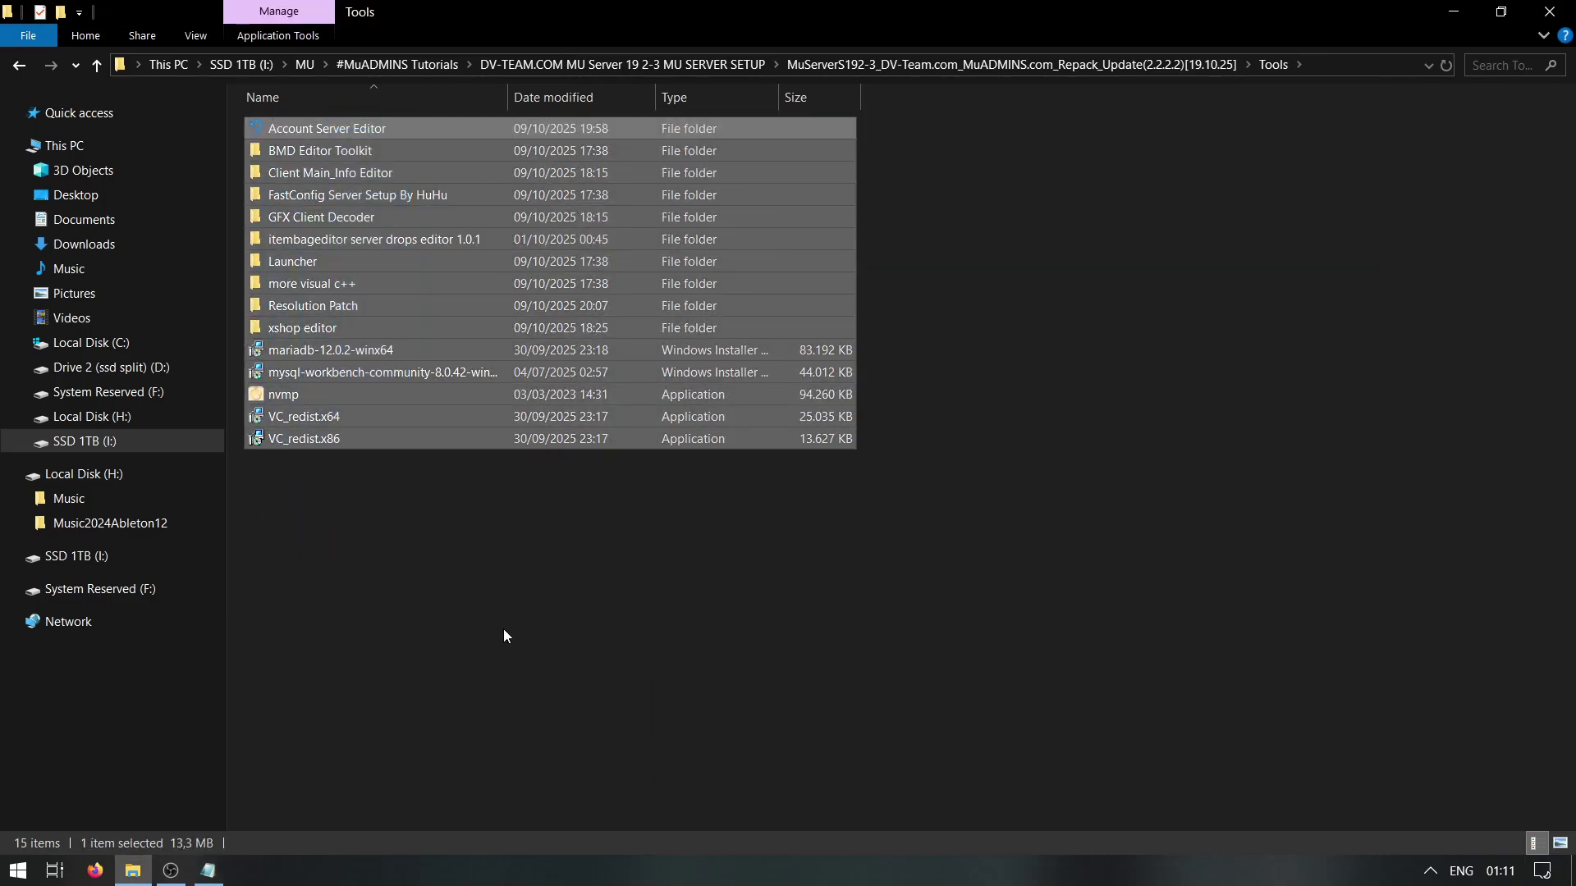
pyautogui.click(342, 418)
pyautogui.doubleClick(341, 415)
pyautogui.click(968, 546)
pyautogui.click(850, 506)
pyautogui.doubleClick(381, 439)
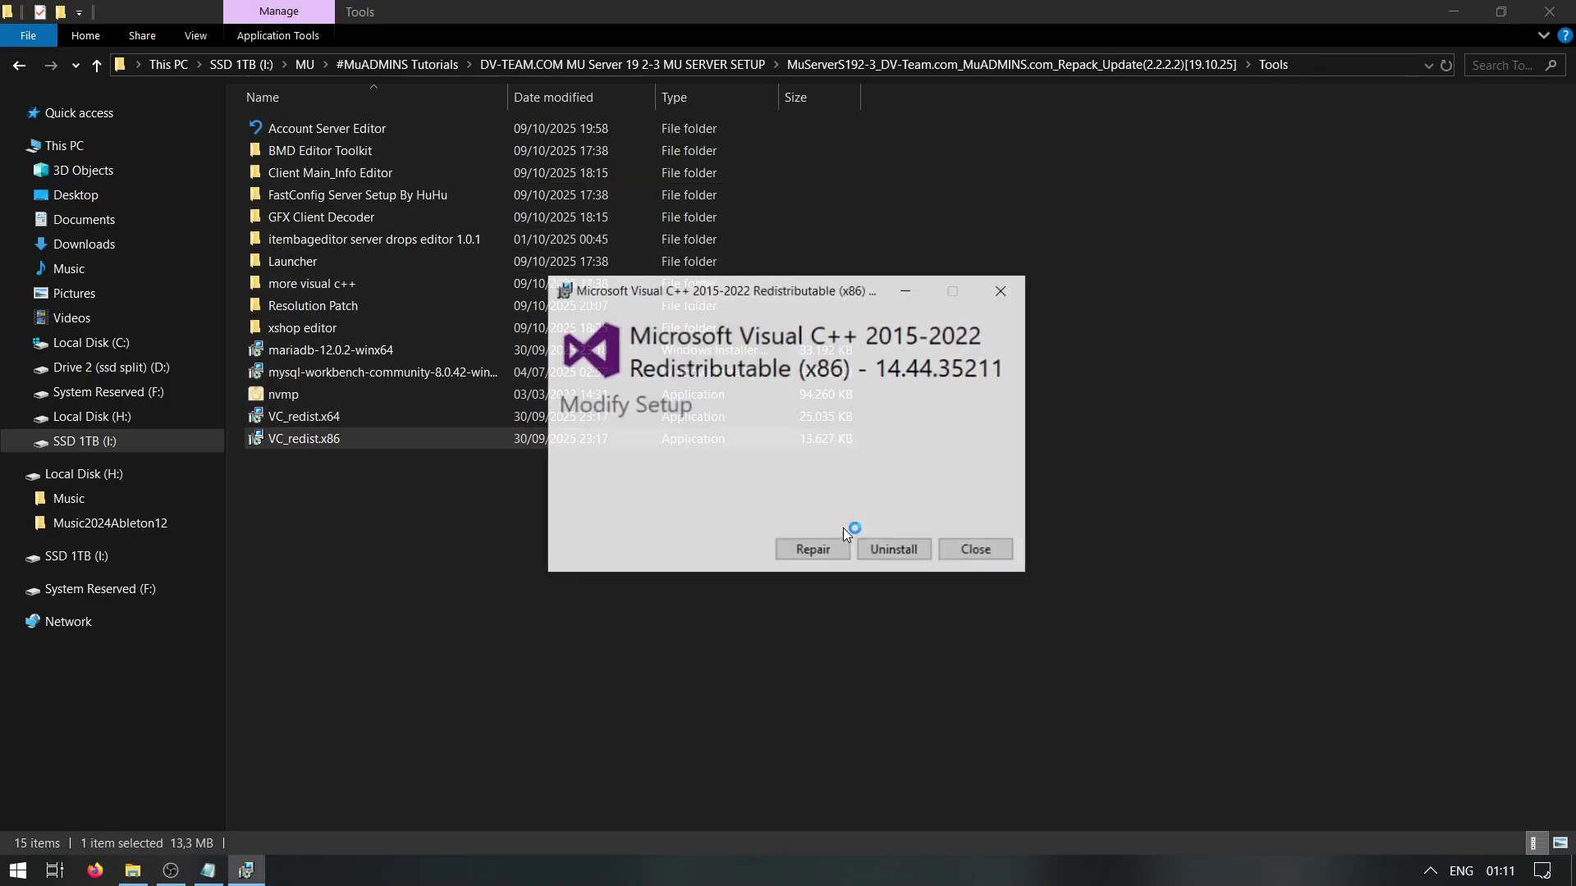
pyautogui.click(976, 550)
pyautogui.click(870, 510)
# Note MySQL Workbench and maria db in guide step 2, then launch the Workbench installer
pyautogui.click(208, 870)
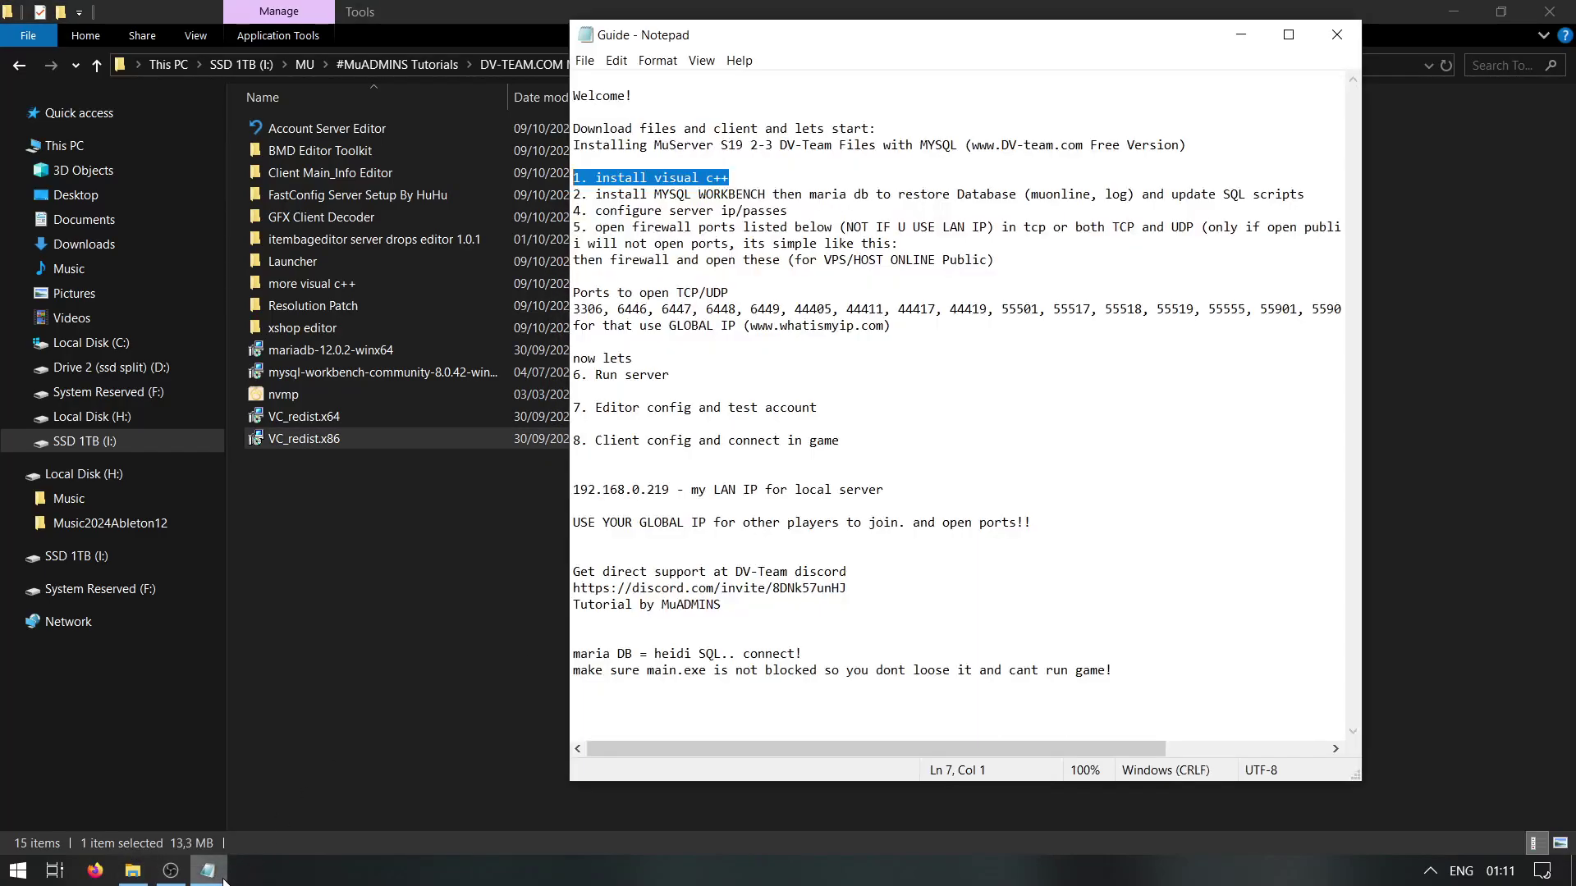
pyautogui.moveTo(765, 194); pyautogui.dragTo(685, 195)
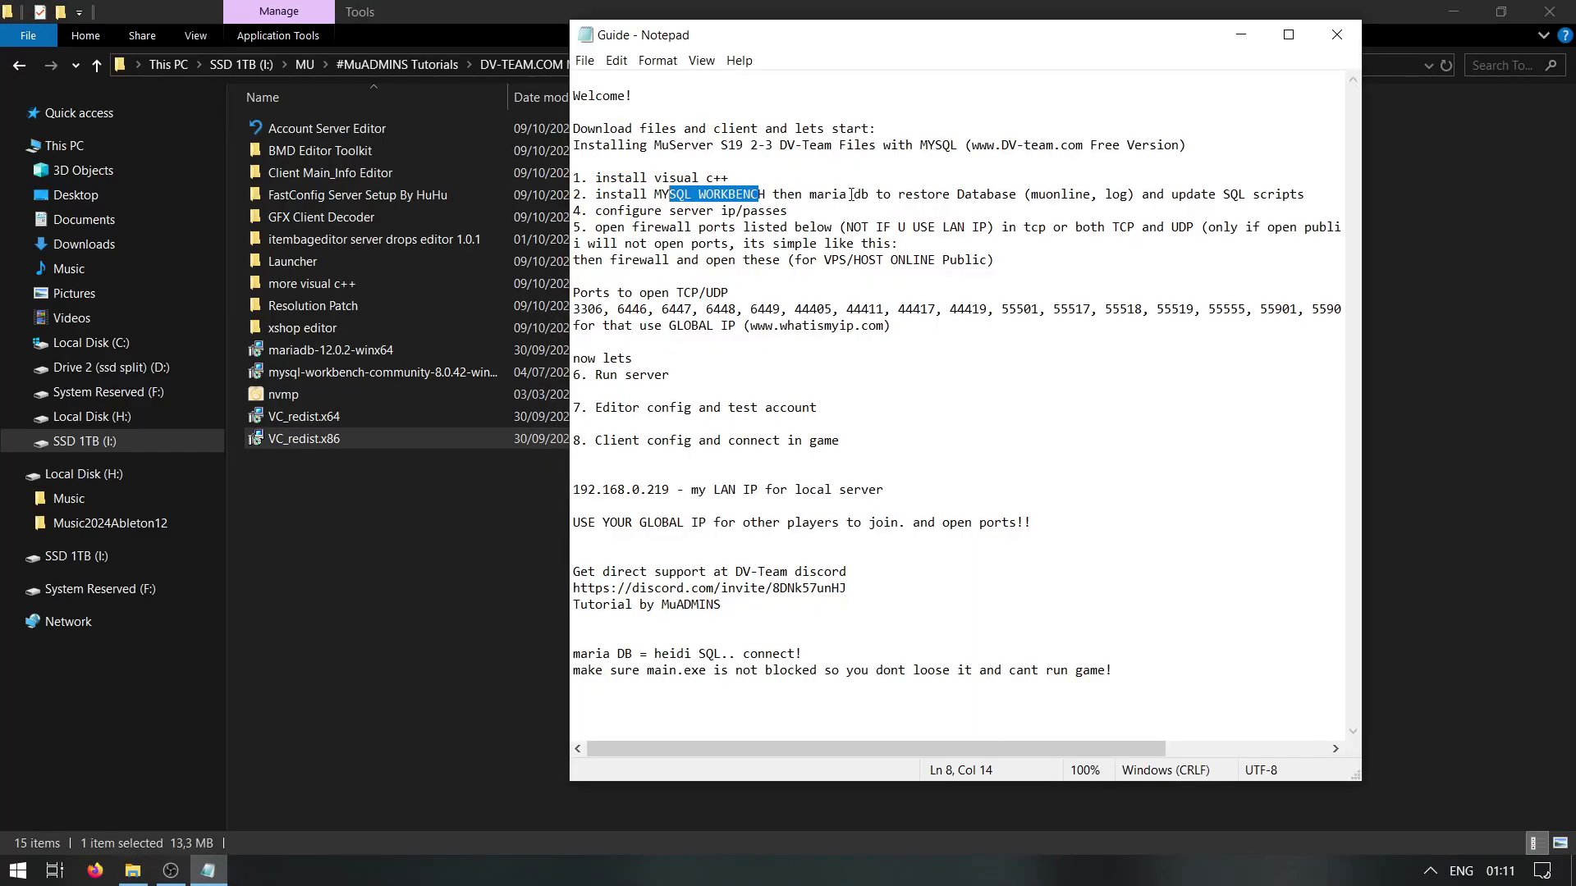
pyautogui.moveTo(810, 193); pyautogui.dragTo(869, 194)
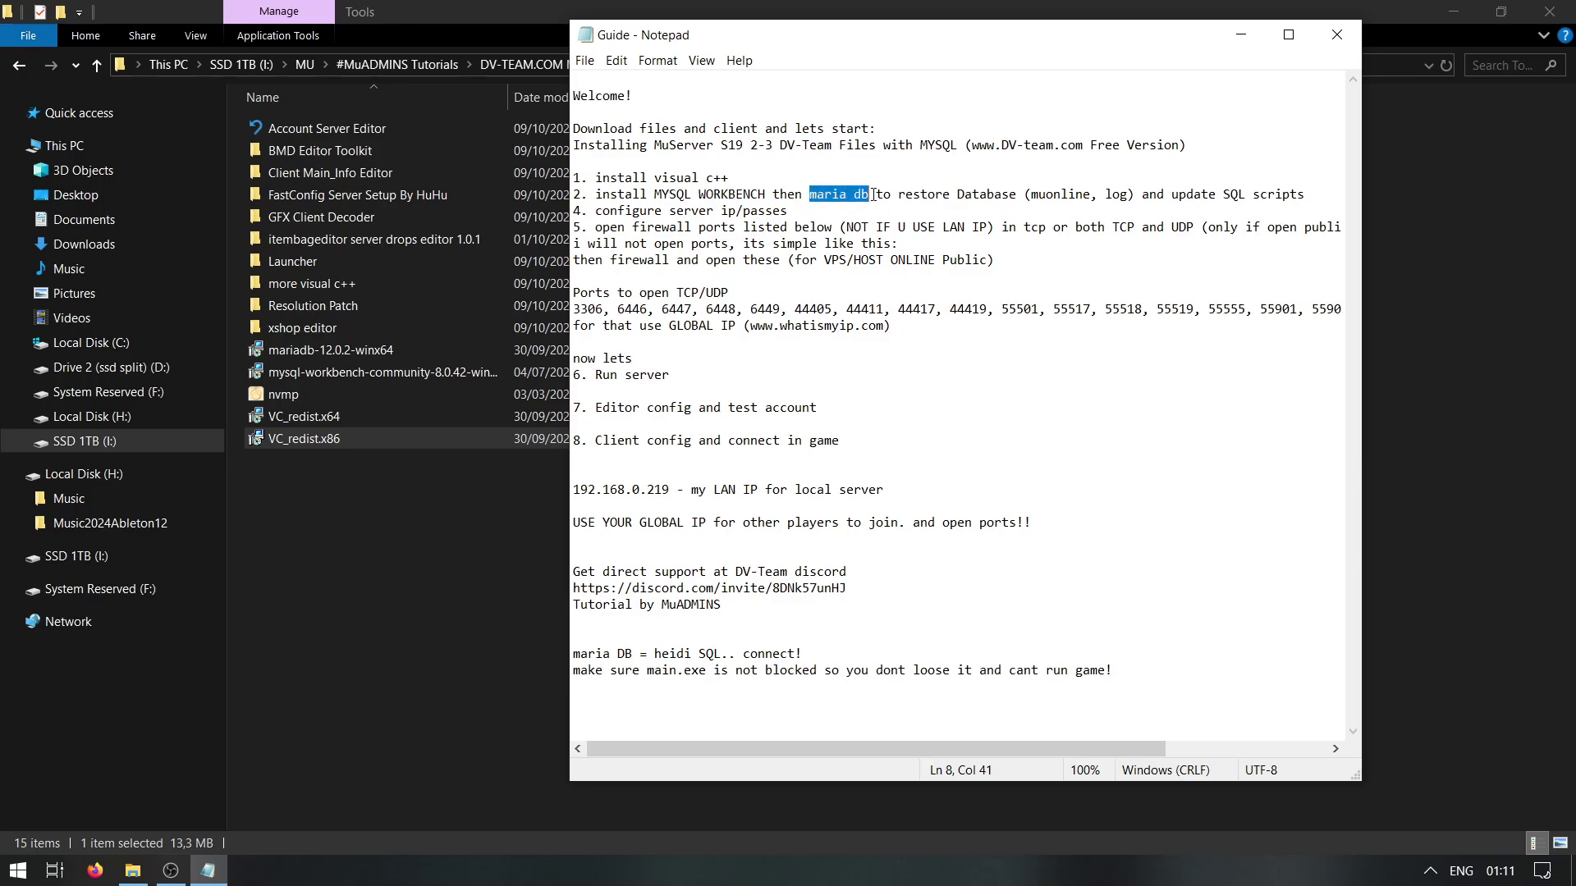
pyautogui.doubleClick(371, 366)
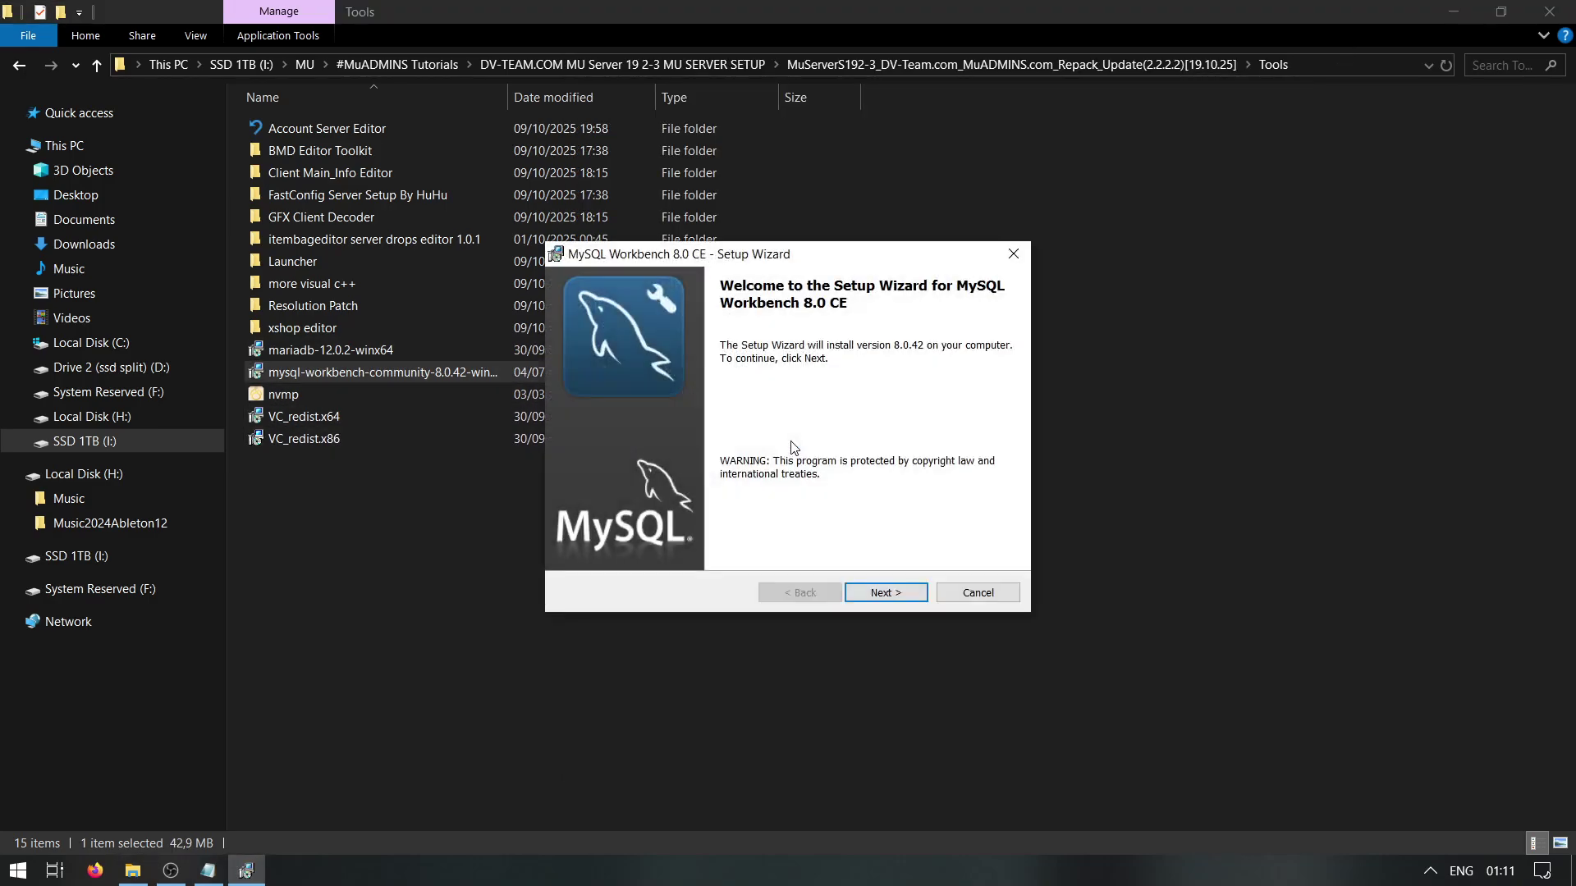
# Install MySQL Workbench 8.0 CE in the default folder with the Complete setup type
pyautogui.click(896, 601)
pyautogui.click(896, 594)
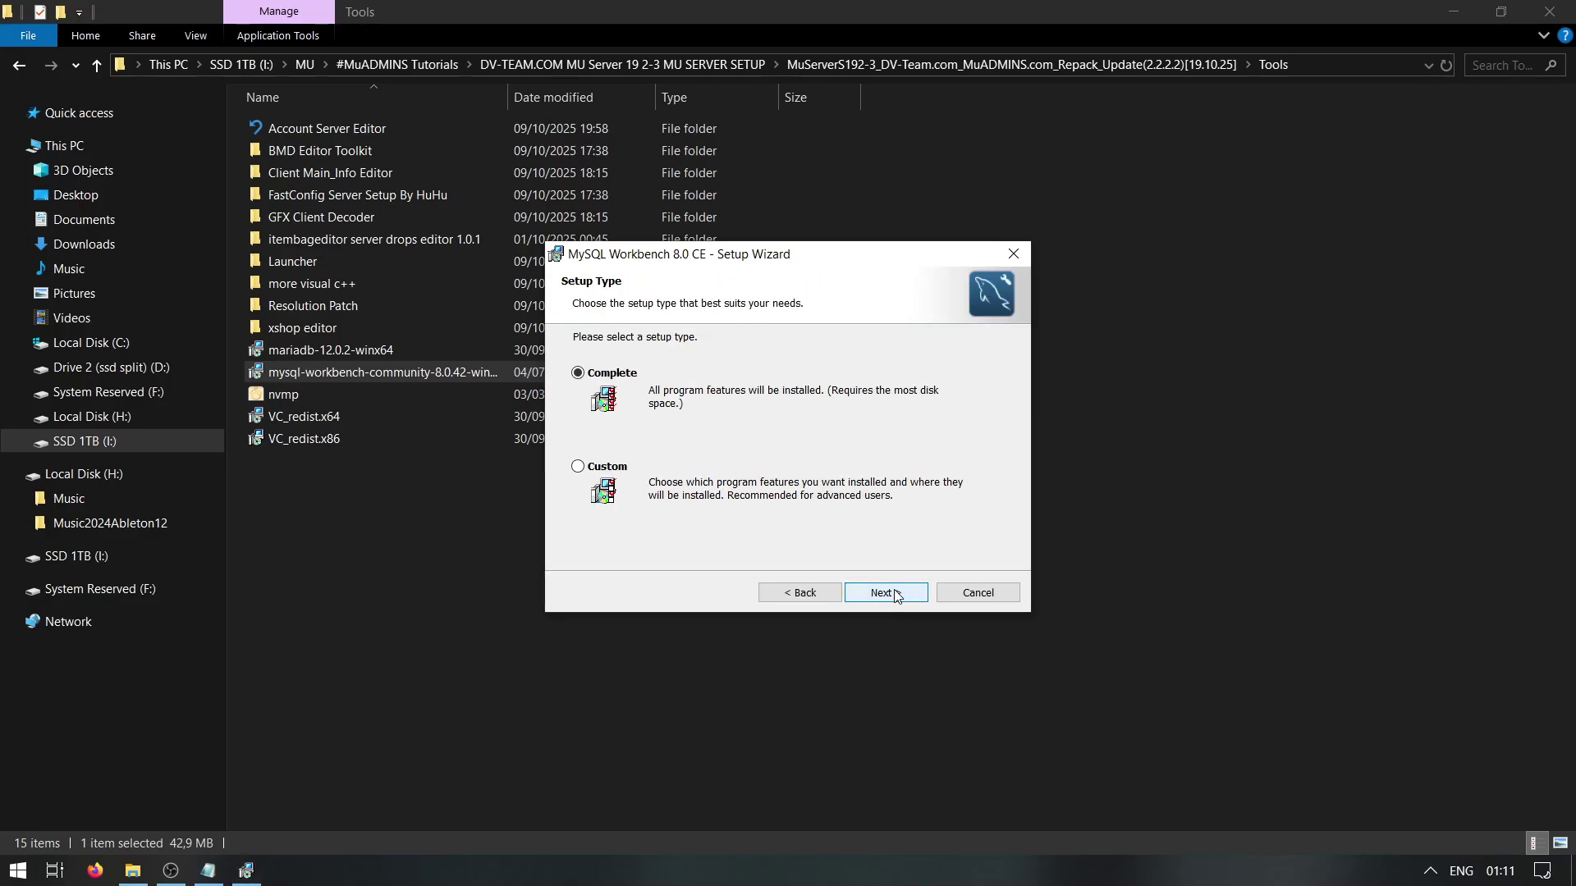
pyautogui.click(894, 588)
pyautogui.click(893, 588)
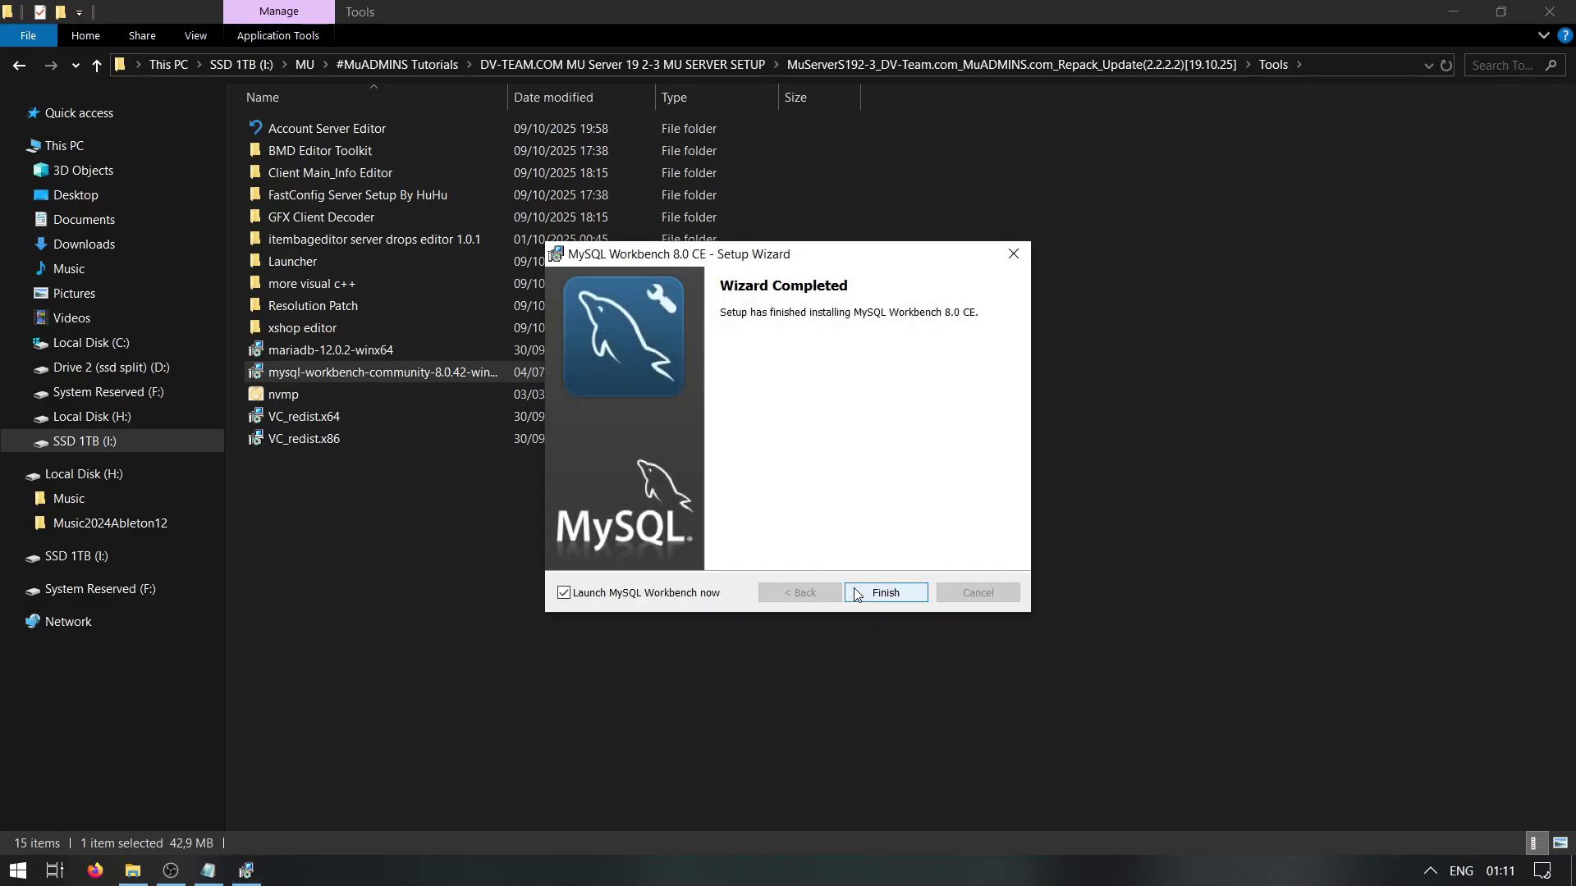
pyautogui.click(886, 592)
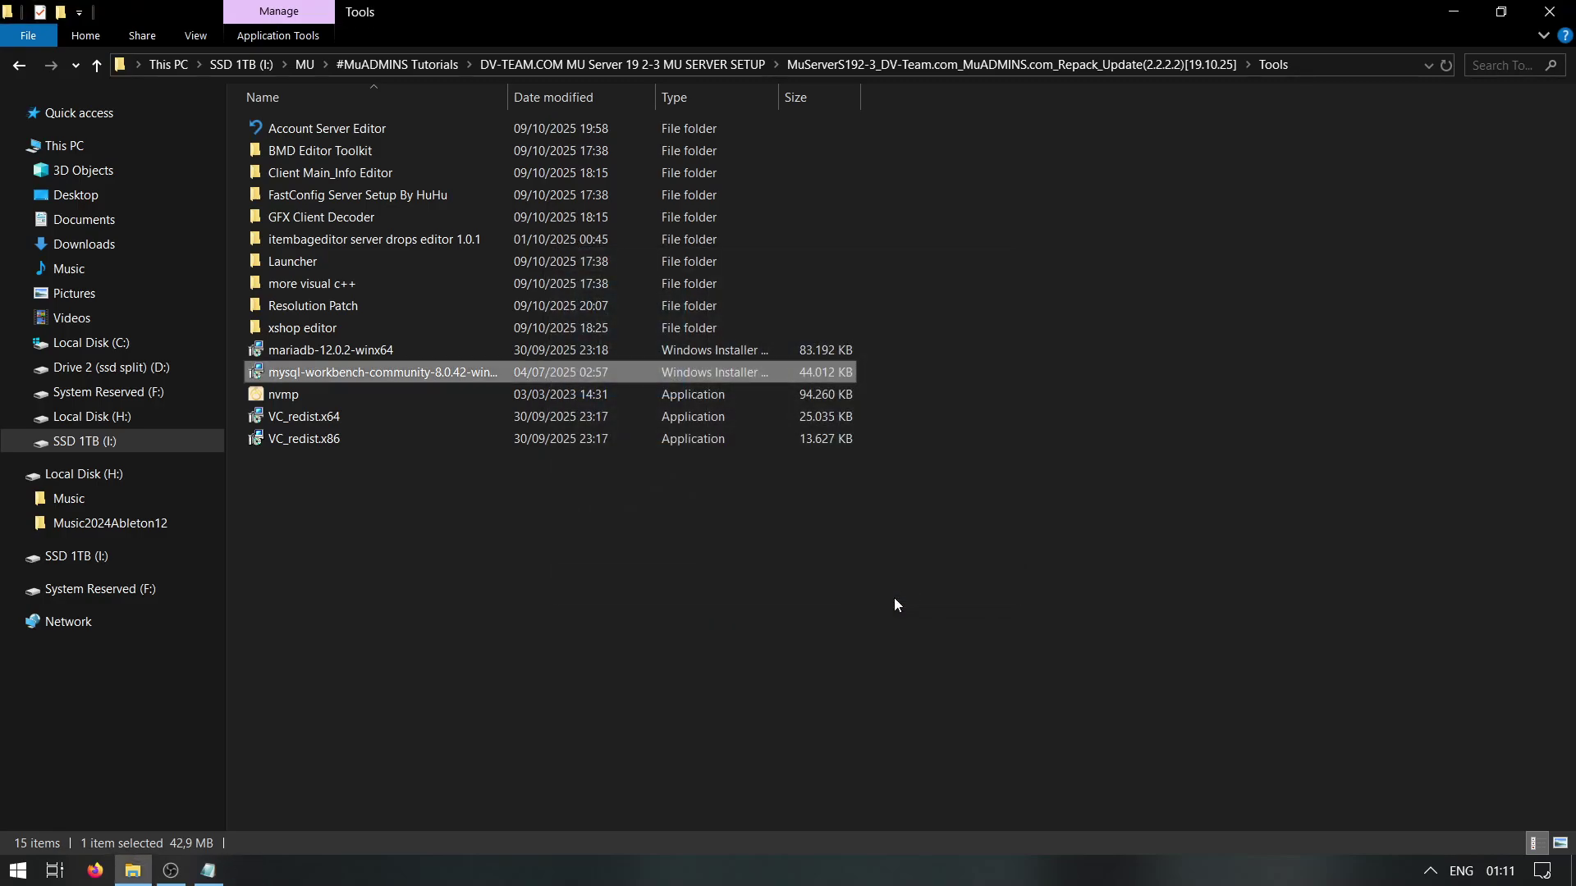
# Launch the mariadb-12.0.2-winx64 installer, accept the license, and keep the default features including HeidiSQL
pyautogui.click(343, 350)
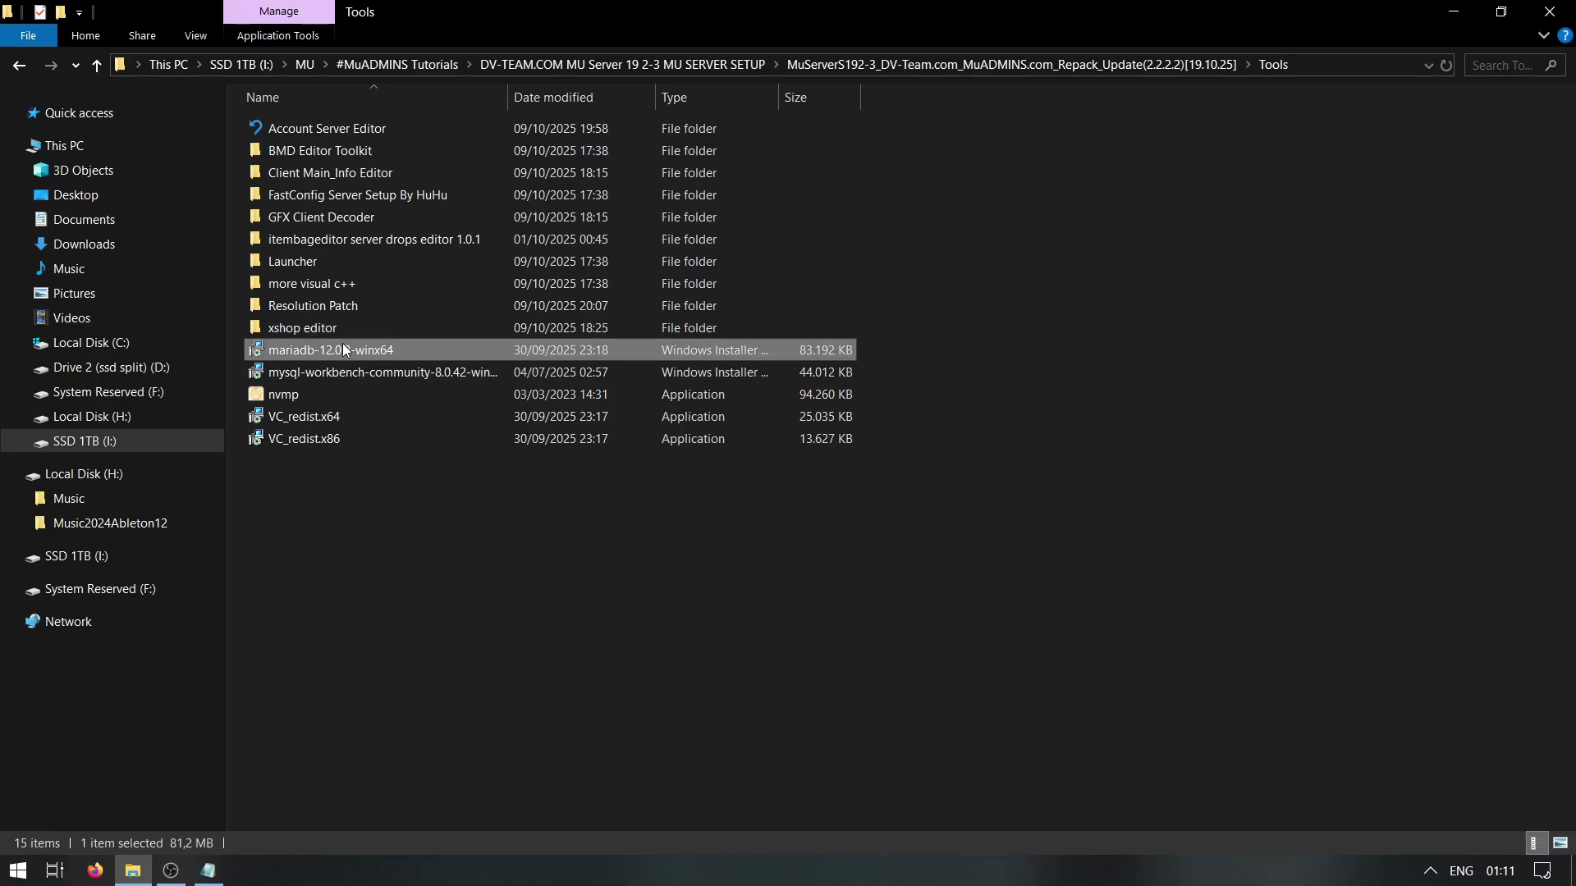
pyautogui.doubleClick(437, 351)
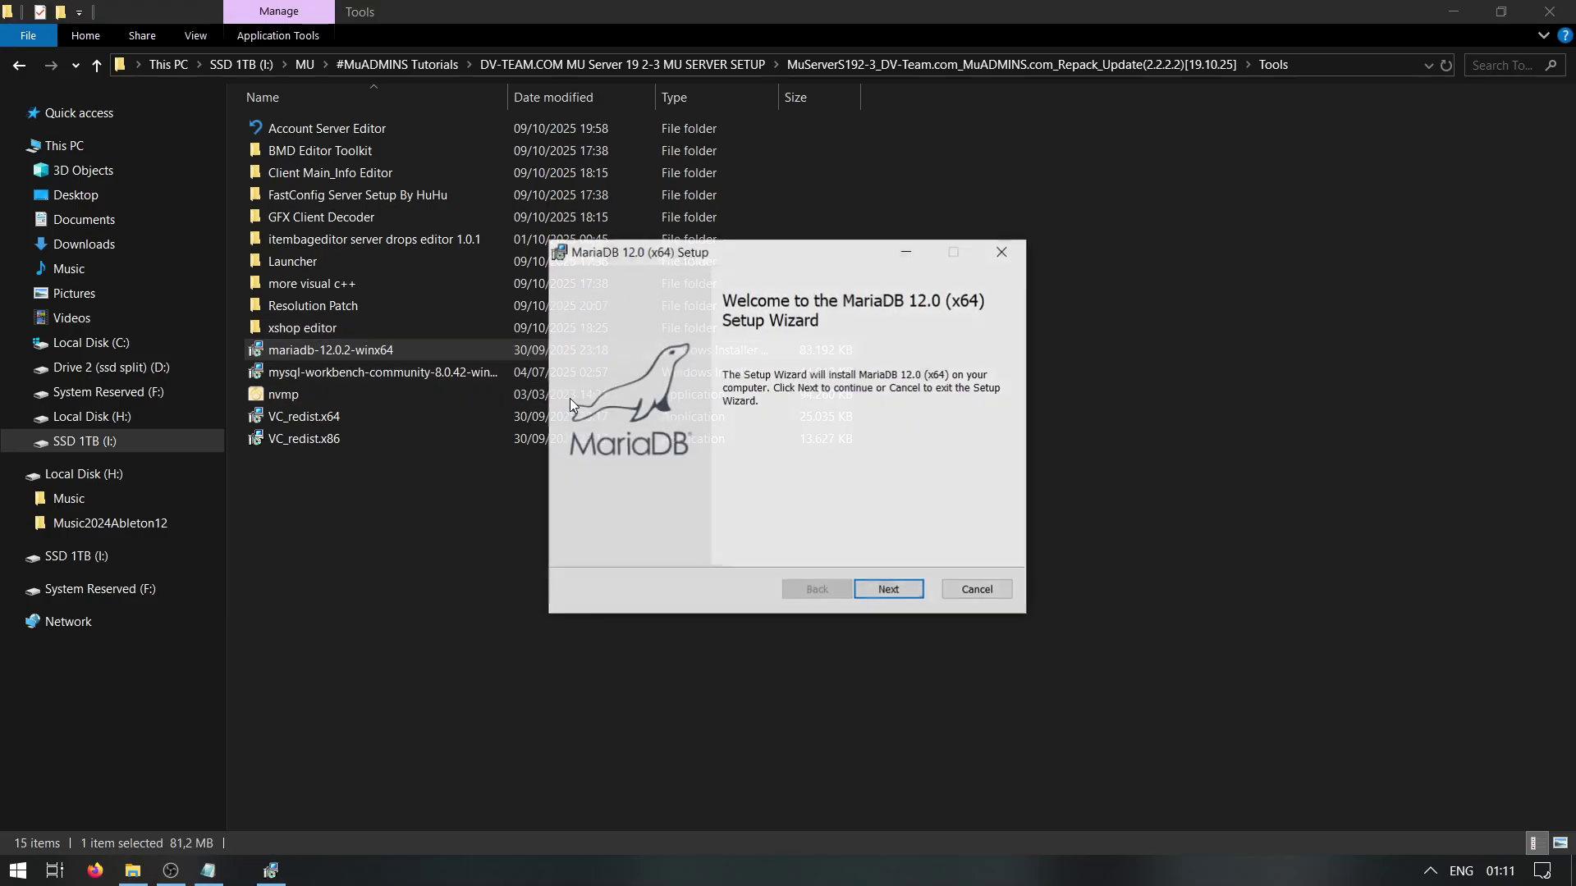
pyautogui.click(887, 590)
pyautogui.click(763, 551)
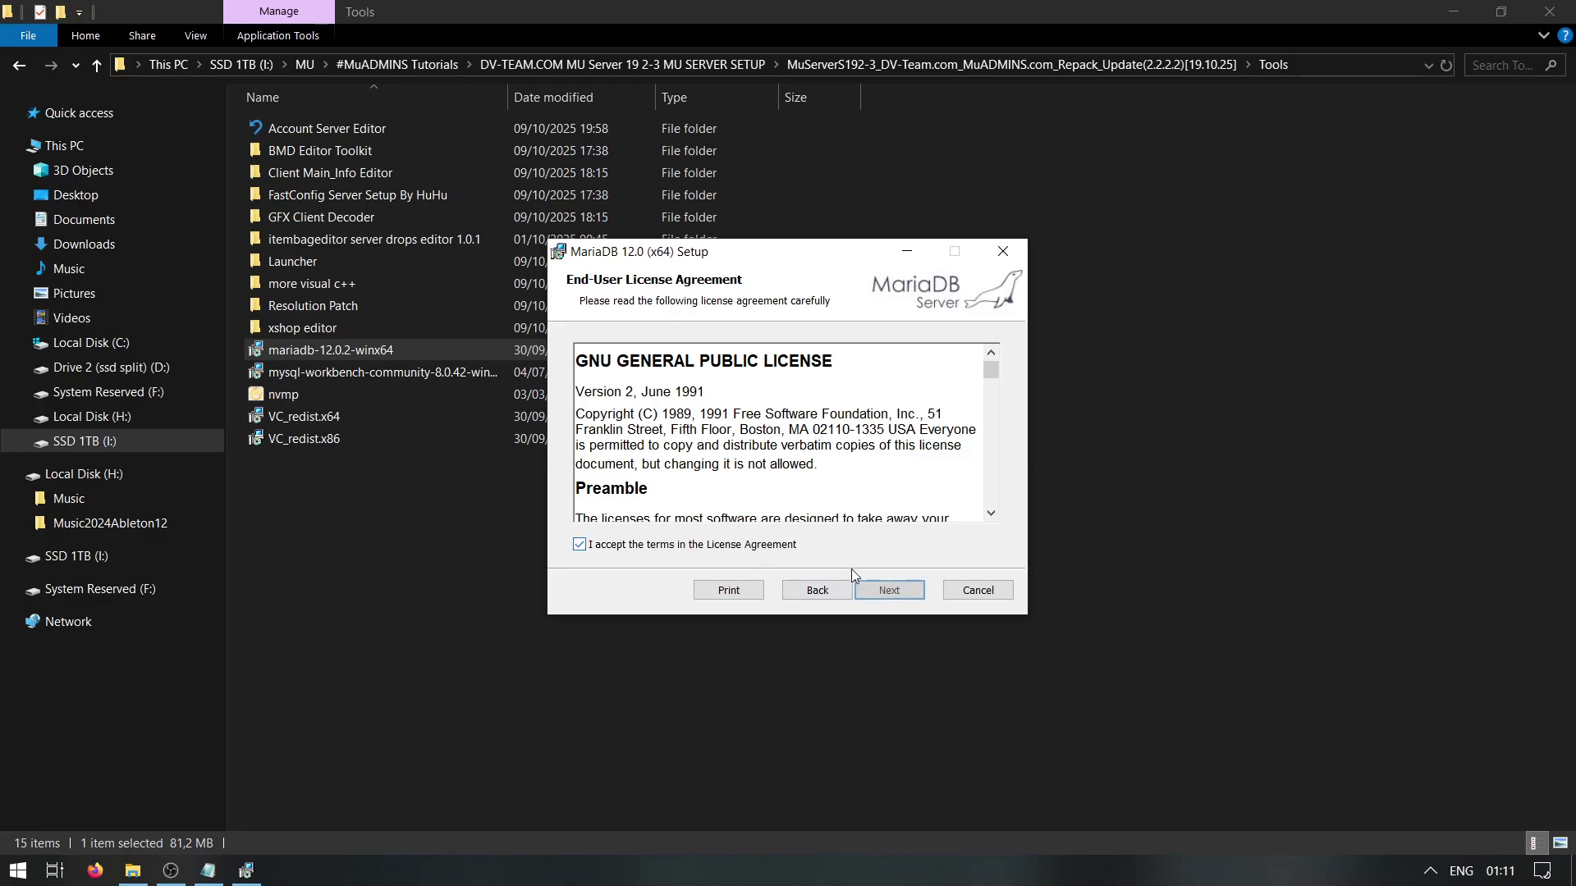
pyautogui.click(895, 590)
pyautogui.click(695, 474)
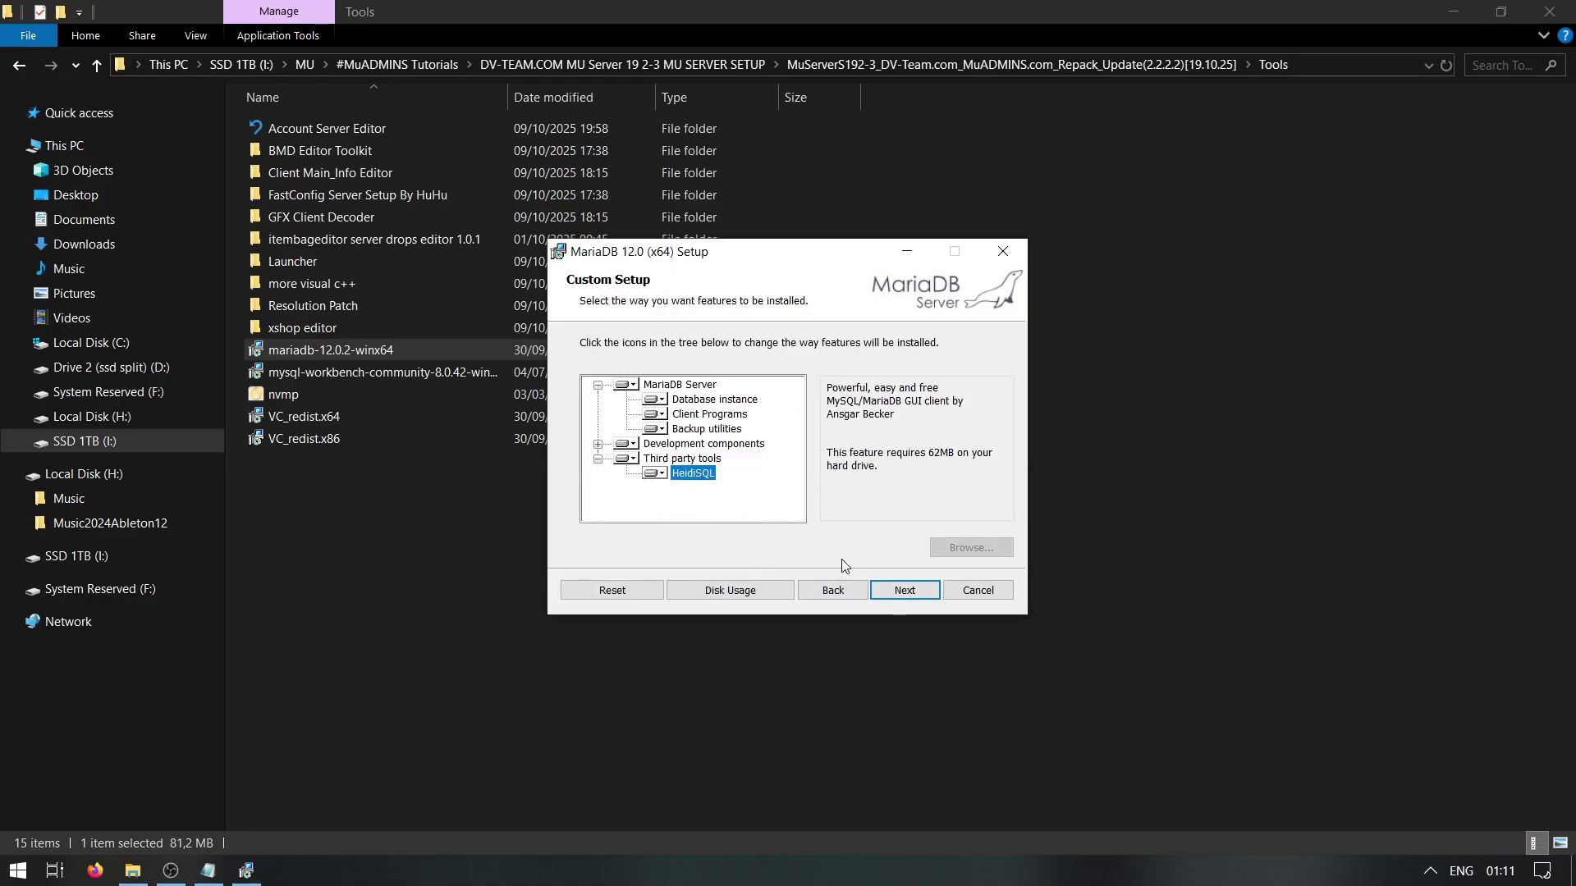
pyautogui.click(896, 589)
# Enter and confirm the root password, keep service MariaDB on port 3306, and start installing
pyautogui.write('123456')
pyautogui.click(733, 408)
pyautogui.write('1')
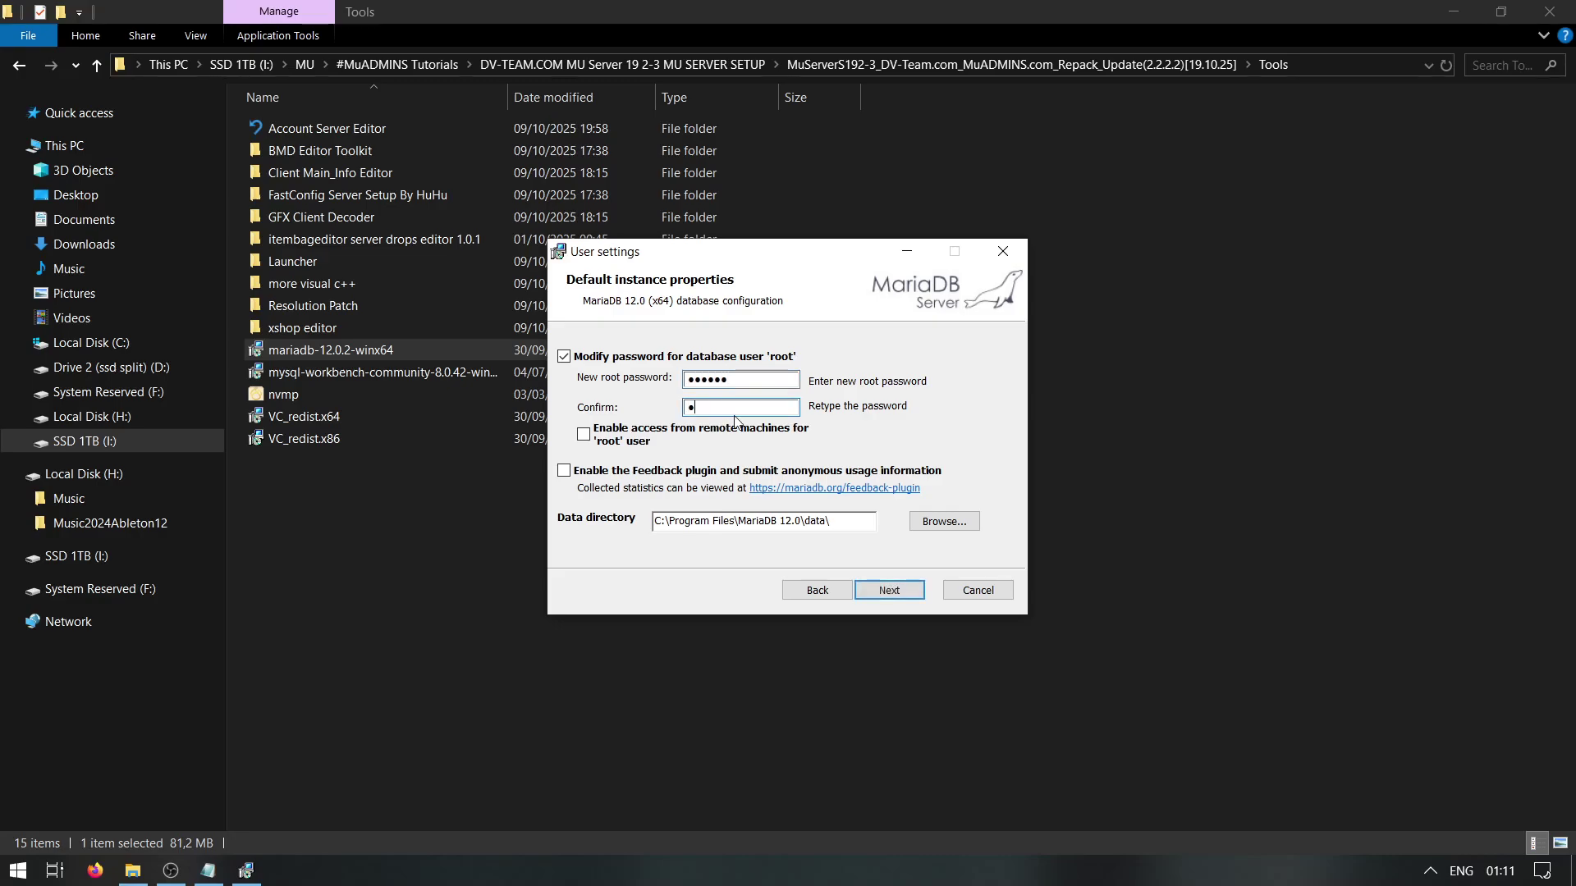
pyautogui.click(890, 595)
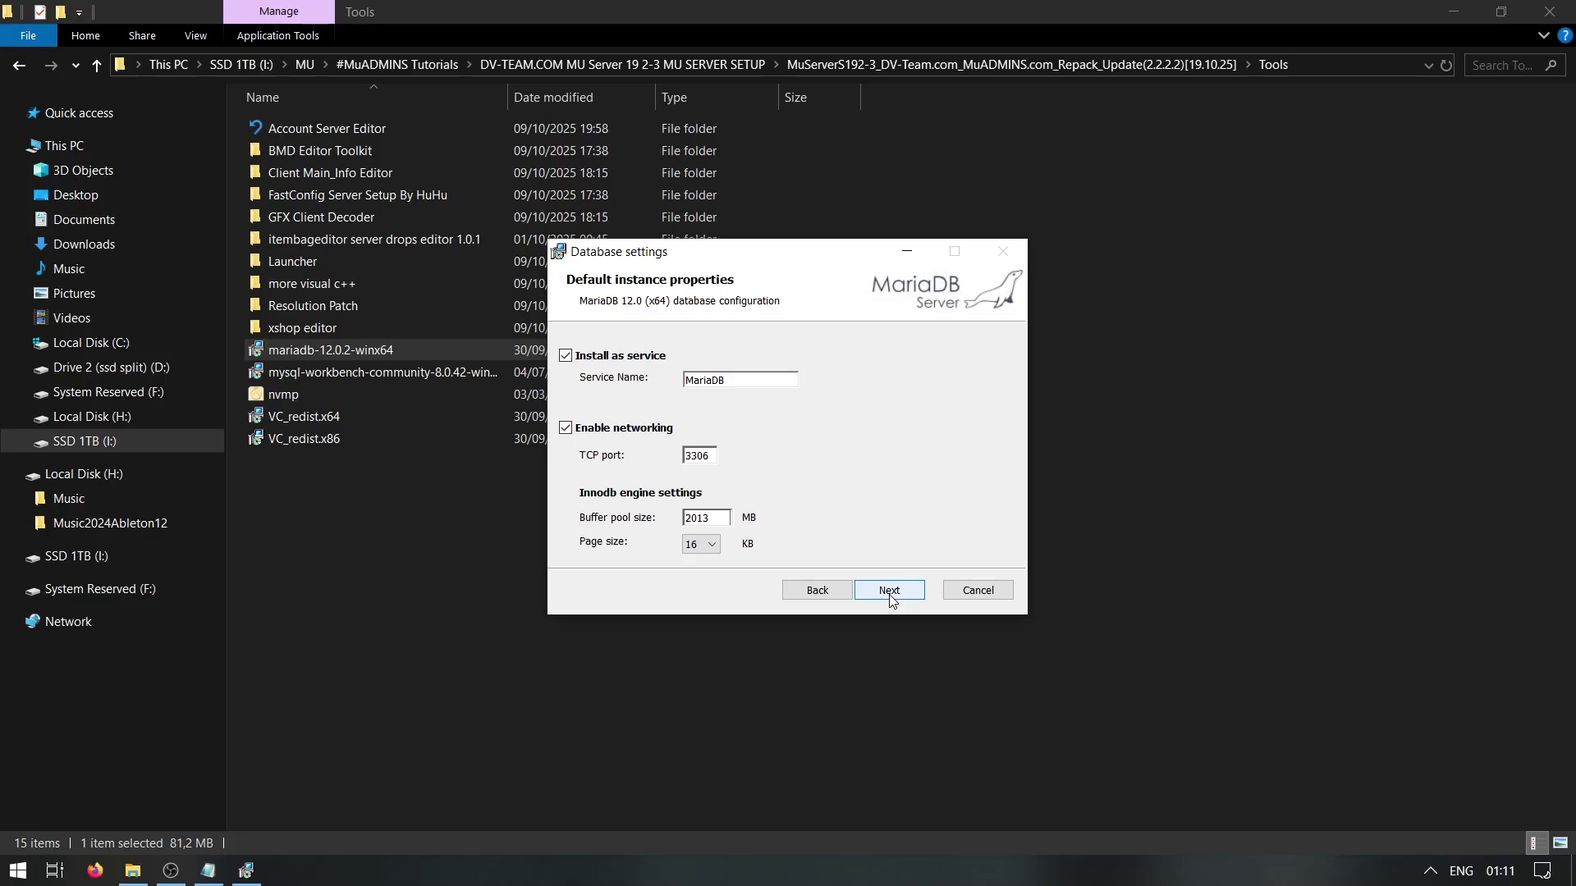
pyautogui.click(889, 597)
pyautogui.click(889, 596)
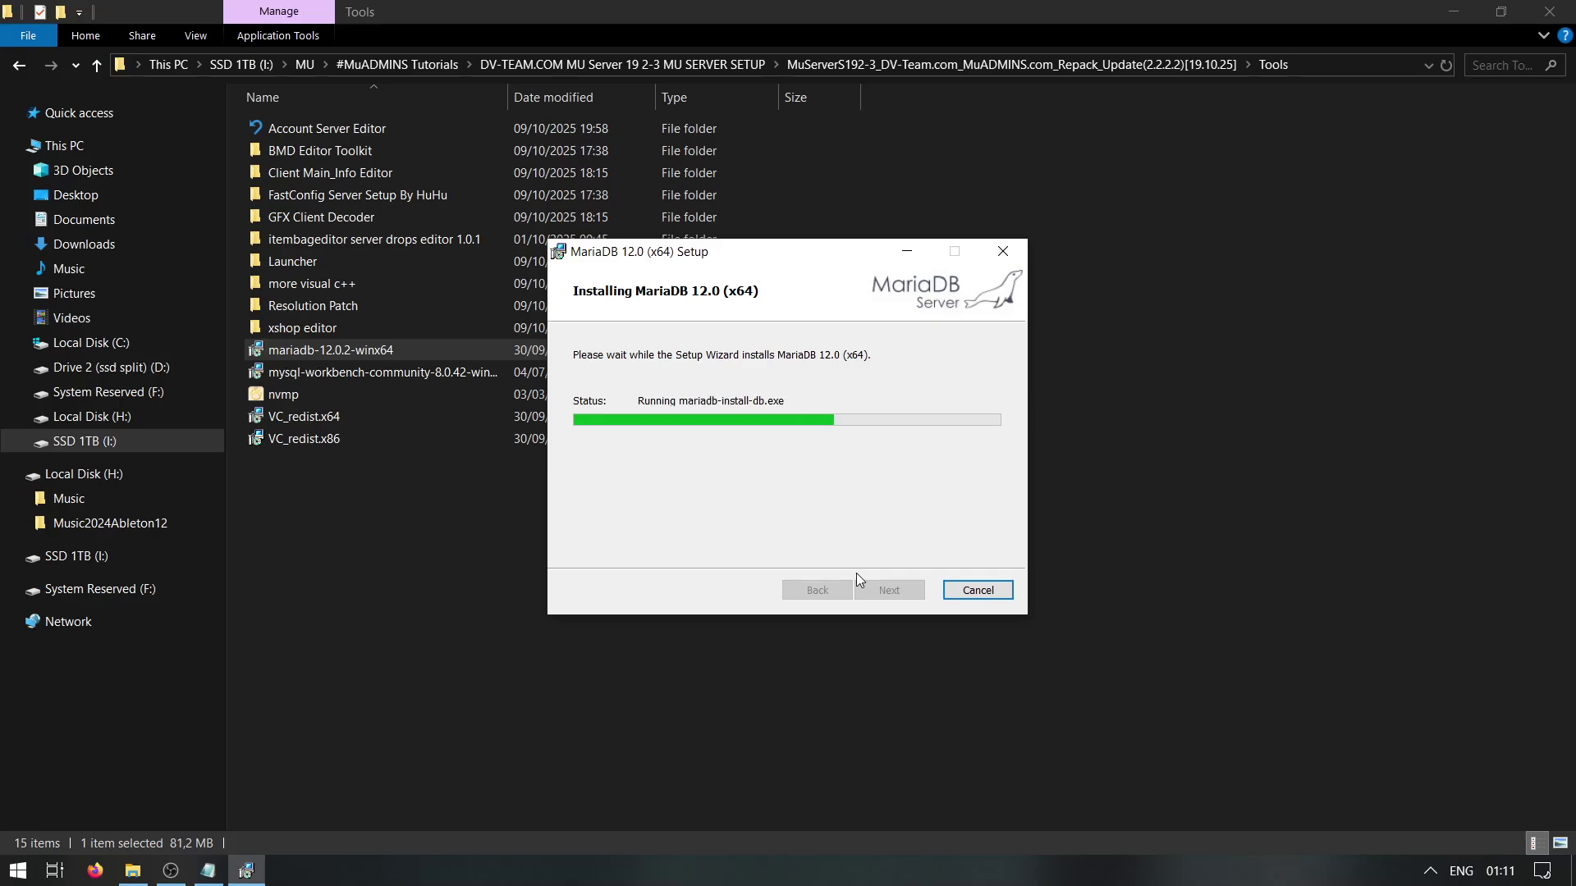
pyautogui.click(208, 870)
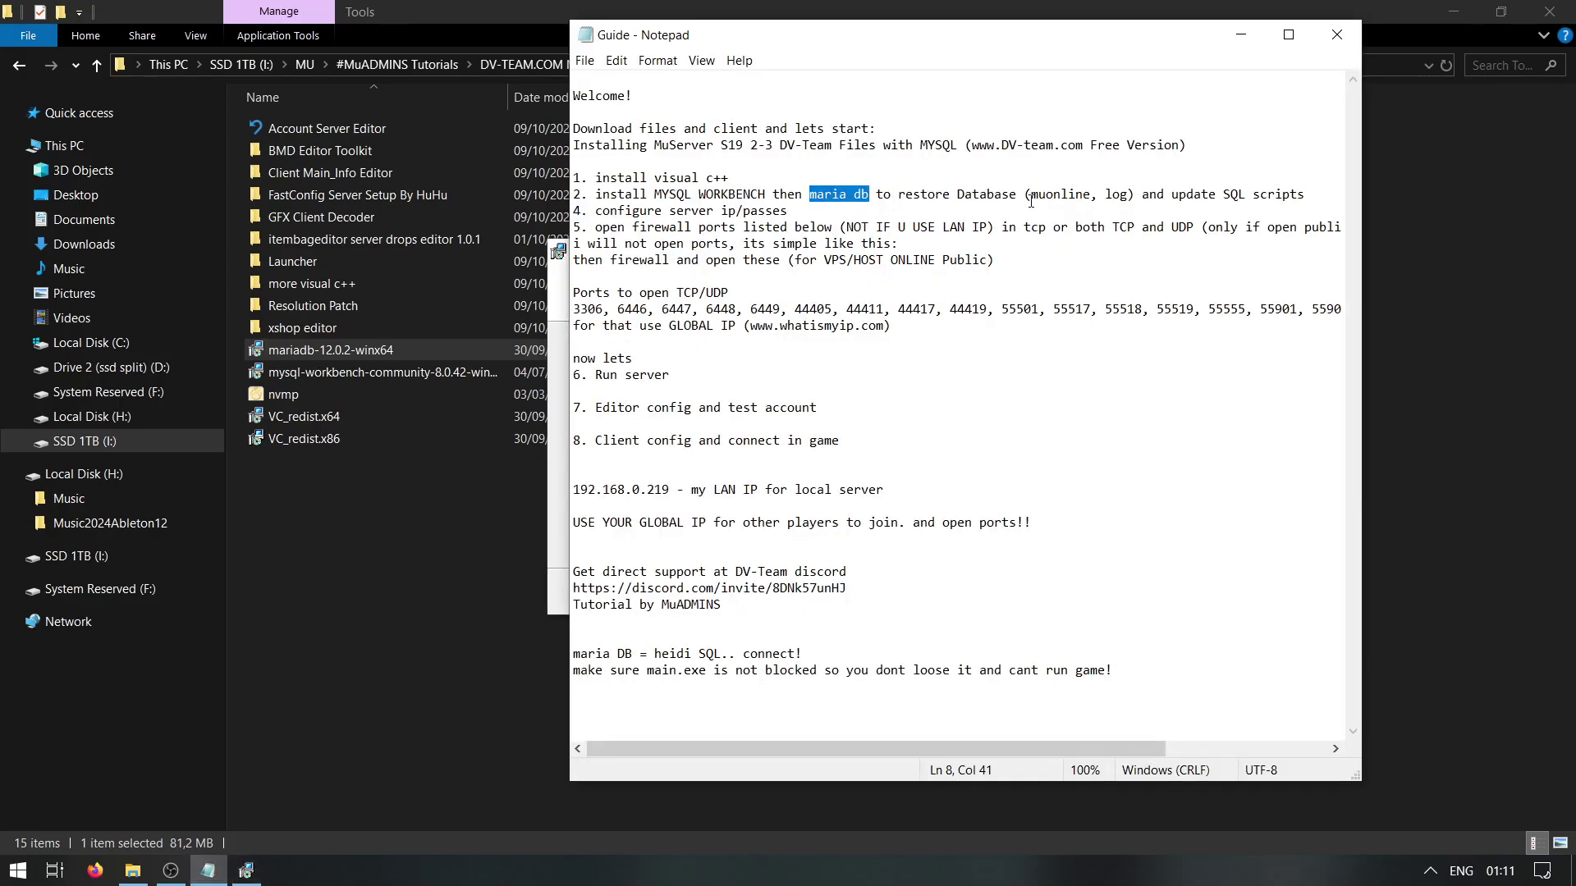
# Finish the MariaDB installation and highlight step 4, configure server ip/passes, in the guide
pyautogui.moveTo(788, 211); pyautogui.dragTo(573, 211)
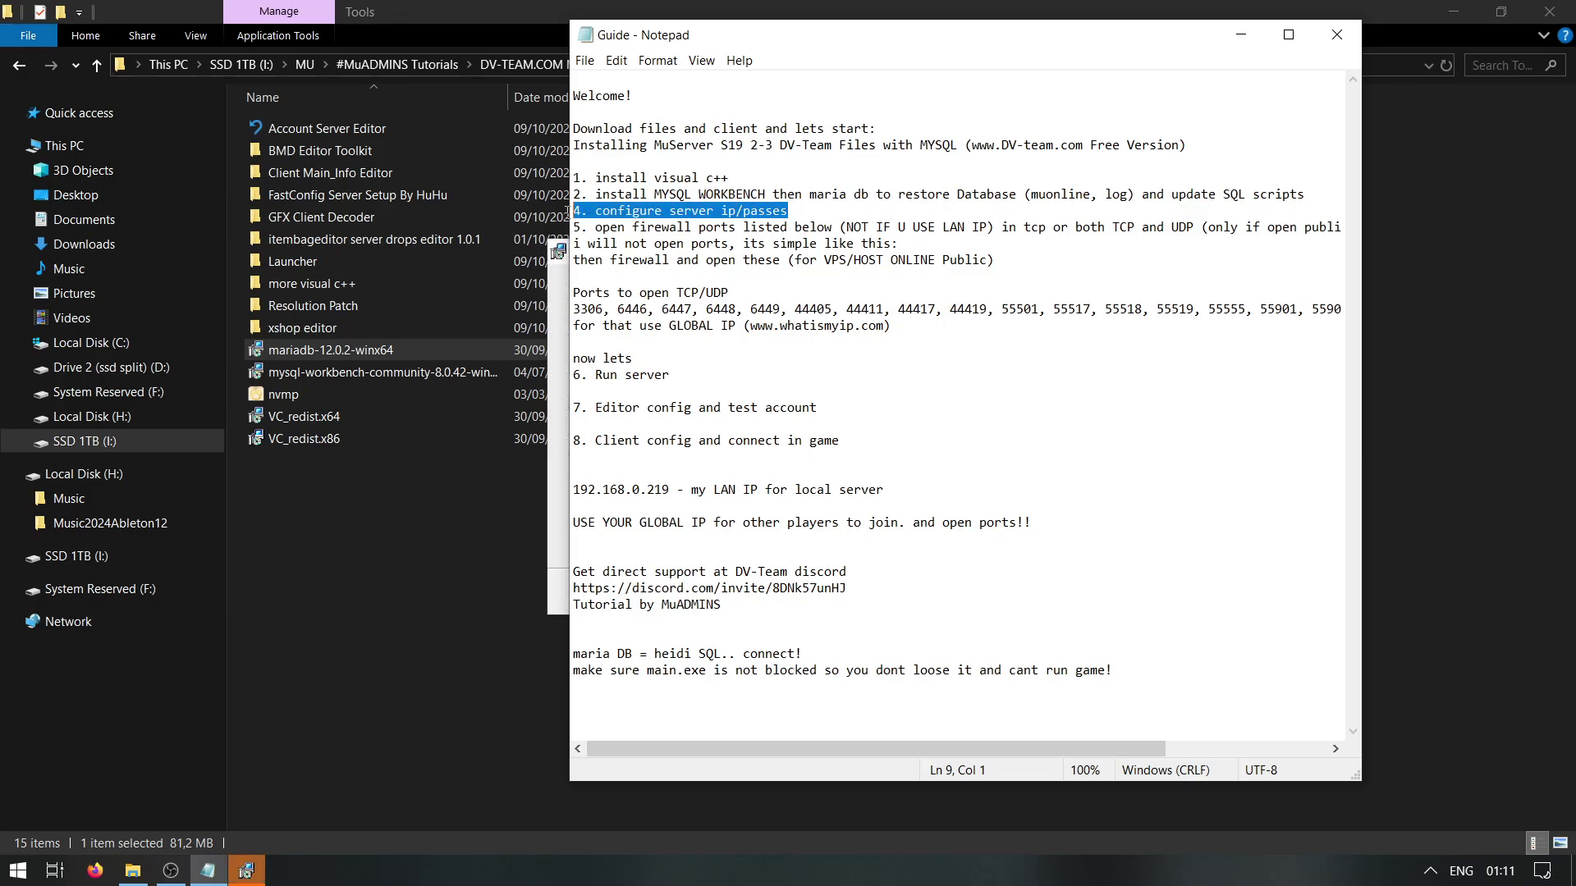
pyautogui.click(888, 587)
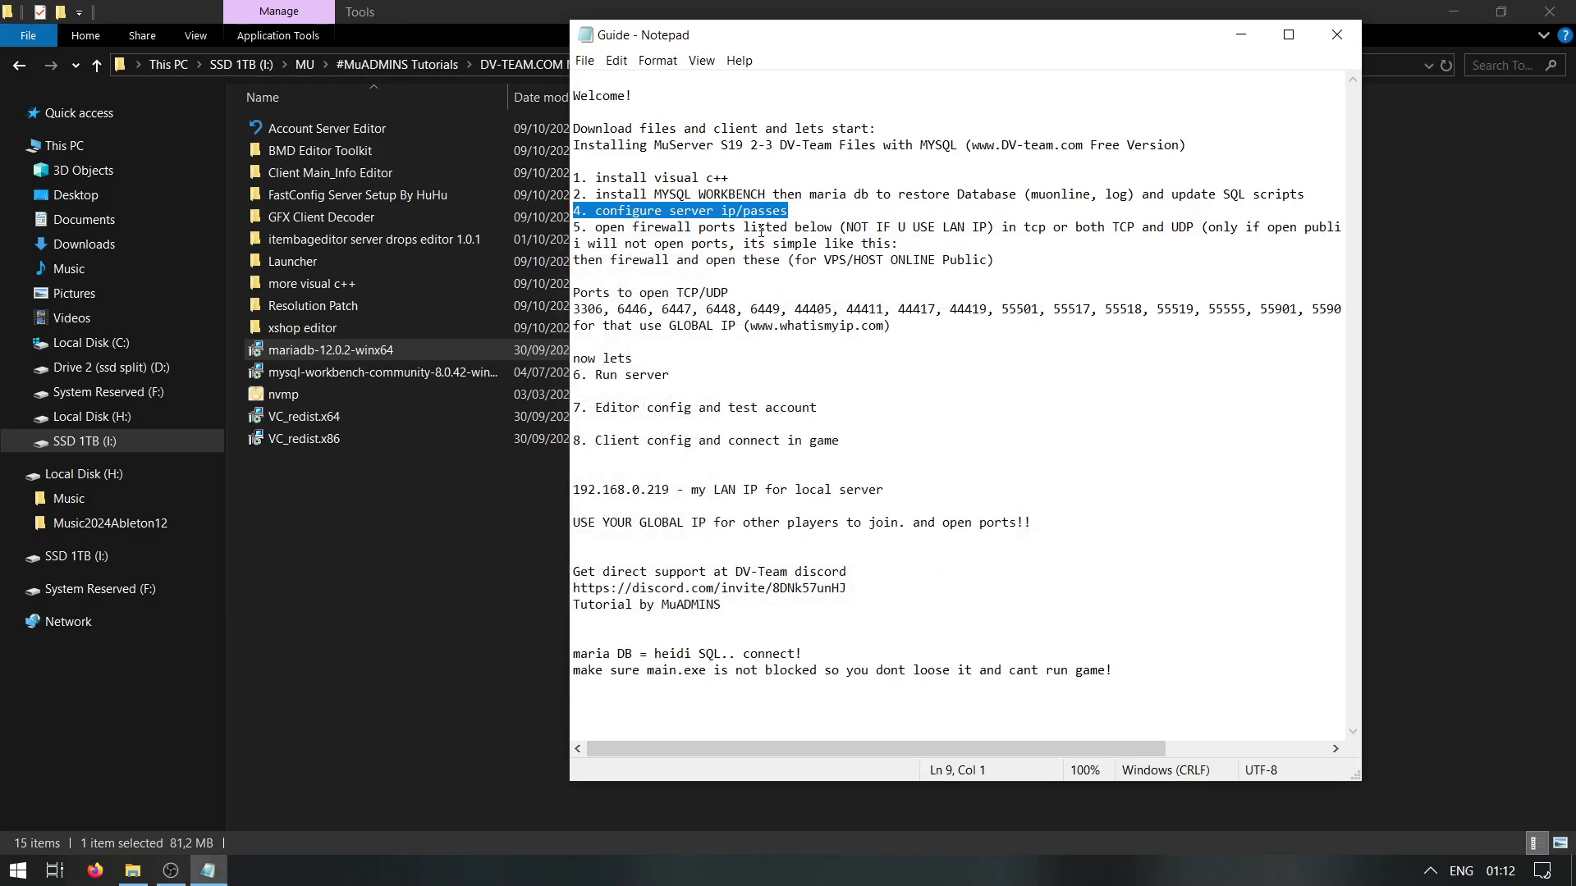
pyautogui.click(796, 212)
pyautogui.moveTo(798, 211); pyautogui.dragTo(543, 218)
pyautogui.click(543, 218)
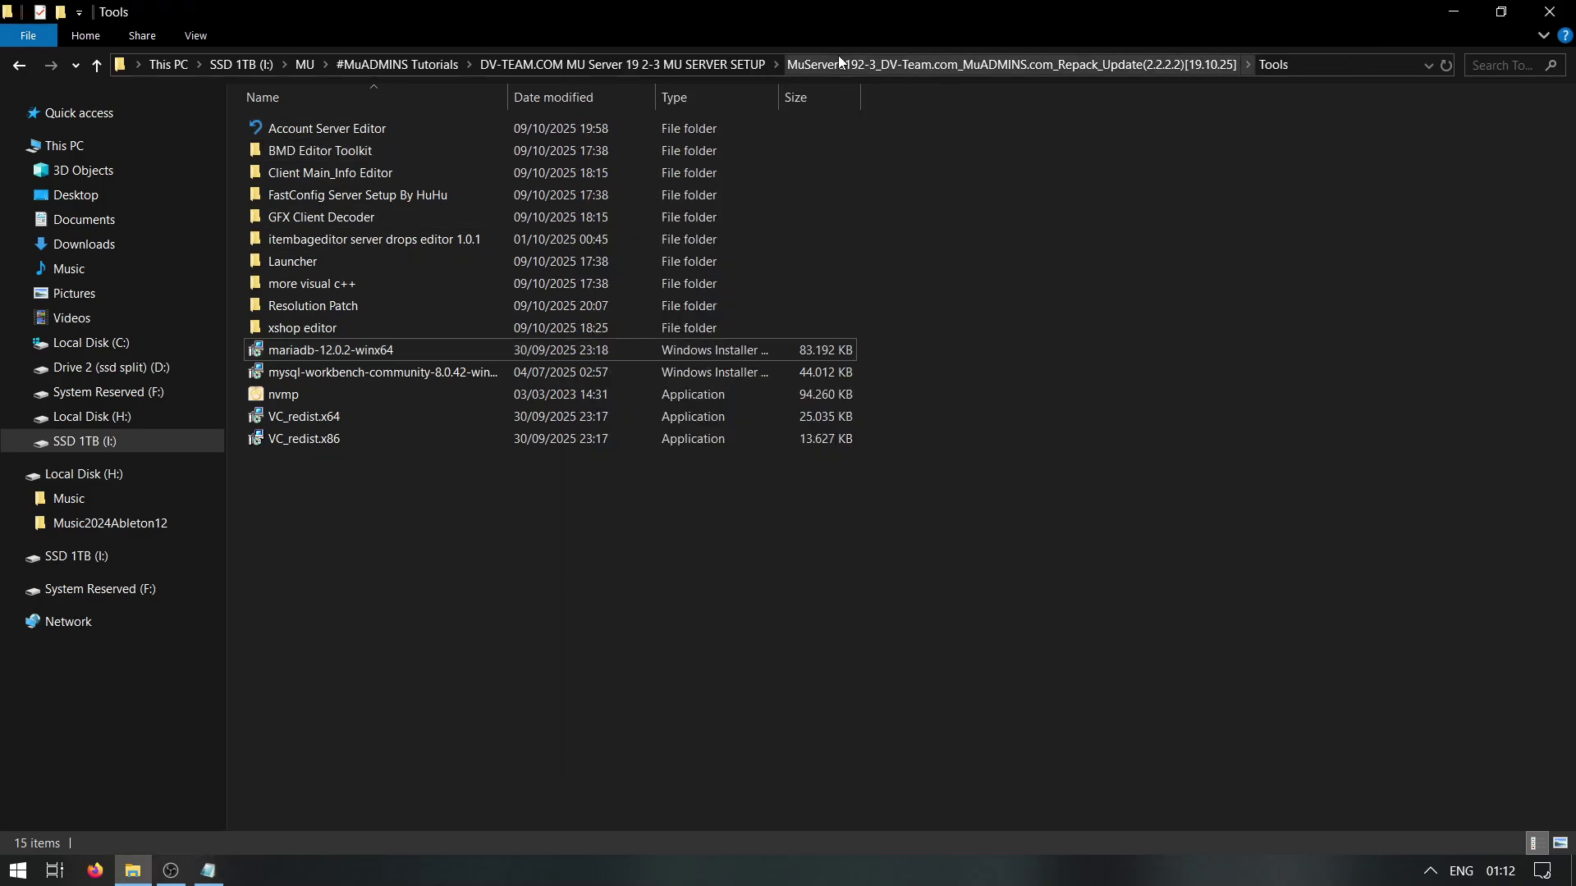
# Open connectserver.conf from the ConnectServer folder in Notepad++ at its database login line
pyautogui.click(1009, 64)
pyautogui.moveTo(480, 541); pyautogui.dragTo(320, 115)
pyautogui.doubleClick(322, 128)
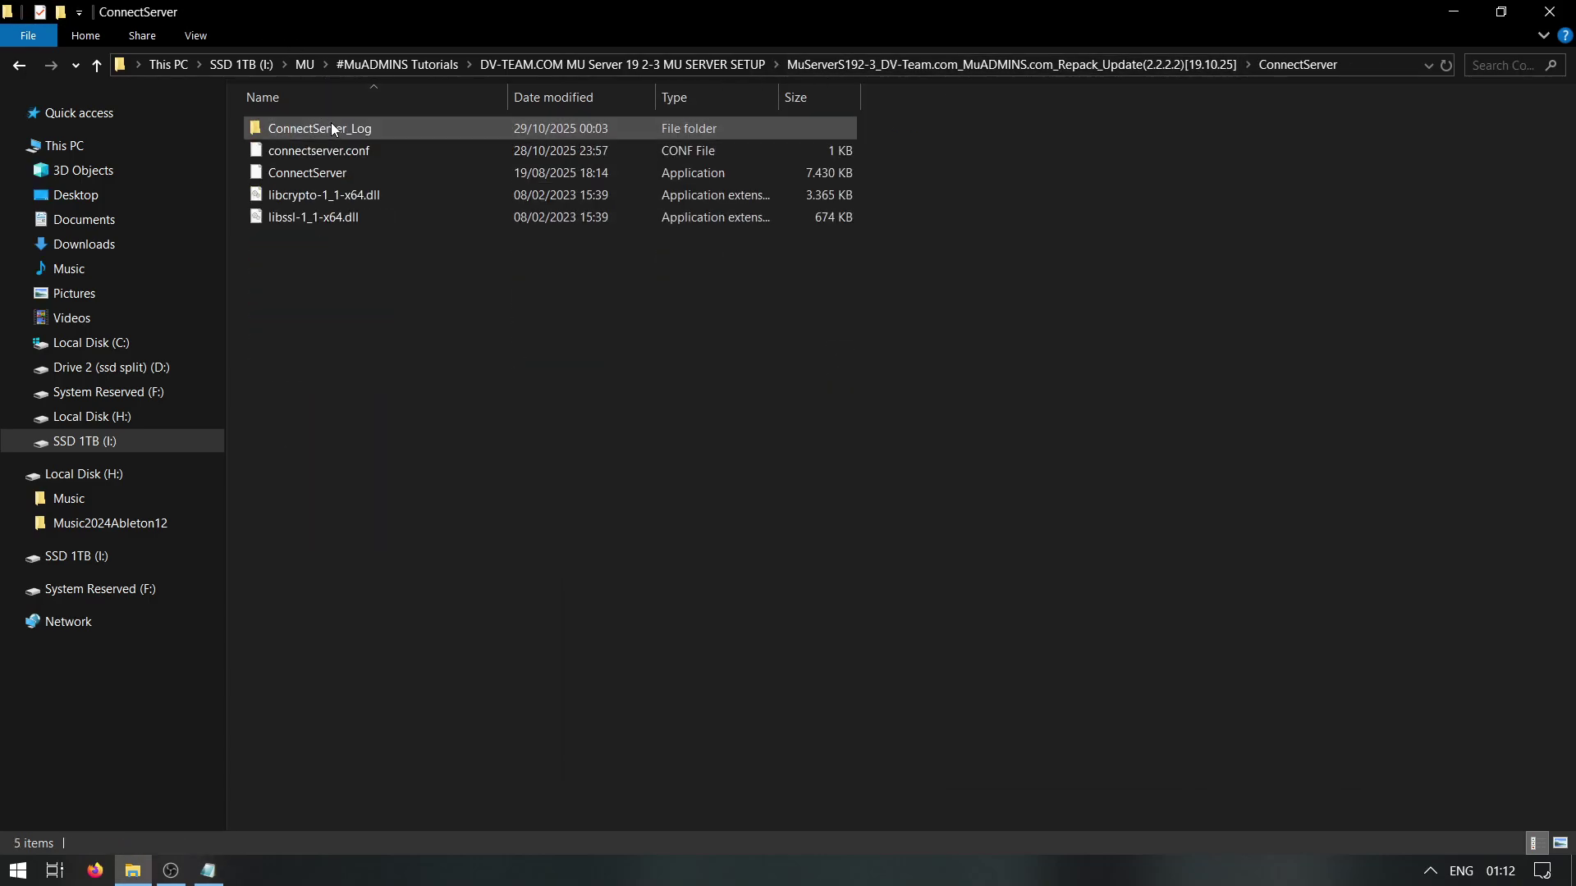
pyautogui.click(313, 149)
pyautogui.rightClick(314, 148)
pyautogui.click(352, 183)
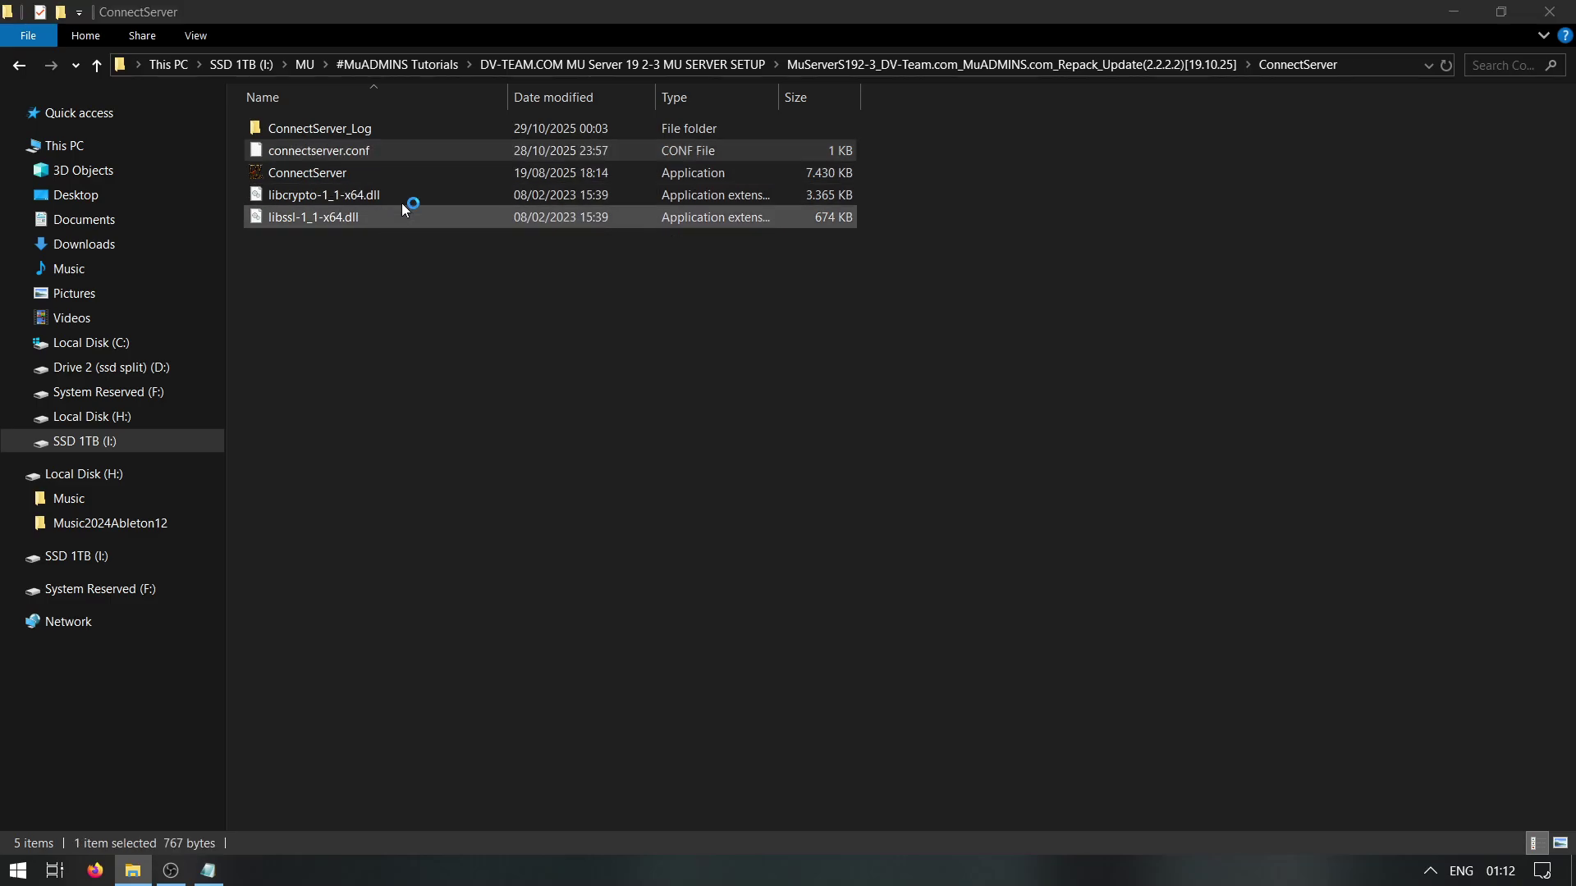
pyautogui.click(364, 117)
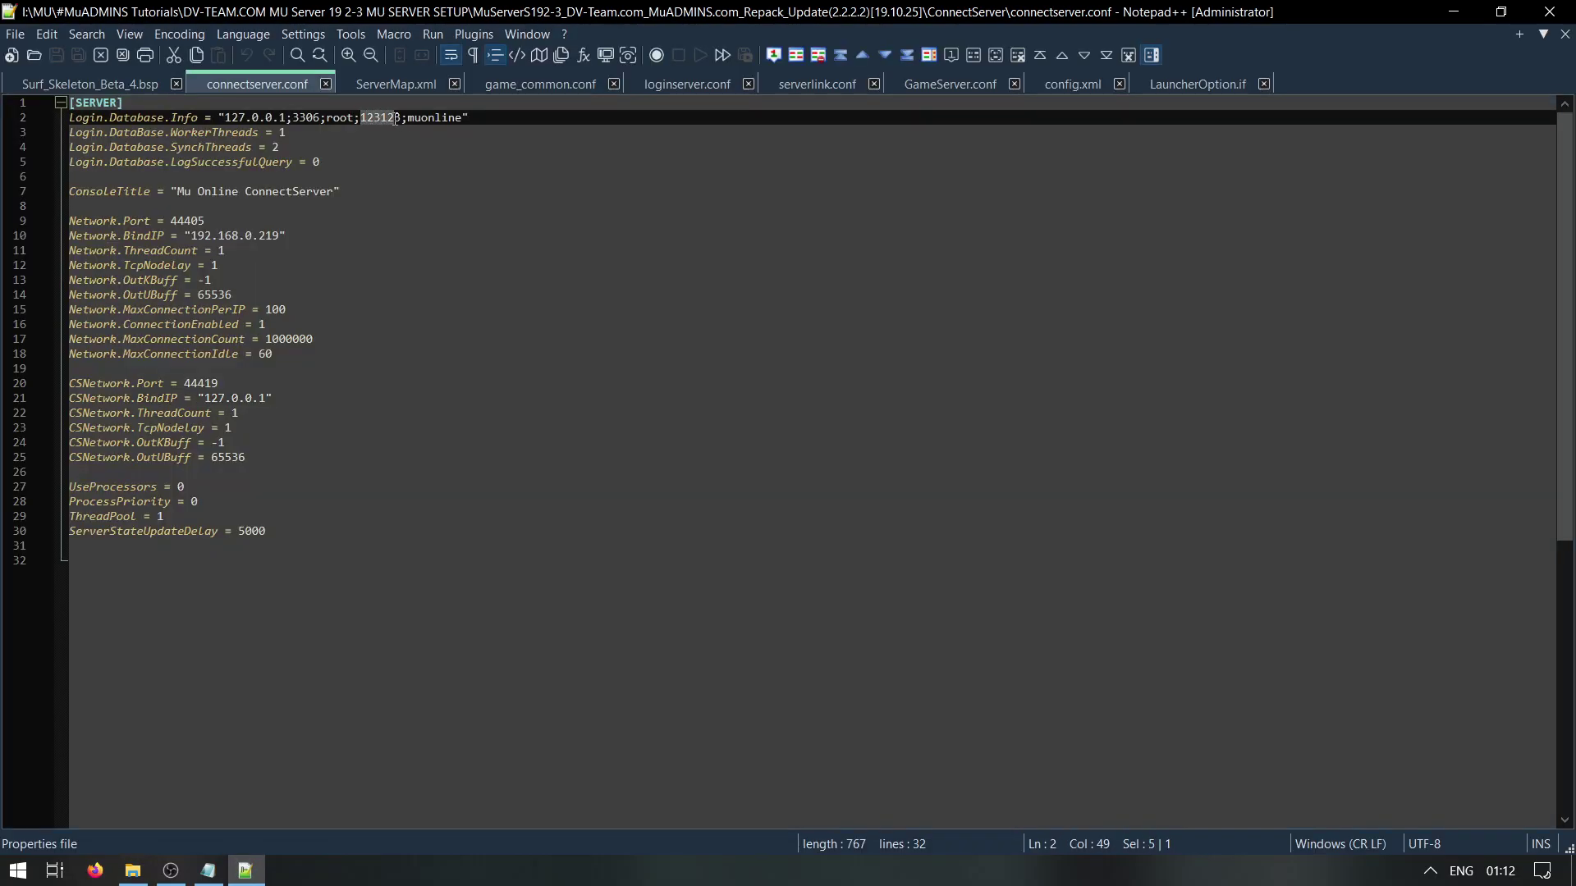
# Check the BindIP value against the guide's LAN IP 192.168.0.219, global IP note, and firewall ports step
pyautogui.moveTo(280, 236); pyautogui.dragTo(203, 237)
pyautogui.click(207, 871)
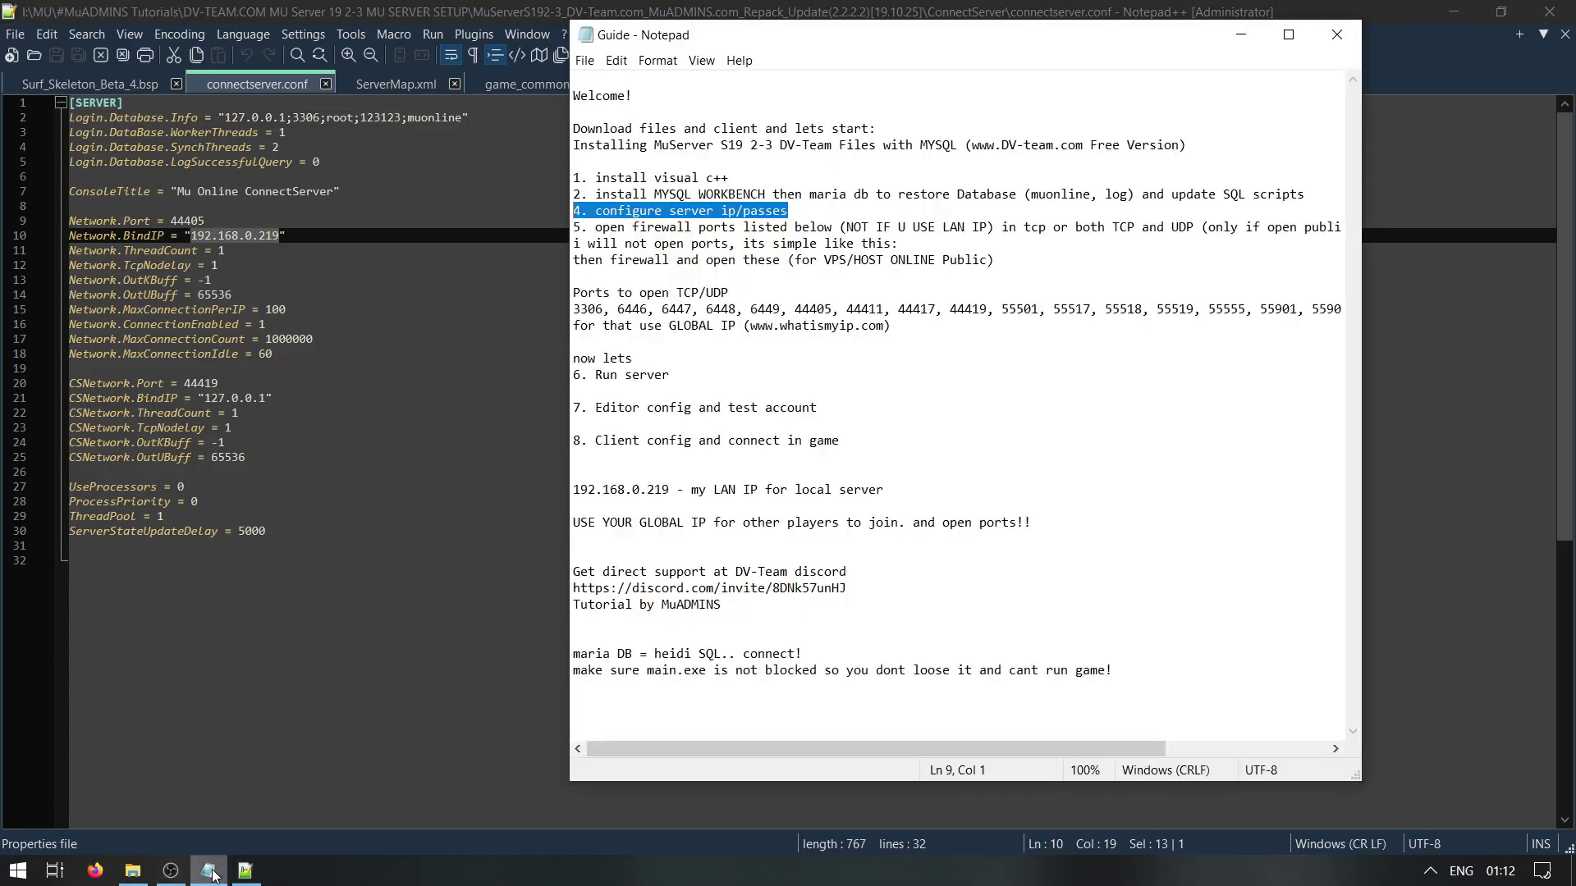
pyautogui.moveTo(666, 490); pyautogui.dragTo(509, 492)
pyautogui.moveTo(885, 492); pyautogui.dragTo(693, 496)
pyautogui.moveTo(1041, 523); pyautogui.dragTo(541, 529)
pyautogui.moveTo(928, 327); pyautogui.dragTo(535, 312)
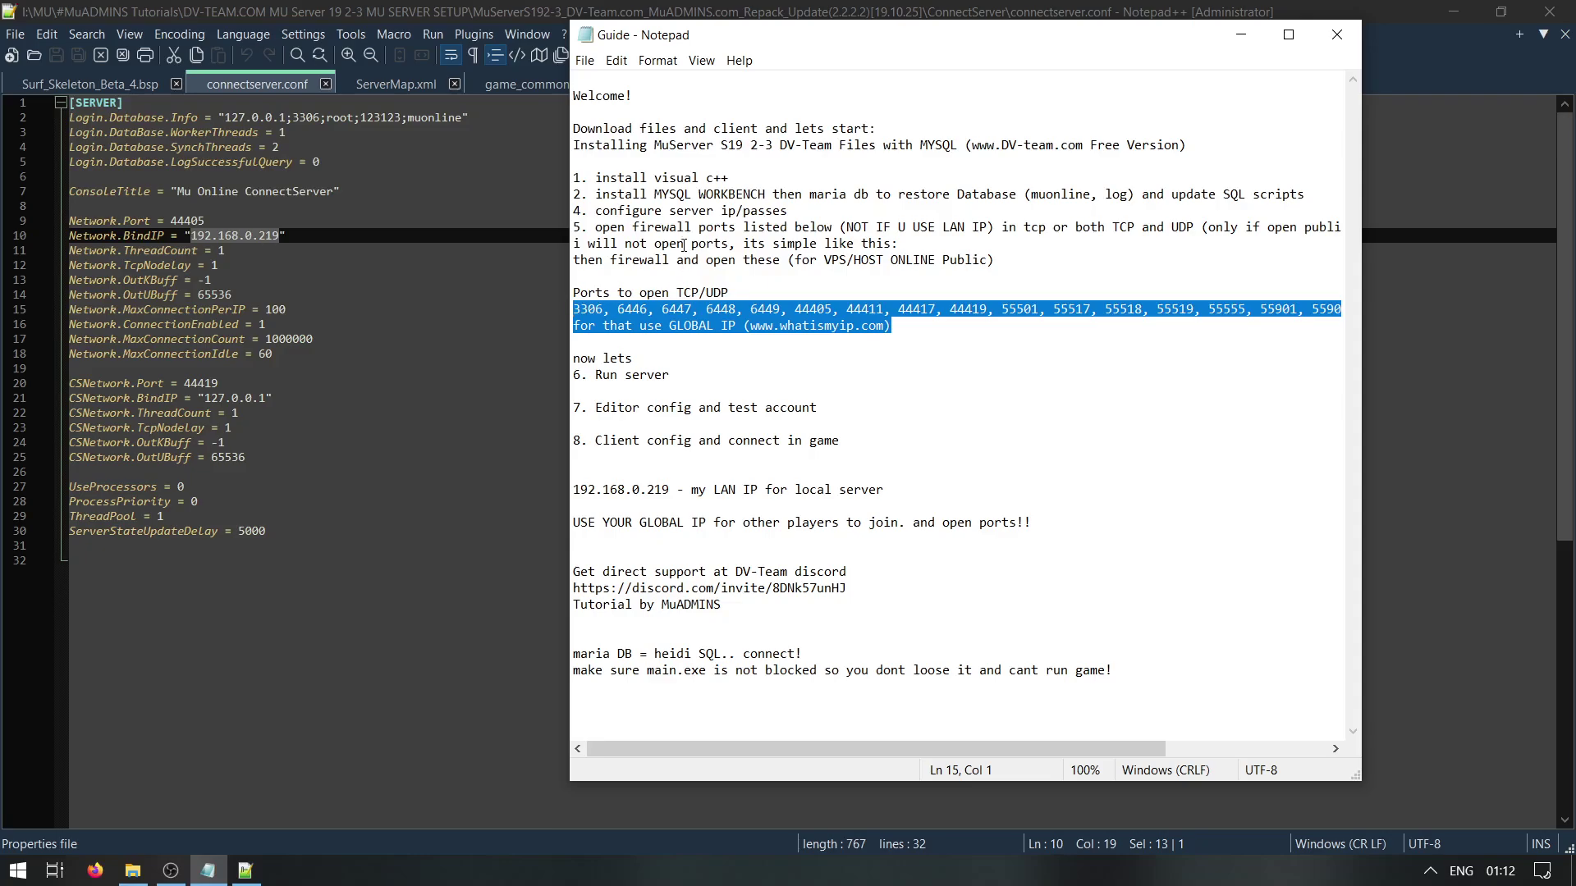
pyautogui.click(928, 244)
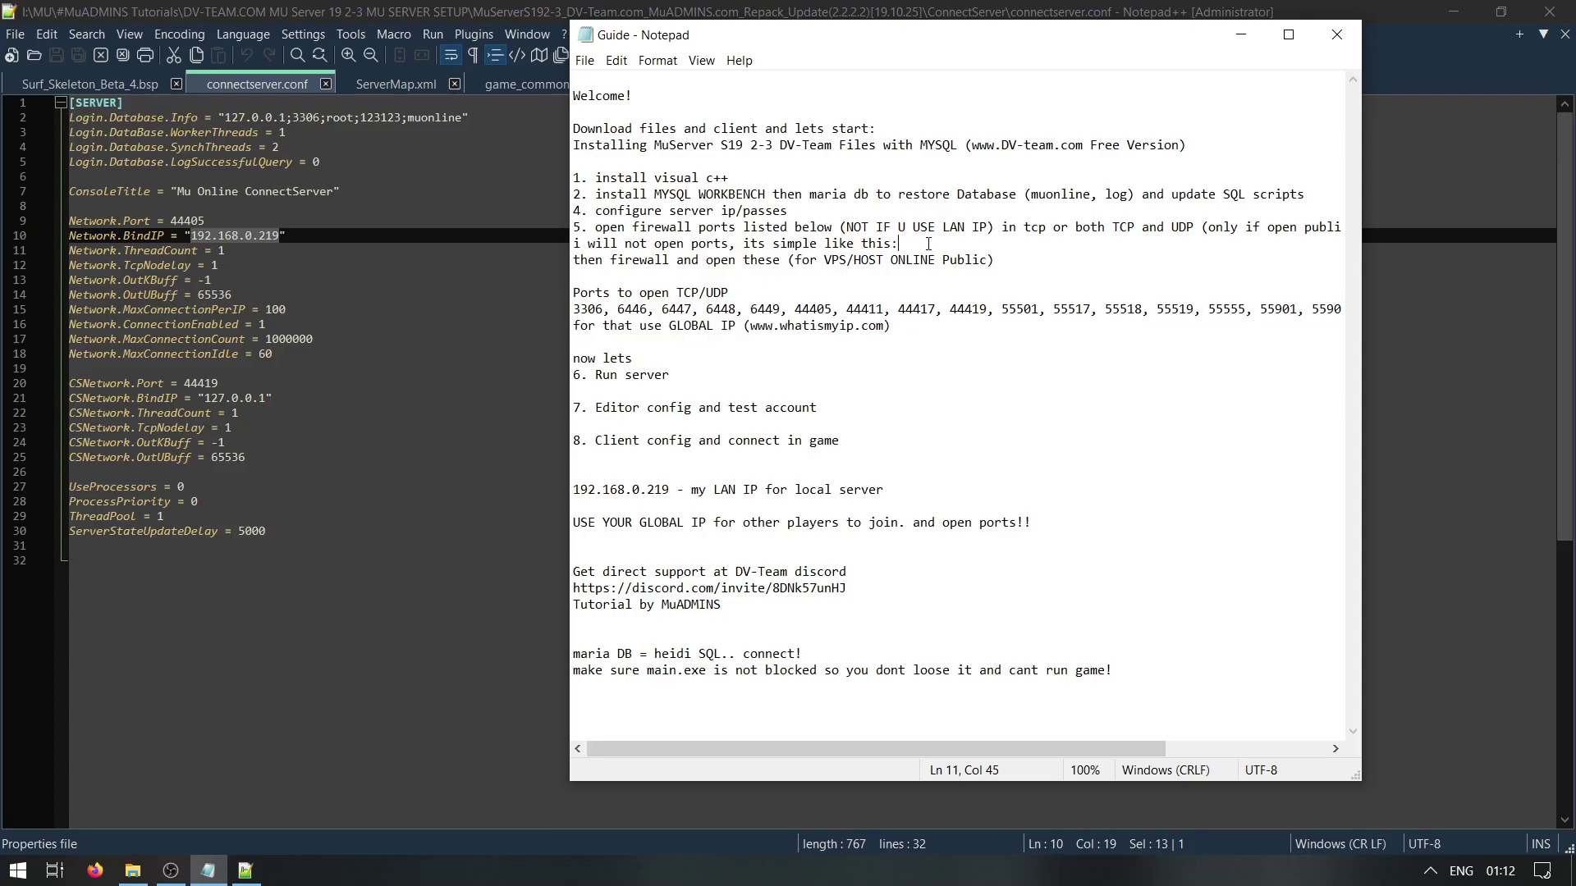
pyautogui.moveTo(994, 261); pyautogui.dragTo(546, 227)
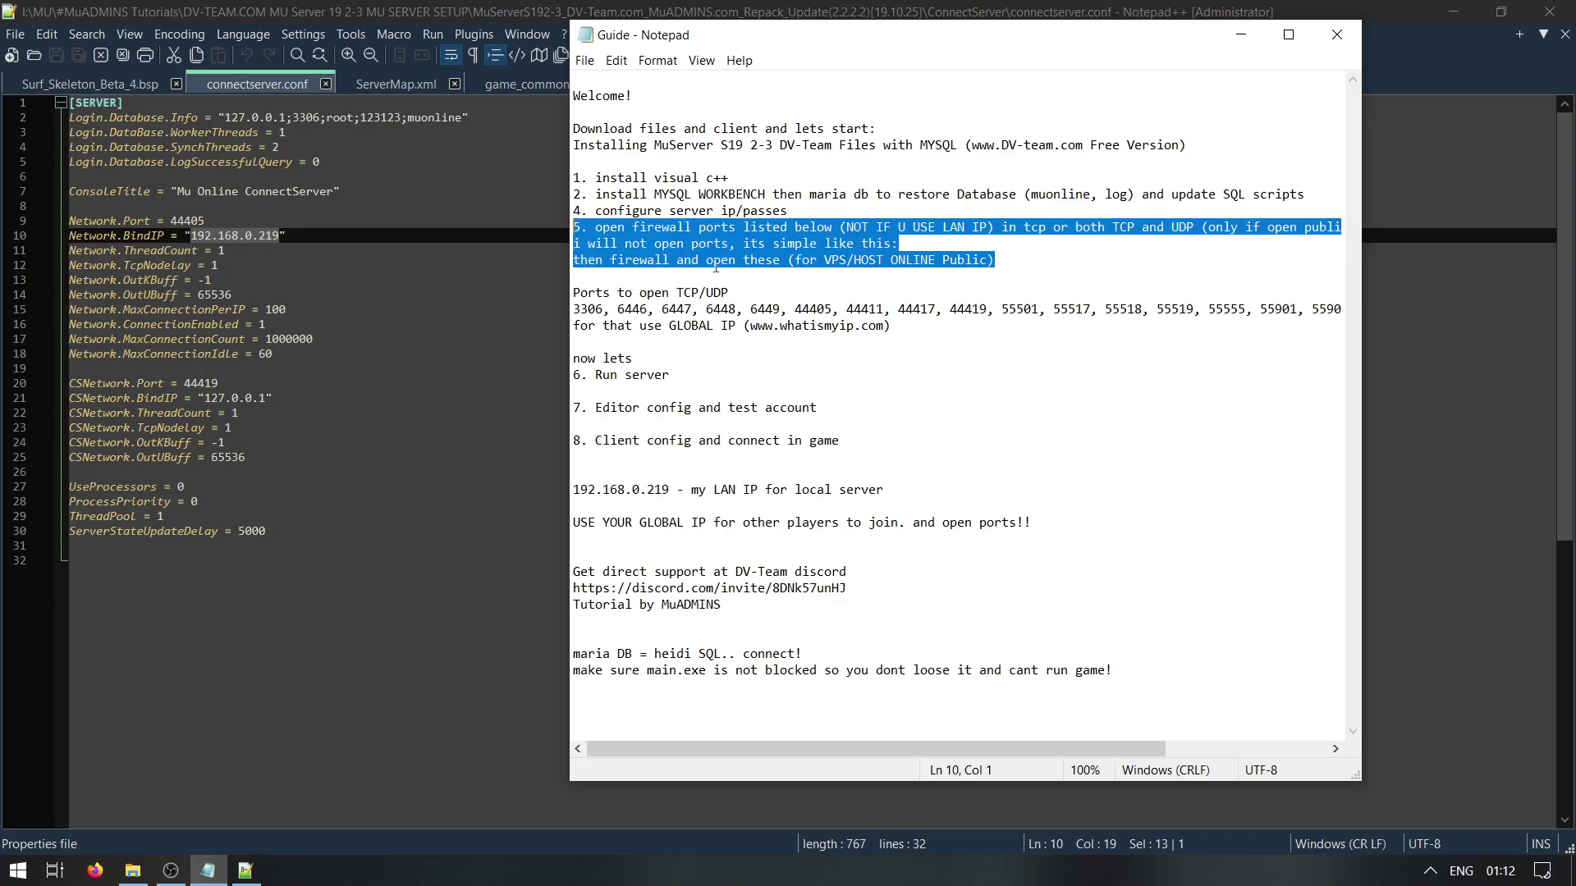
# Close the Notepad++ editor and return to the ConnectServer folder
pyautogui.click(270, 235)
pyautogui.click(271, 234)
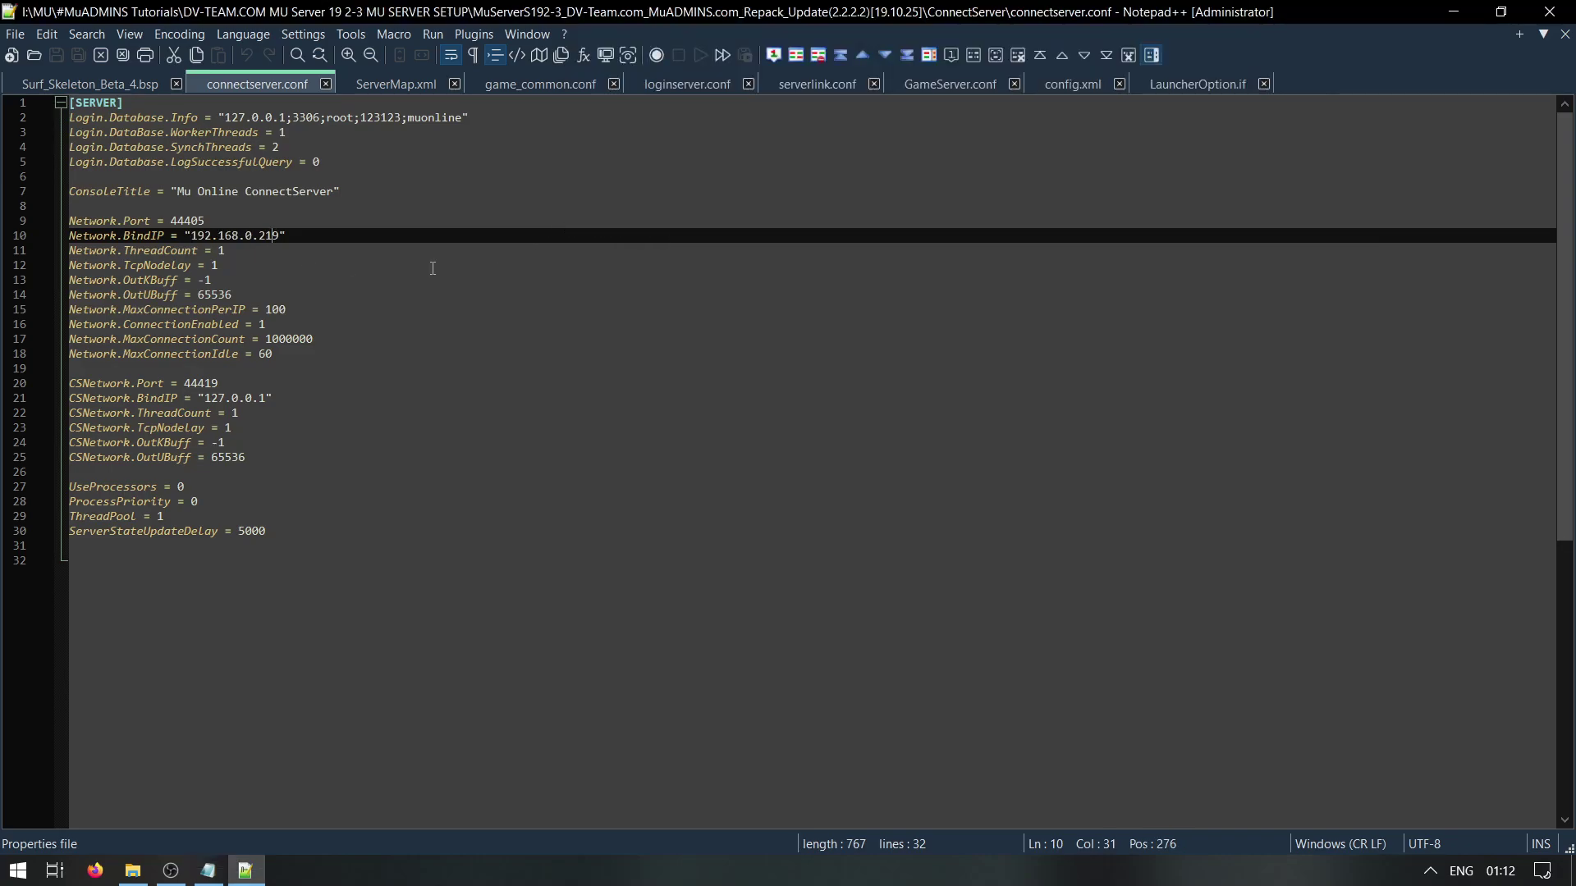
pyautogui.click(1549, 12)
pyautogui.click(342, 269)
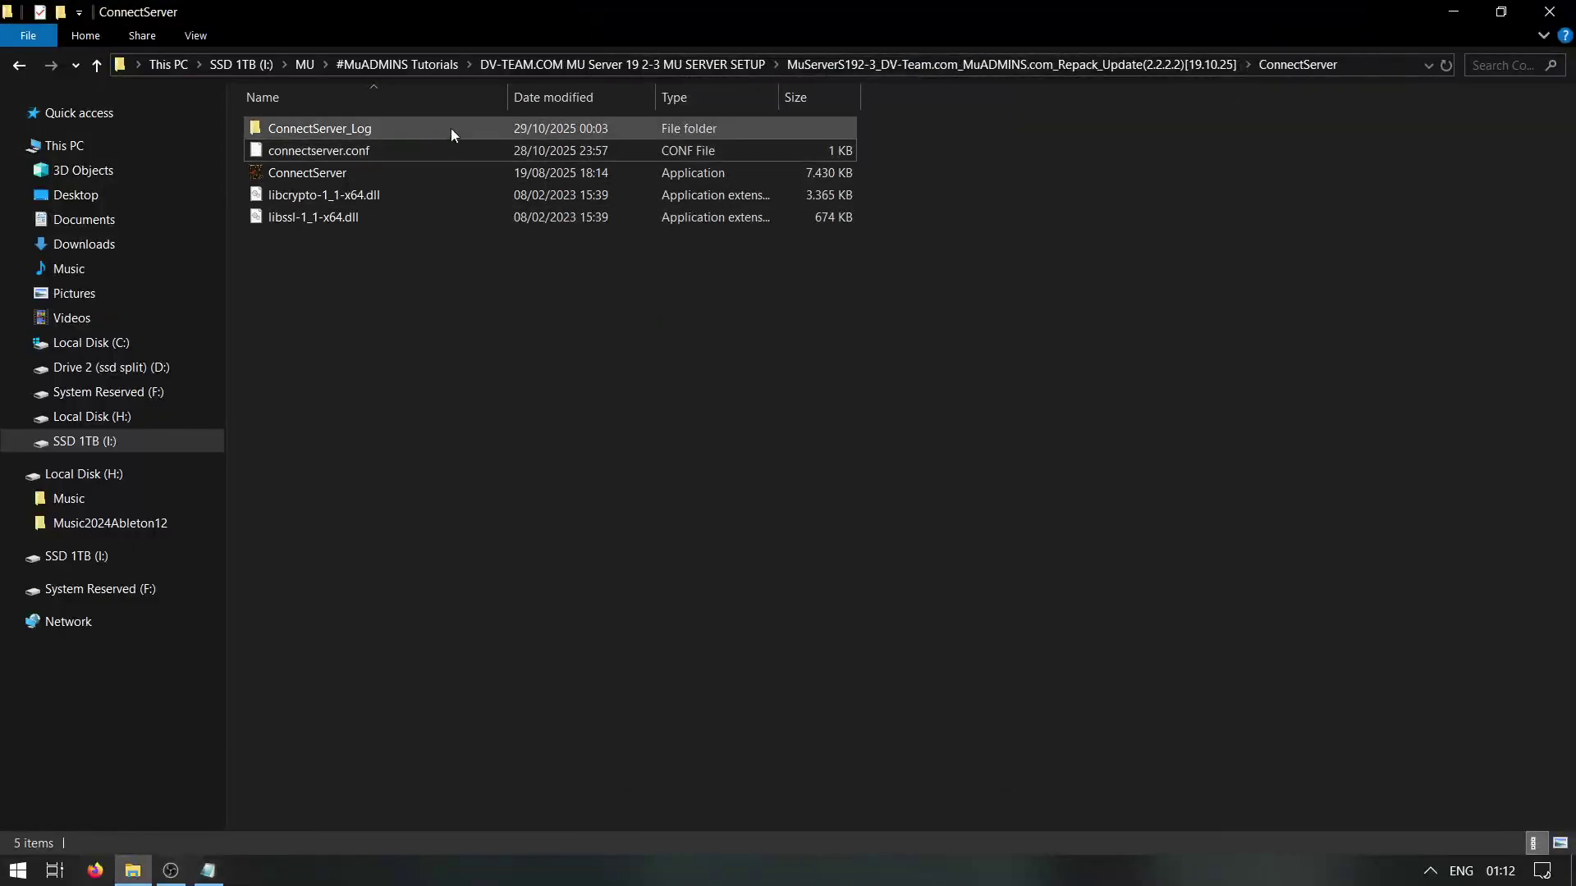
# Open Windows Defender Firewall advanced settings and copy the guide's port list
pyautogui.press('super')
pyautogui.write('firewall')
pyautogui.press('Return')
pyautogui.click(78, 267)
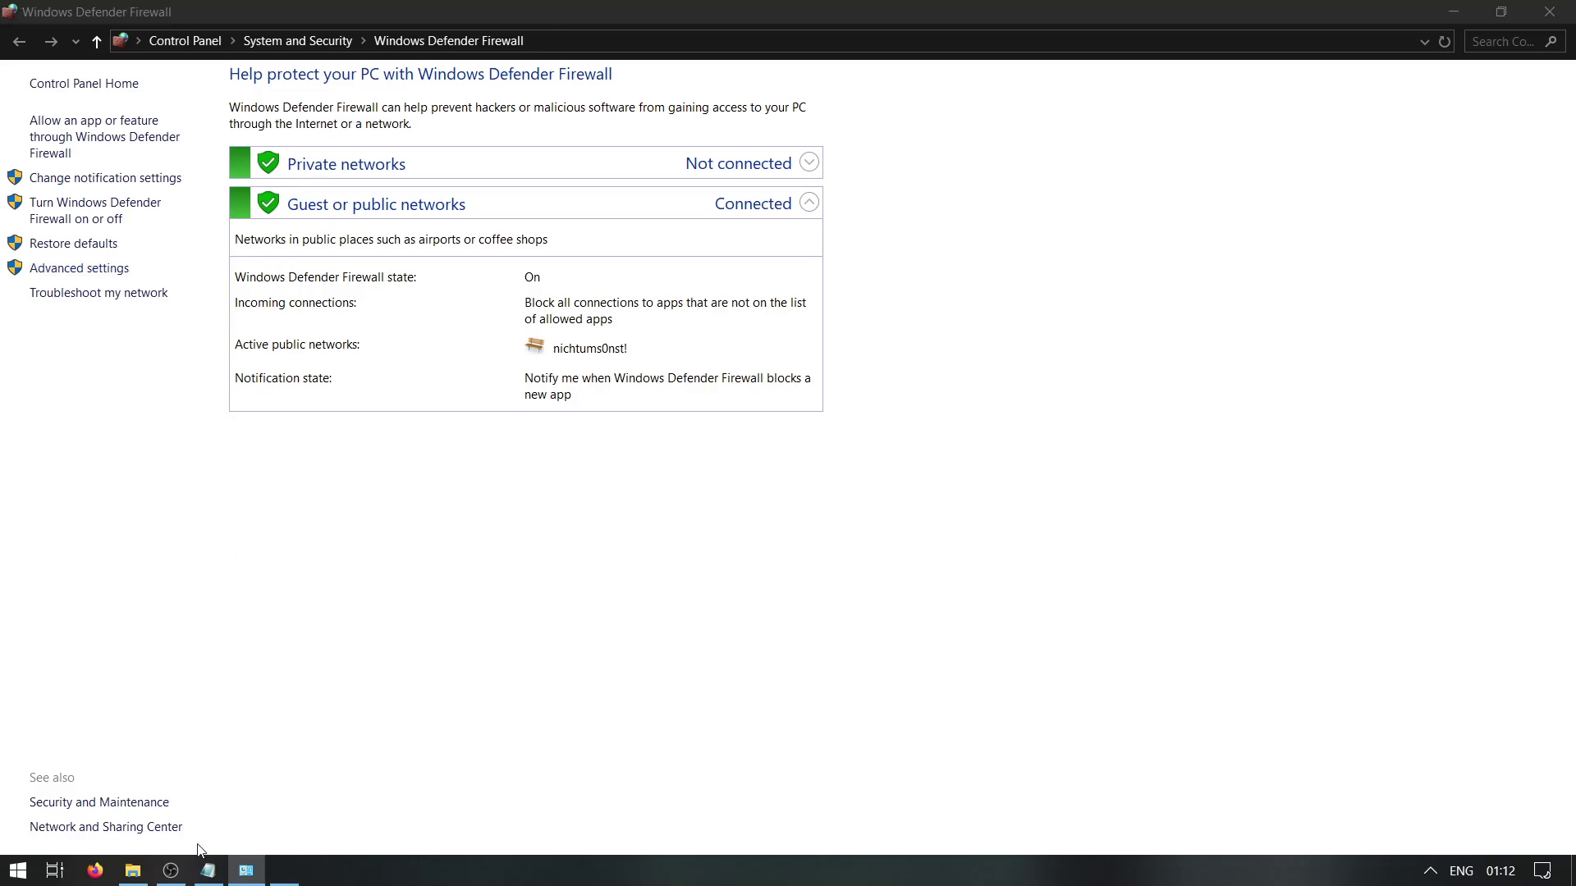
pyautogui.click(208, 869)
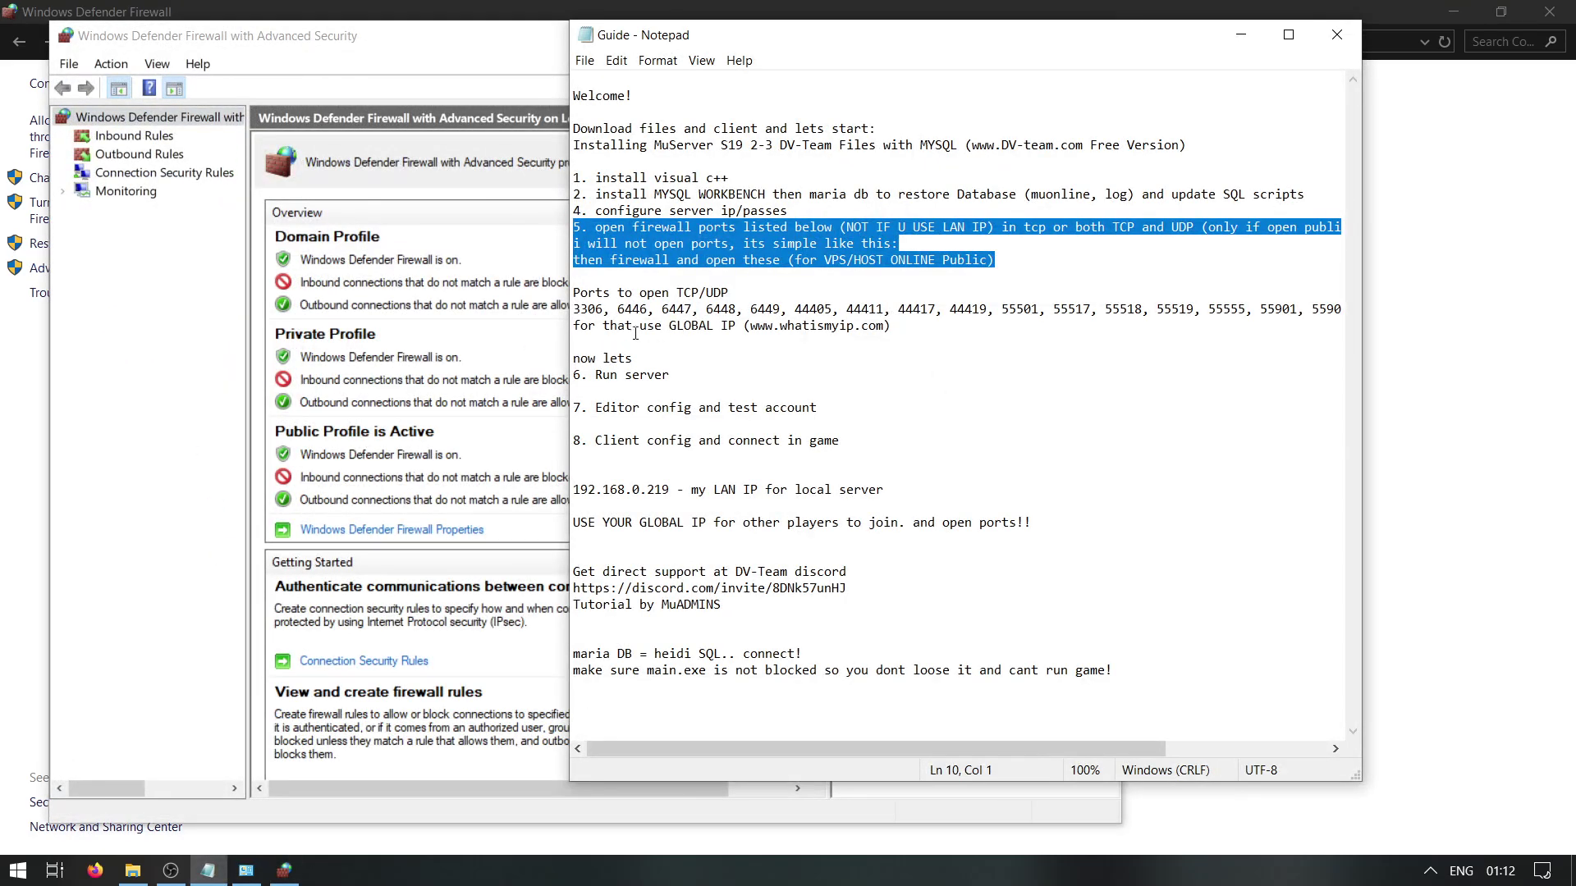
pyautogui.moveTo(576, 326); pyautogui.dragTo(570, 312)
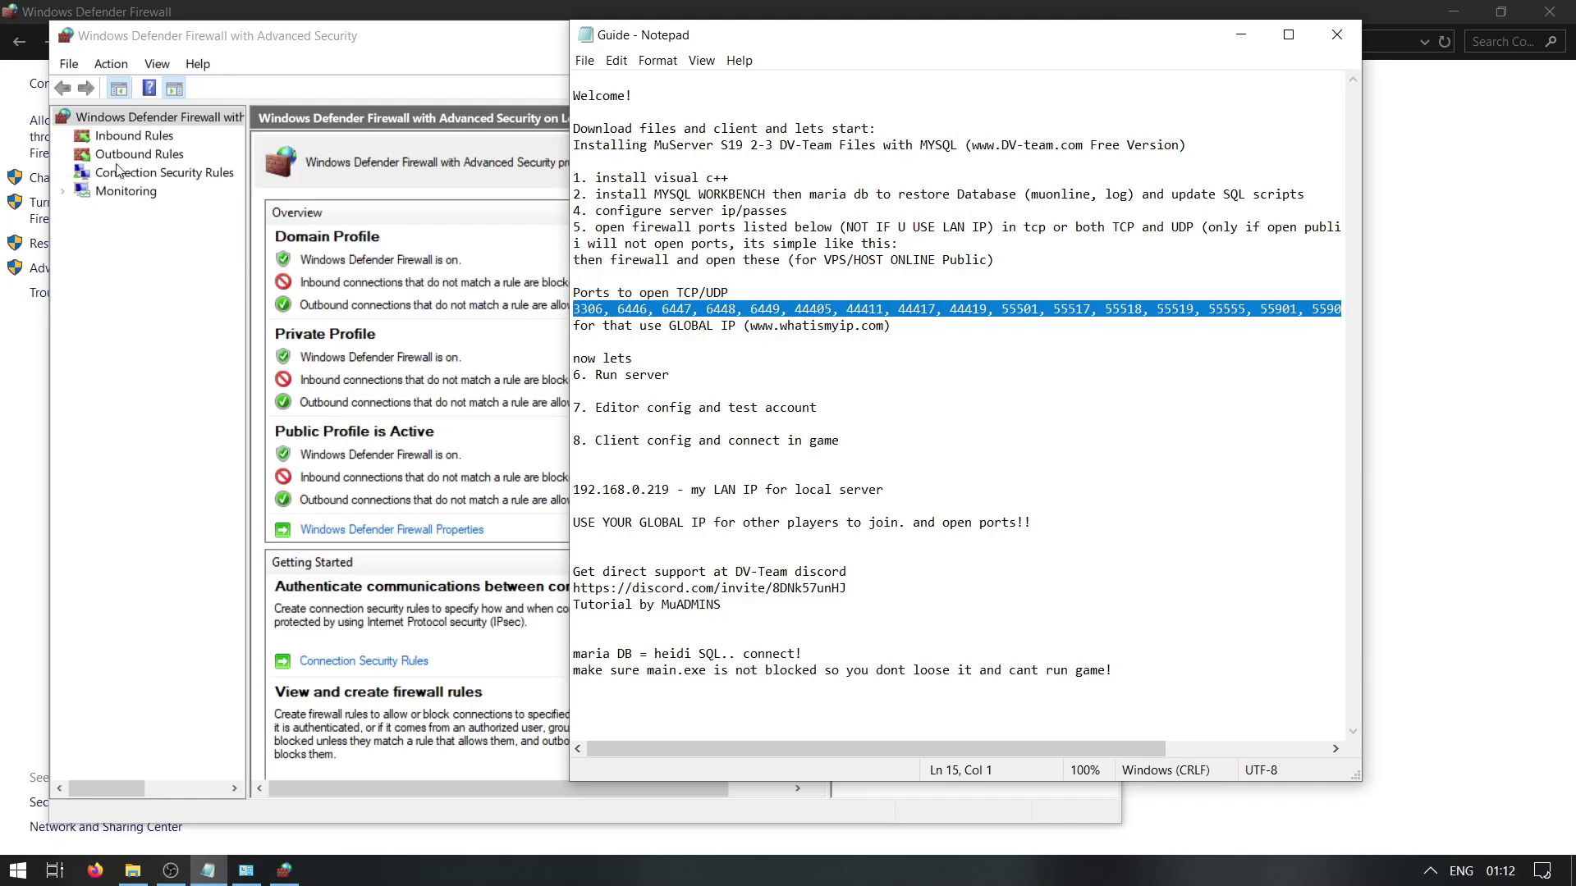
pyautogui.click(137, 140)
# Create inbound port rule muTCP allowing connections on the pasted port list
pyautogui.click(892, 168)
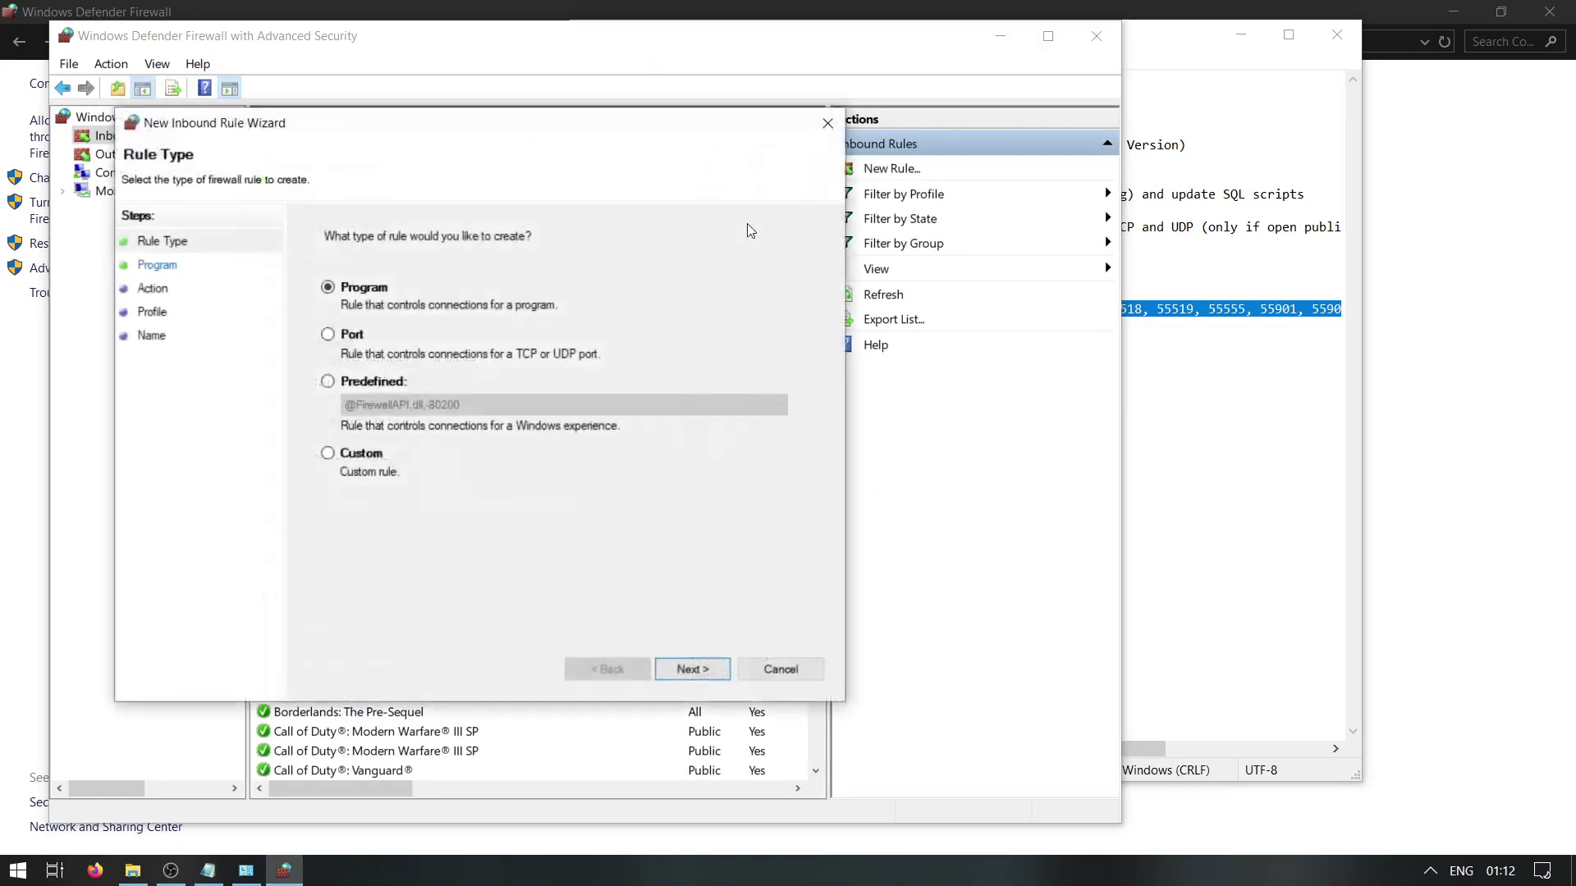
pyautogui.click(327, 334)
pyautogui.click(706, 668)
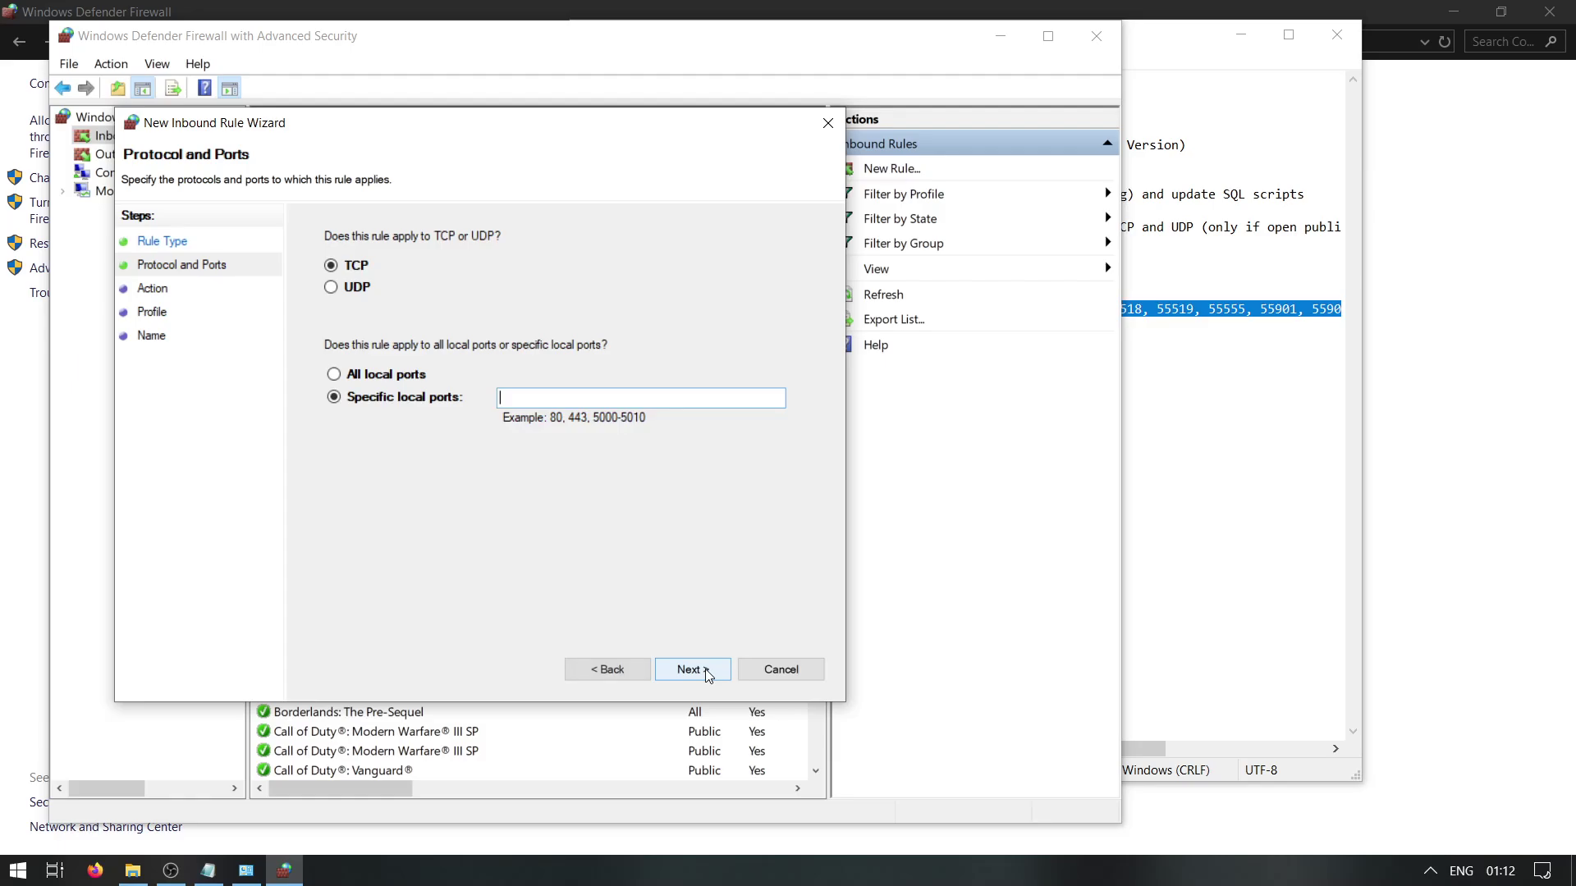
pyautogui.hotkey('ctrl', 'v')
pyautogui.click(692, 669)
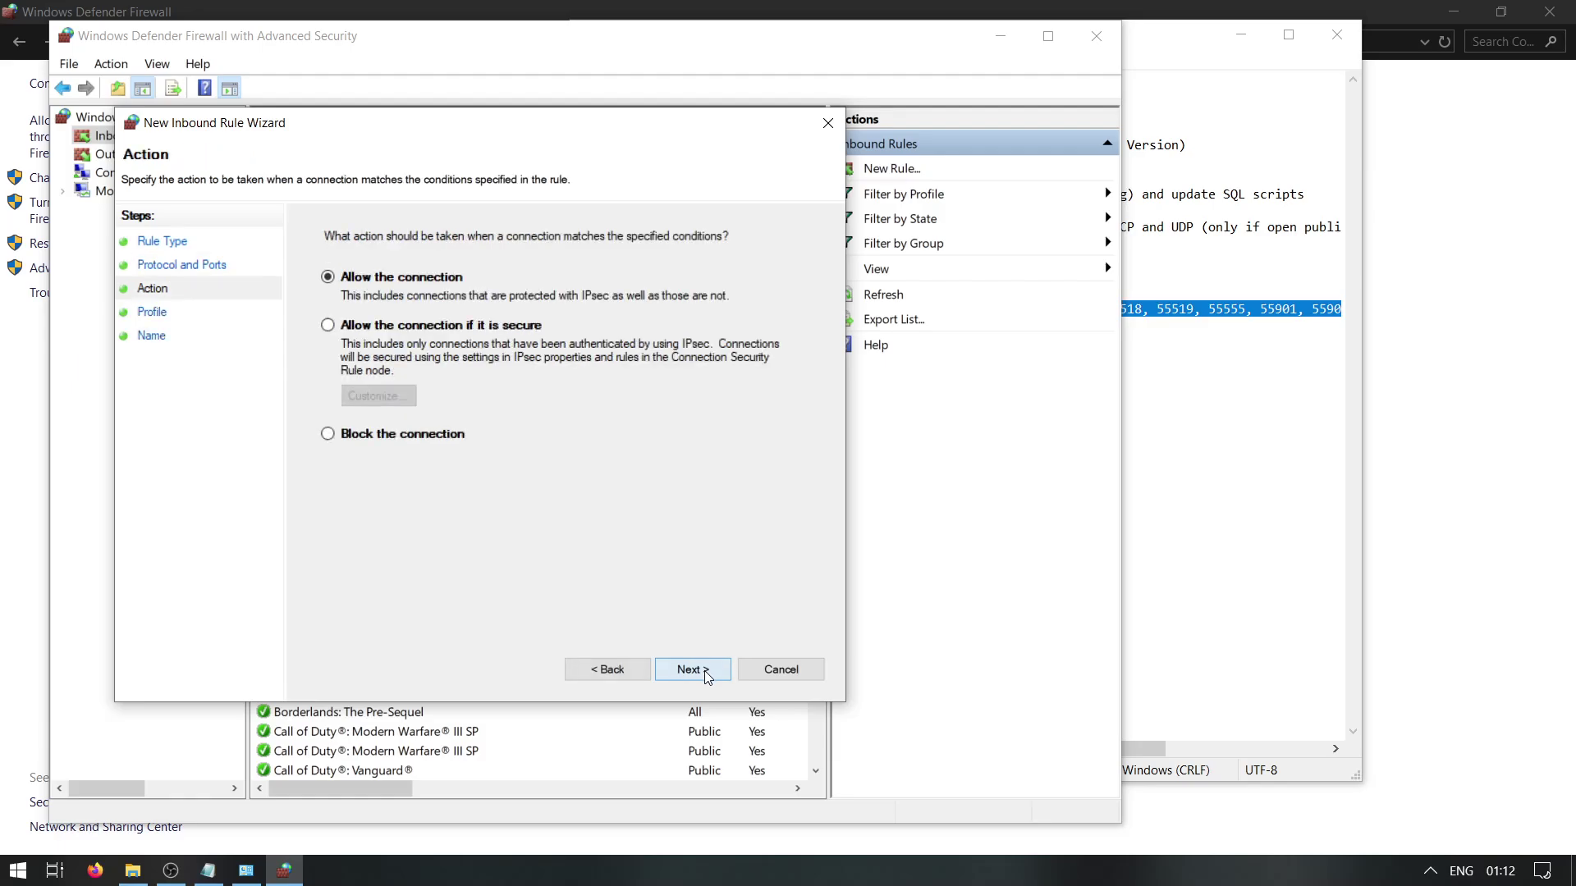
pyautogui.click(704, 671)
pyautogui.click(704, 671)
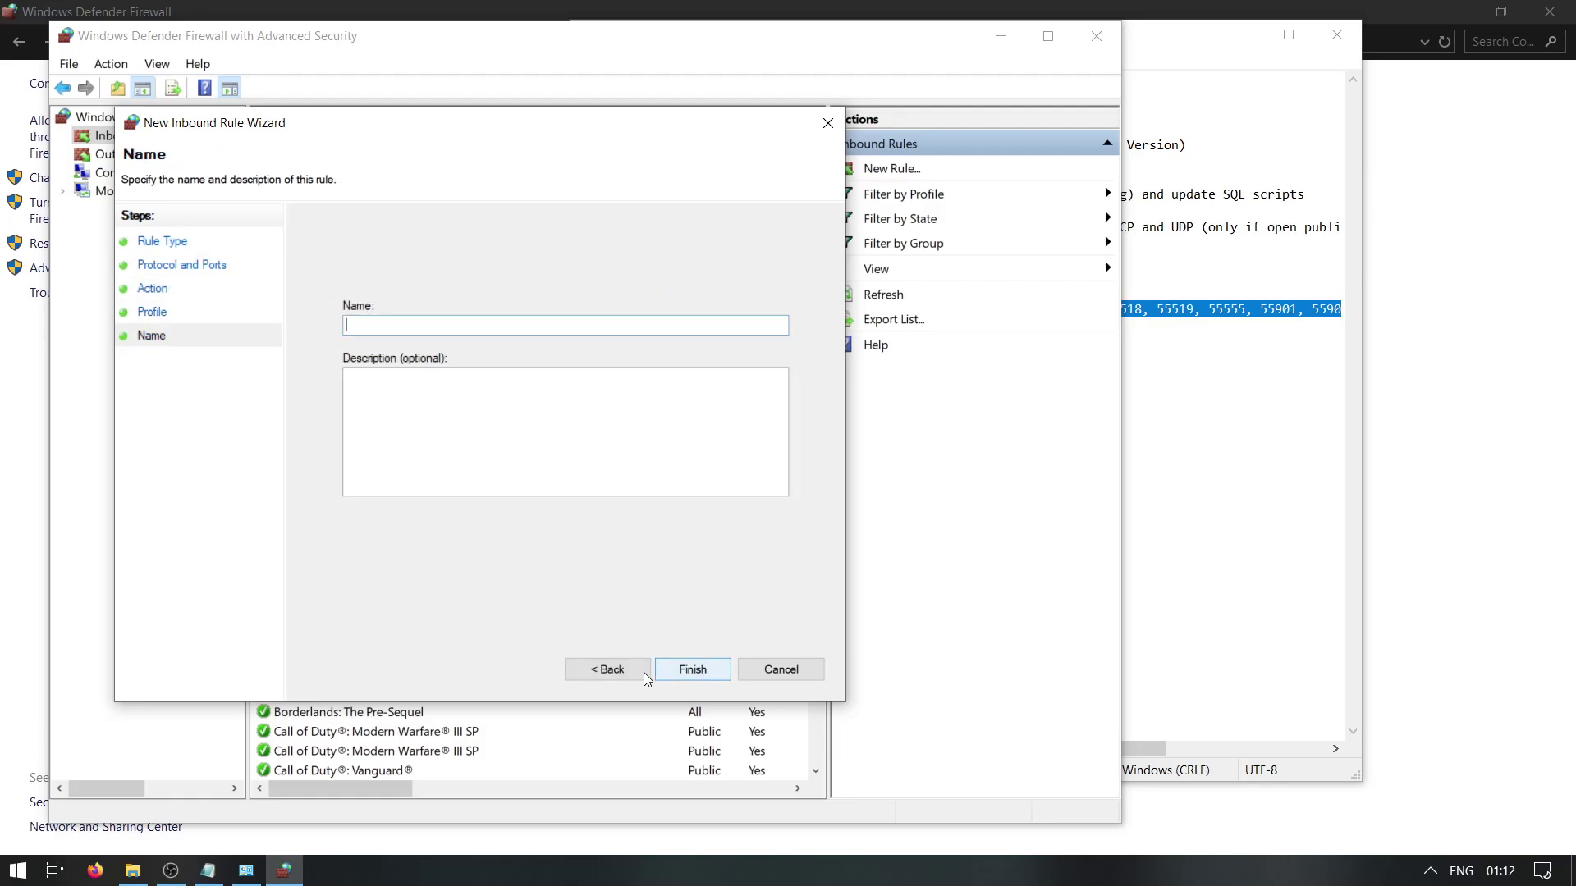
pyautogui.click(643, 672)
pyautogui.click(703, 668)
pyautogui.write('mcc')
pyautogui.click(702, 668)
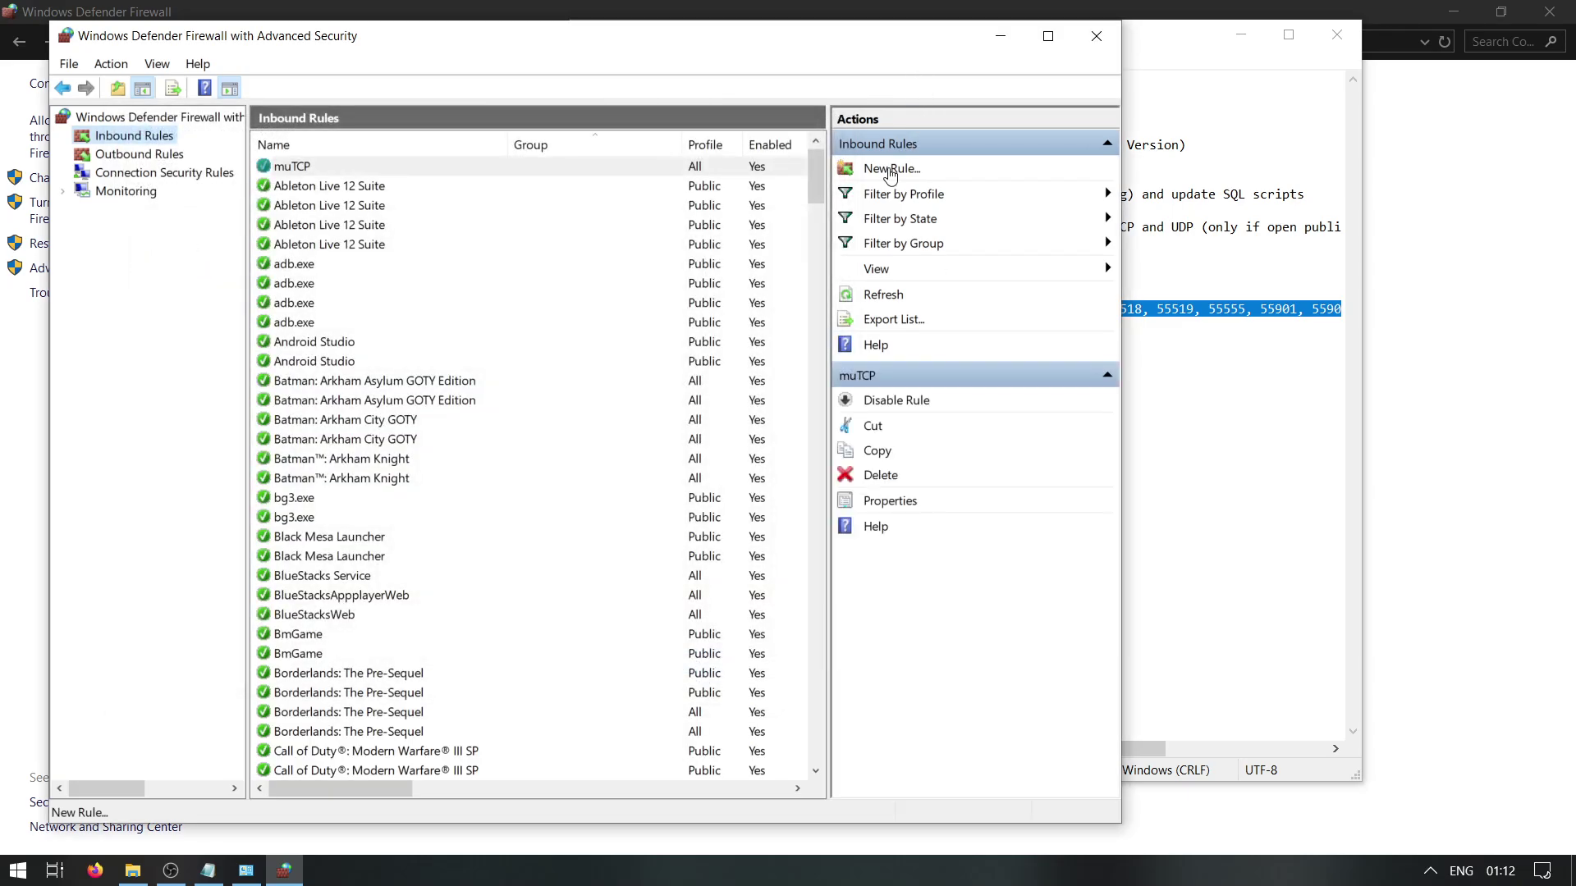
# Create a second inbound port rule, muUDP, for the same ports, then close the firewall window
pyautogui.click(891, 170)
pyautogui.click(359, 361)
pyautogui.click(719, 696)
pyautogui.hotkey('ctrl', 'v')
pyautogui.click(737, 698)
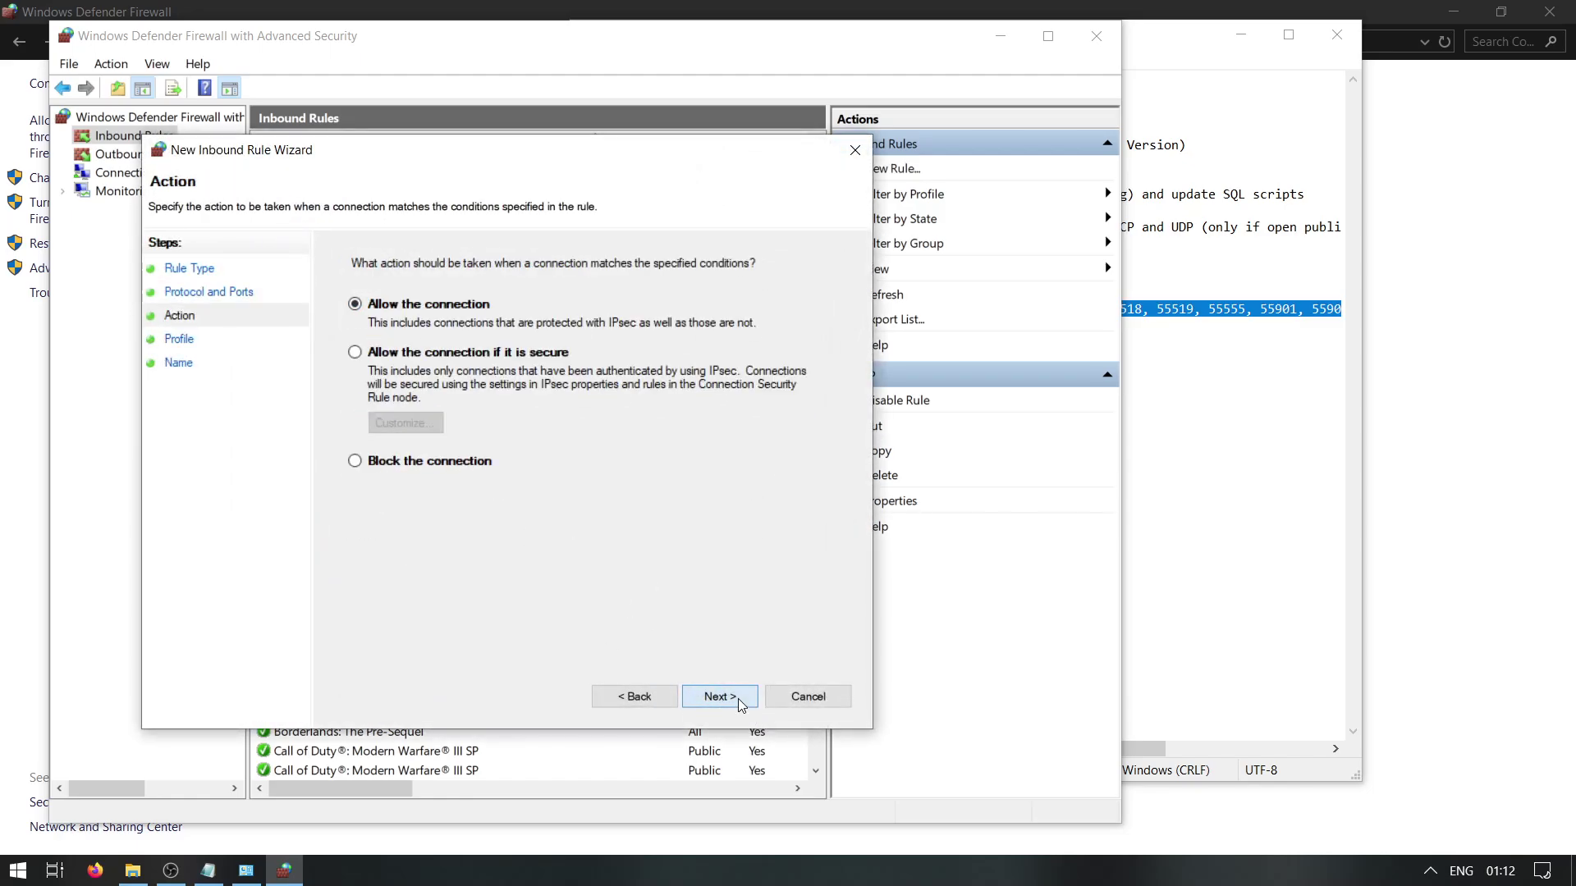
pyautogui.click(736, 697)
pyautogui.click(737, 698)
pyautogui.write('mu')
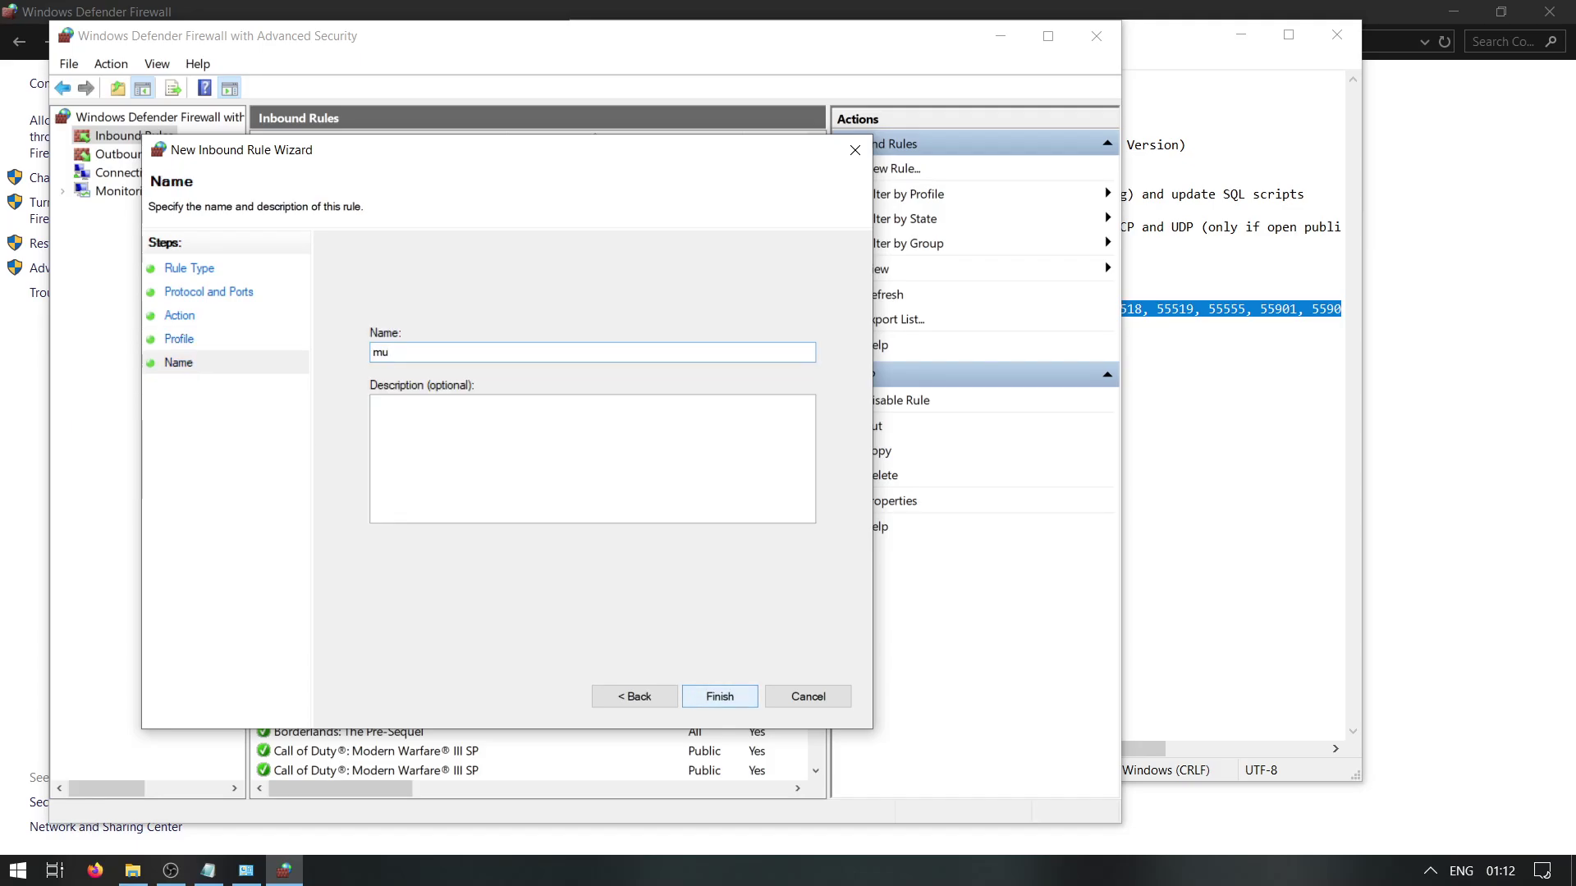
pyautogui.press('Return')
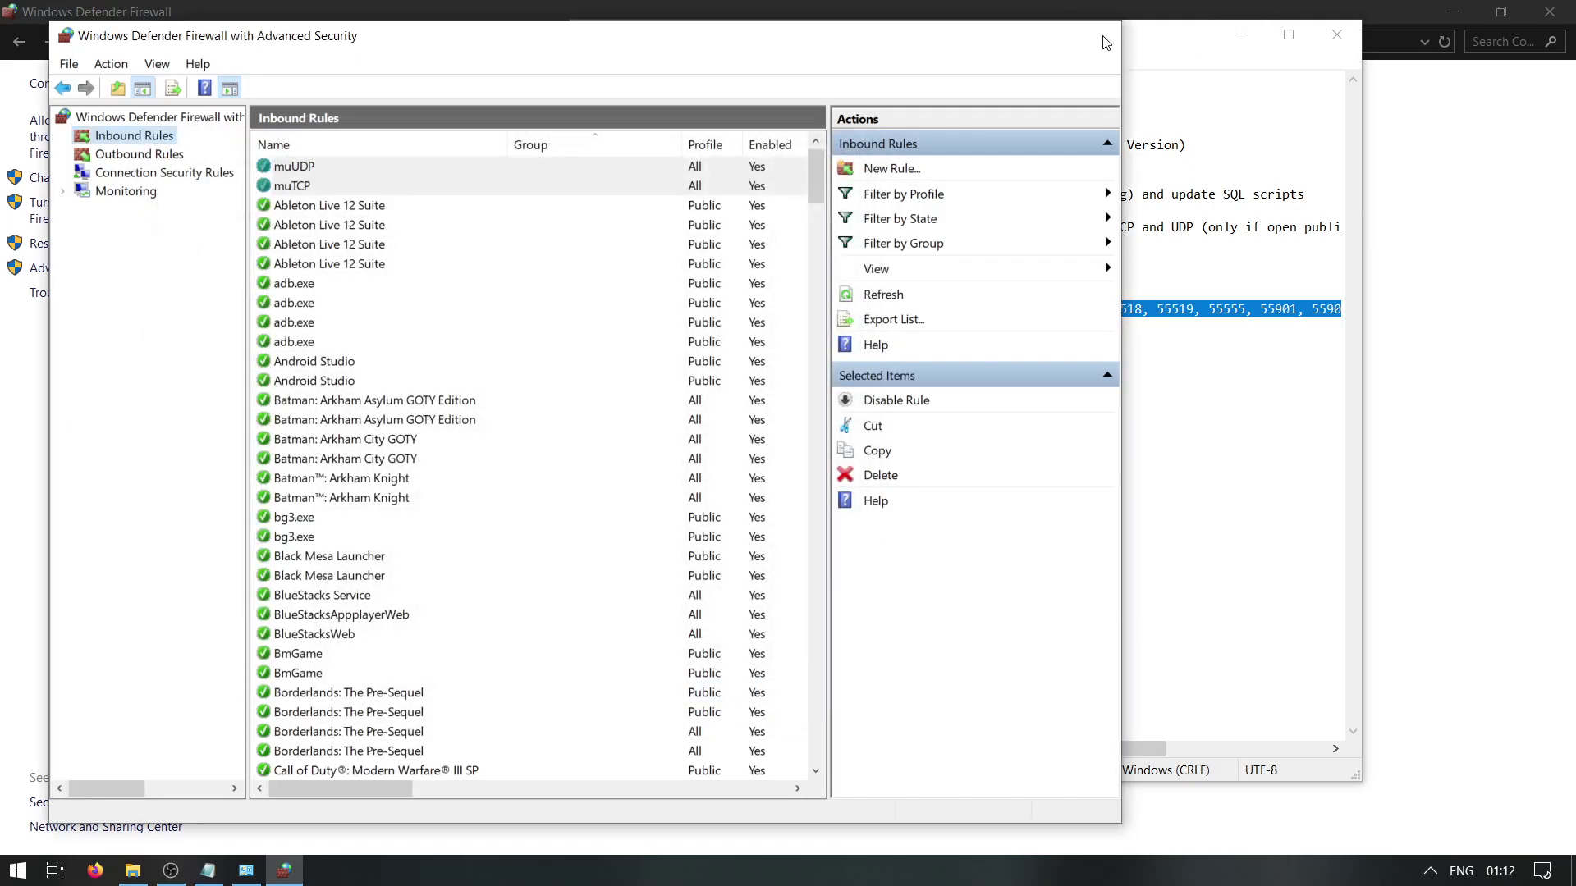
pyautogui.click(1096, 35)
# Add the line 'i will use LAN IP for this tutorial!' below the guide's global IP note
pyautogui.click(771, 407)
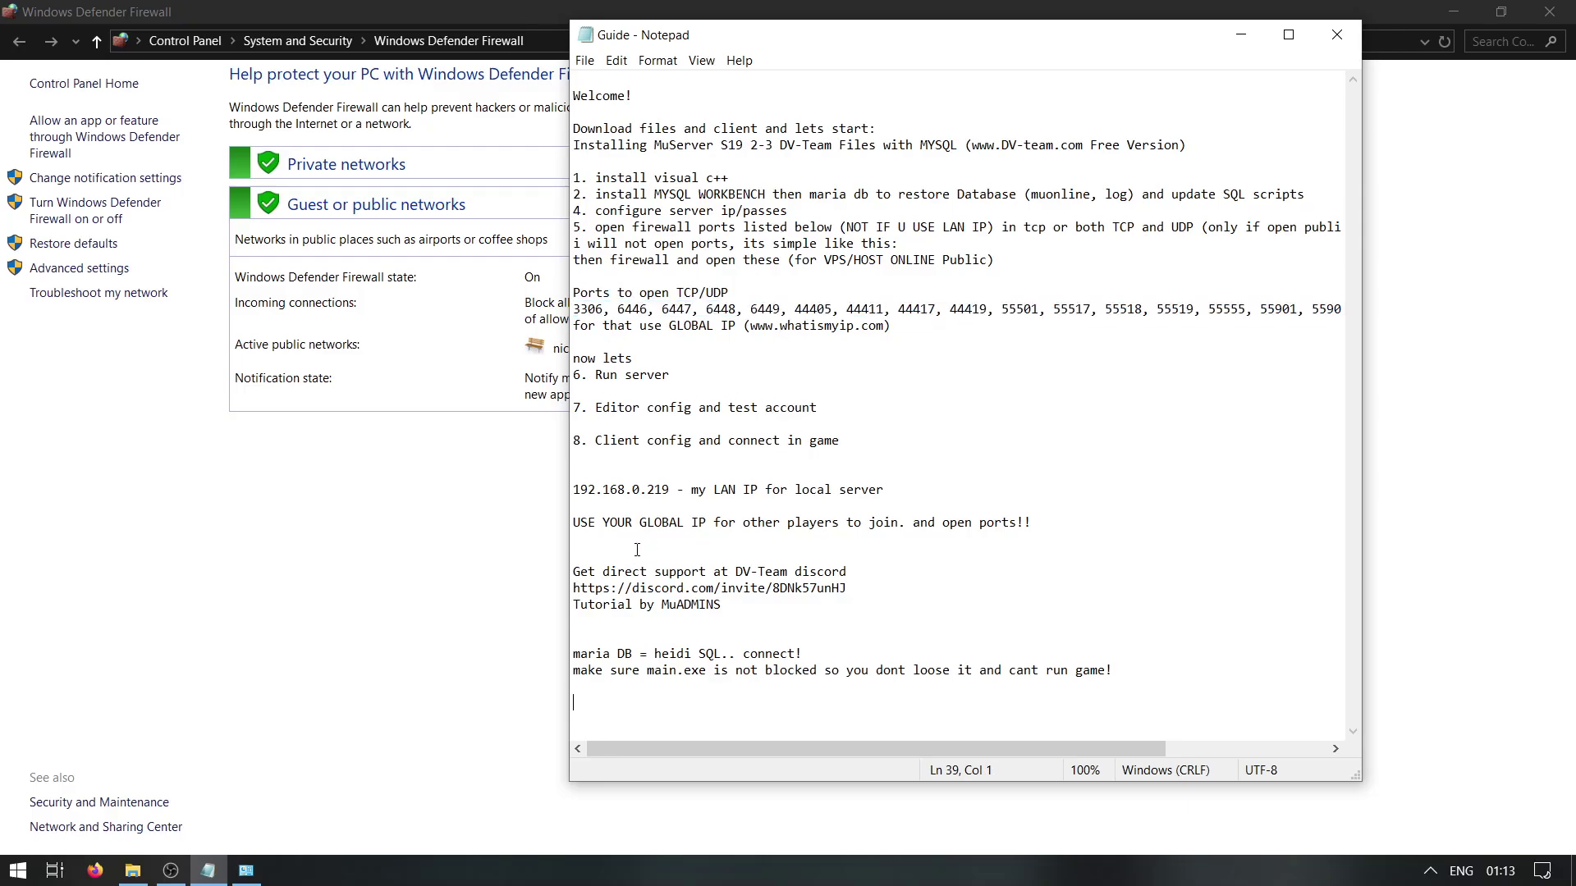
pyautogui.write('i will use LAN IP for this tutorial!')
pyautogui.press('Return')
pyautogui.press('Return')
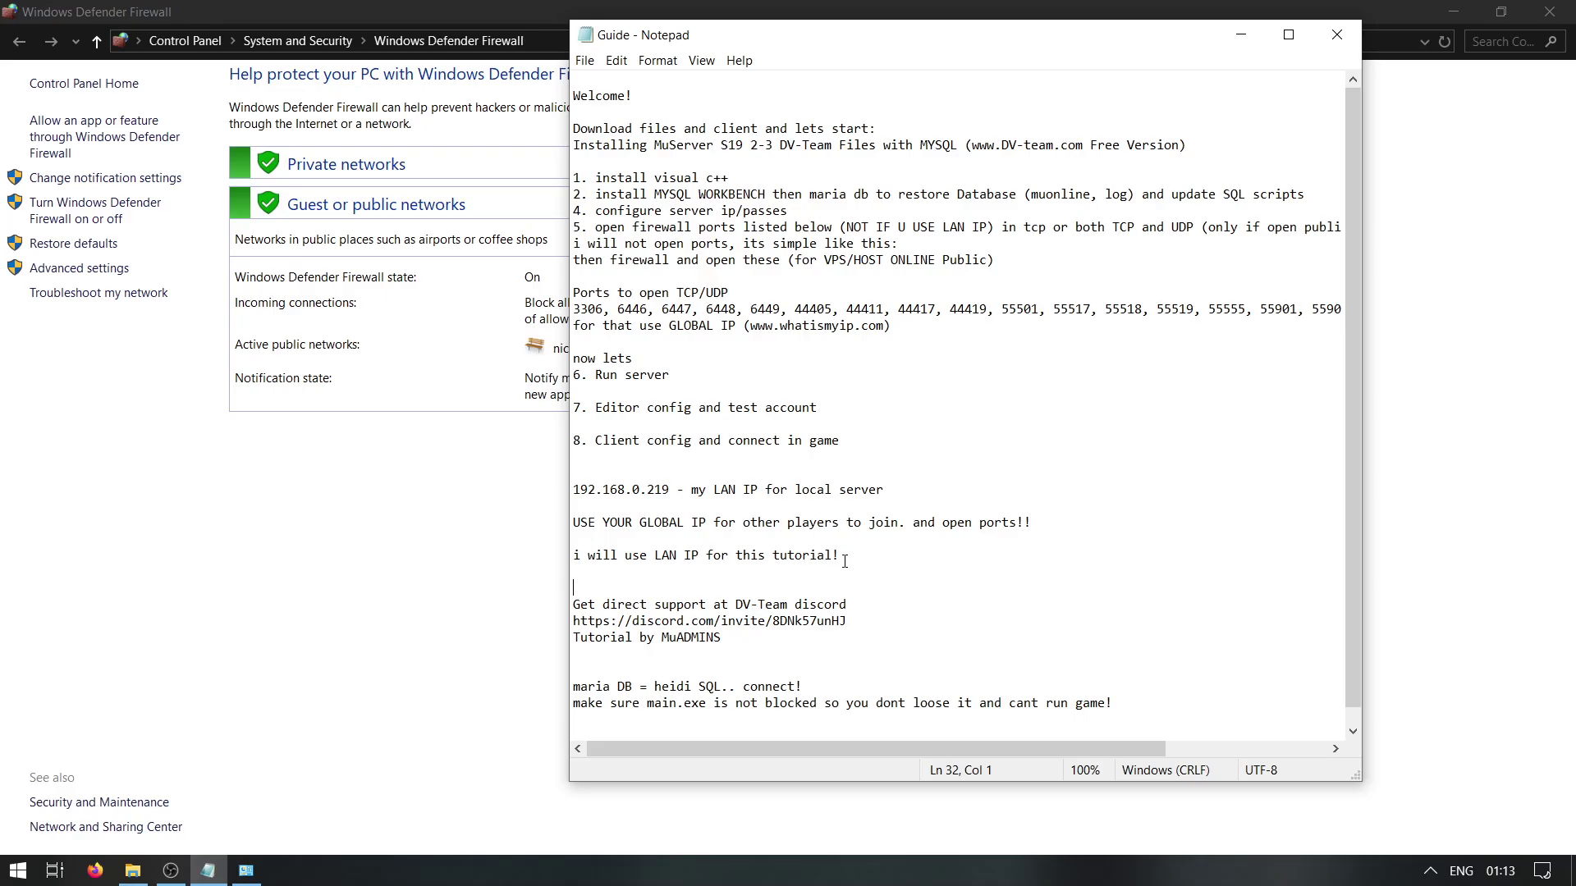
pyautogui.moveTo(1055, 522); pyautogui.dragTo(467, 527)
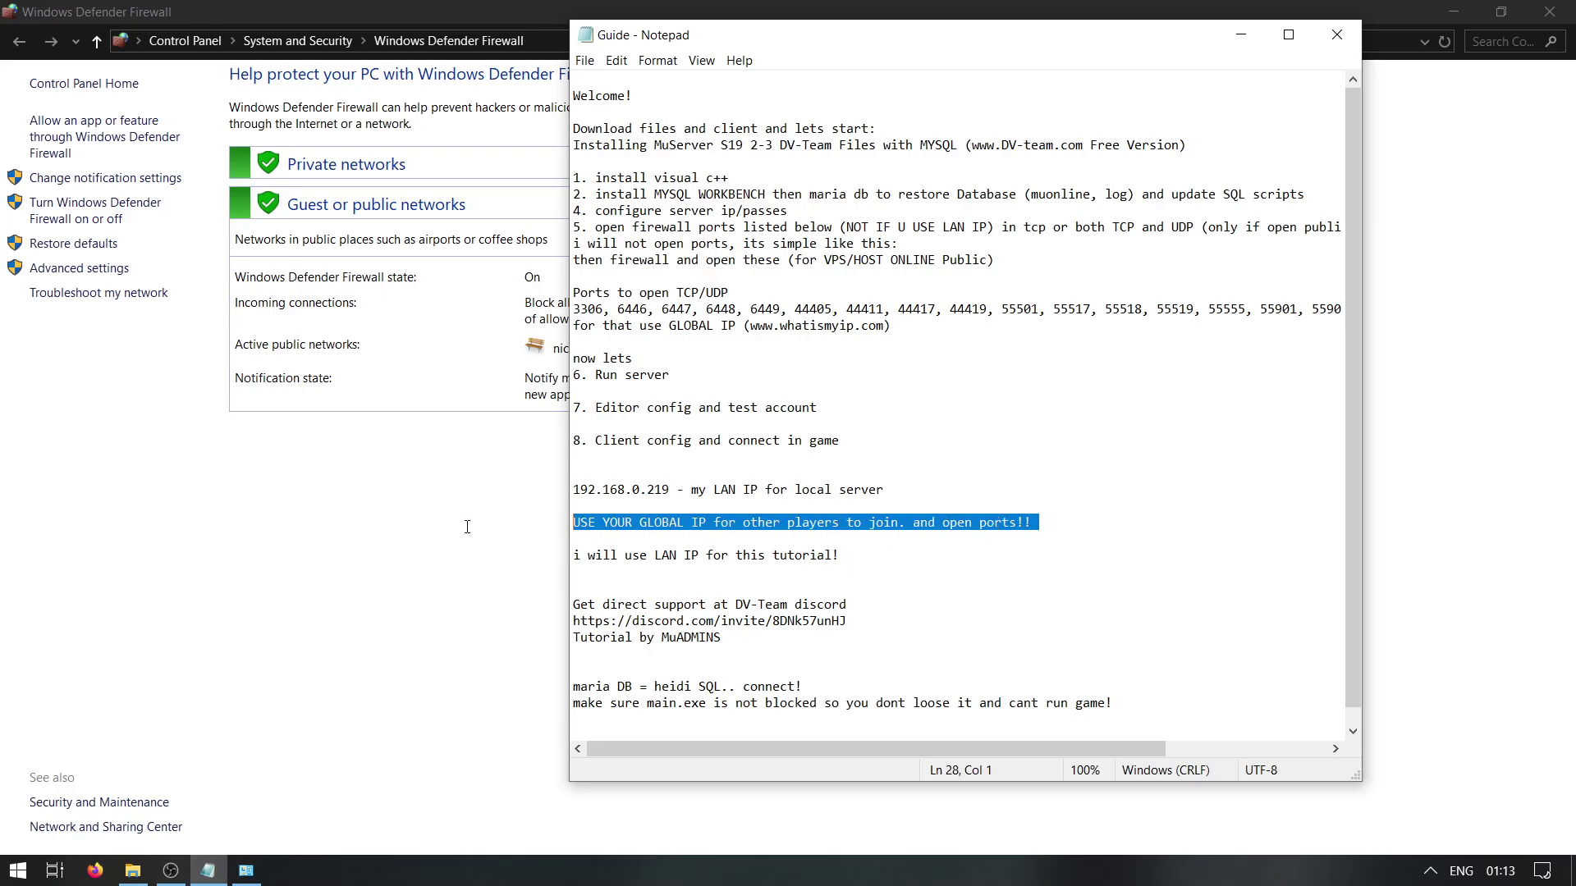
pyautogui.moveTo(904, 489); pyautogui.dragTo(461, 496)
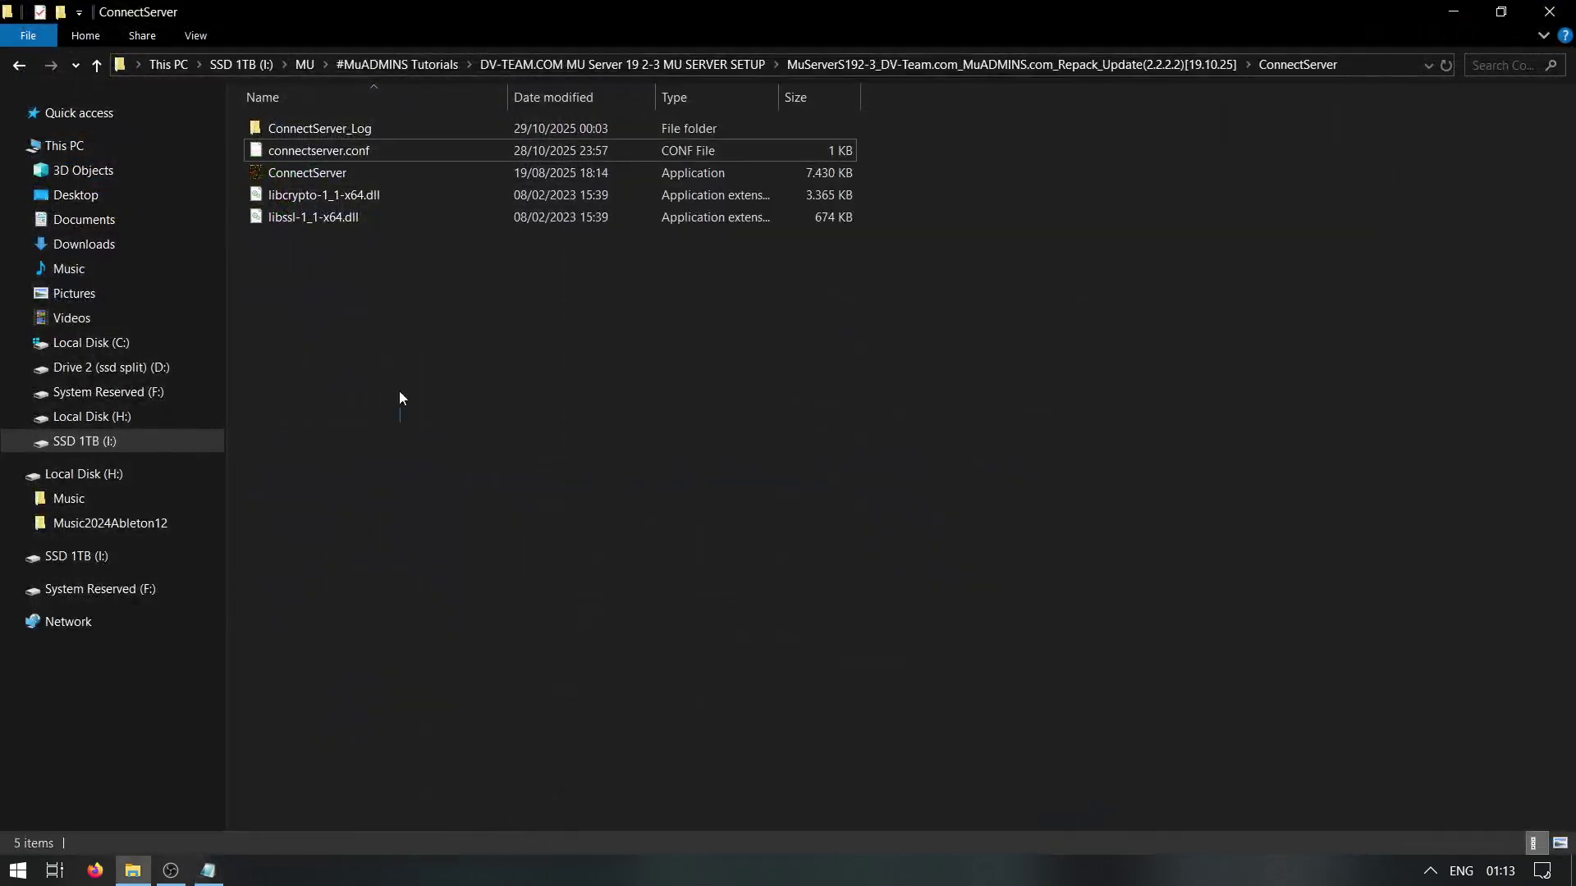
# Reopen connectserver.conf in Notepad++ and check its BindIP address value
pyautogui.hotkey('ctrl', 'a')
pyautogui.click(312, 159)
pyautogui.rightClick(312, 159)
pyautogui.click(369, 197)
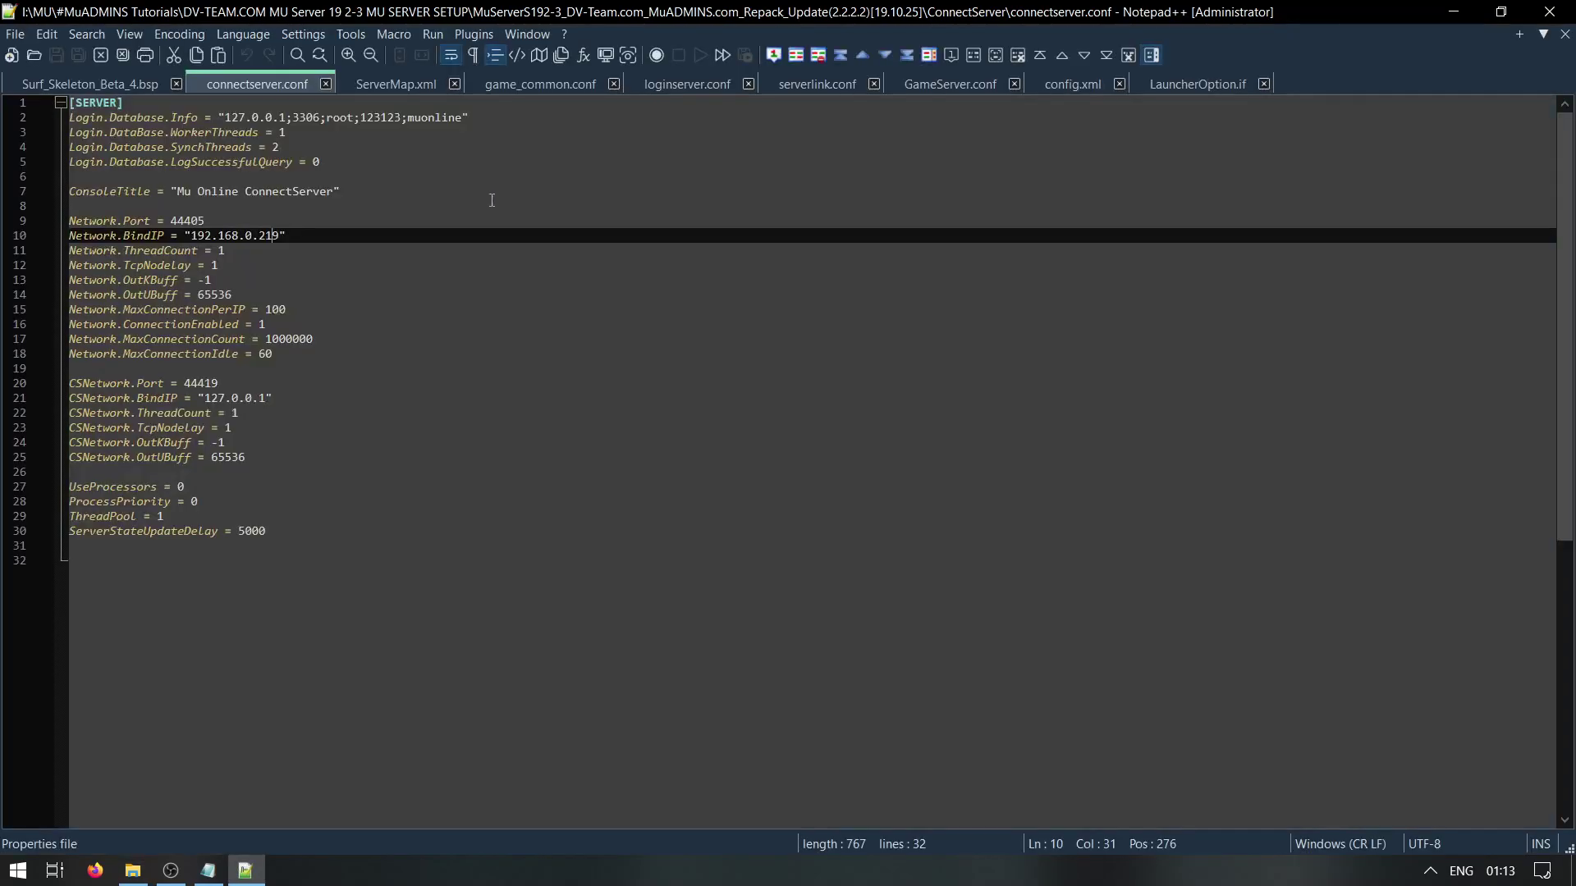
pyautogui.moveTo(193, 237); pyautogui.dragTo(280, 237)
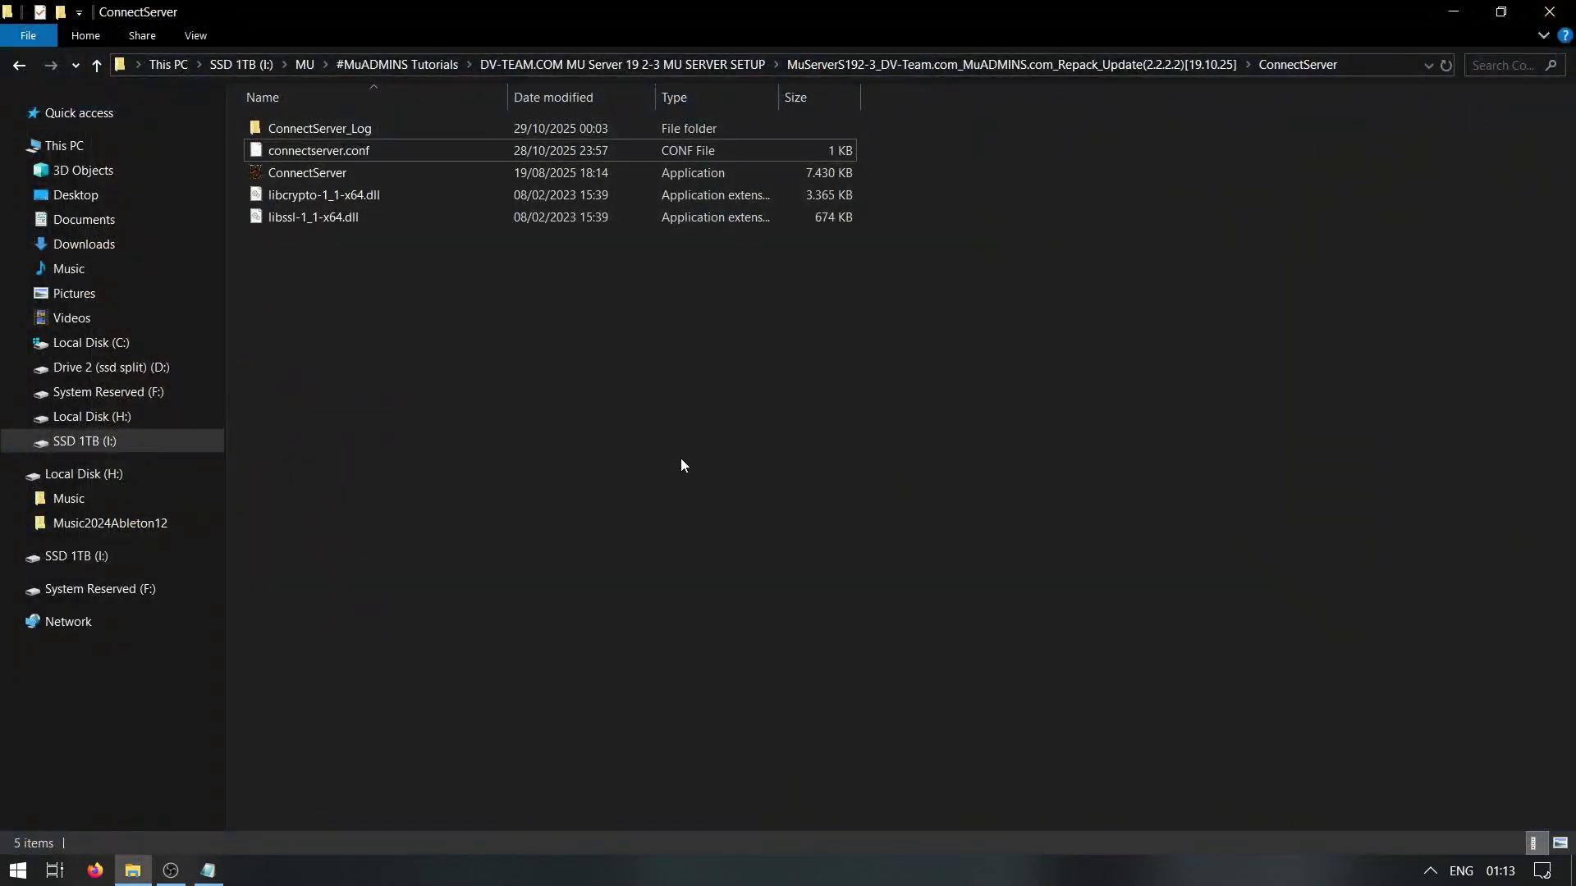
# Open Data\ServerMap.xml in Notepad++, check the first server's IP address, and close it
pyautogui.hotkey('alt', 'Up')
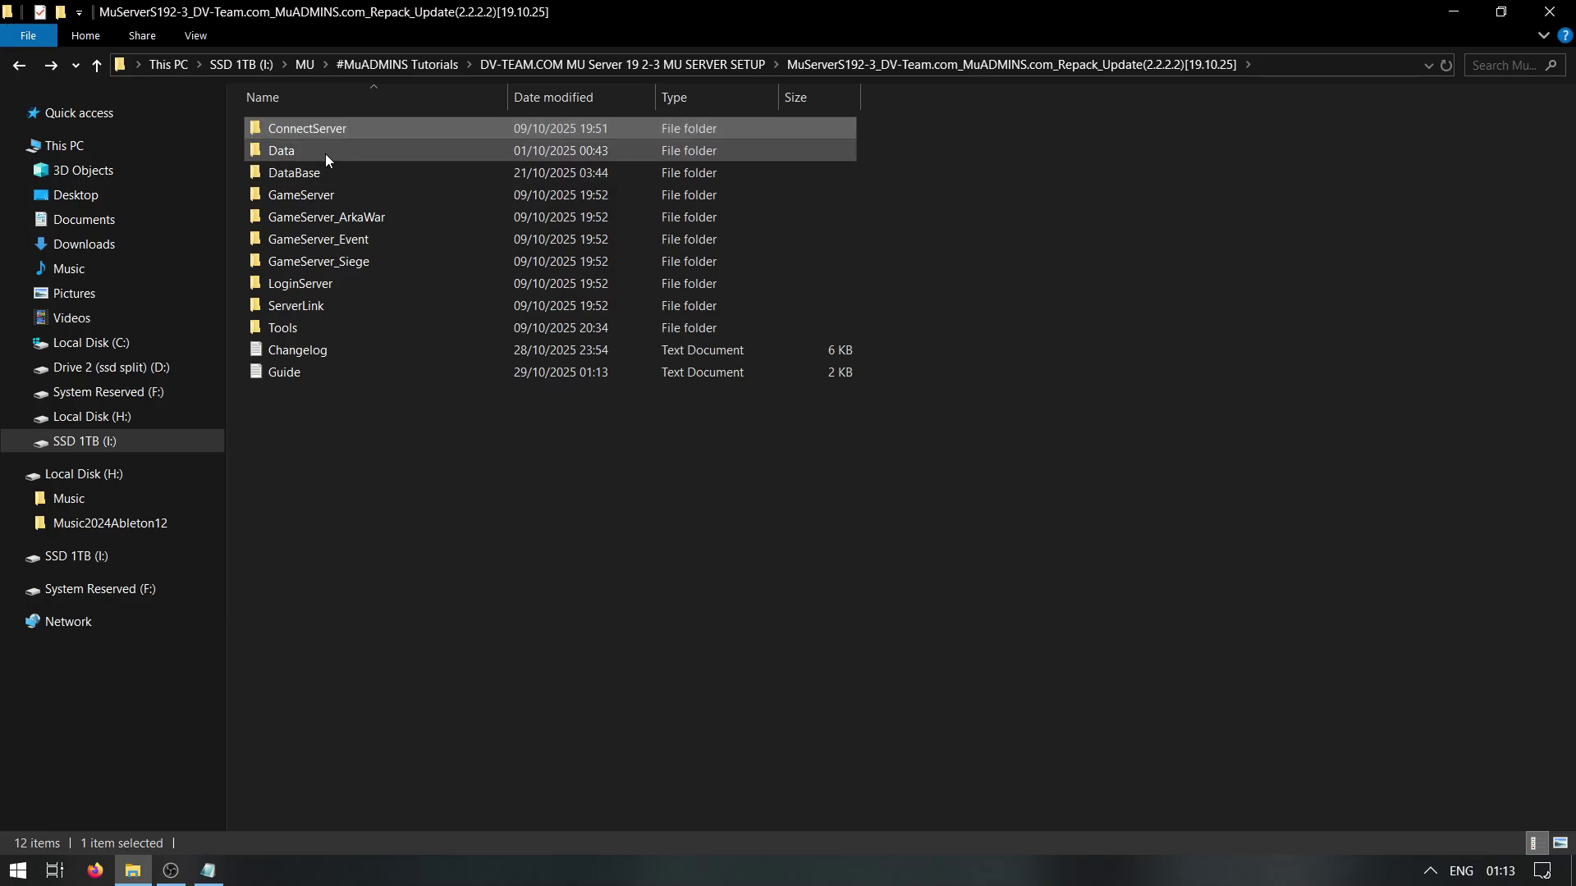
pyautogui.doubleClick(325, 154)
pyautogui.scroll(-5, 490, 534)
pyautogui.rightClick(302, 798)
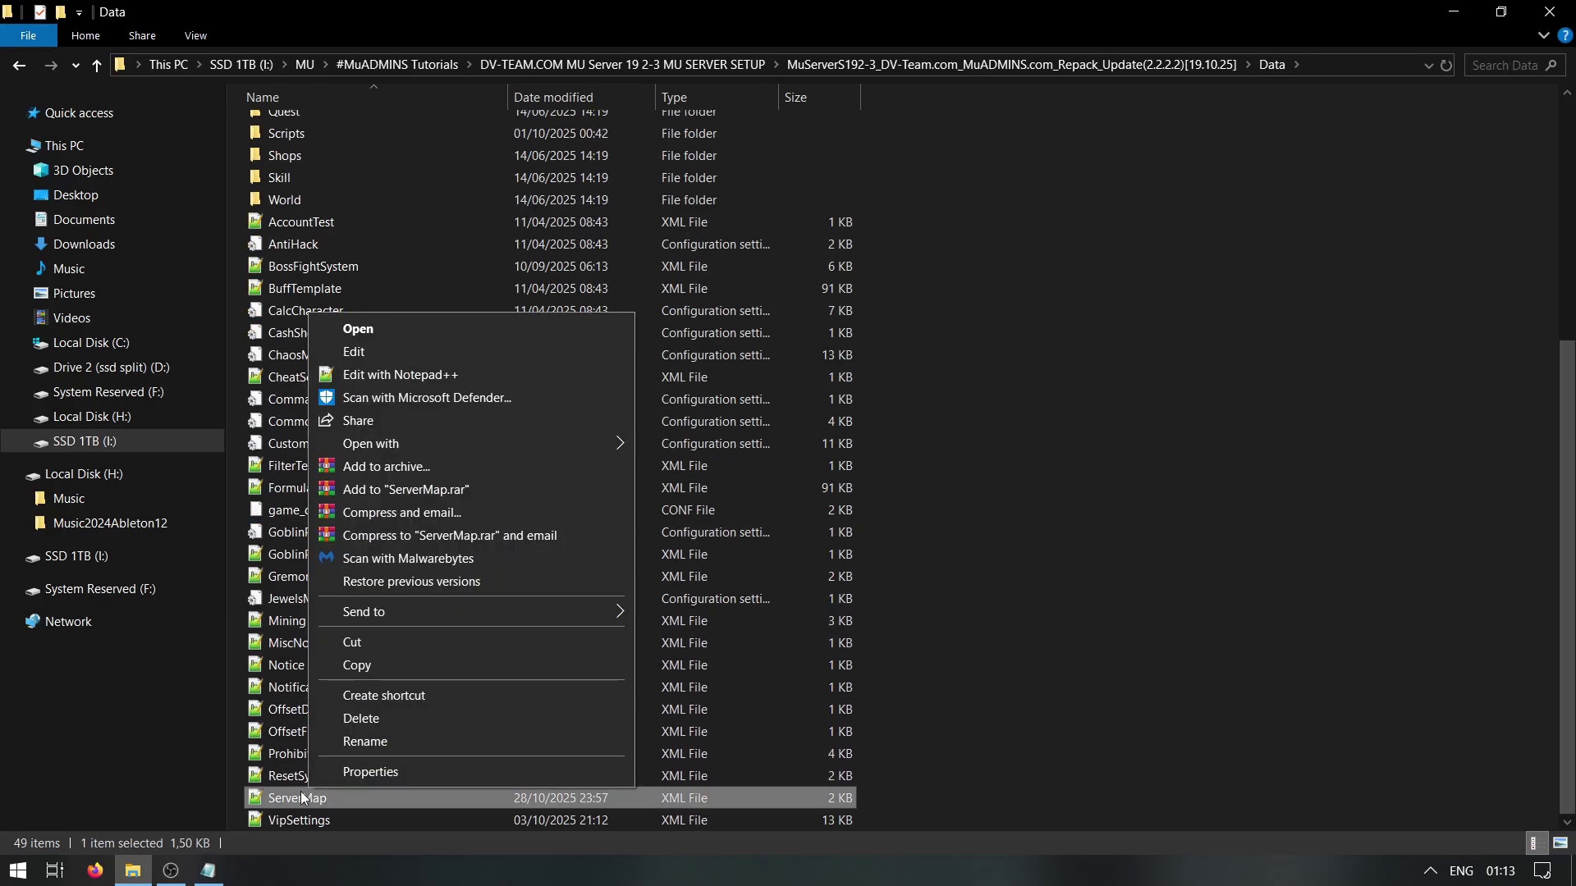
pyautogui.click(397, 374)
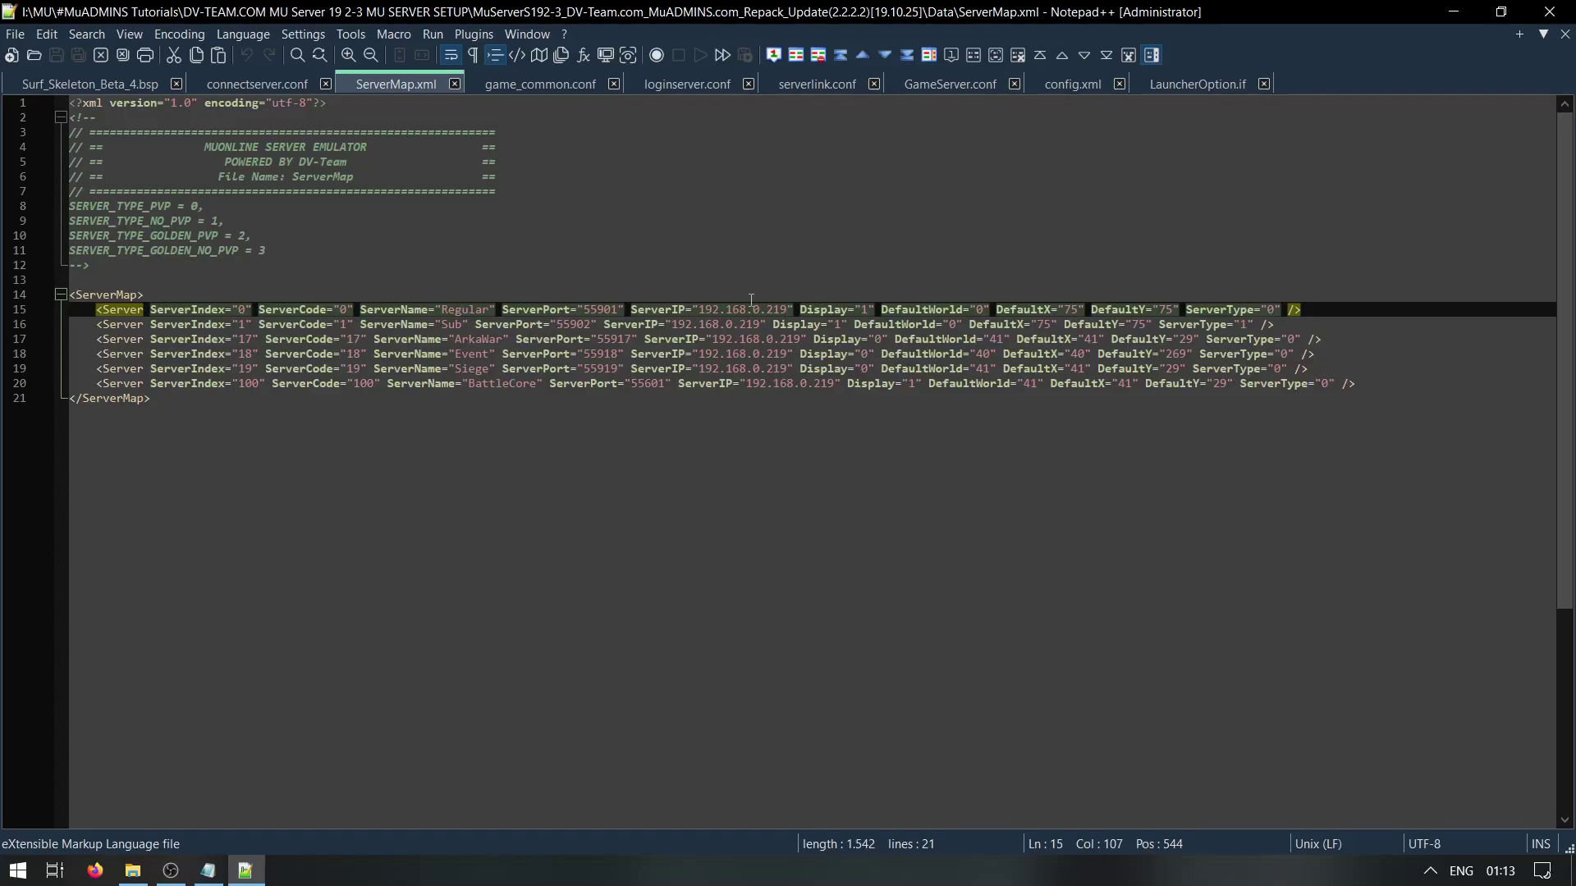
pyautogui.moveTo(698, 310); pyautogui.dragTo(791, 308)
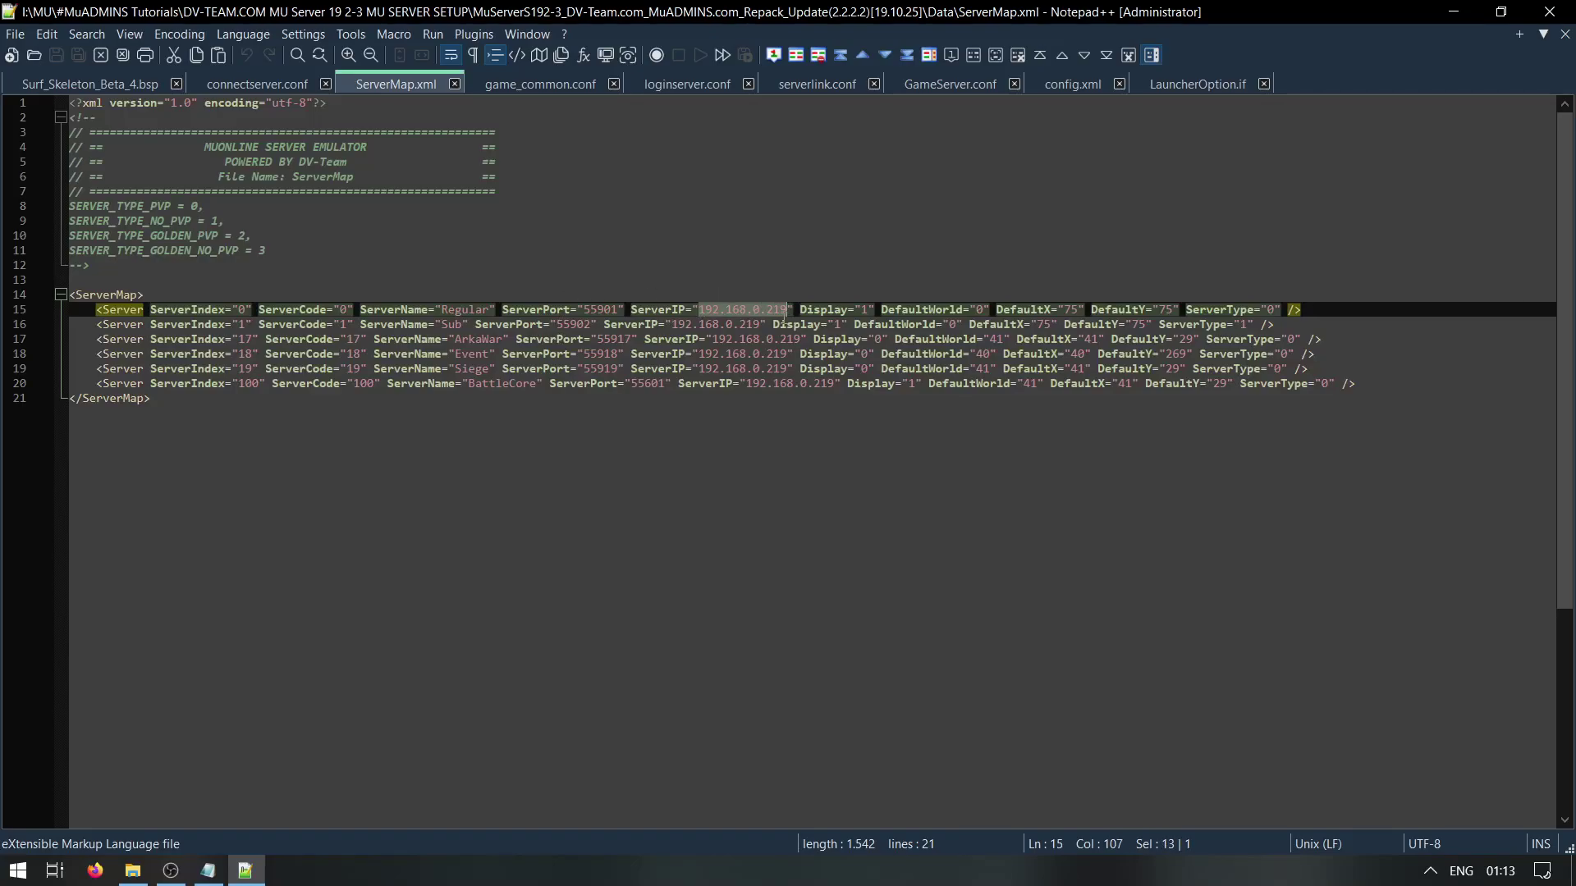
pyautogui.click(1550, 12)
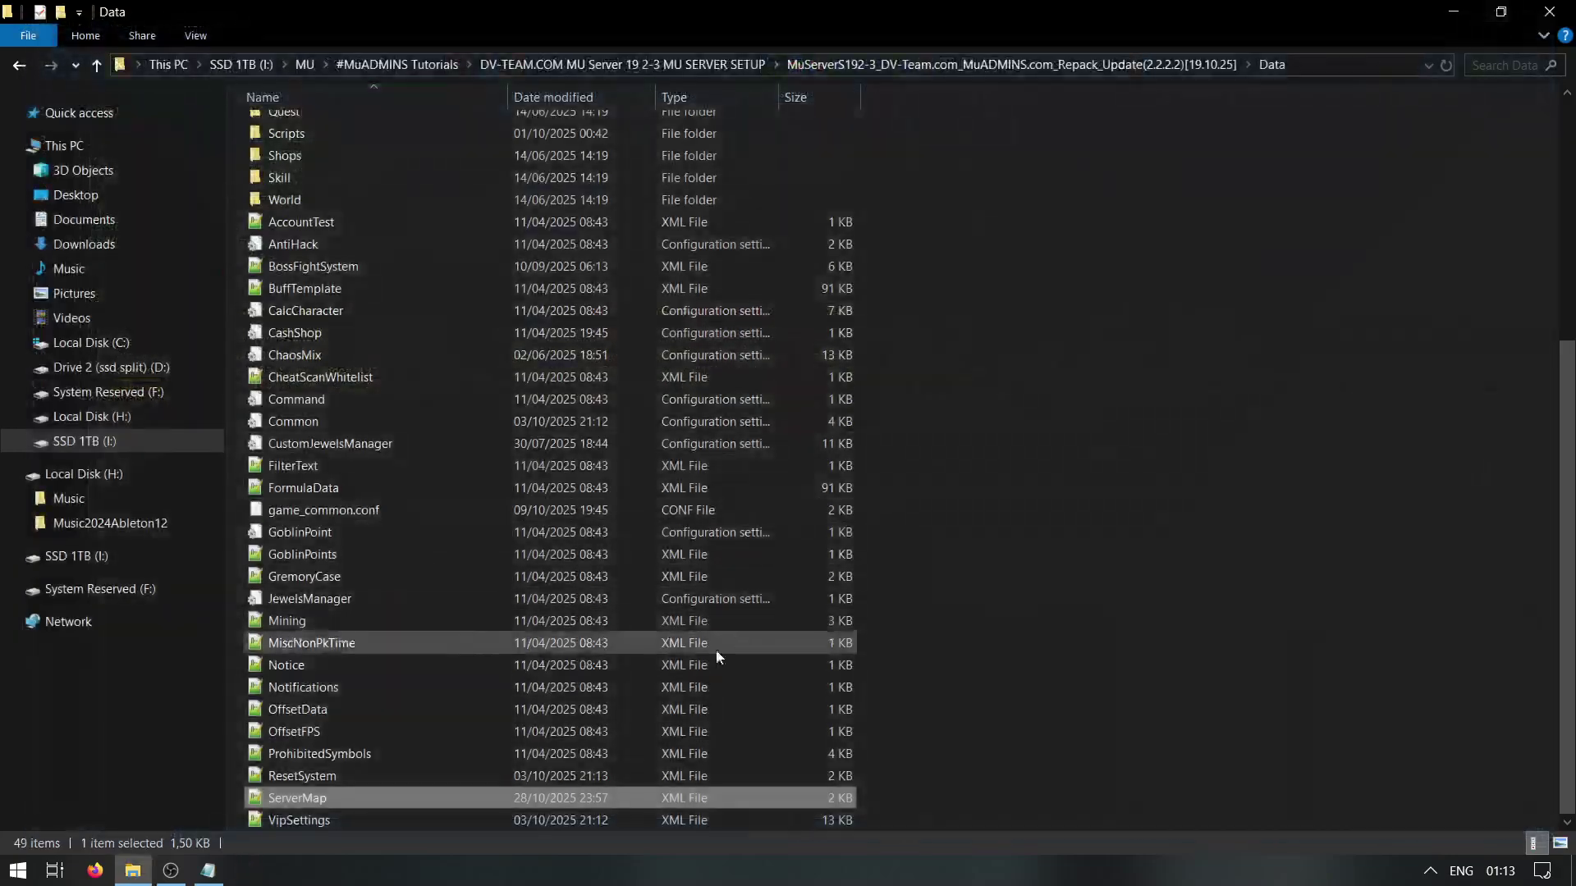
# Inspect game_common.conf's database passwords on lines 5, 10 and 15, undo the 'your mysql' edit, and close
pyautogui.press('BackSpace')
pyautogui.press('Return')
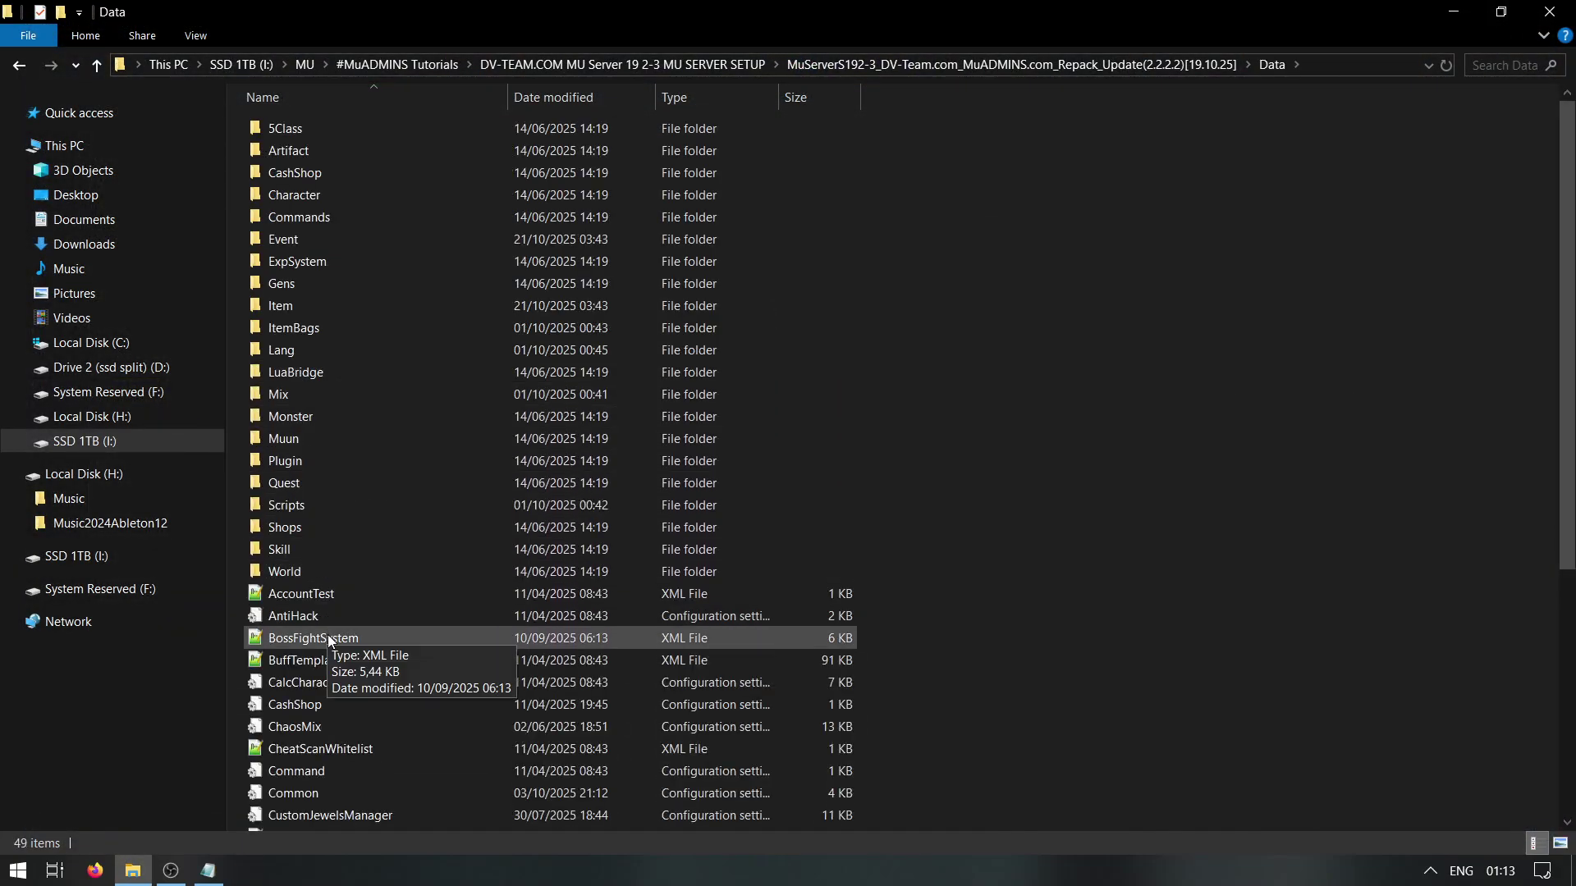
pyautogui.scroll(-4, 328, 632)
pyautogui.rightClick(362, 625)
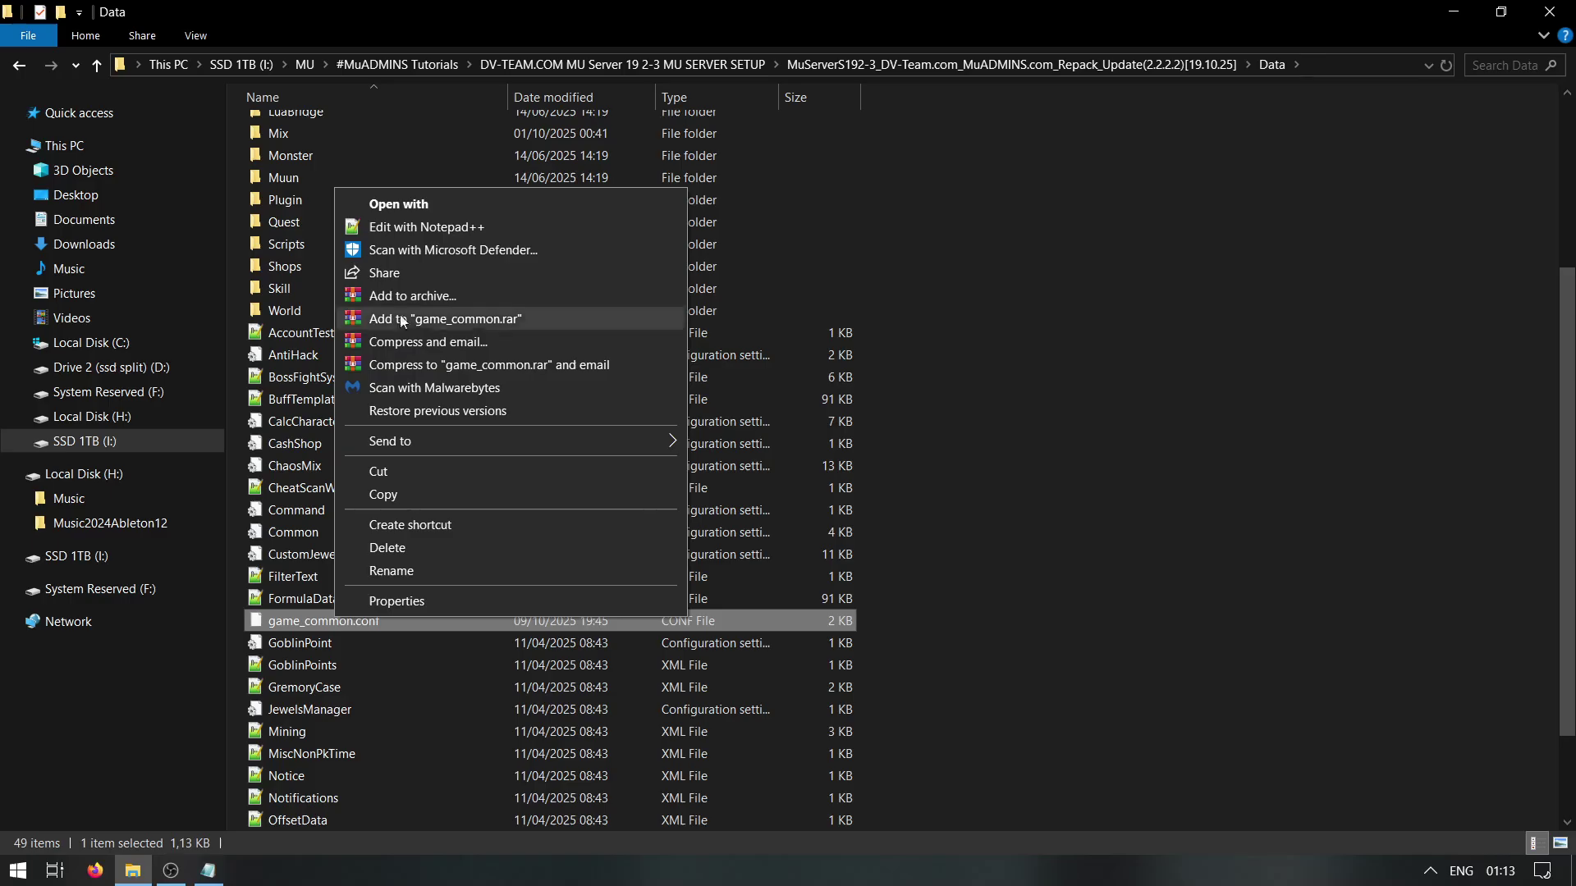
pyautogui.click(411, 225)
pyautogui.moveTo(381, 162); pyautogui.dragTo(343, 164)
pyautogui.doubleClick(386, 237)
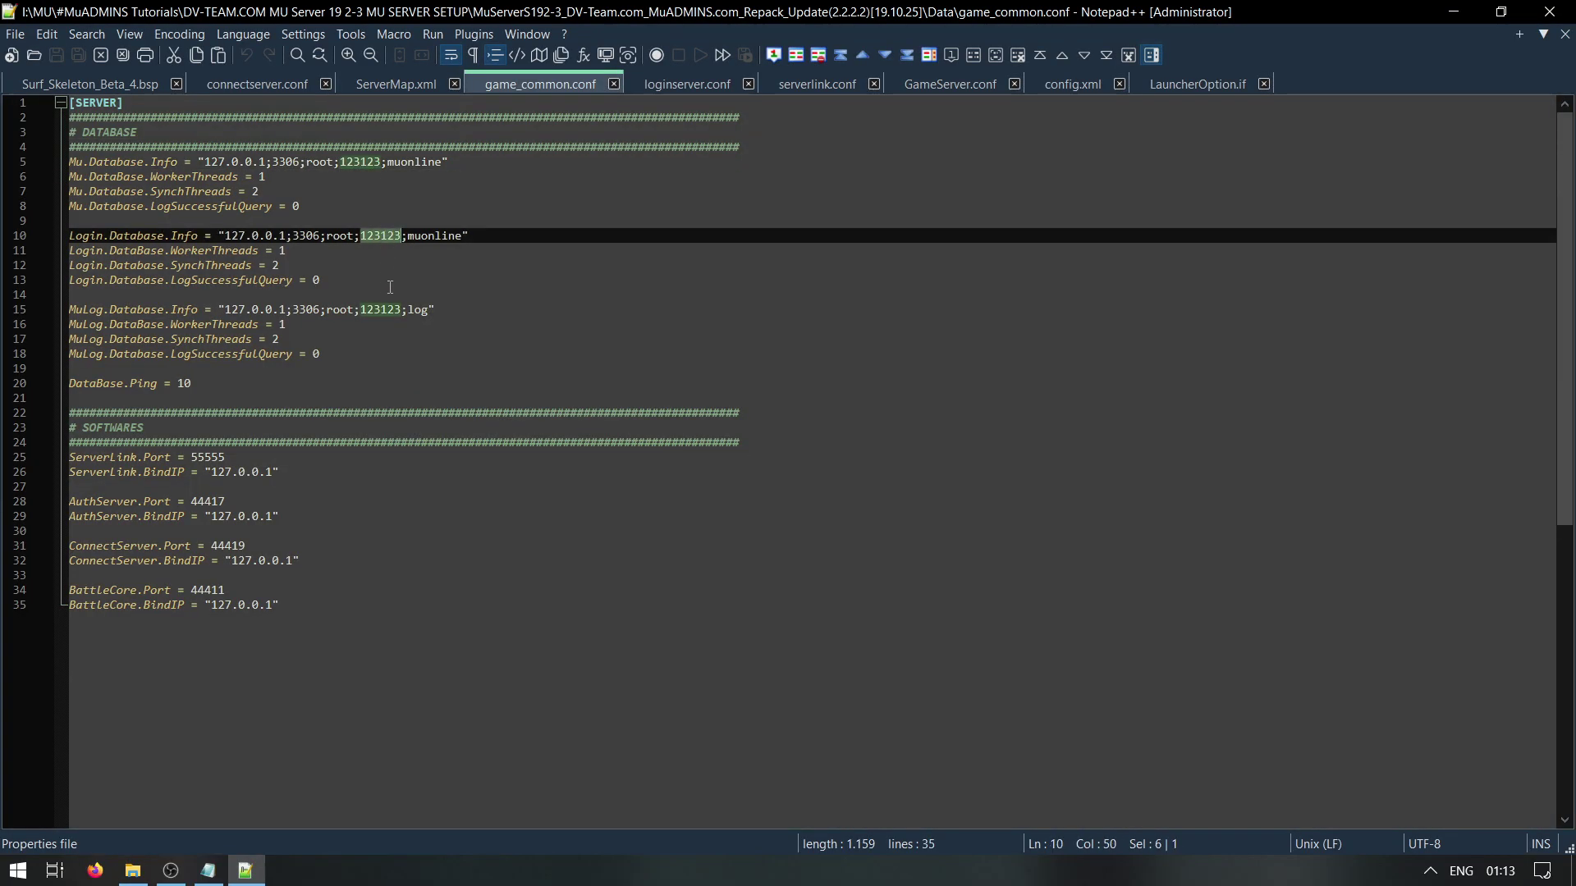
pyautogui.doubleClick(386, 311)
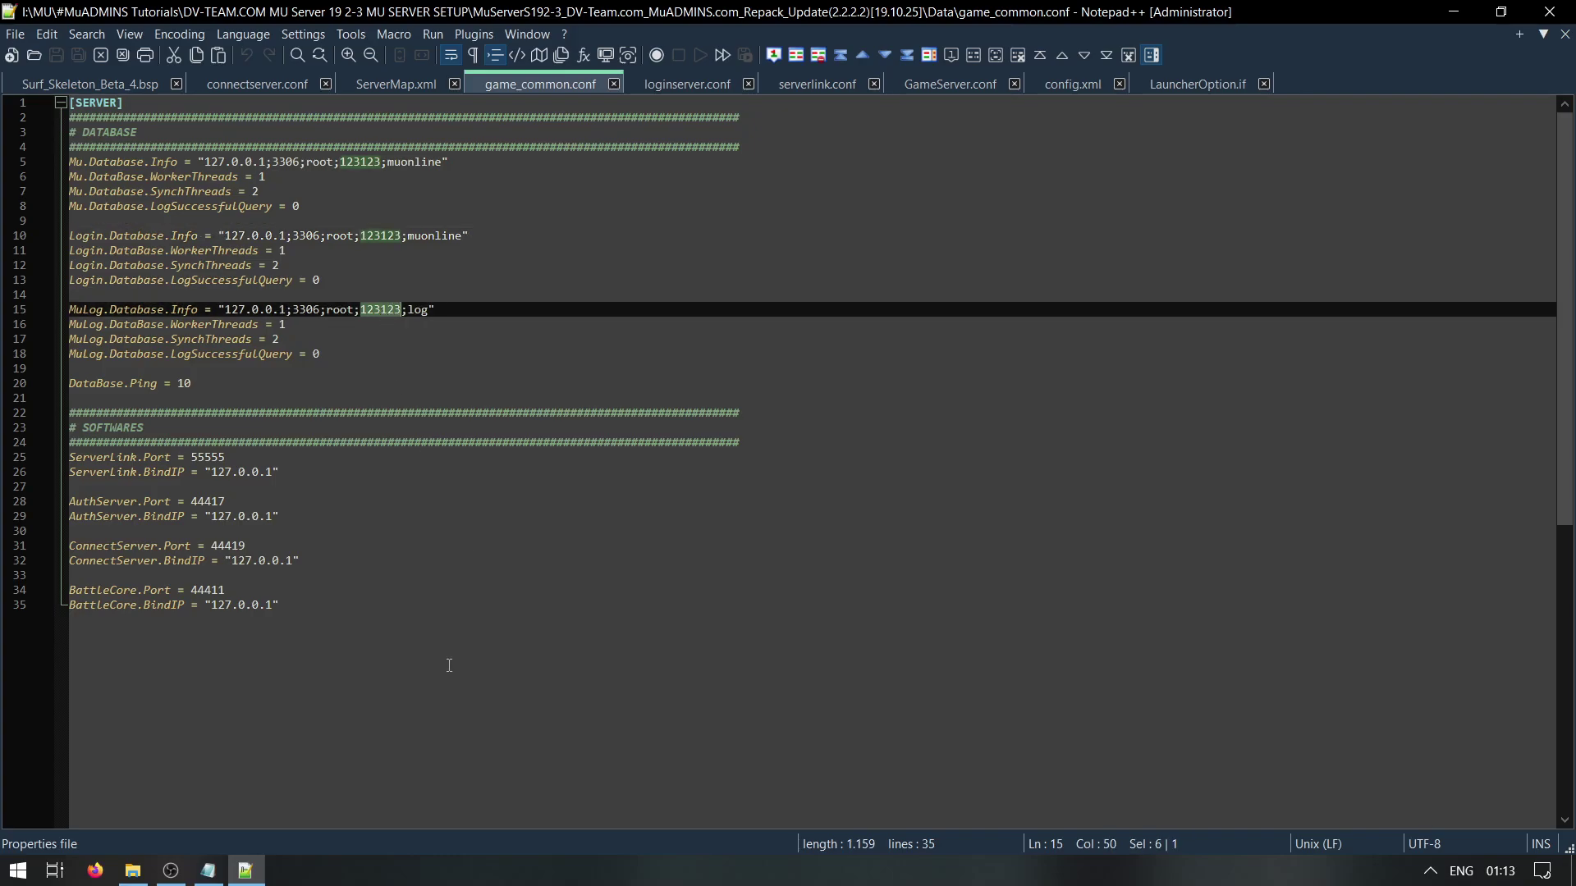
pyautogui.write('your m')
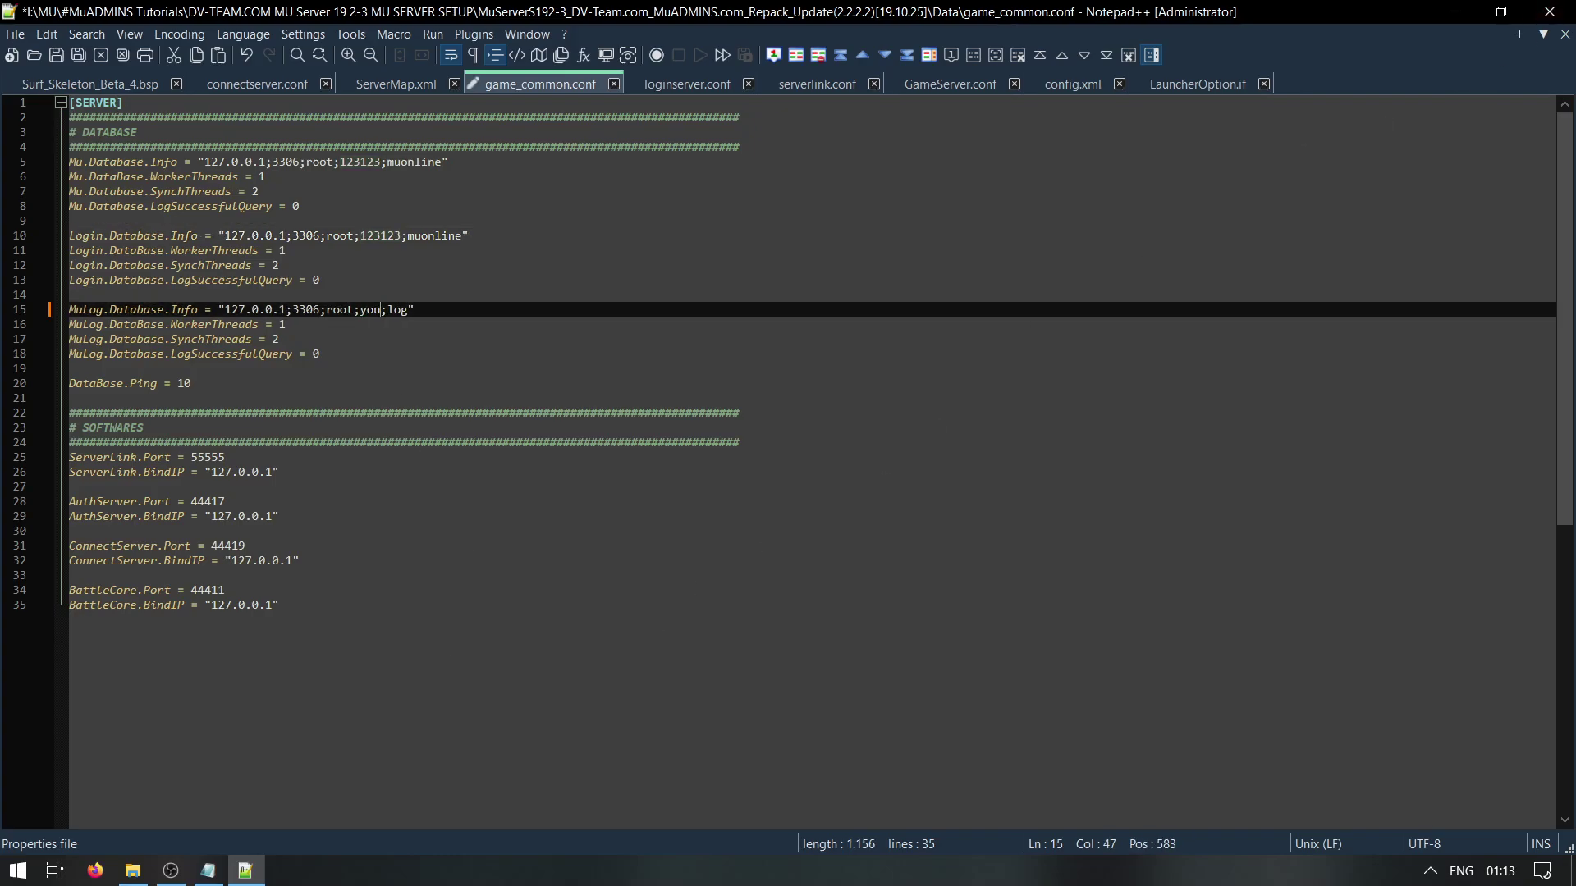
pyautogui.write('ysql passes')
pyautogui.hotkey('ctrl', 'z')
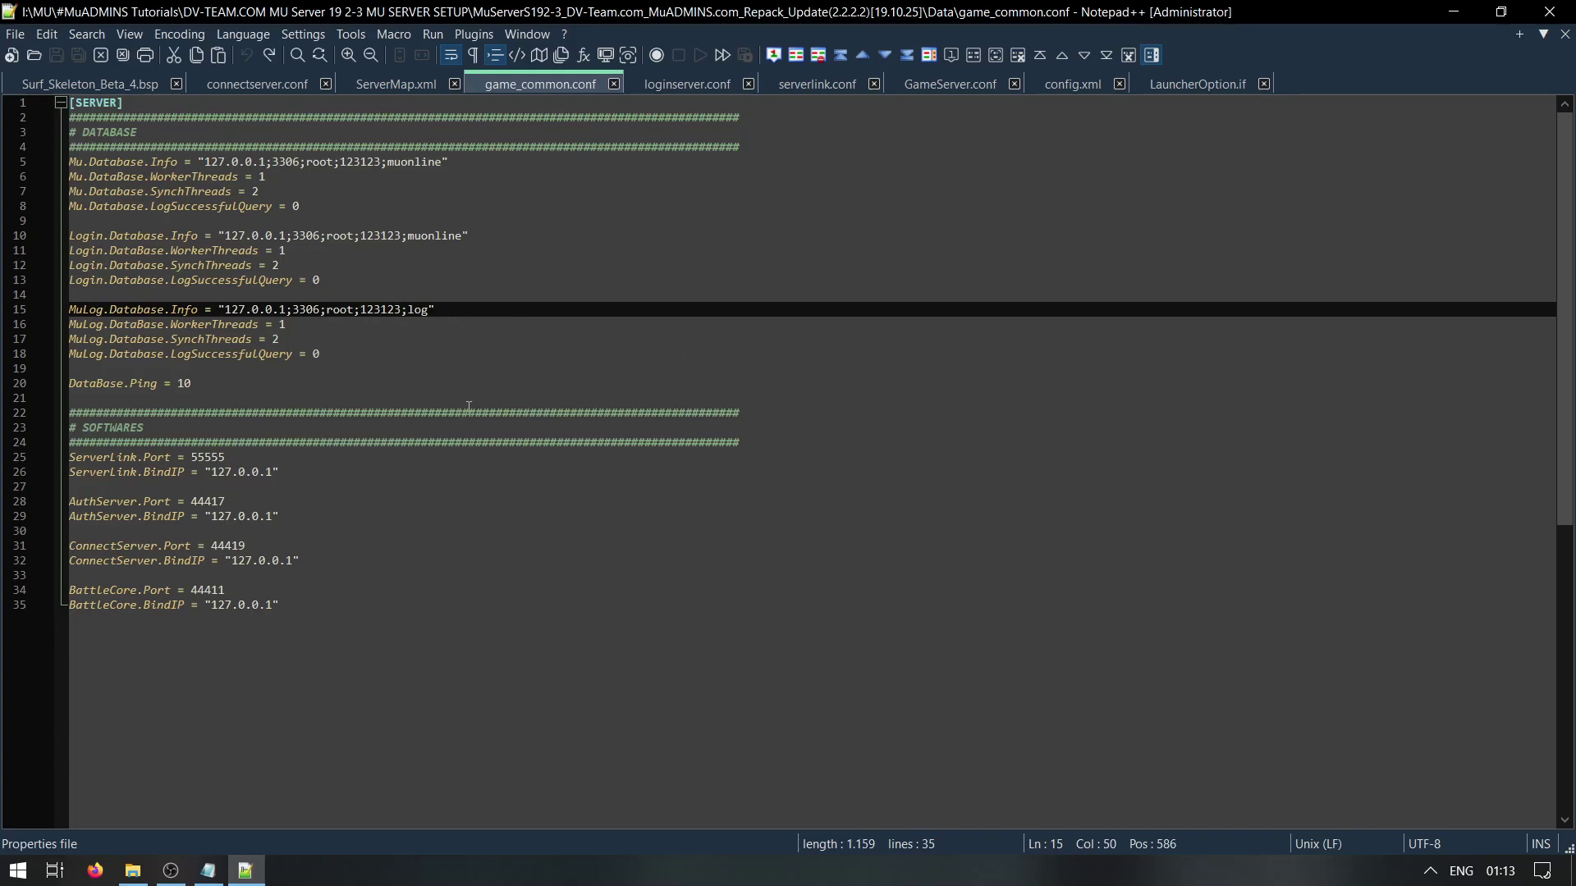
pyautogui.click(1549, 11)
pyautogui.press('BackSpace')
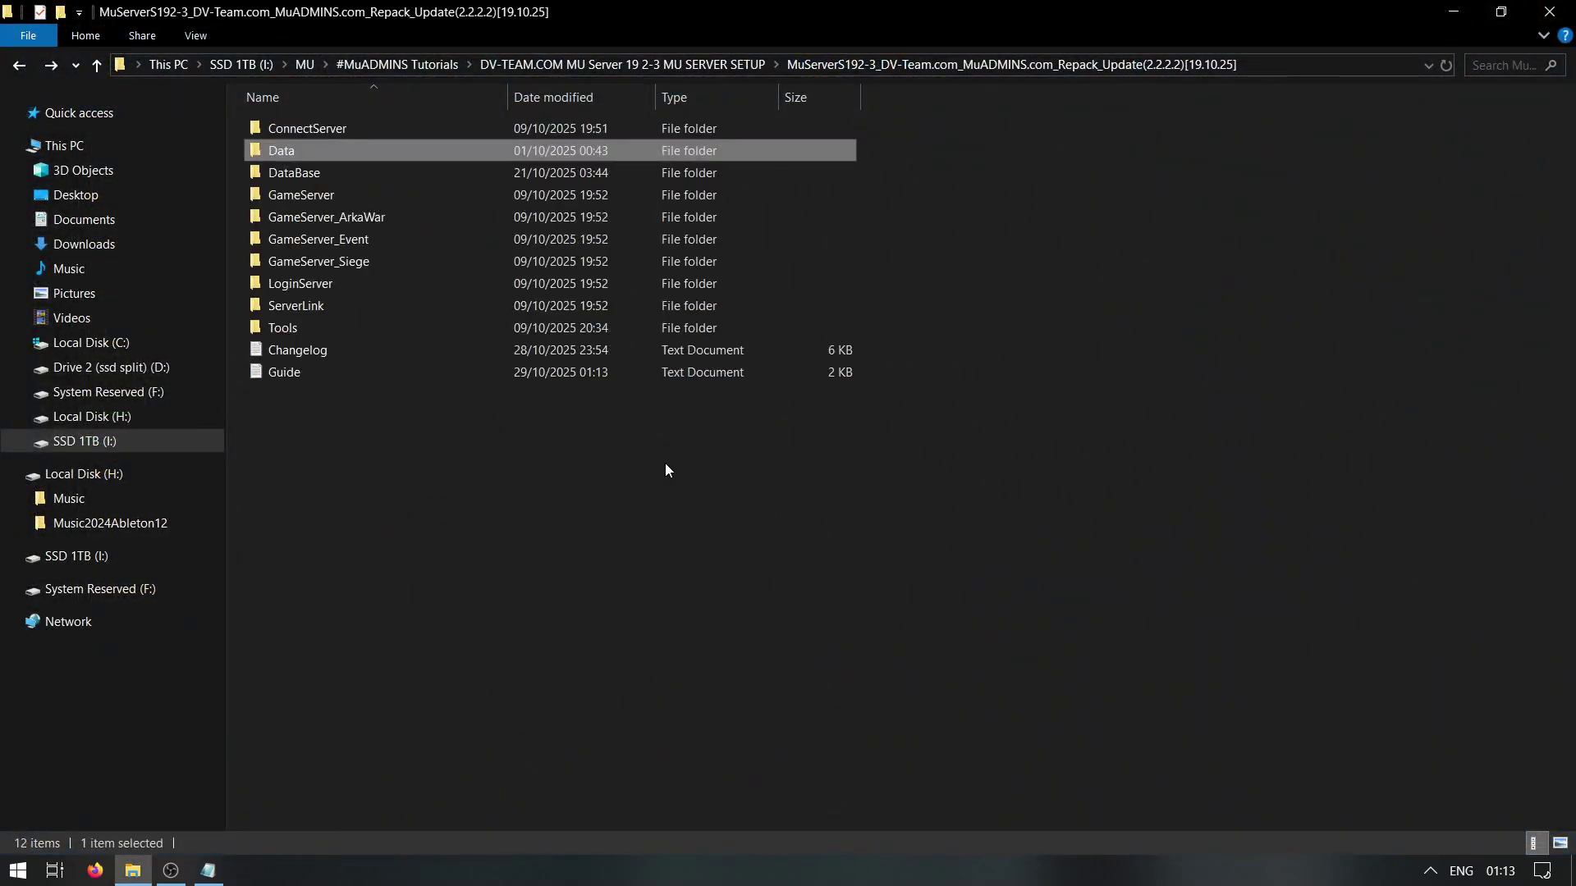
pyautogui.doubleClick(316, 285)
pyautogui.rightClick(291, 197)
pyautogui.click(384, 234)
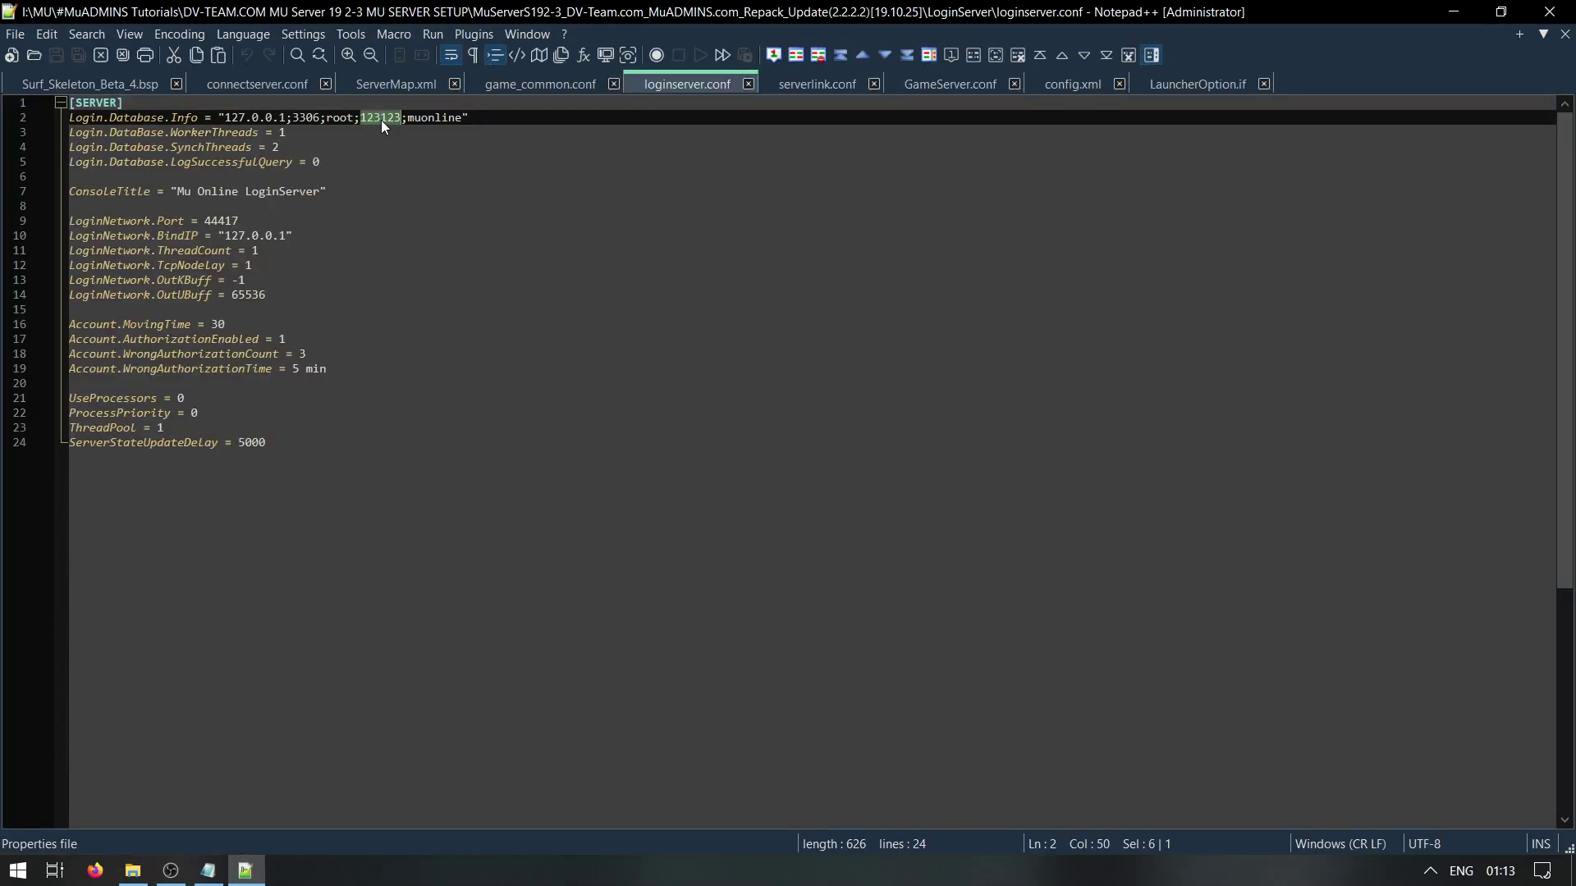
pyautogui.press('super+Down')
pyautogui.click(1285, 117)
pyautogui.press('BackSpace')
pyautogui.press('Down')
pyautogui.press('Return')
pyautogui.rightClick(303, 201)
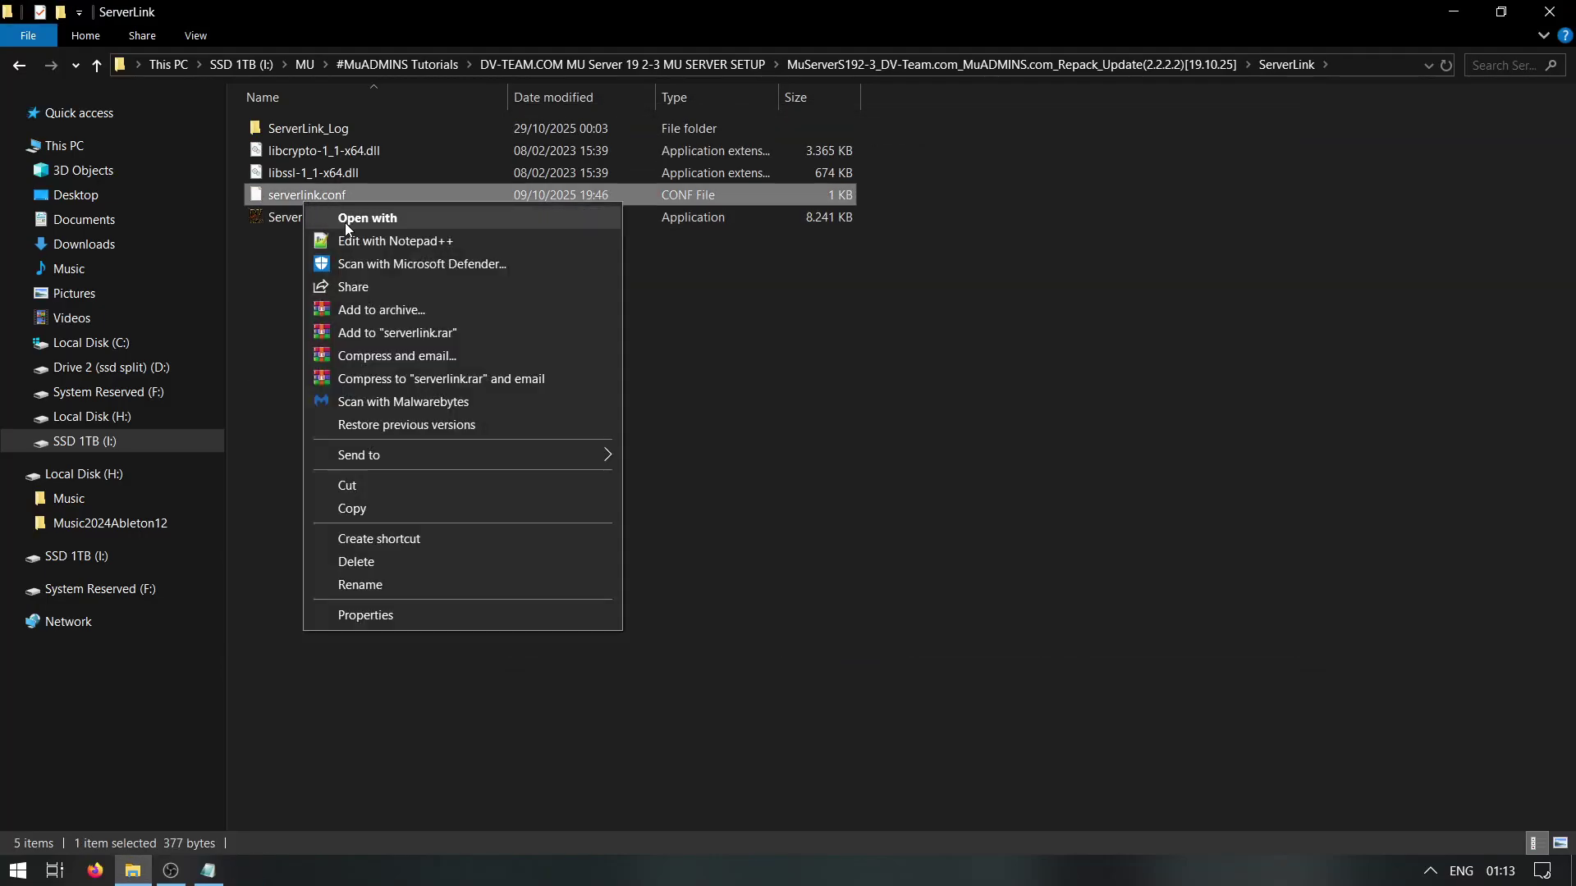
pyautogui.click(384, 233)
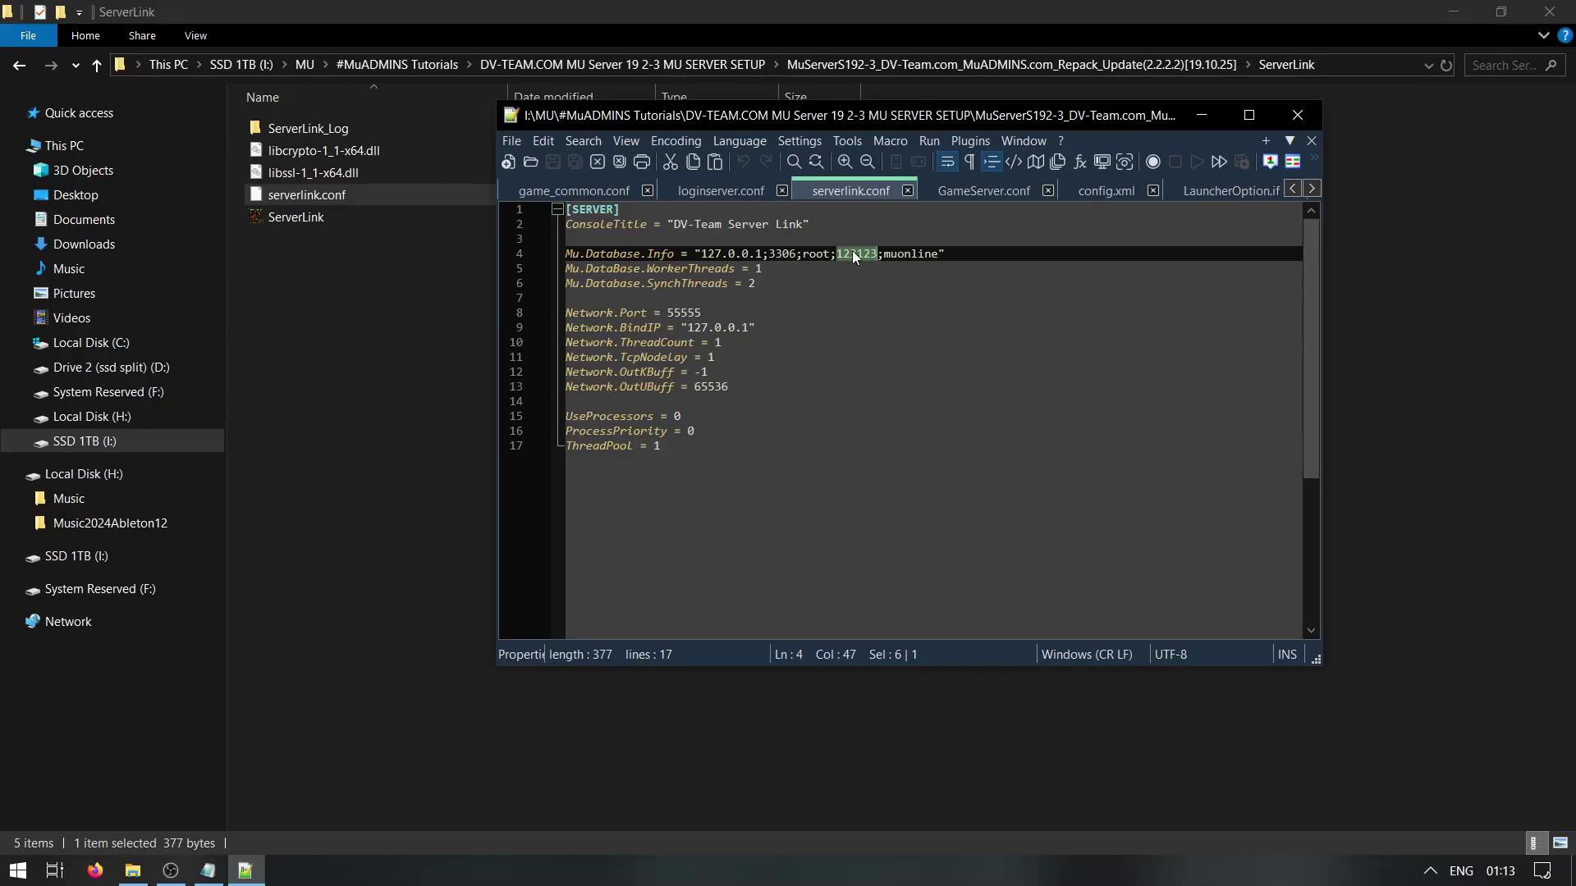
pyautogui.click(1295, 117)
pyautogui.press('BackSpace')
pyautogui.click(776, 412)
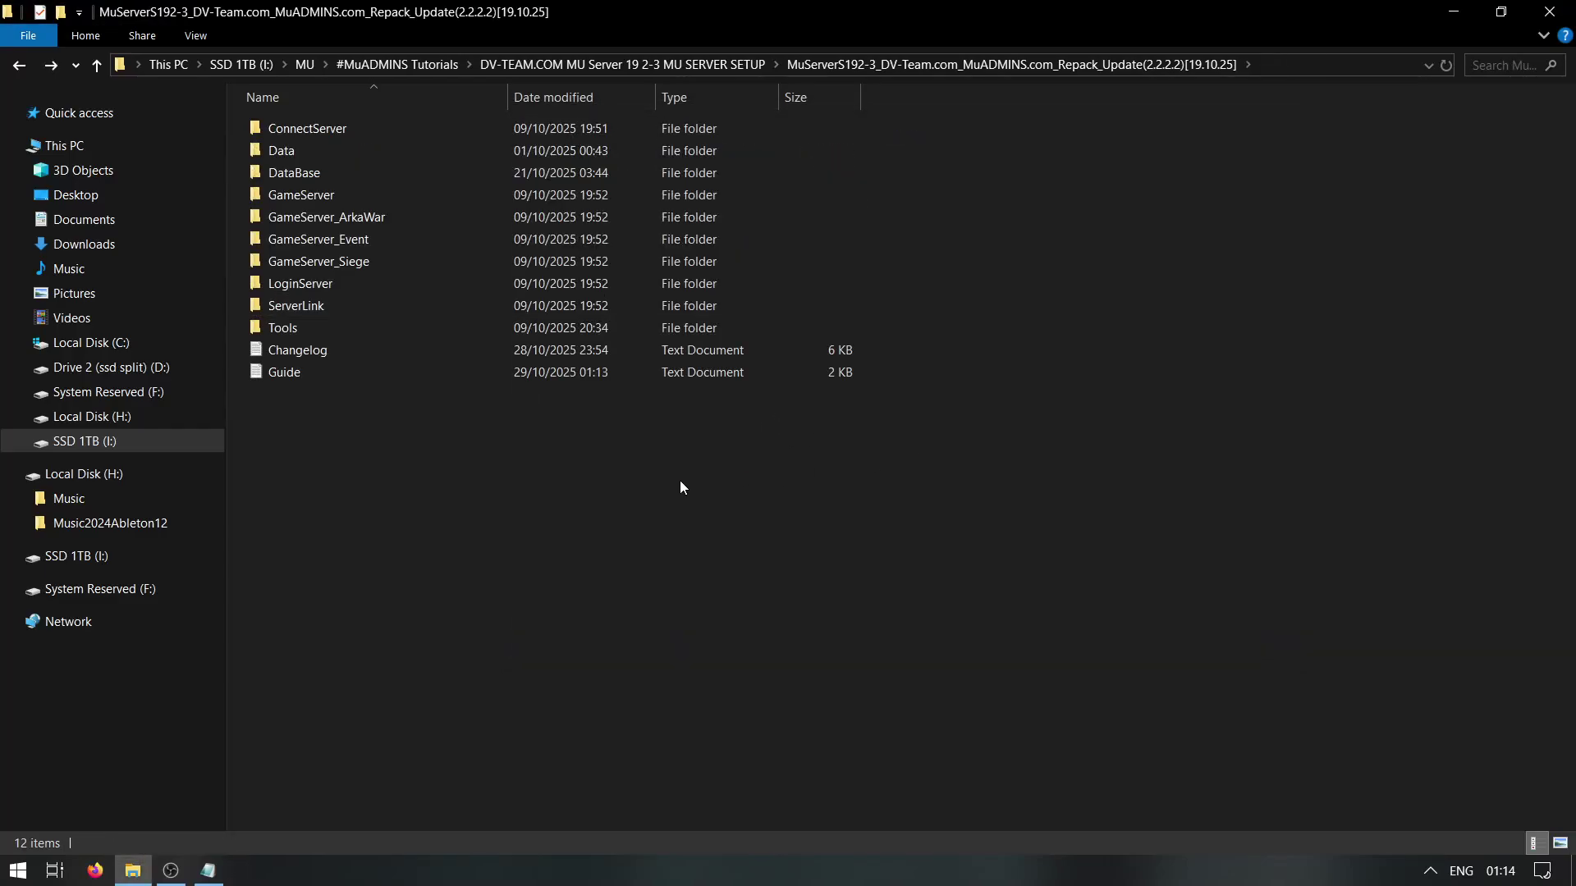
pyautogui.doubleClick(332, 195)
pyautogui.rightClick(346, 152)
pyautogui.click(426, 189)
pyautogui.hotkey('ctrl', 'a')
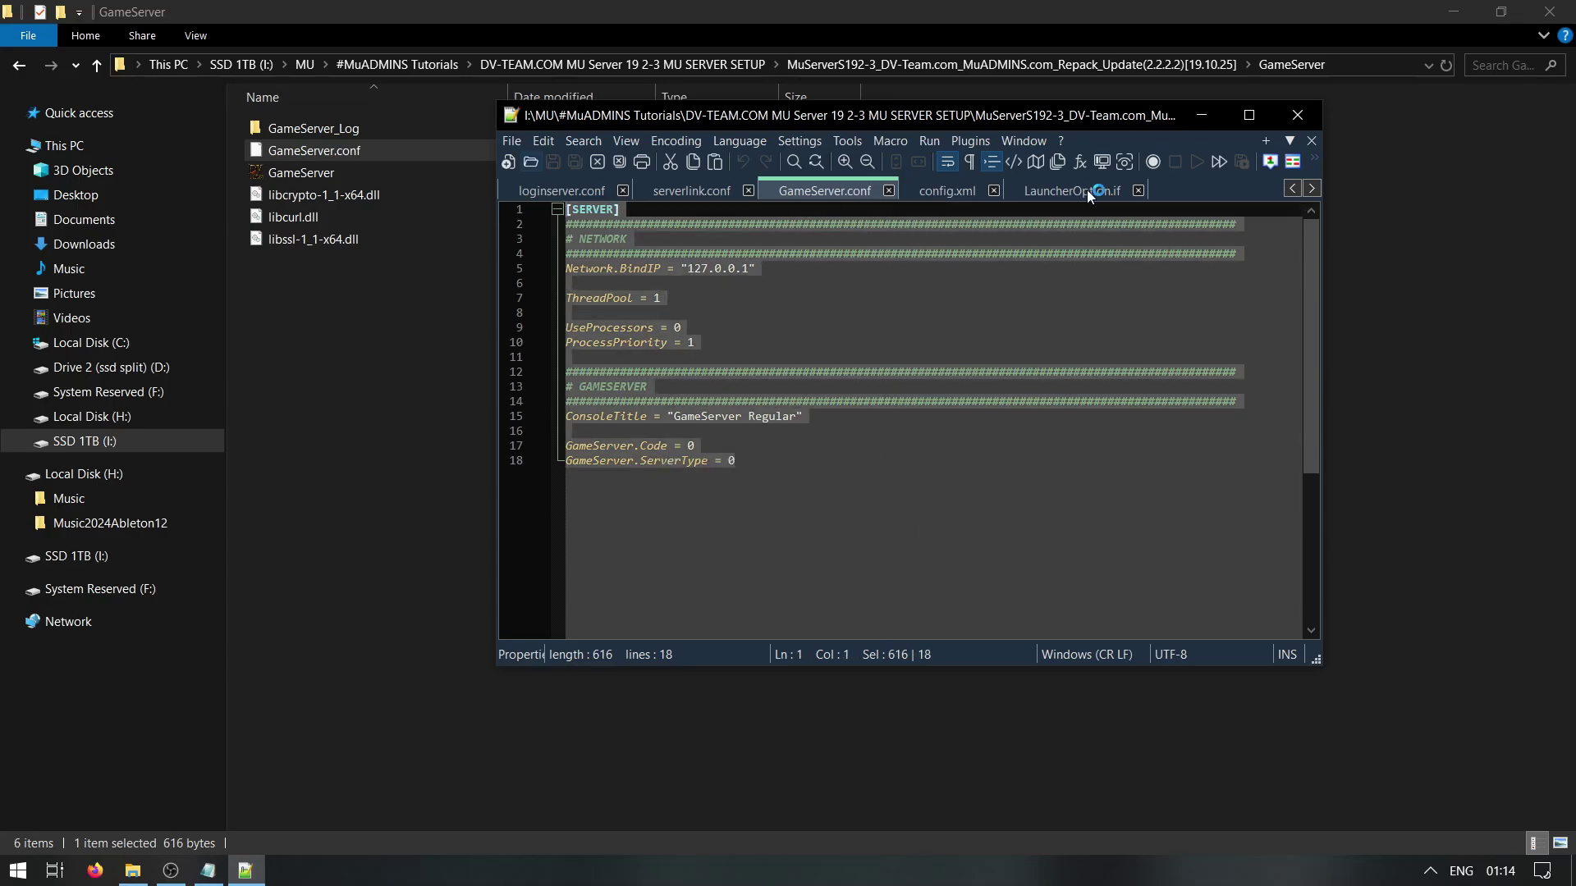
pyautogui.click(1296, 115)
pyautogui.press('BackSpace')
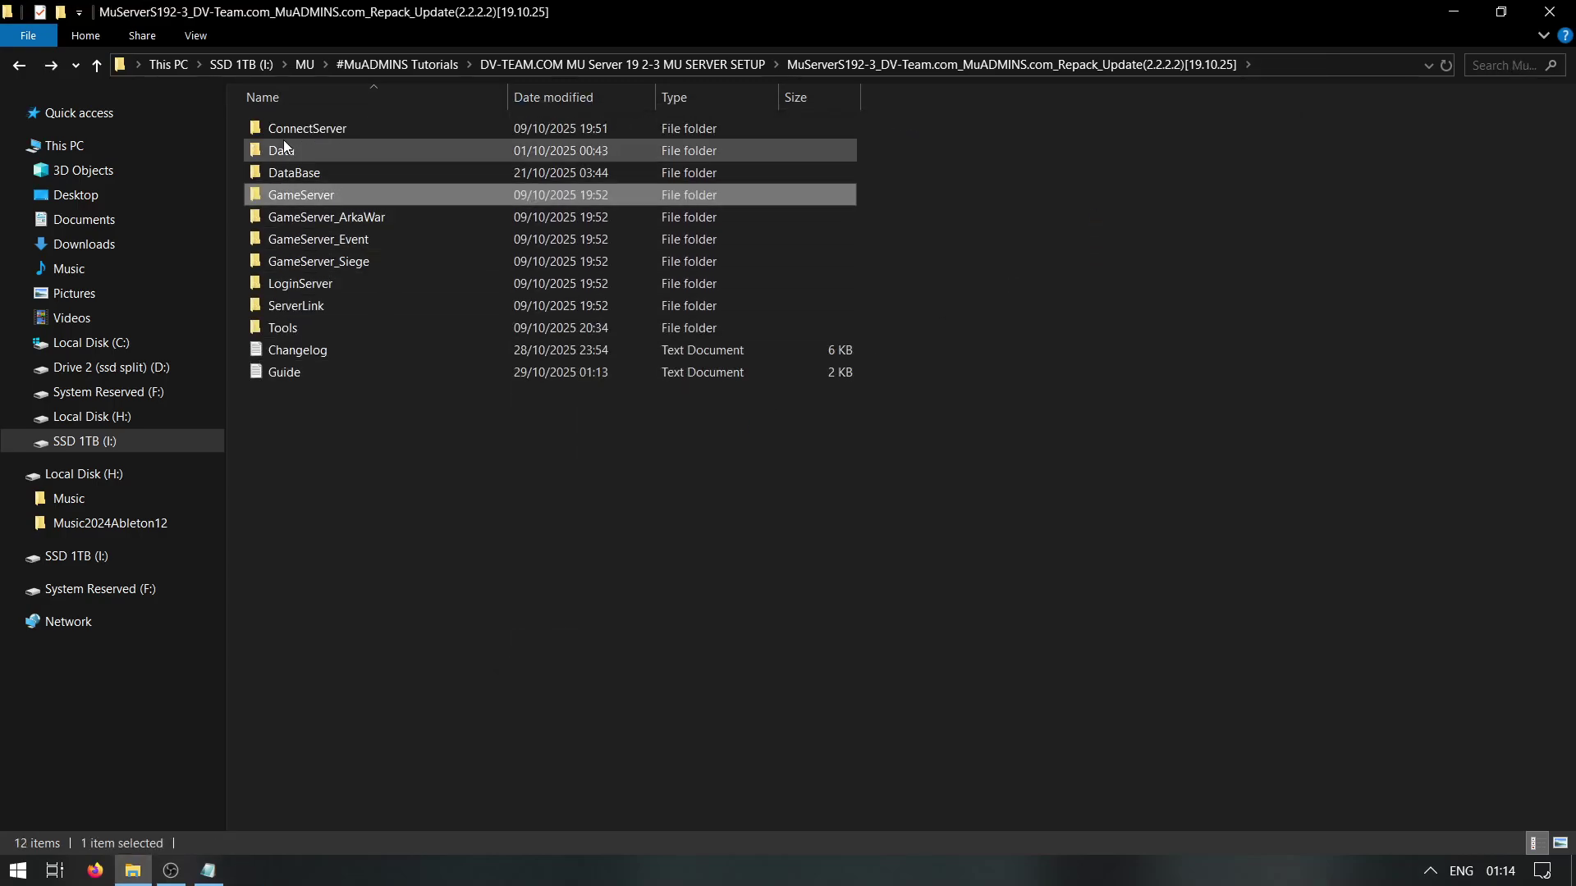
# Open the ConnectServer folder and review the guide's first installation steps
pyautogui.doubleClick(287, 132)
pyautogui.click(208, 870)
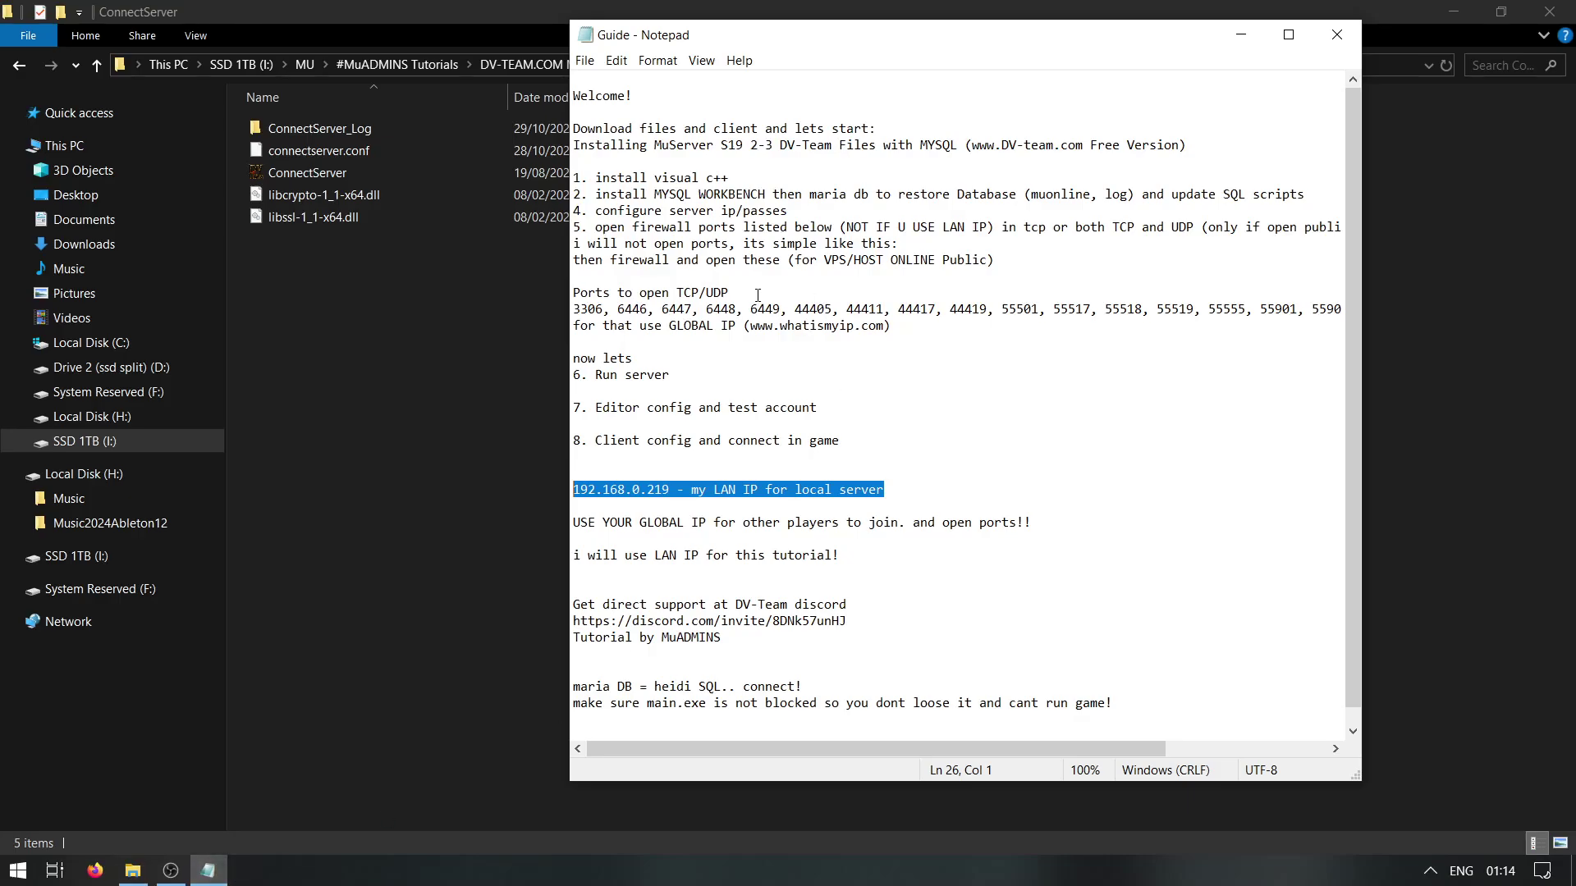
pyautogui.moveTo(996, 260); pyautogui.dragTo(573, 177)
pyautogui.click(642, 366)
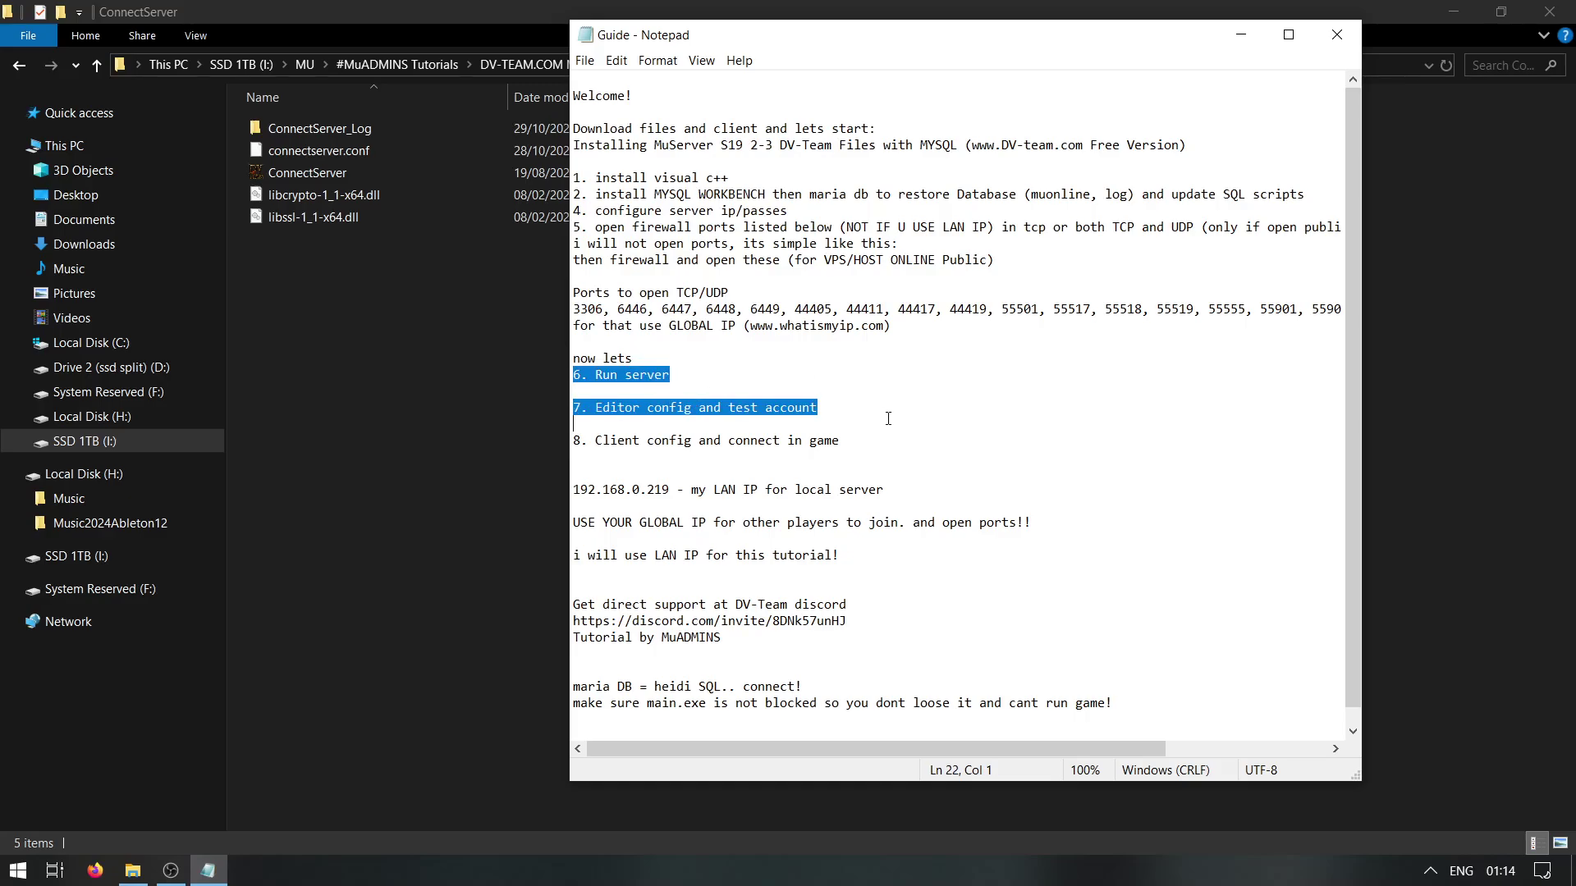
# Test-run ConnectServer.exe, stop it after the unknown database 'muonline' error, and return to the root folder
pyautogui.doubleClick(419, 168)
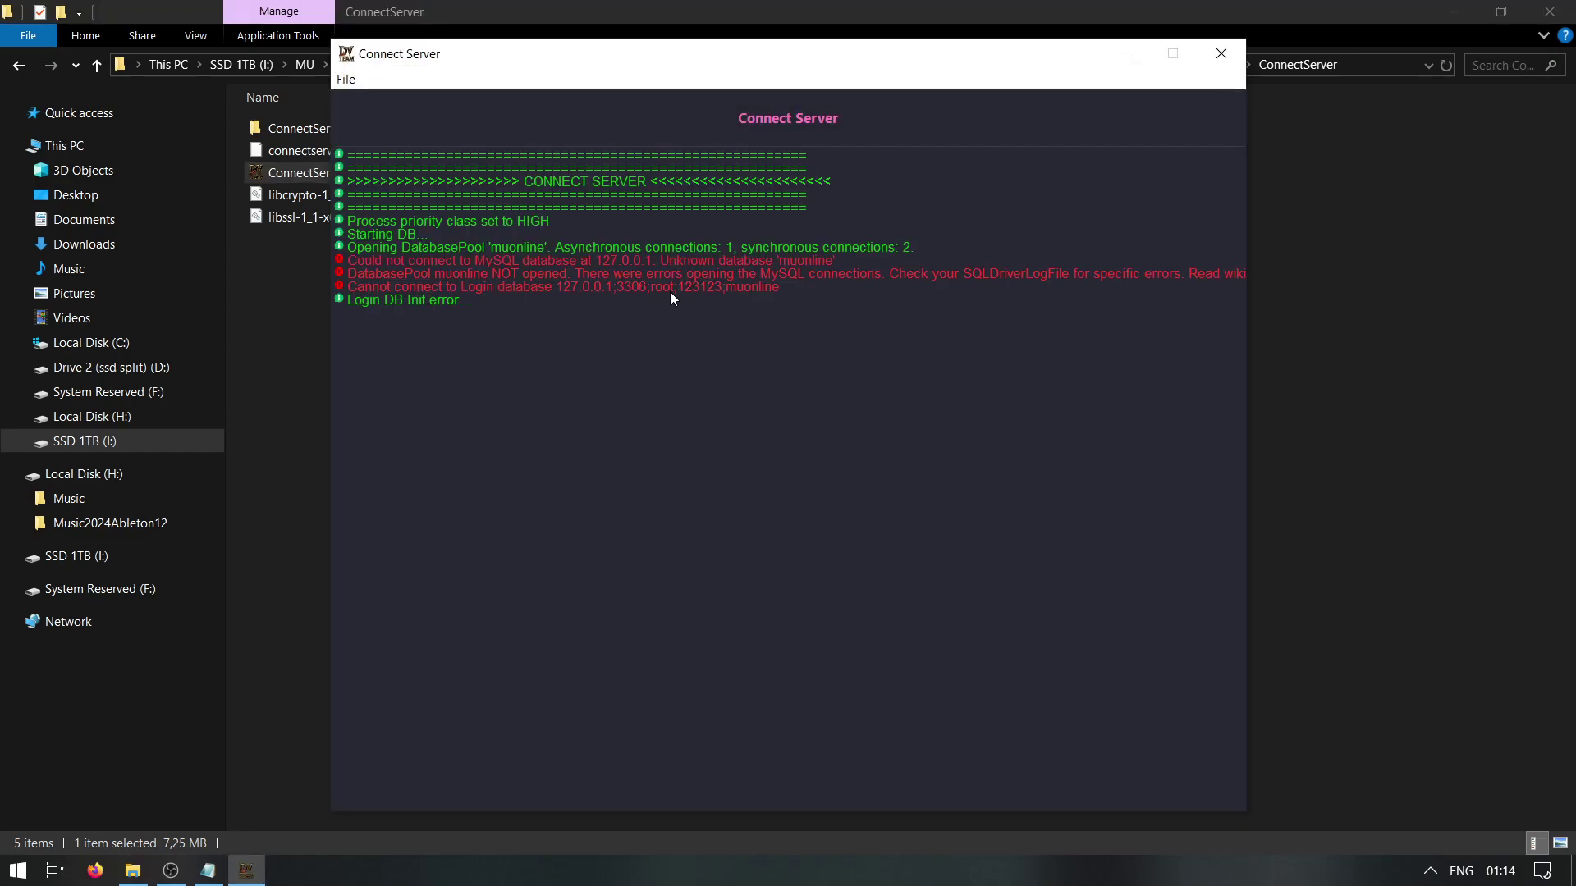
pyautogui.click(1220, 54)
pyautogui.click(768, 482)
pyautogui.hotkey('alt', 'Up')
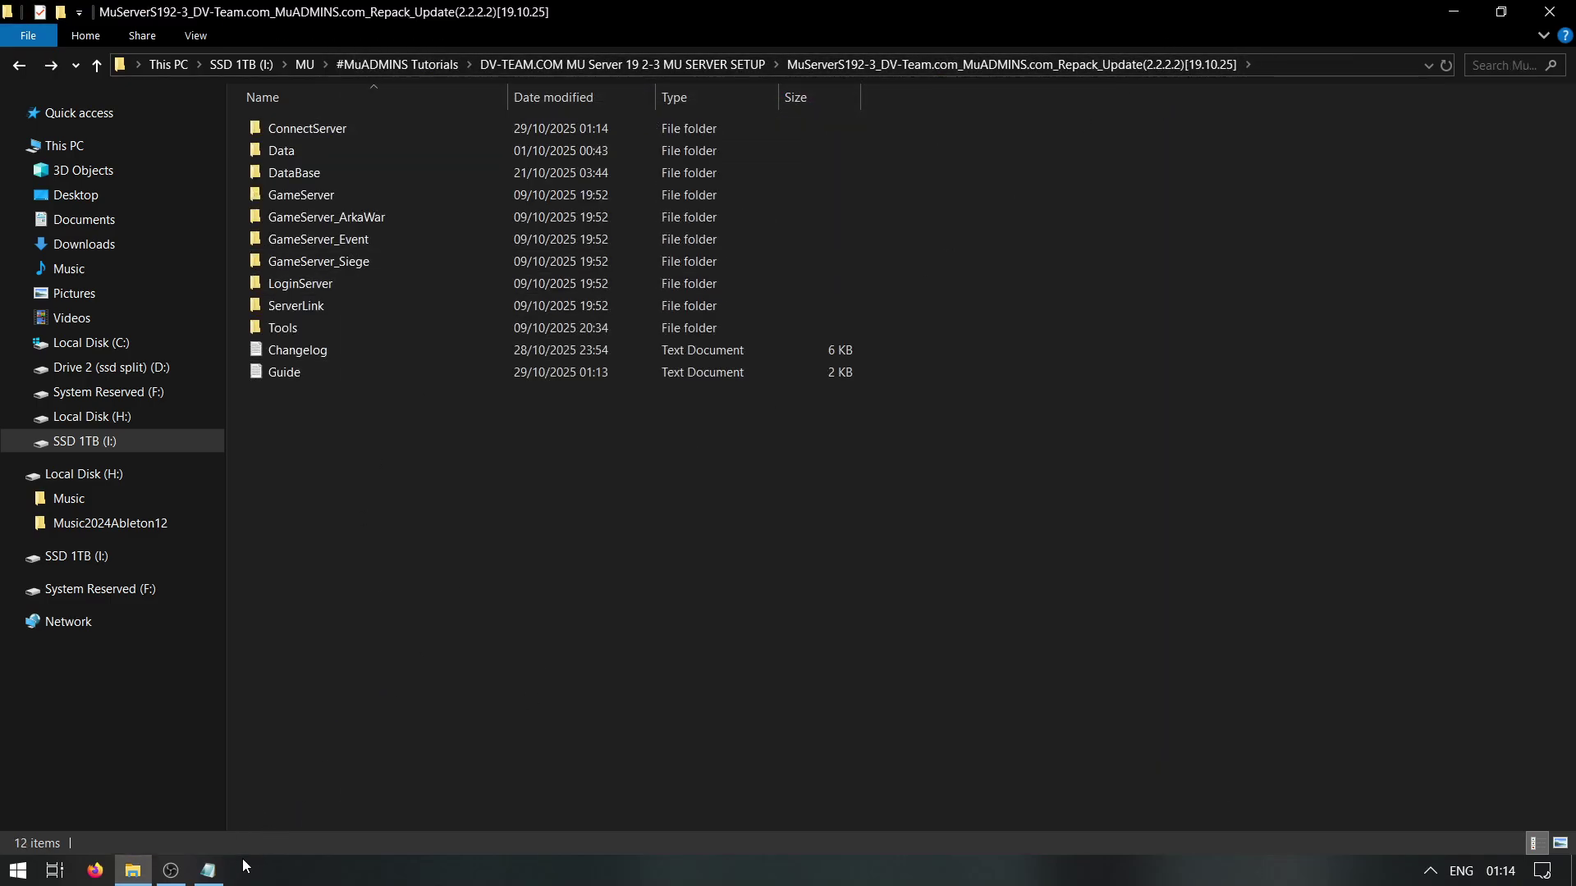
# Review the database restore step in the Guide notes
pyautogui.click(209, 870)
pyautogui.click(674, 368)
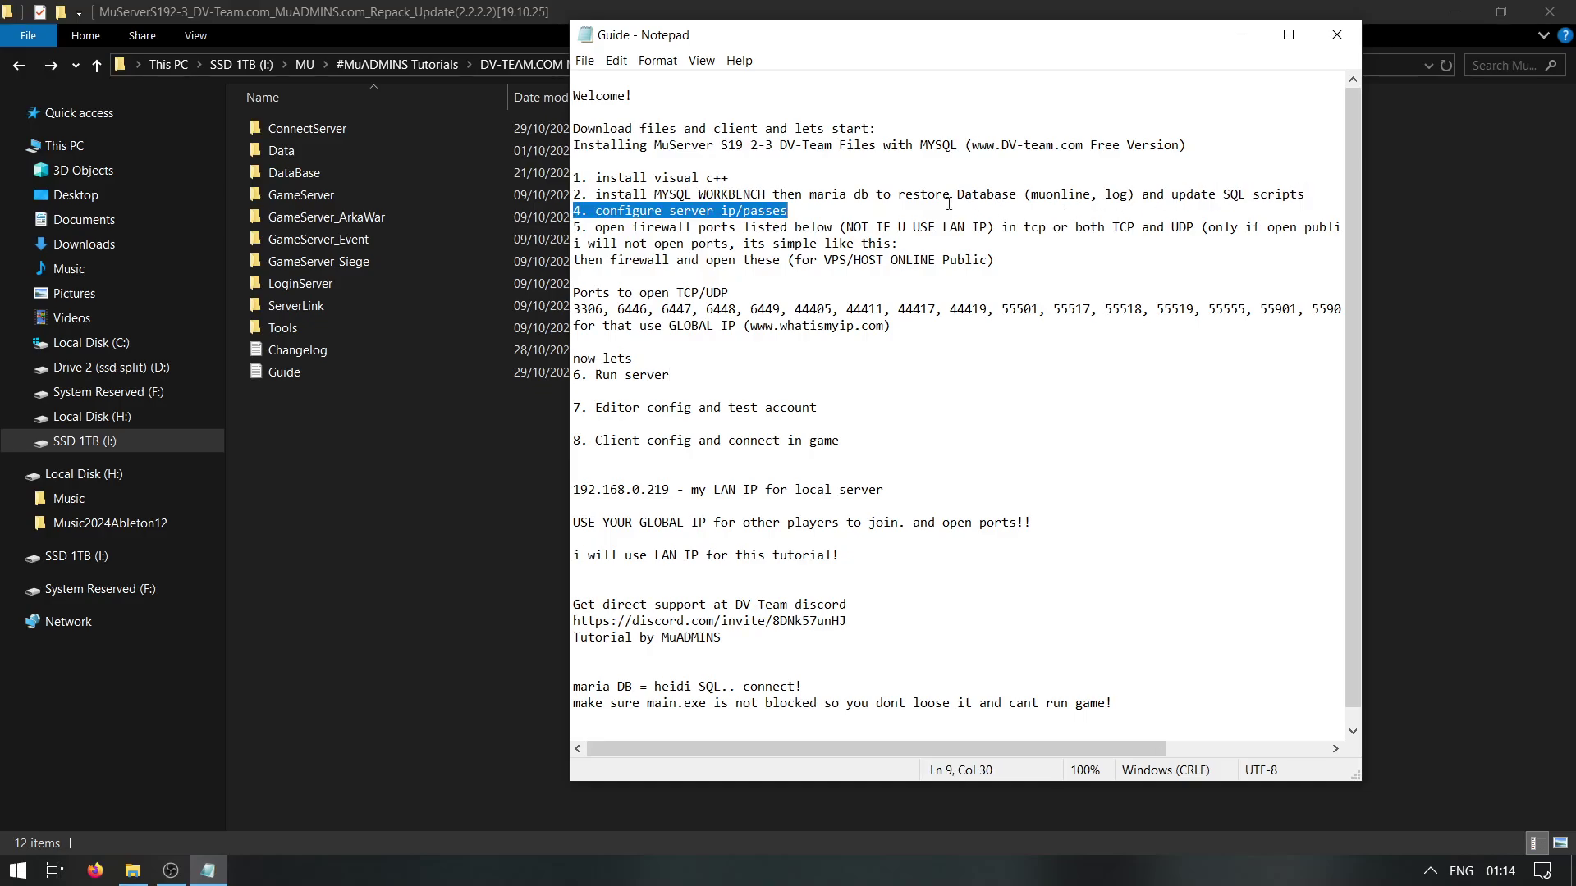
pyautogui.keyDown('shift'); pyautogui.click(884, 195); pyautogui.keyUp('shift')
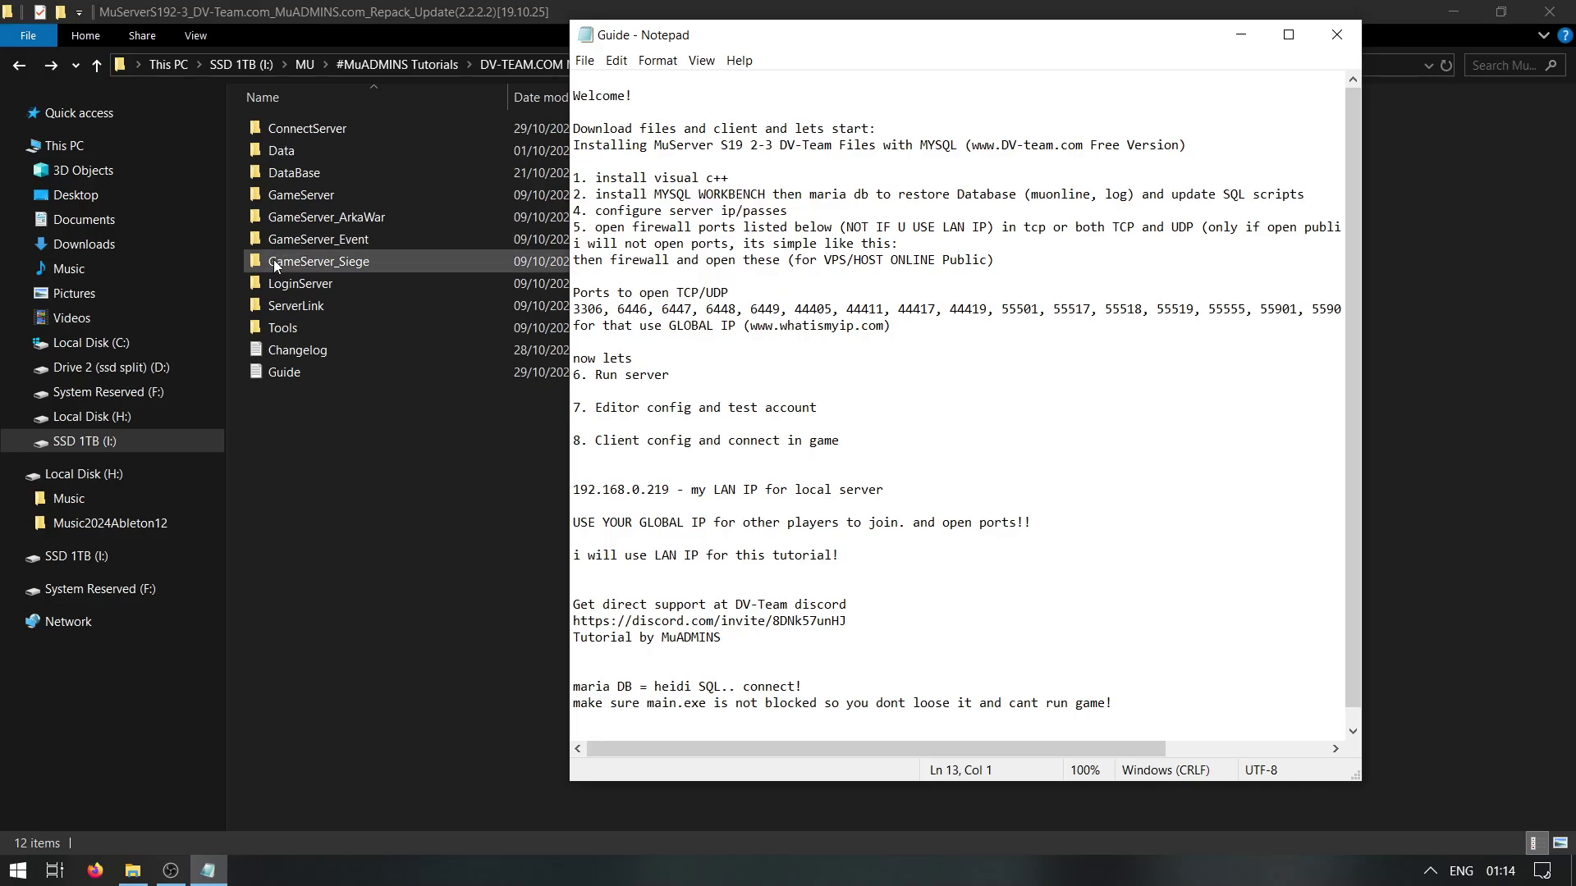
# Inspect the six SQL files in the DataBase folder, then return up to MU SERVER SETUP
pyautogui.click(278, 261)
pyautogui.doubleClick(332, 171)
pyautogui.moveTo(379, 402); pyautogui.dragTo(277, 115)
pyautogui.click(1298, 132)
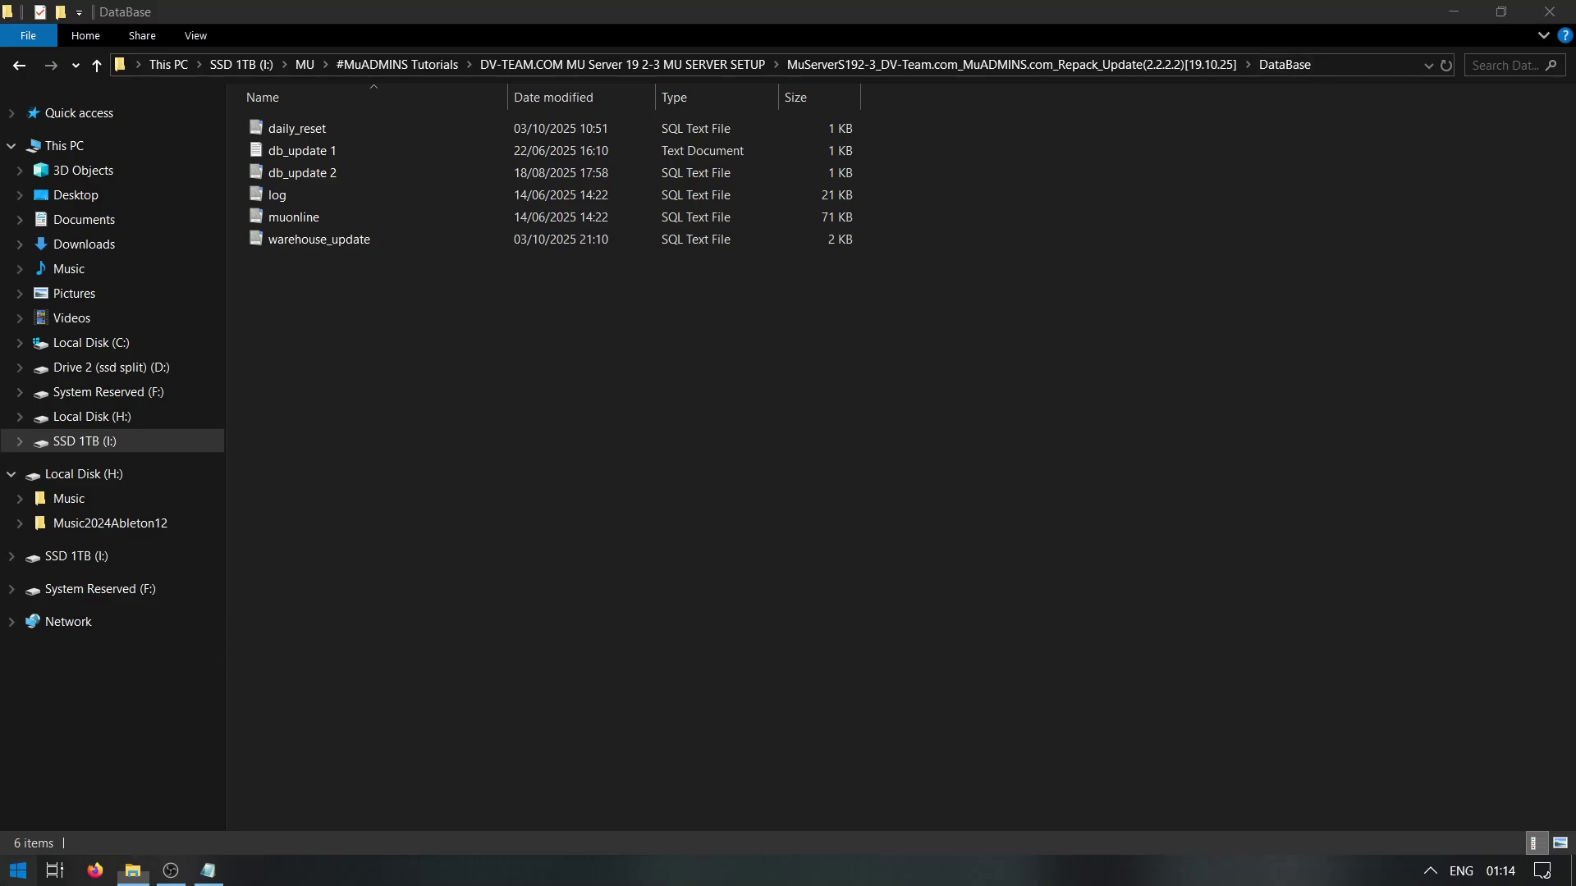
pyautogui.click(1296, 371)
pyautogui.click(602, 60)
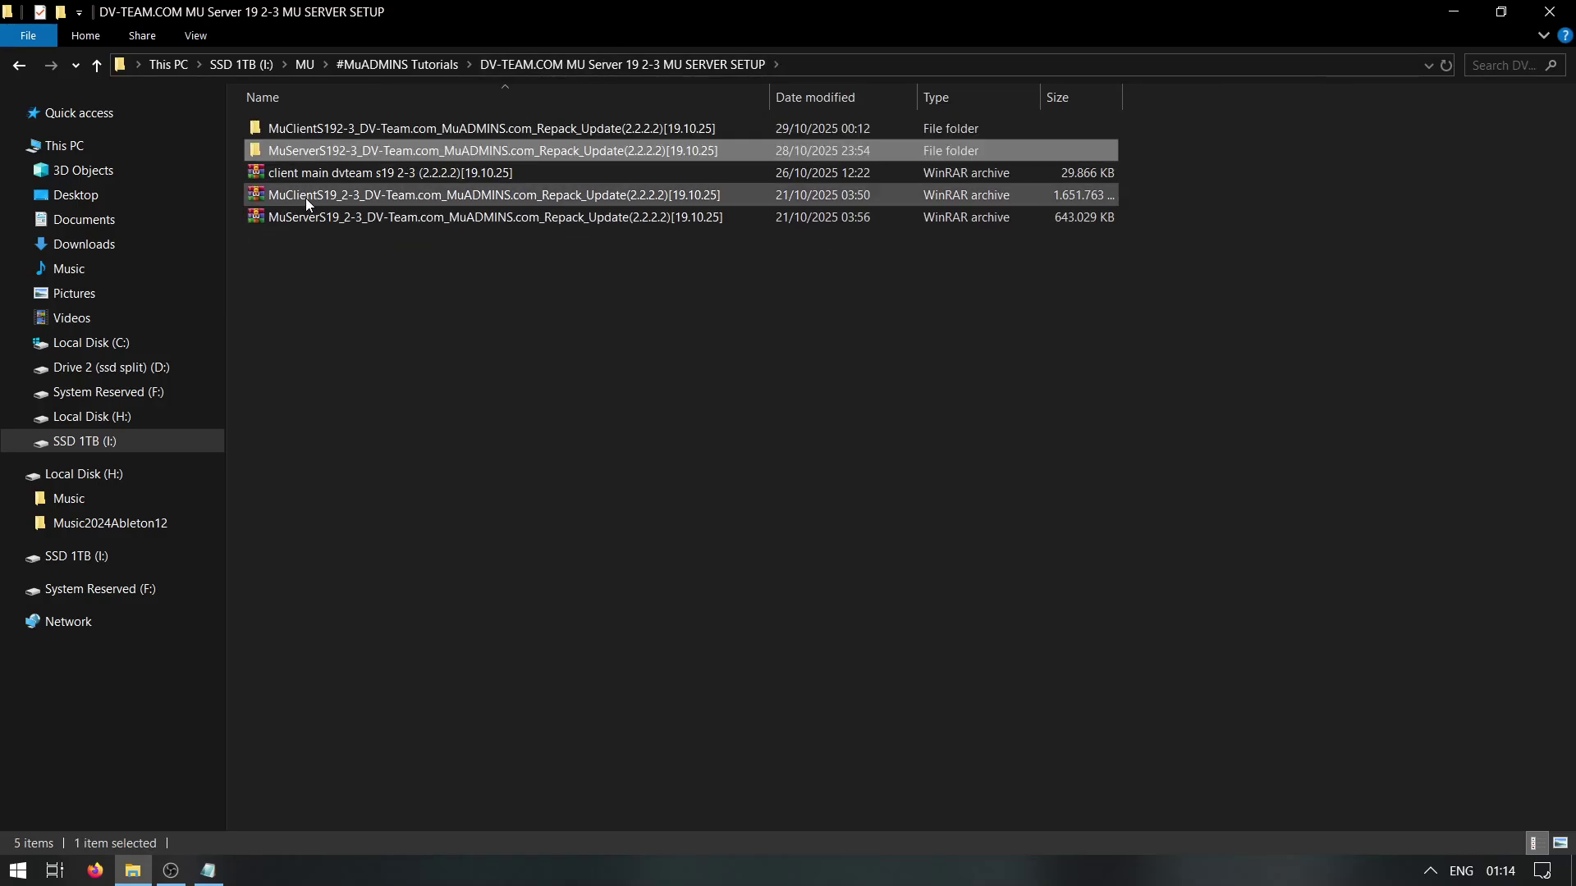
# Launch mariadb-12.0.2-winx64.msi from MuServerS192-3\Tools and cancel its setup wizard
pyautogui.doubleClick(455, 151)
pyautogui.doubleClick(310, 321)
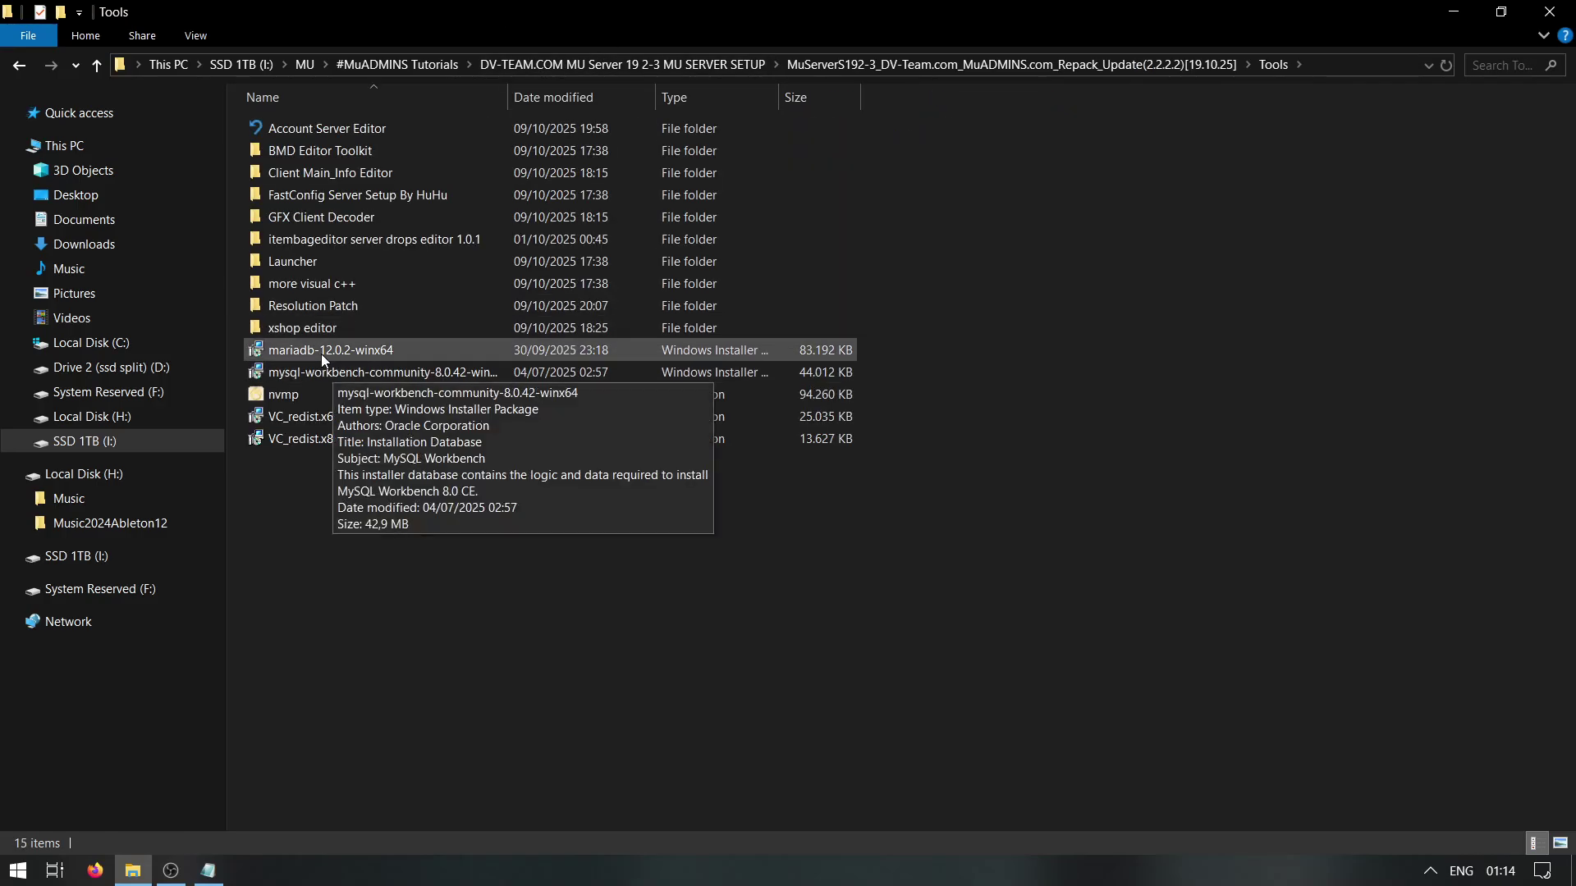
pyautogui.doubleClick(368, 350)
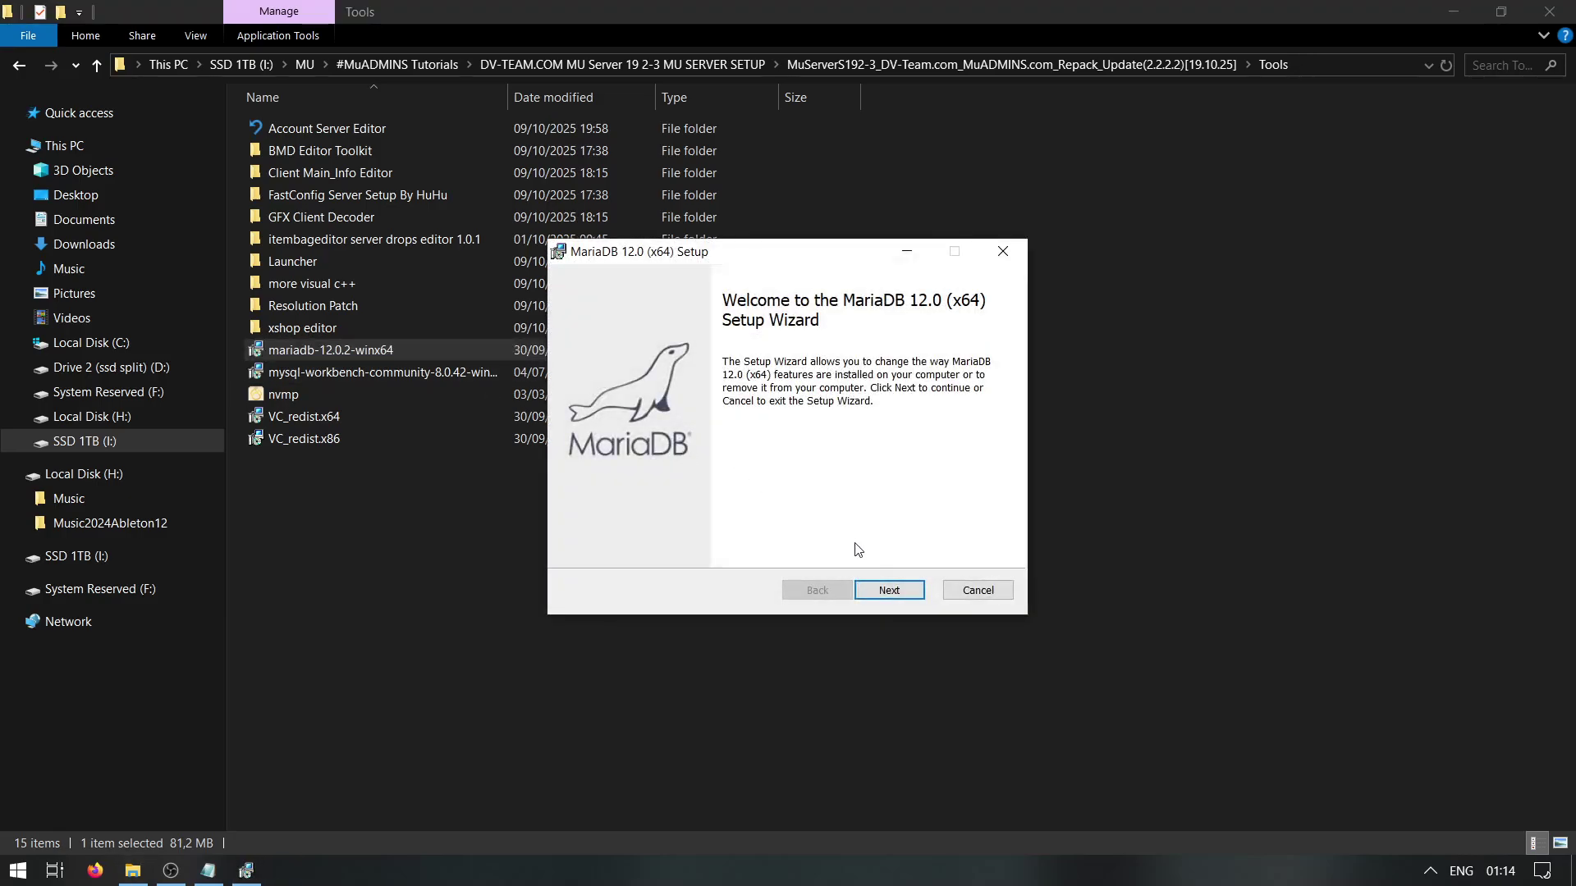
pyautogui.click(890, 589)
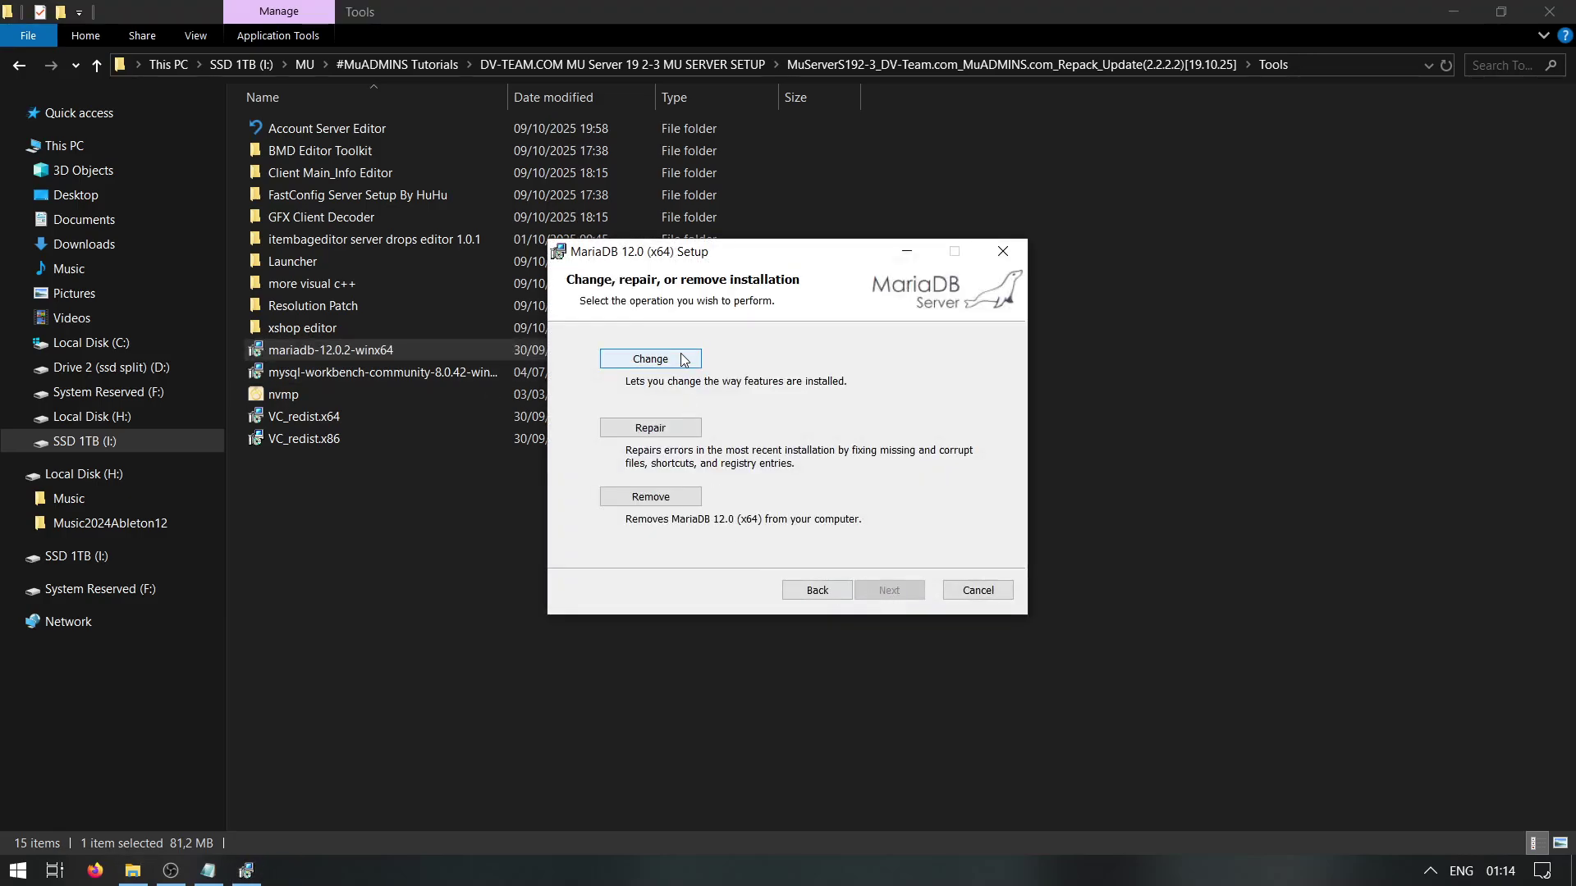
pyautogui.click(985, 597)
pyautogui.click(744, 469)
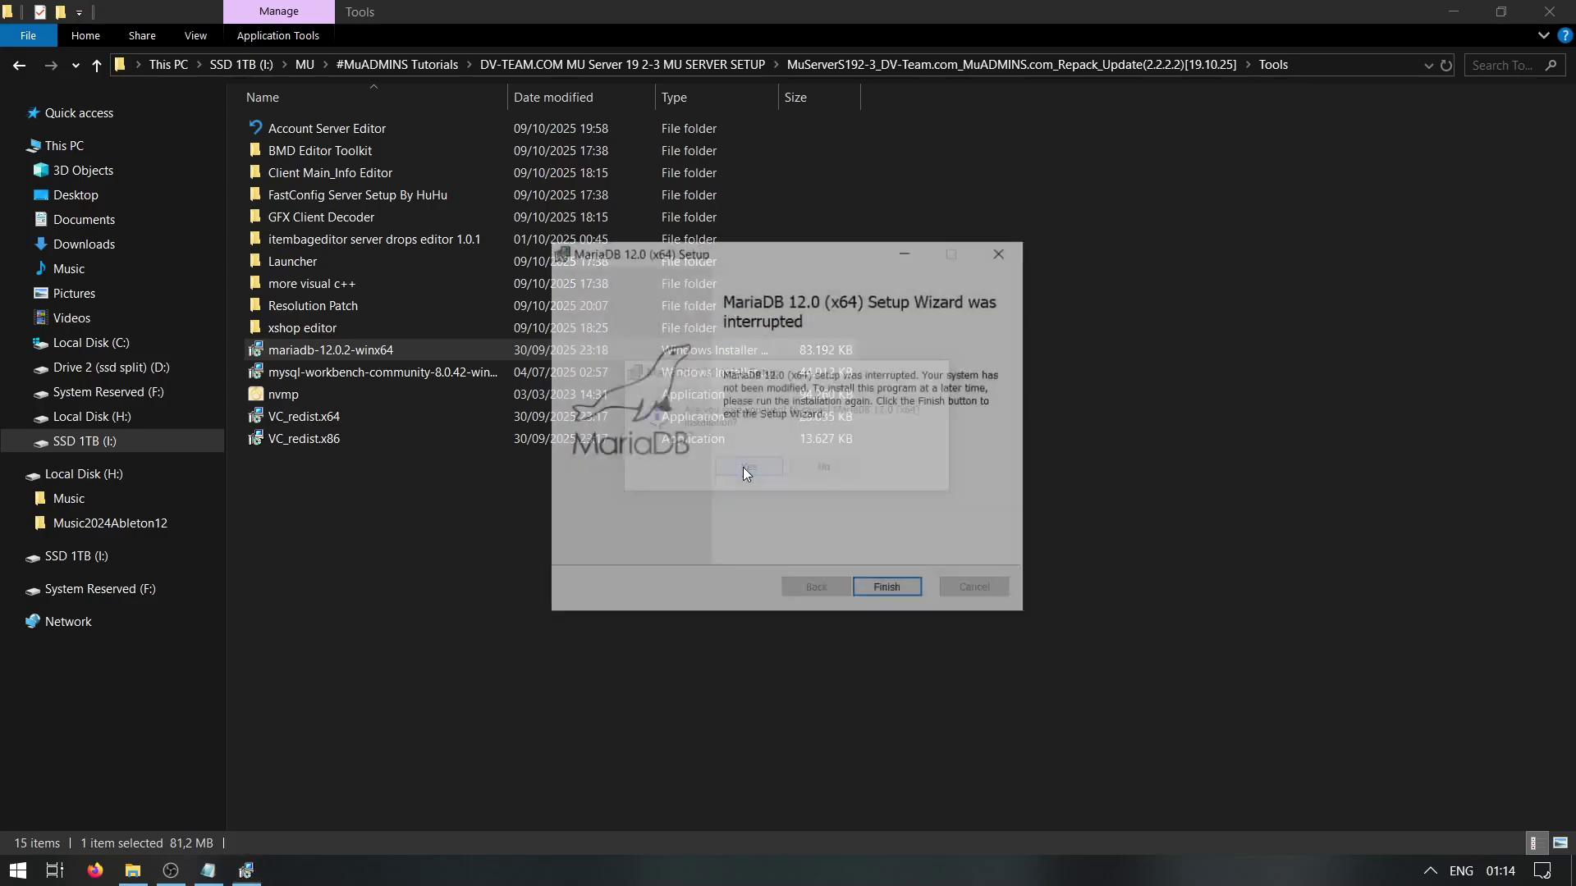
pyautogui.click(889, 587)
pyautogui.click(878, 573)
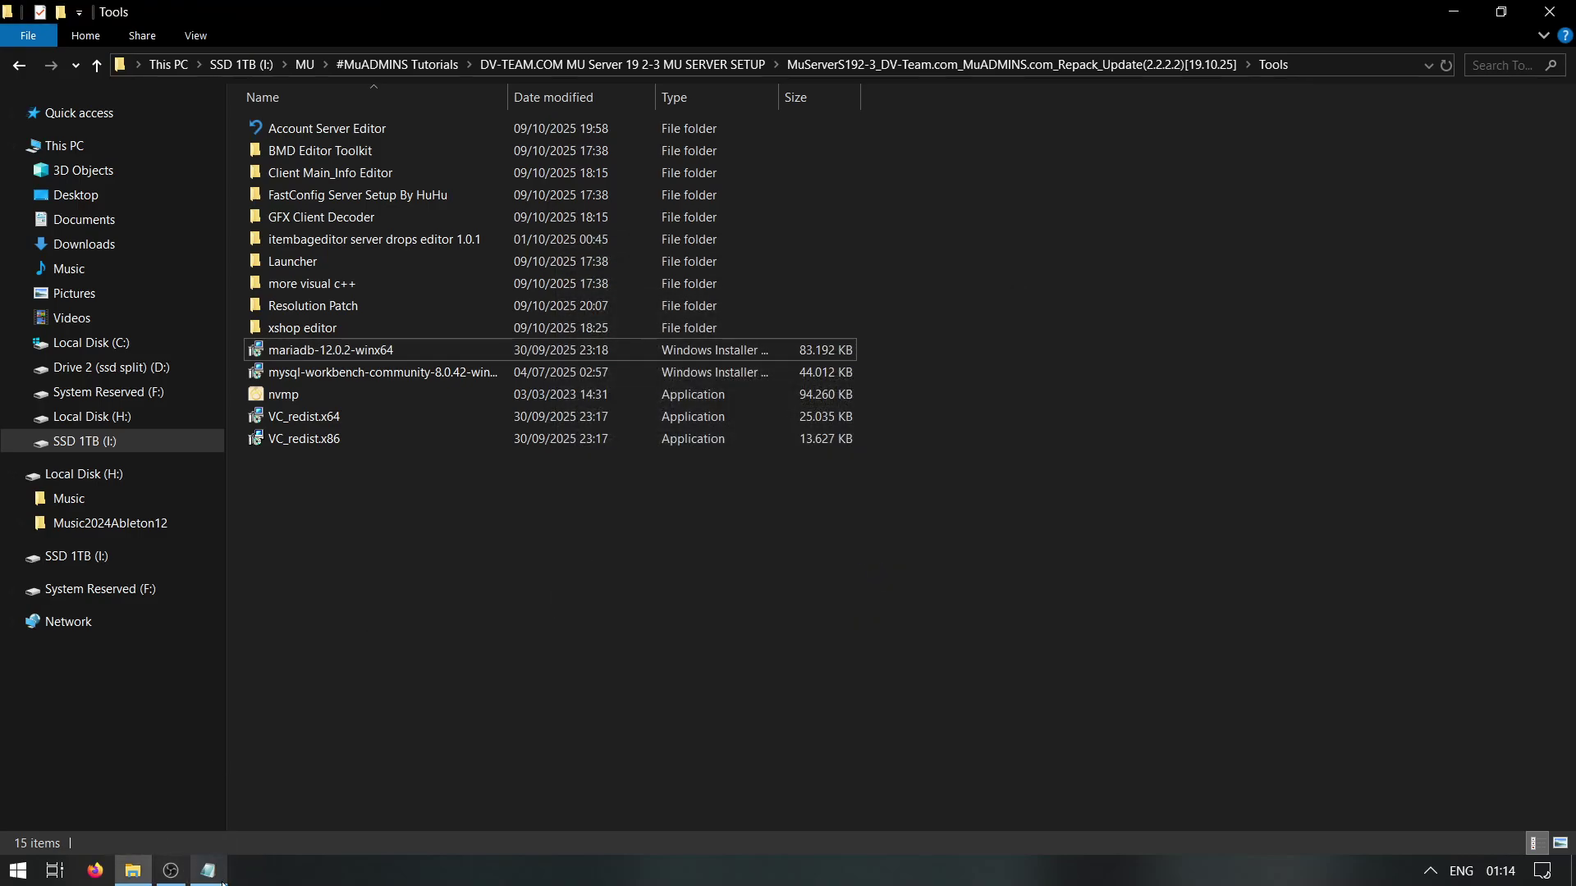
# Return to the server root folder and bring the Guide notes forward
pyautogui.click(15, 71)
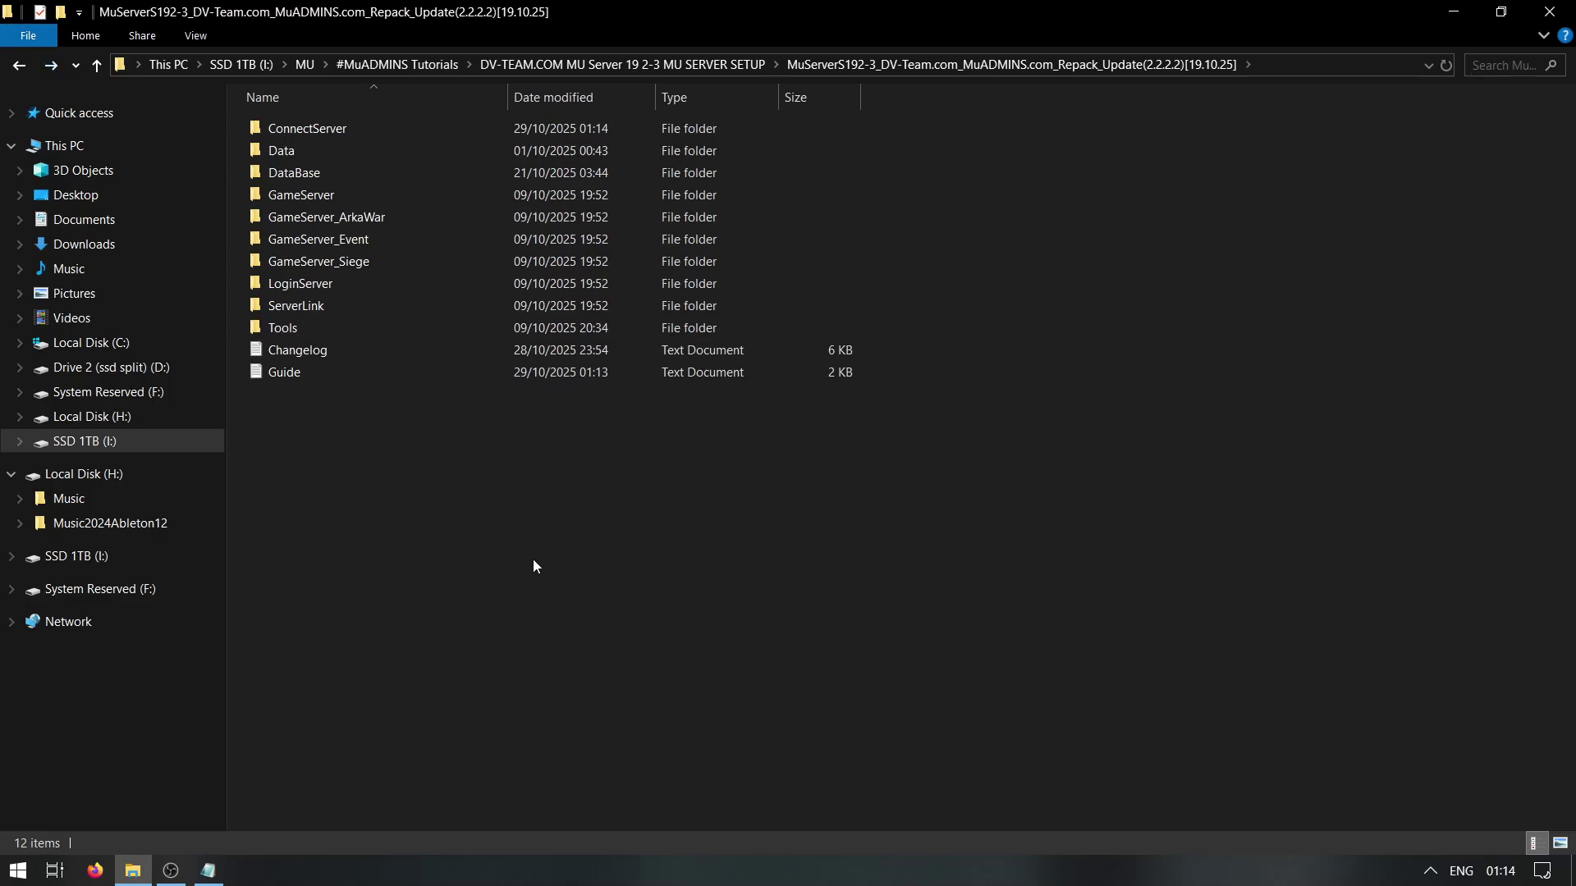
pyautogui.moveTo(563, 722); pyautogui.dragTo(275, 108)
pyautogui.moveTo(366, 227); pyautogui.dragTo(288, 843)
pyautogui.click(208, 870)
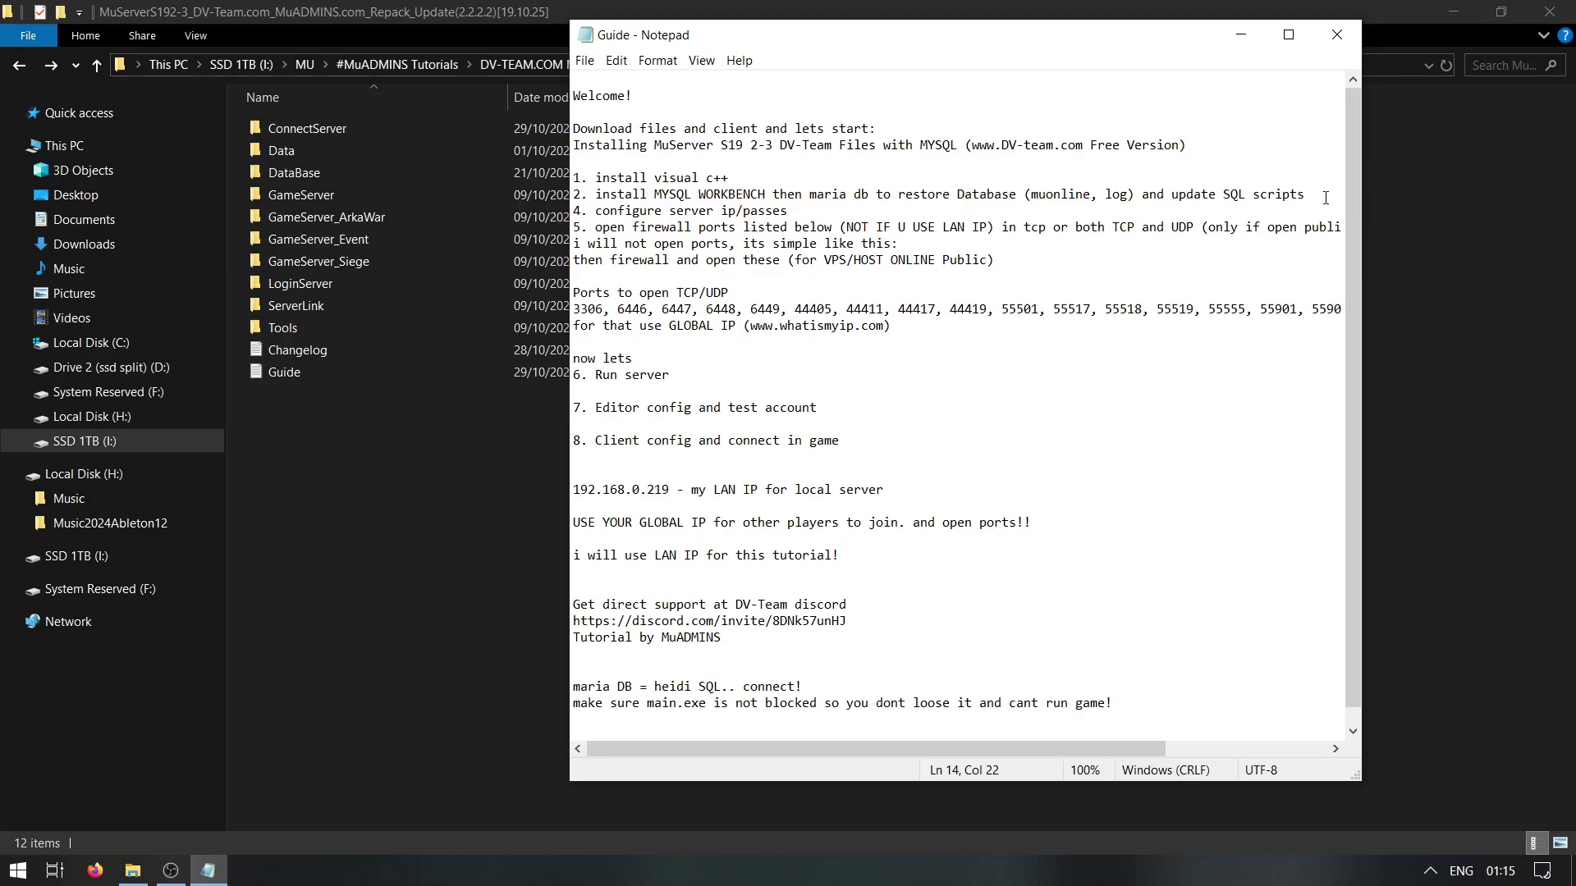
# Launch HeidiSQL from Windows search
pyautogui.click(402, 539)
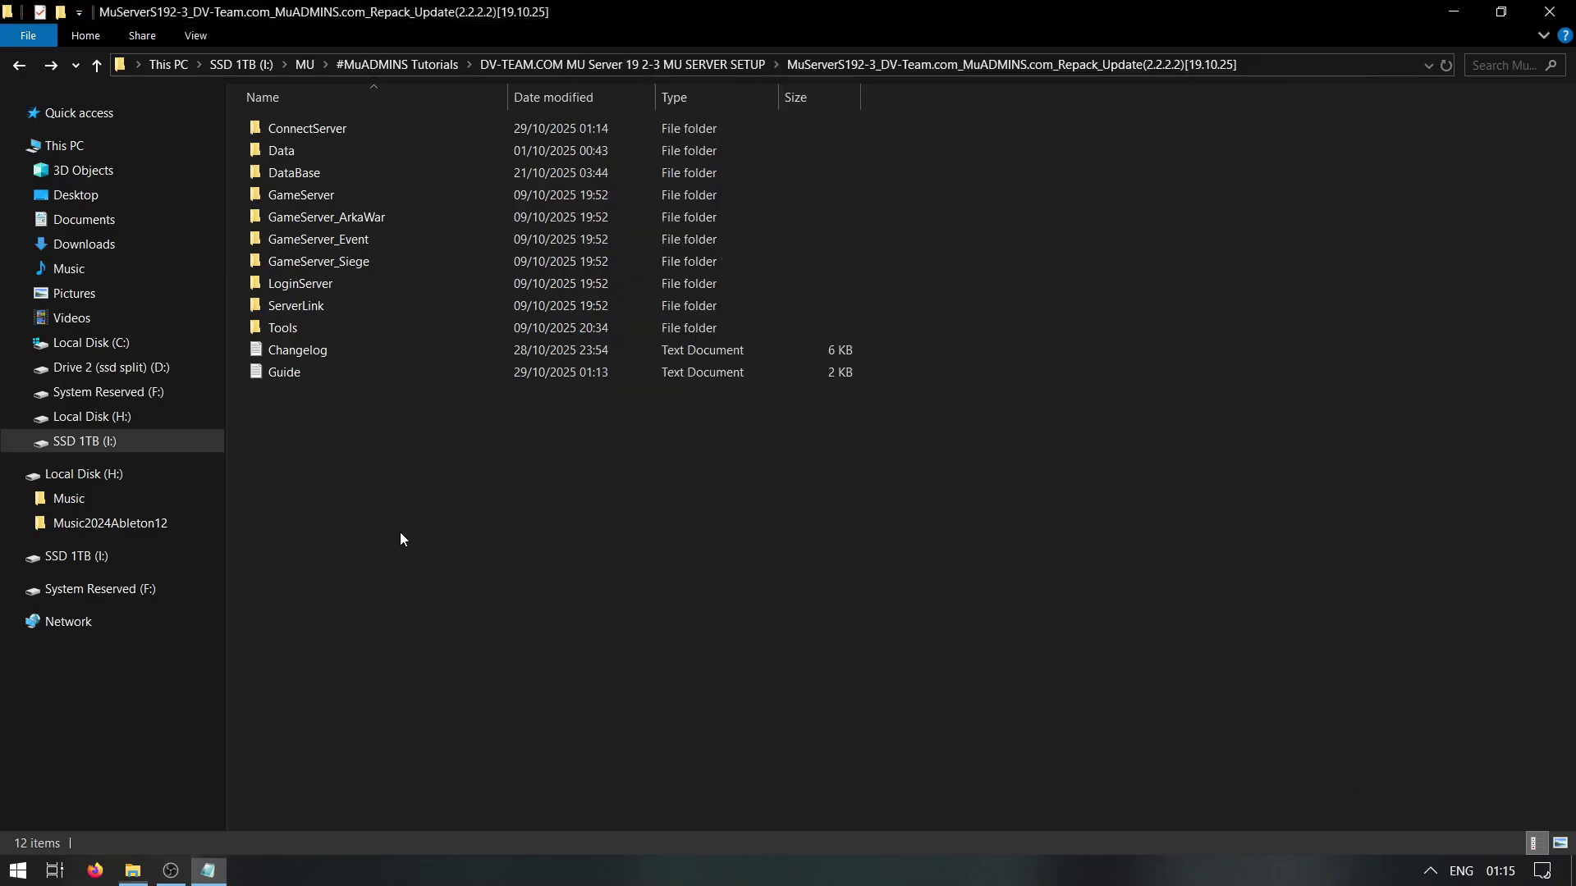
pyautogui.press('super')
pyautogui.write('h')
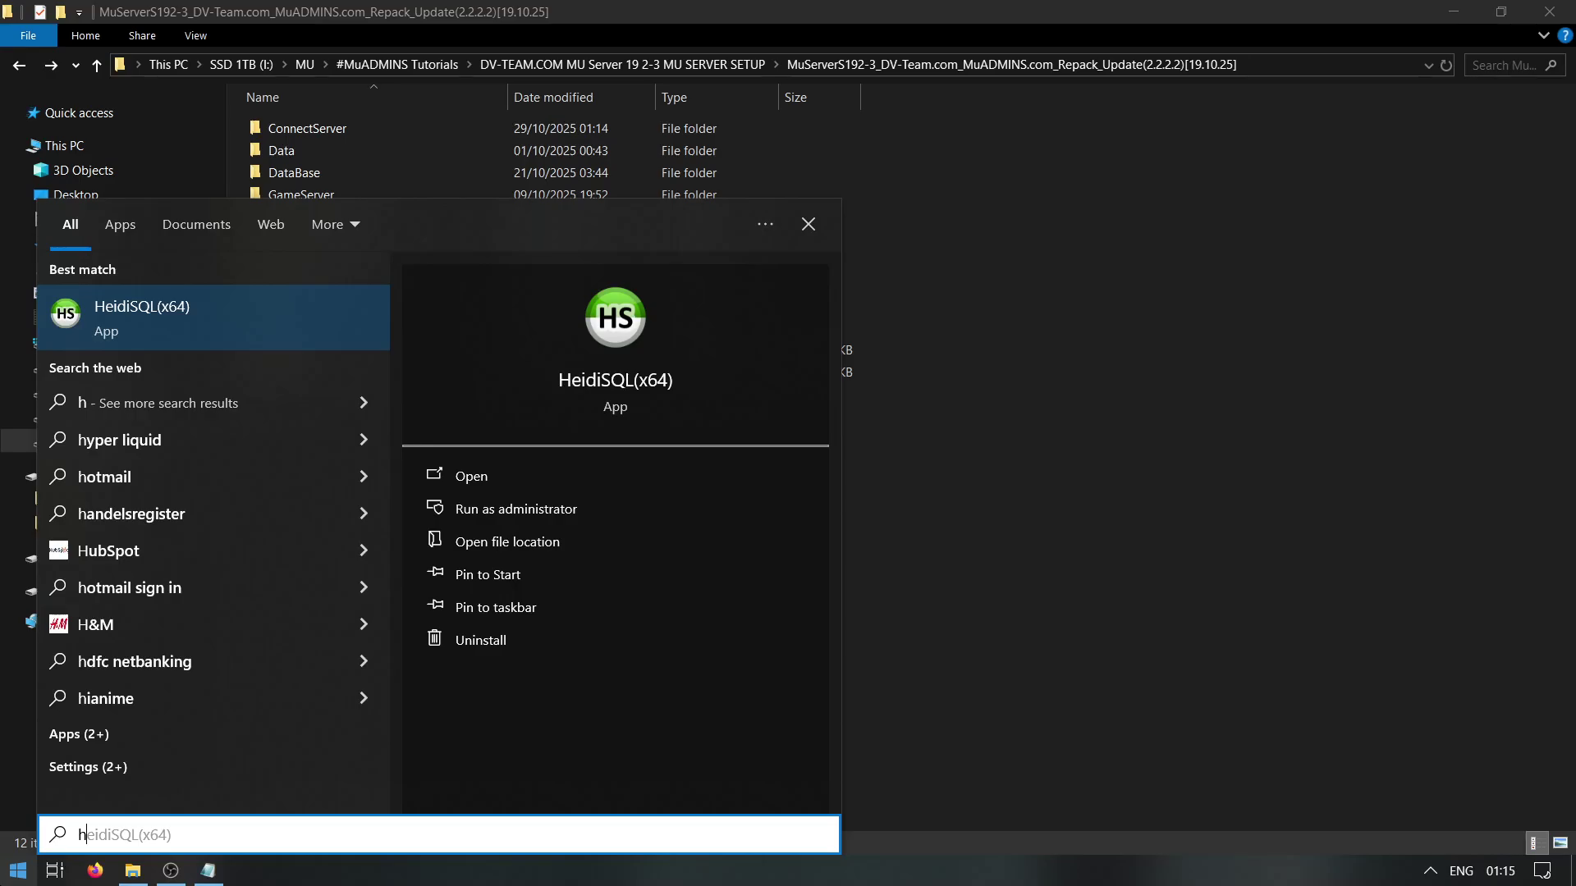
pyautogui.press('Return')
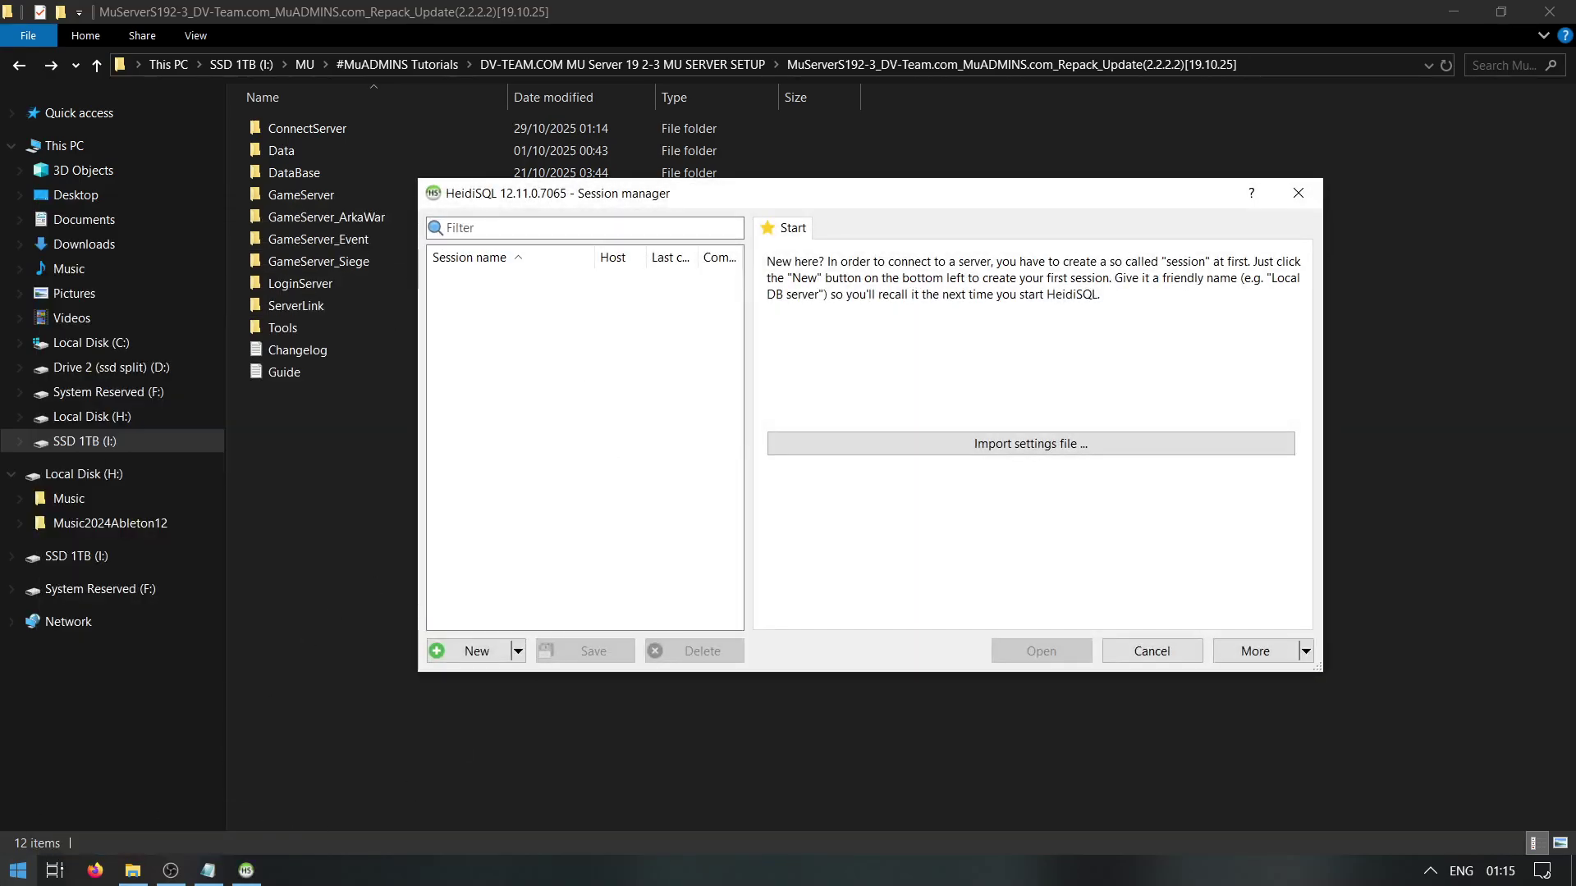
pyautogui.press('super')
pyautogui.write('heidi is MARIA DB')
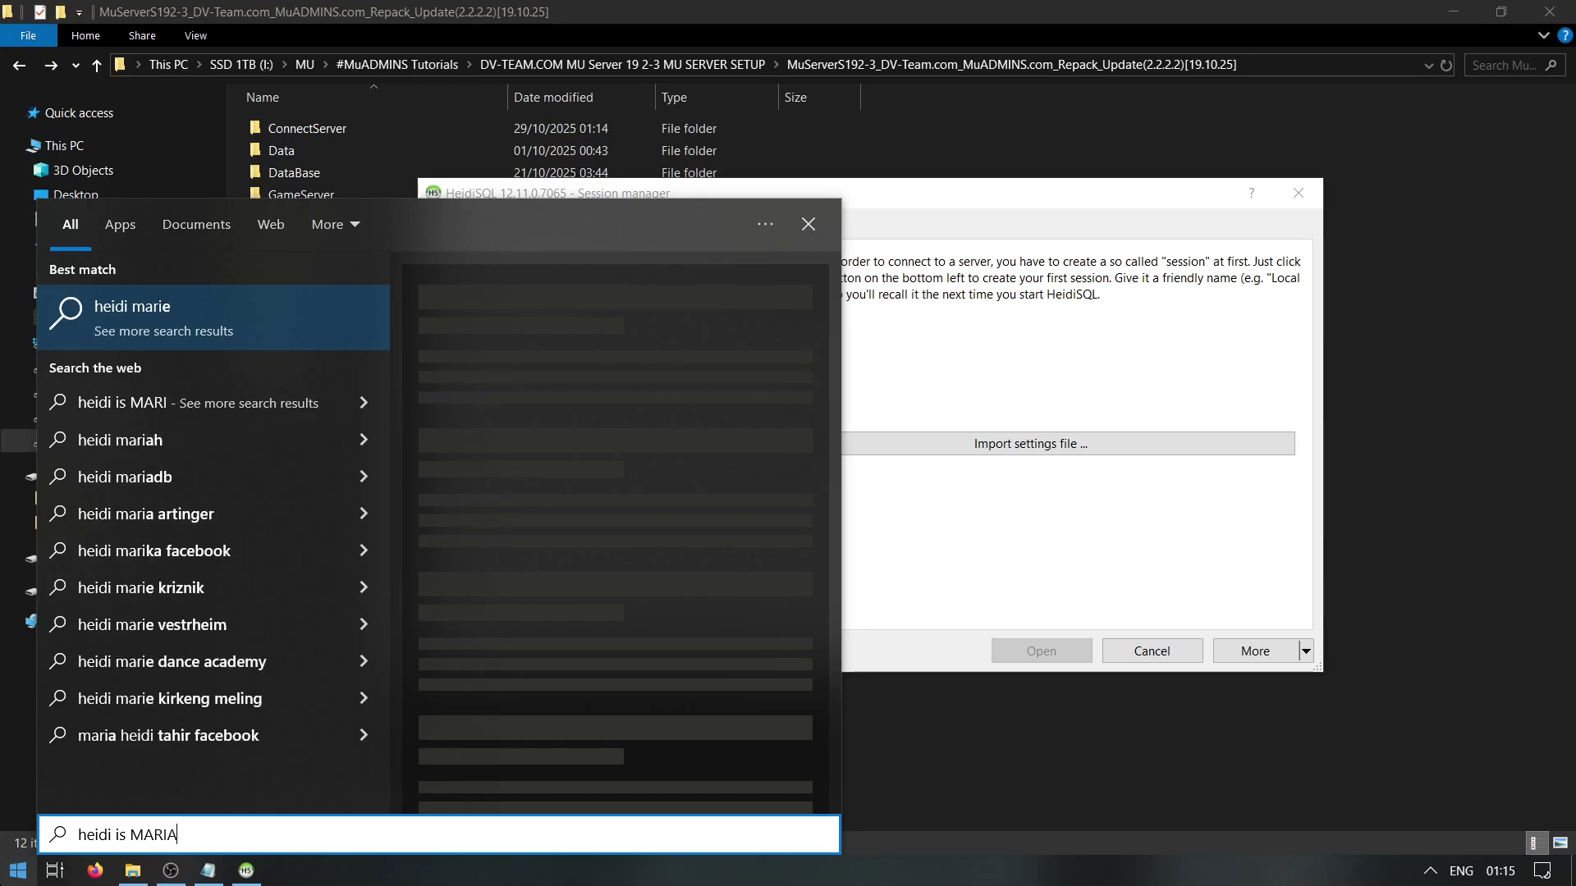
pyautogui.click(1007, 329)
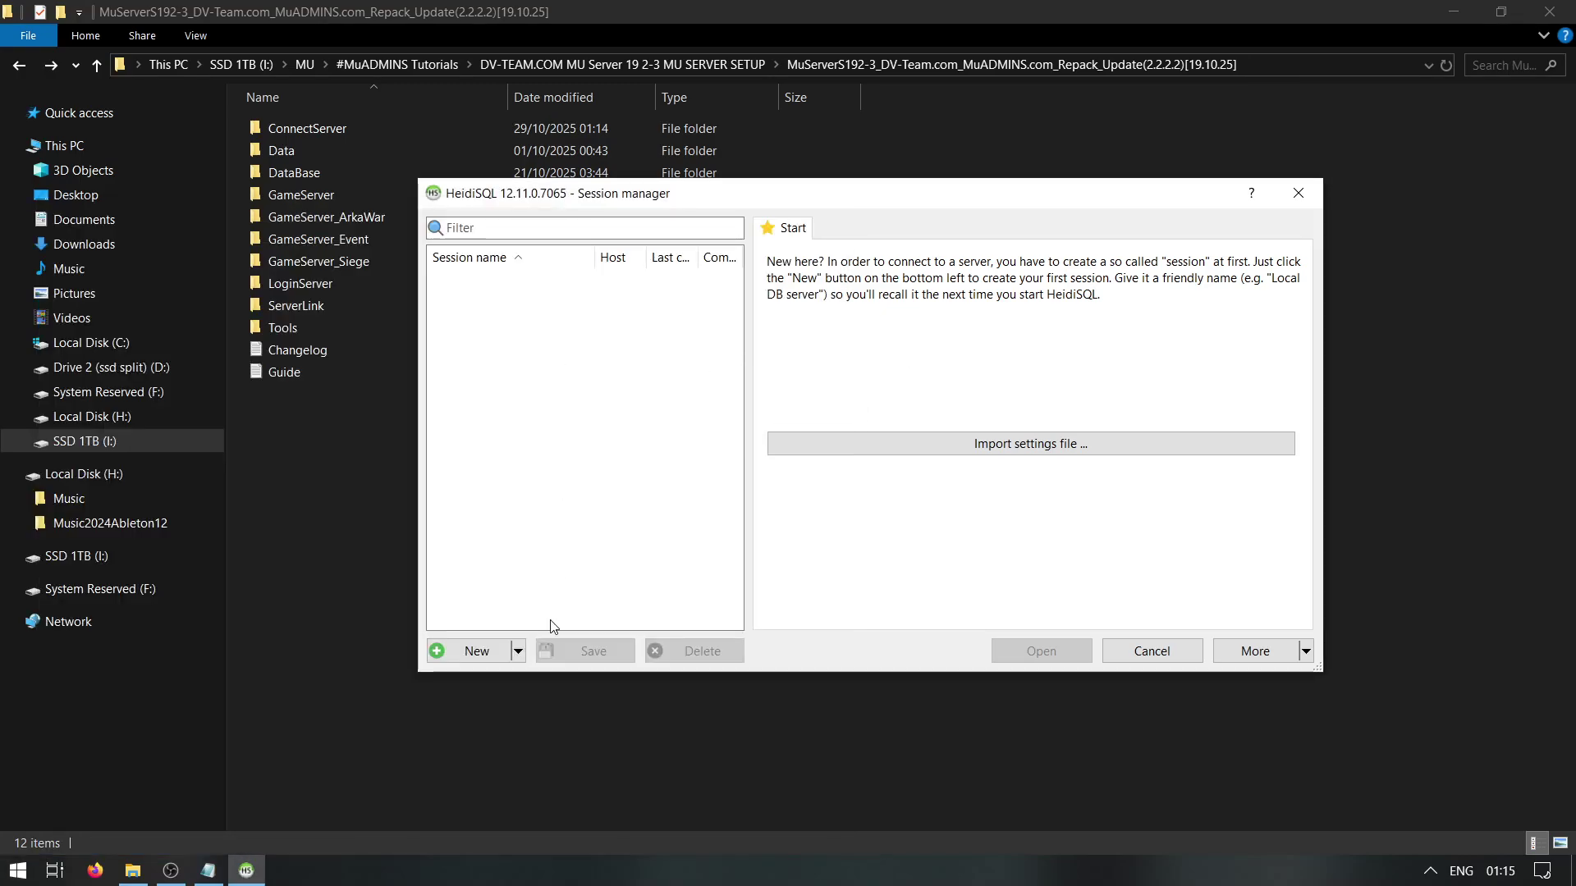
pyautogui.click(469, 652)
pyautogui.rightClick(502, 280)
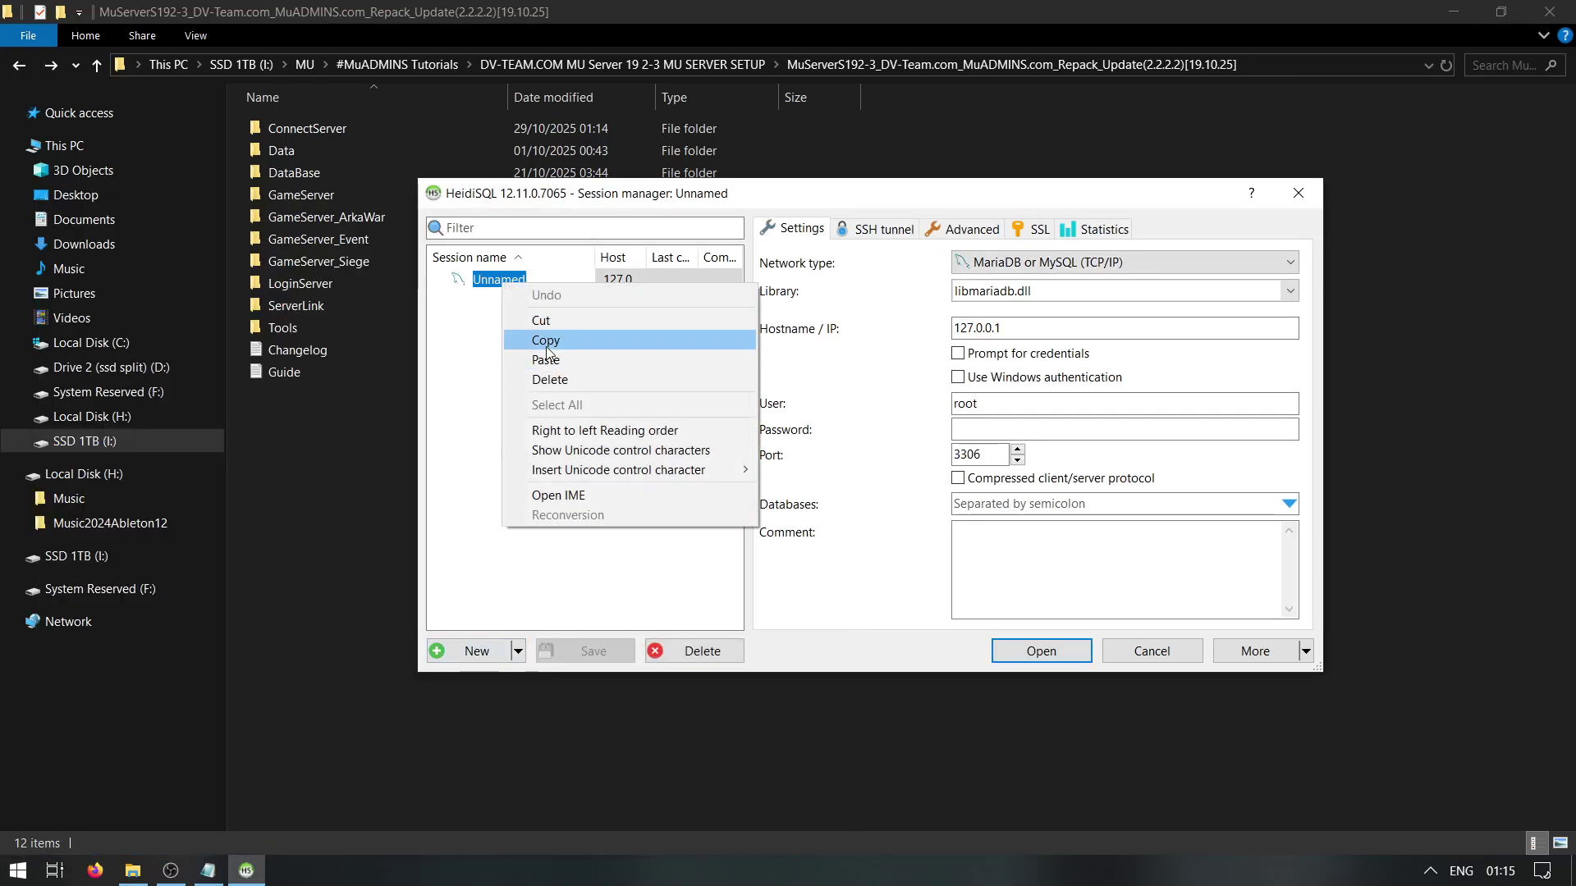
pyautogui.click(521, 280)
pyautogui.write('mu')
pyautogui.click(1037, 430)
pyautogui.write('12')
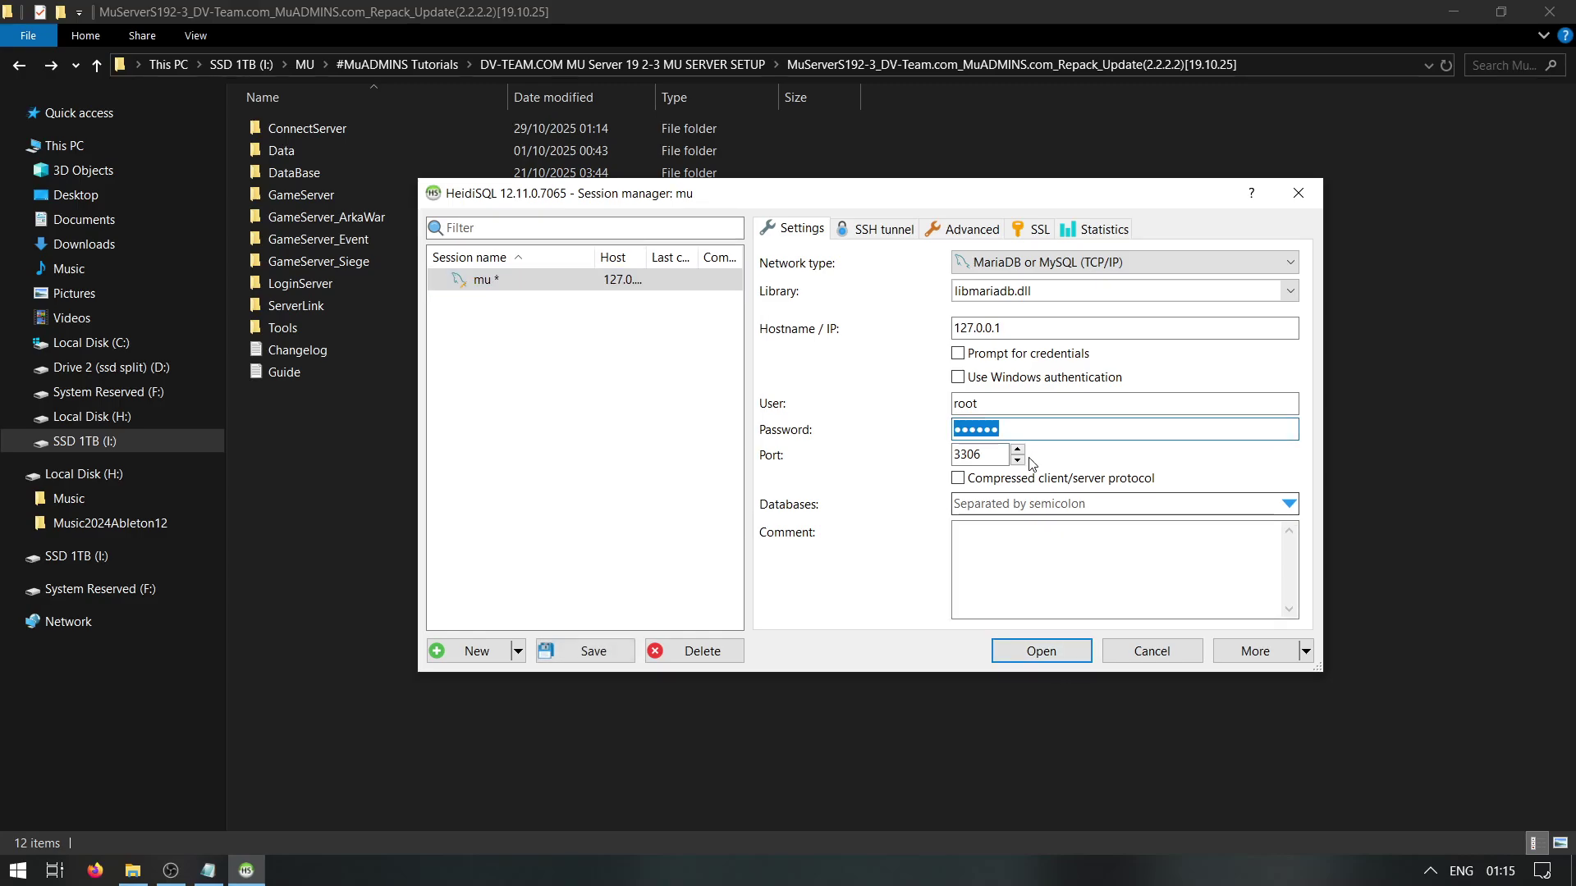
pyautogui.click(1056, 661)
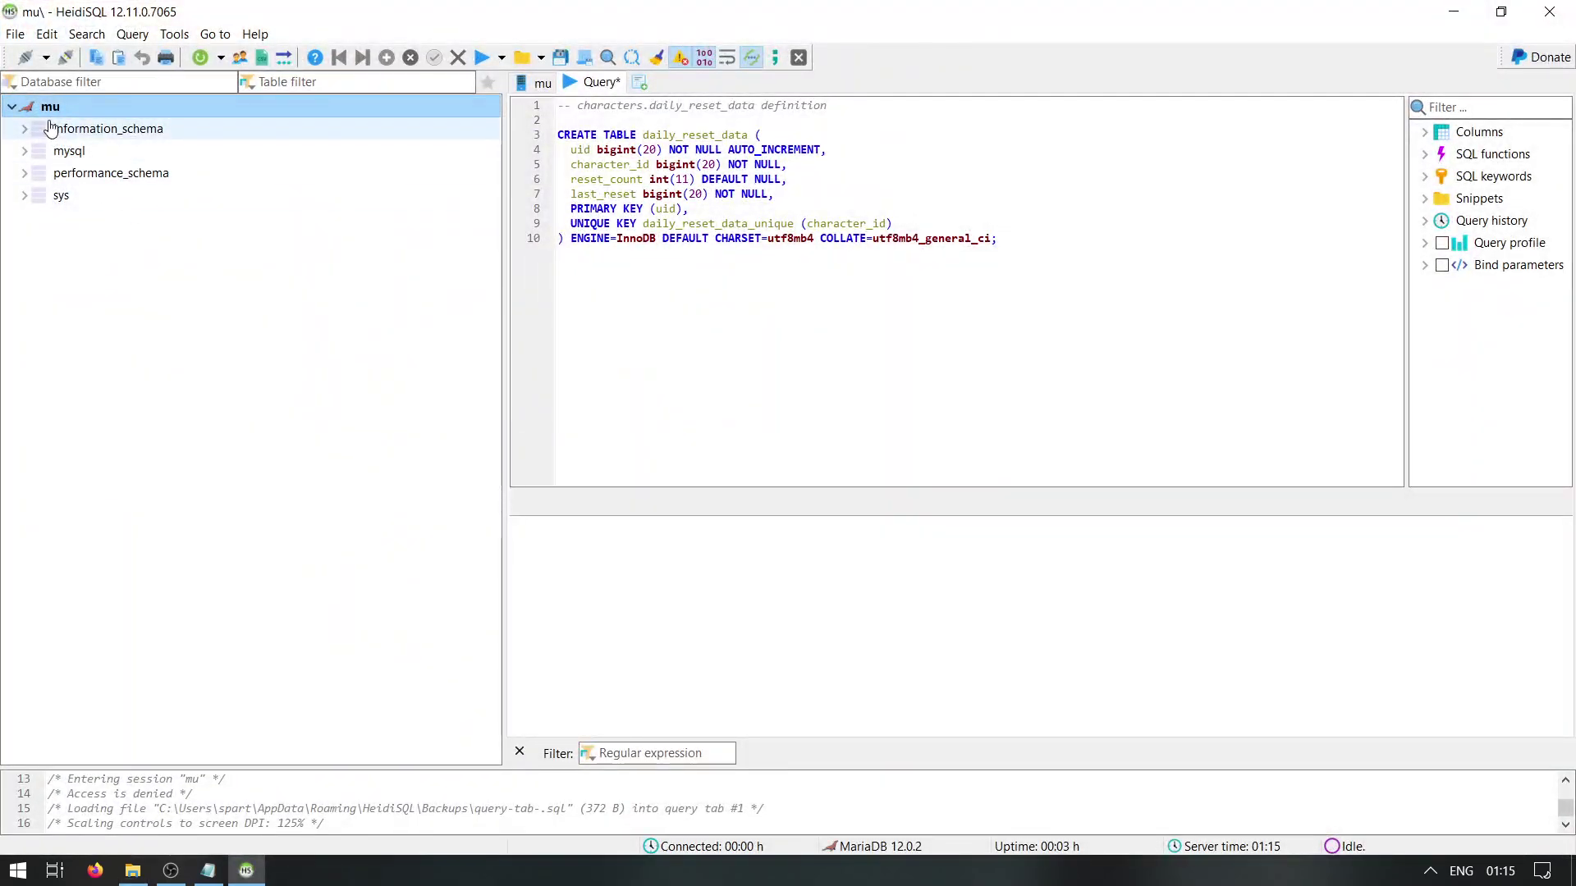
# Create new databases named log and muonline under the mu server, then select log
pyautogui.rightClick(74, 111)
pyautogui.moveTo(146, 219)
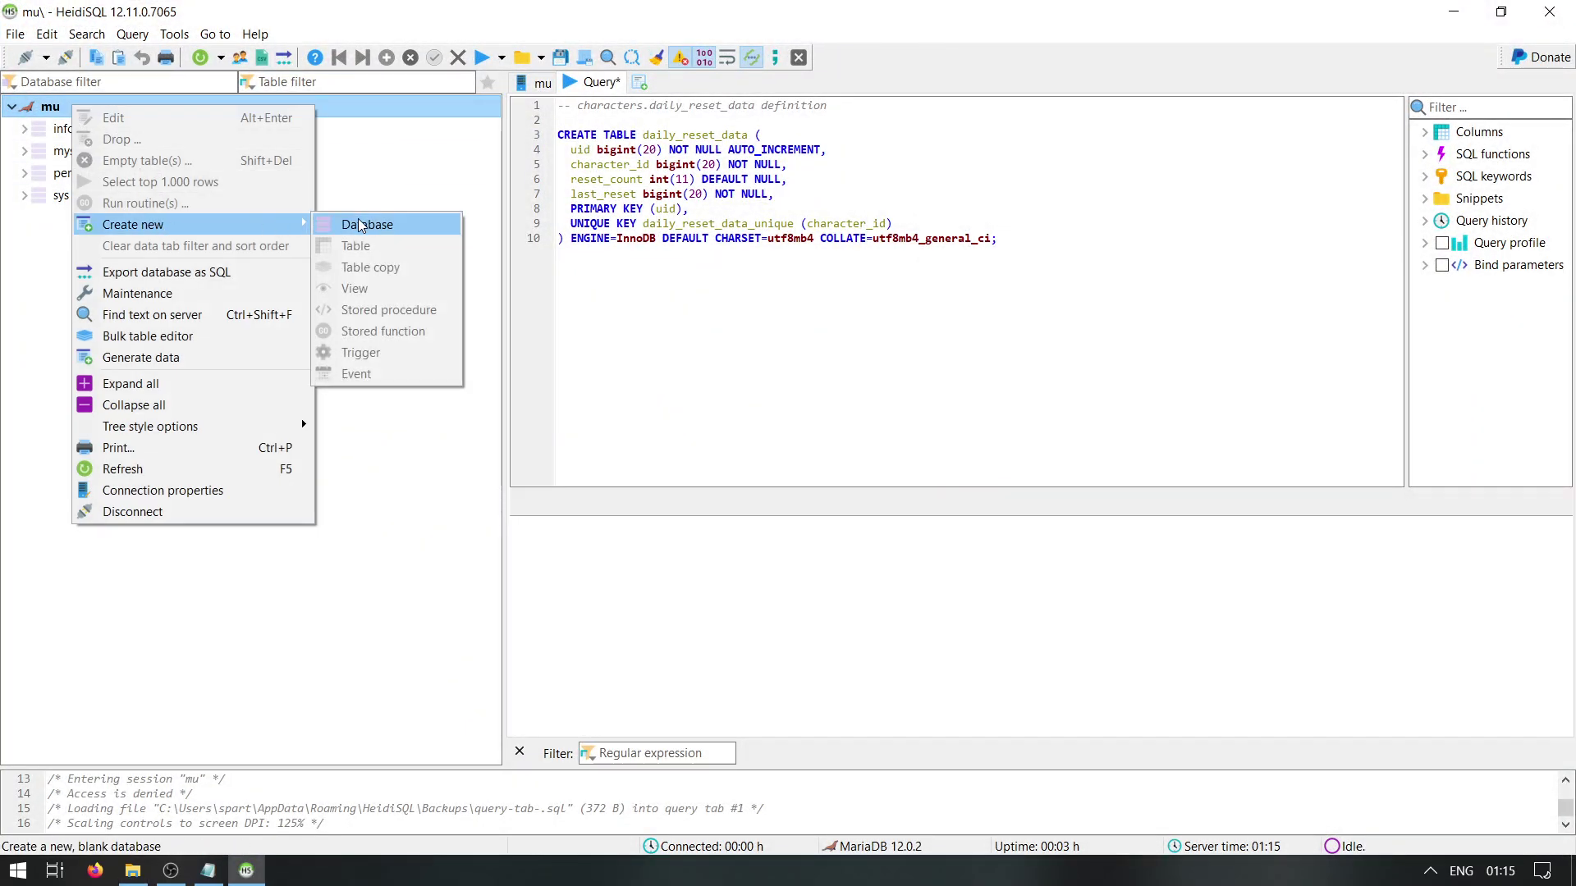
pyautogui.click(365, 227)
pyautogui.write('log')
pyautogui.press('Return')
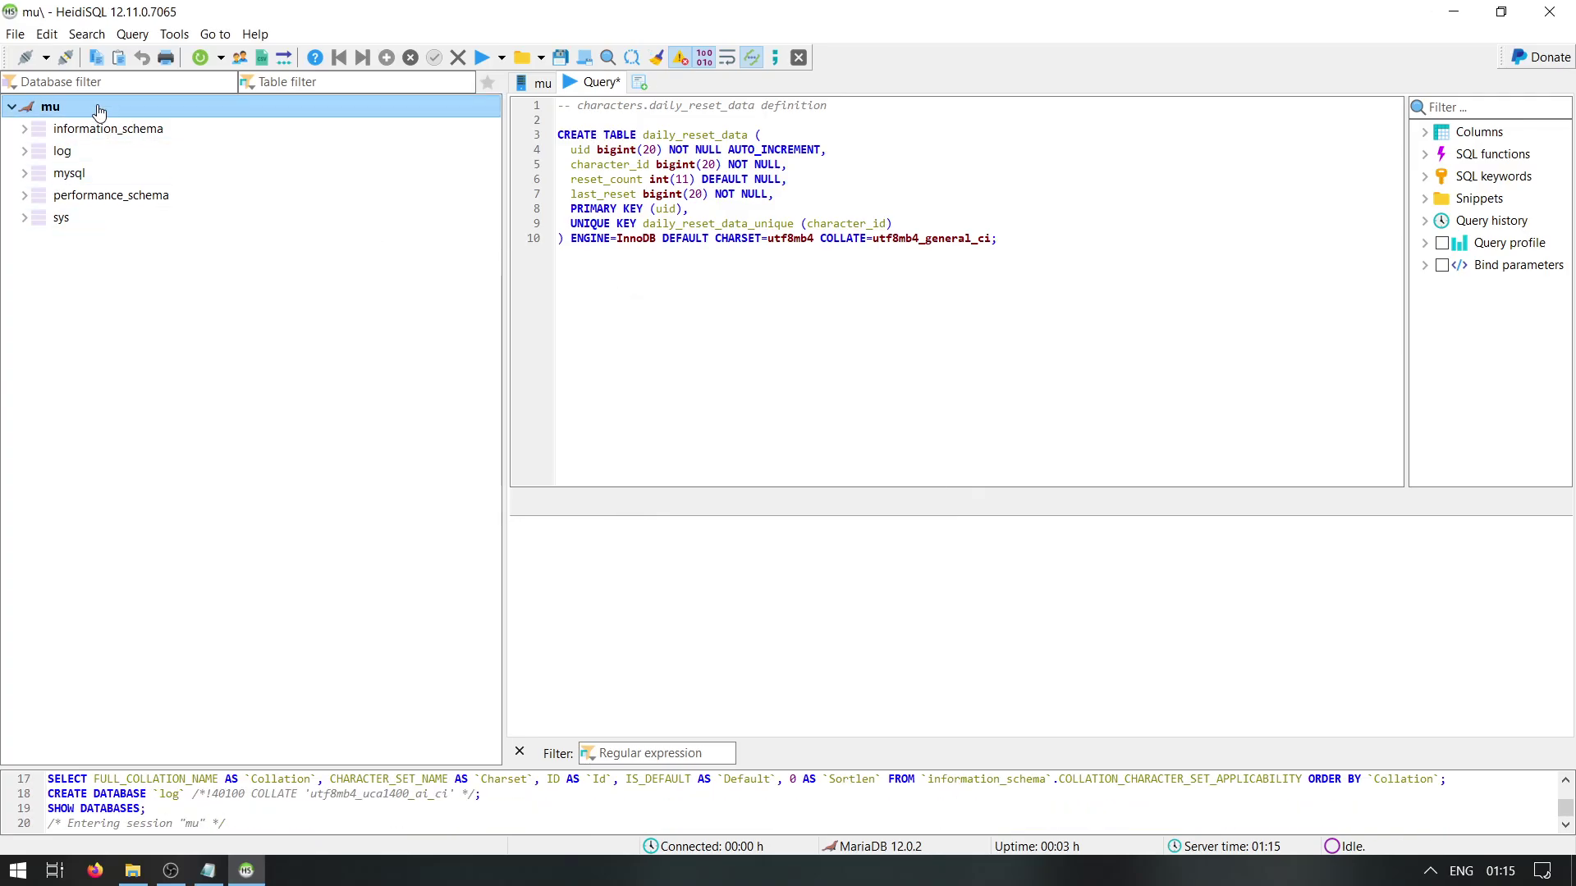
pyautogui.rightClick(98, 106)
pyautogui.moveTo(164, 225)
pyautogui.click(402, 221)
pyautogui.write('muonline')
pyautogui.press('Return')
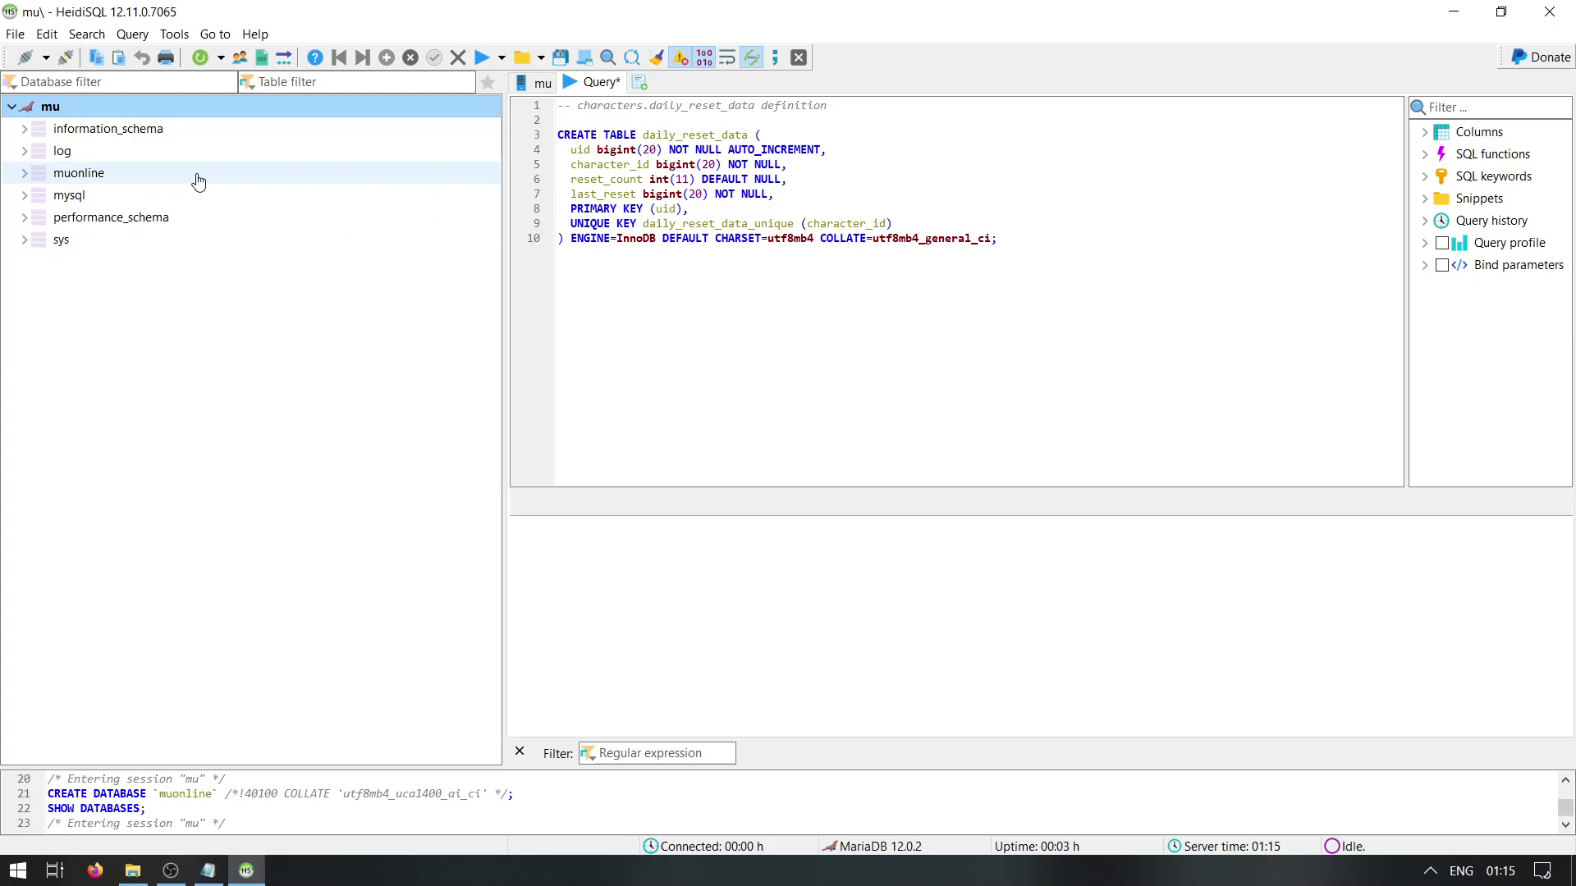
pyautogui.click(94, 155)
pyautogui.click(132, 870)
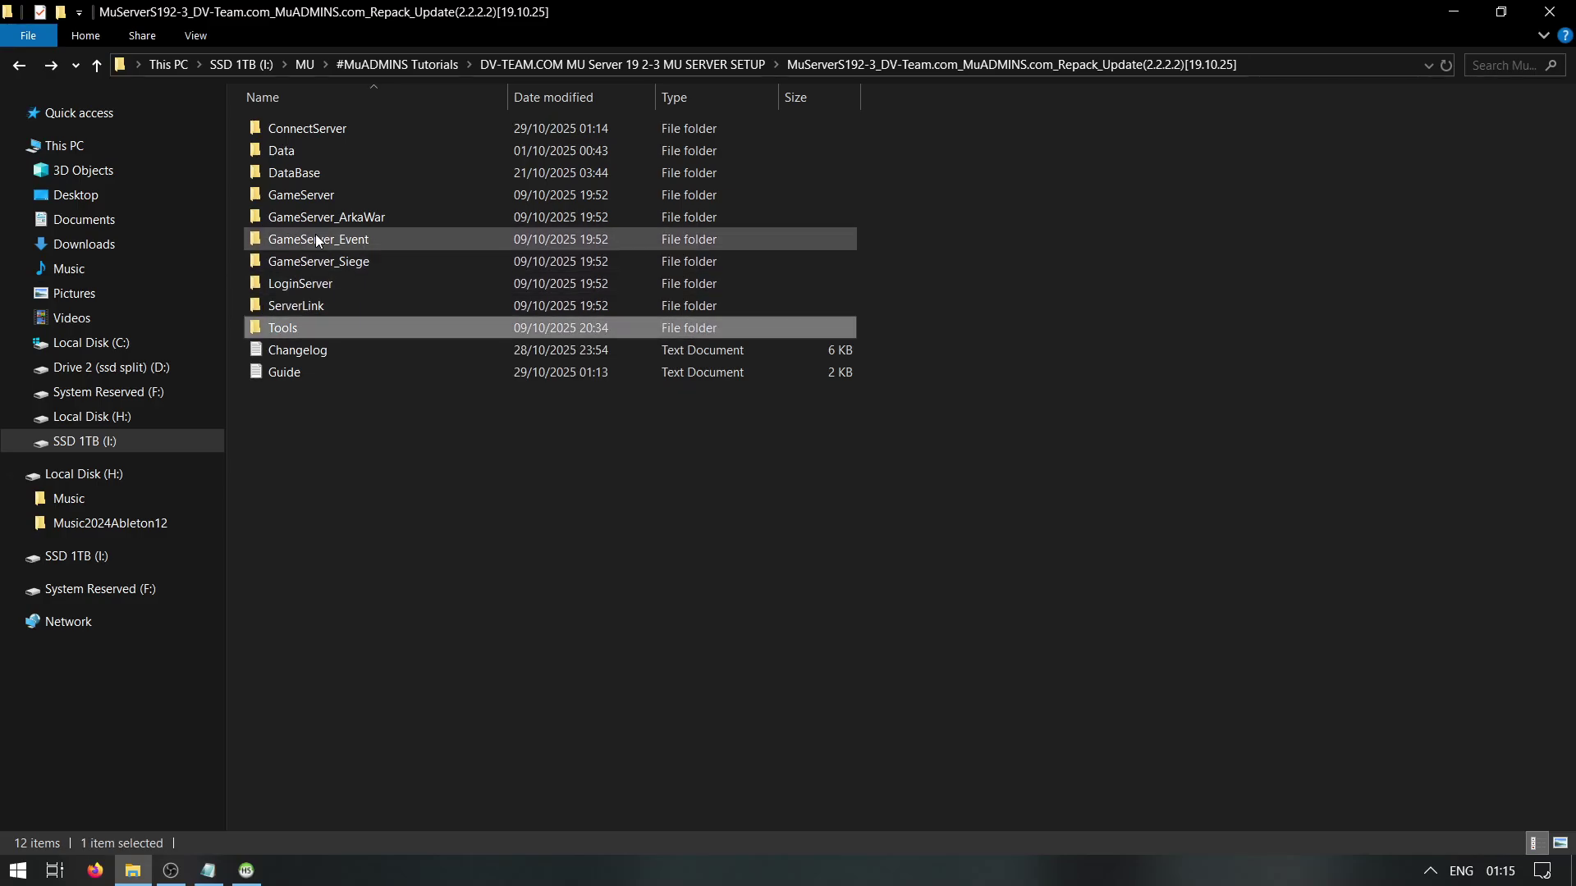
# Copy the full contents of log.sql from the DataBase folder
pyautogui.doubleClick(316, 173)
pyautogui.rightClick(292, 194)
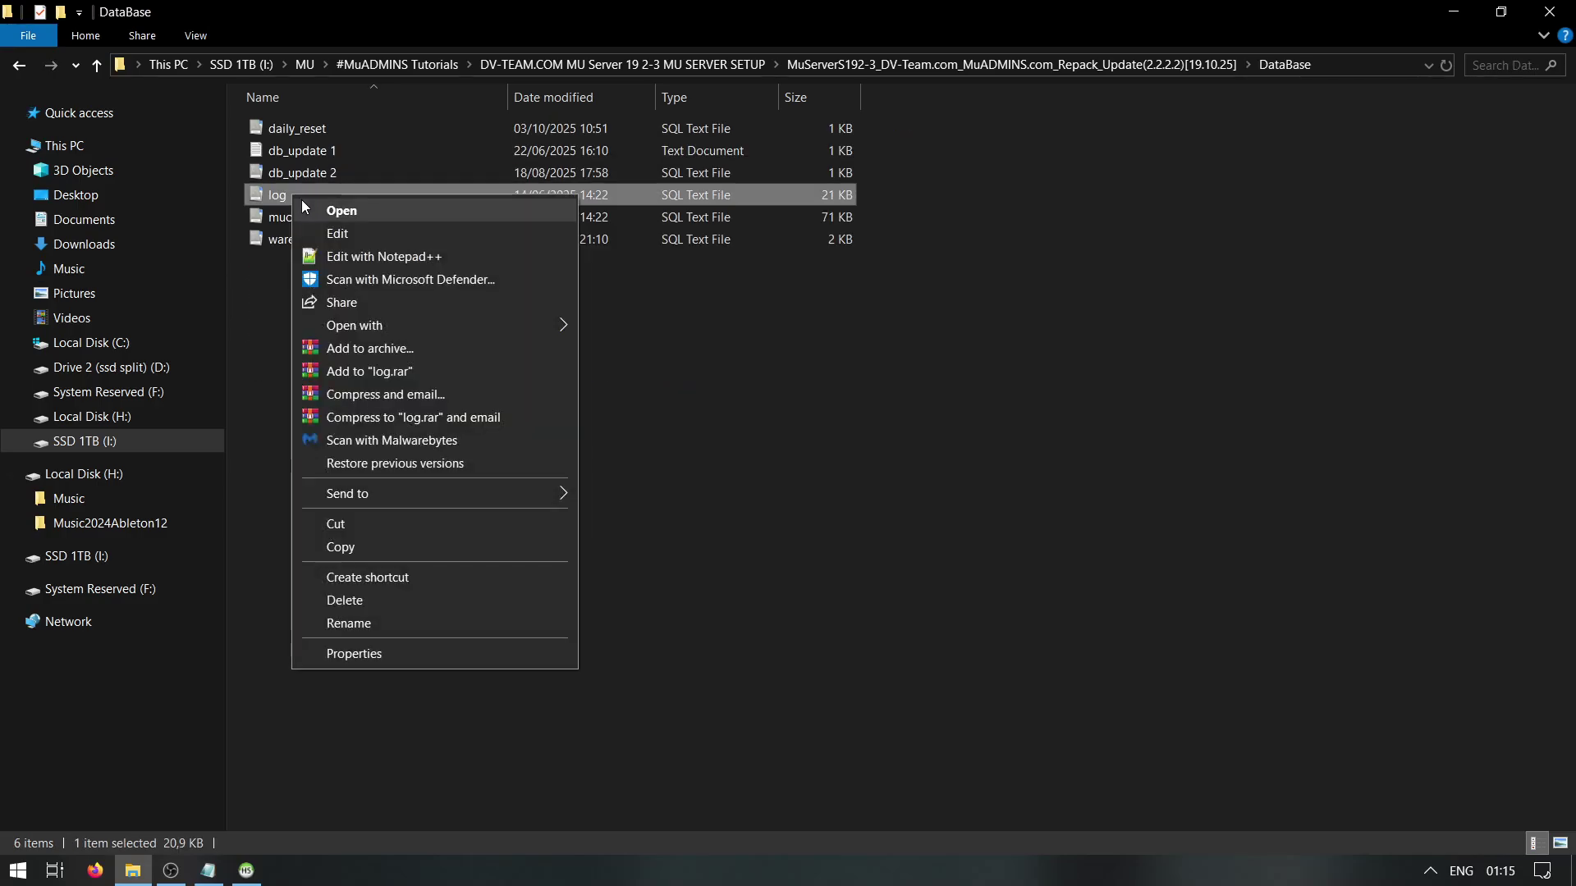
pyautogui.click(305, 209)
pyautogui.hotkey('ctrl', 'a')
pyautogui.rightClick(1085, 128)
pyautogui.click(1180, 182)
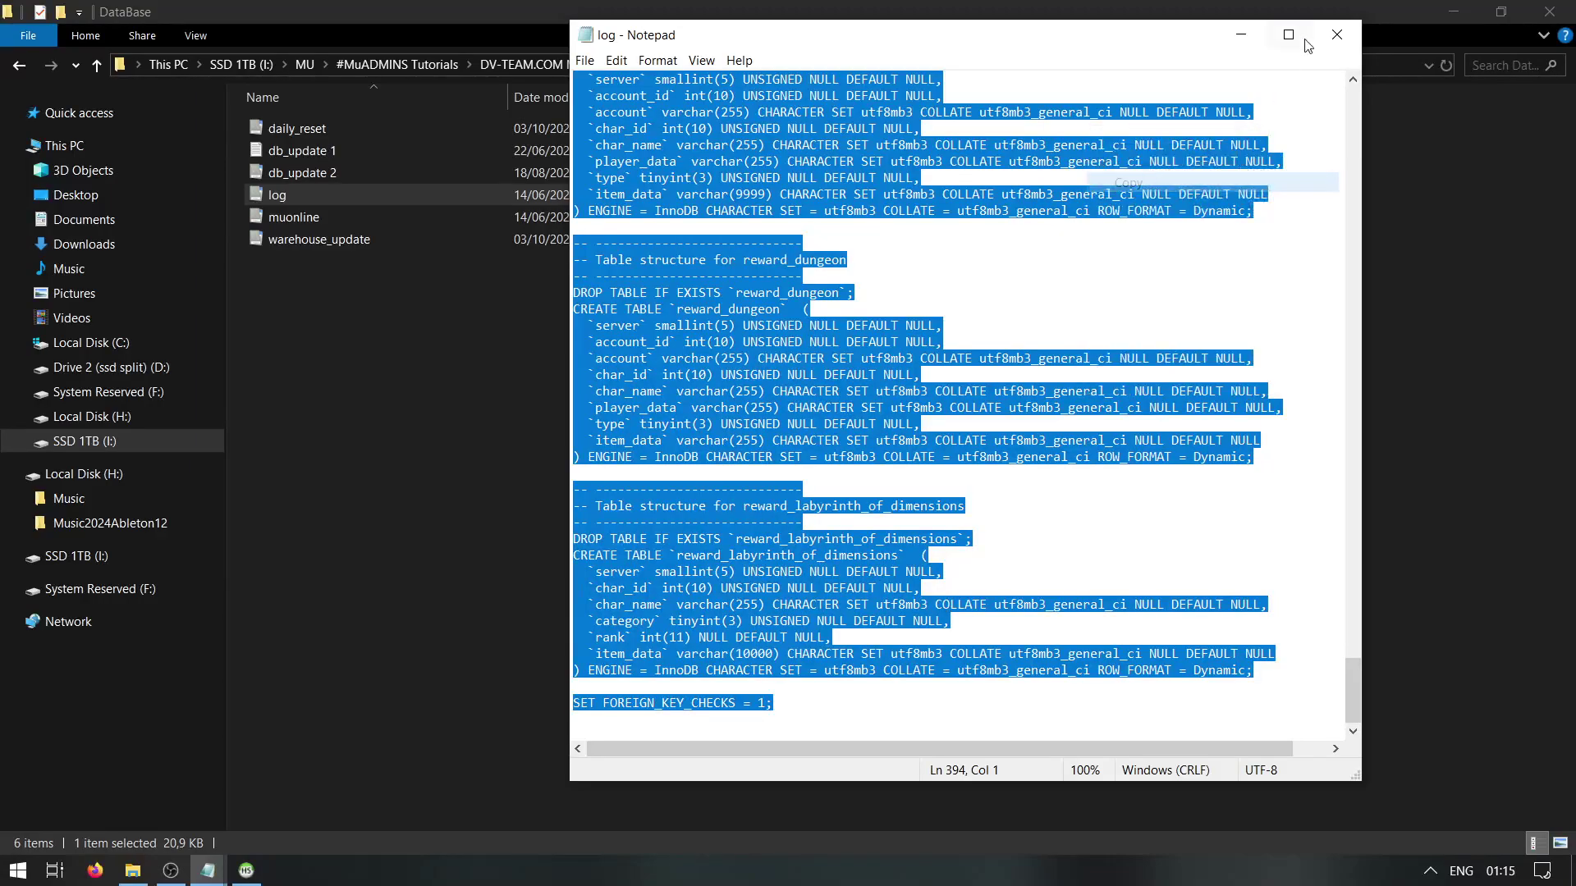
pyautogui.click(1337, 34)
# Paste the log script into HeidiSQL's query editor and run it against the log database
pyautogui.click(247, 871)
pyautogui.rightClick(759, 219)
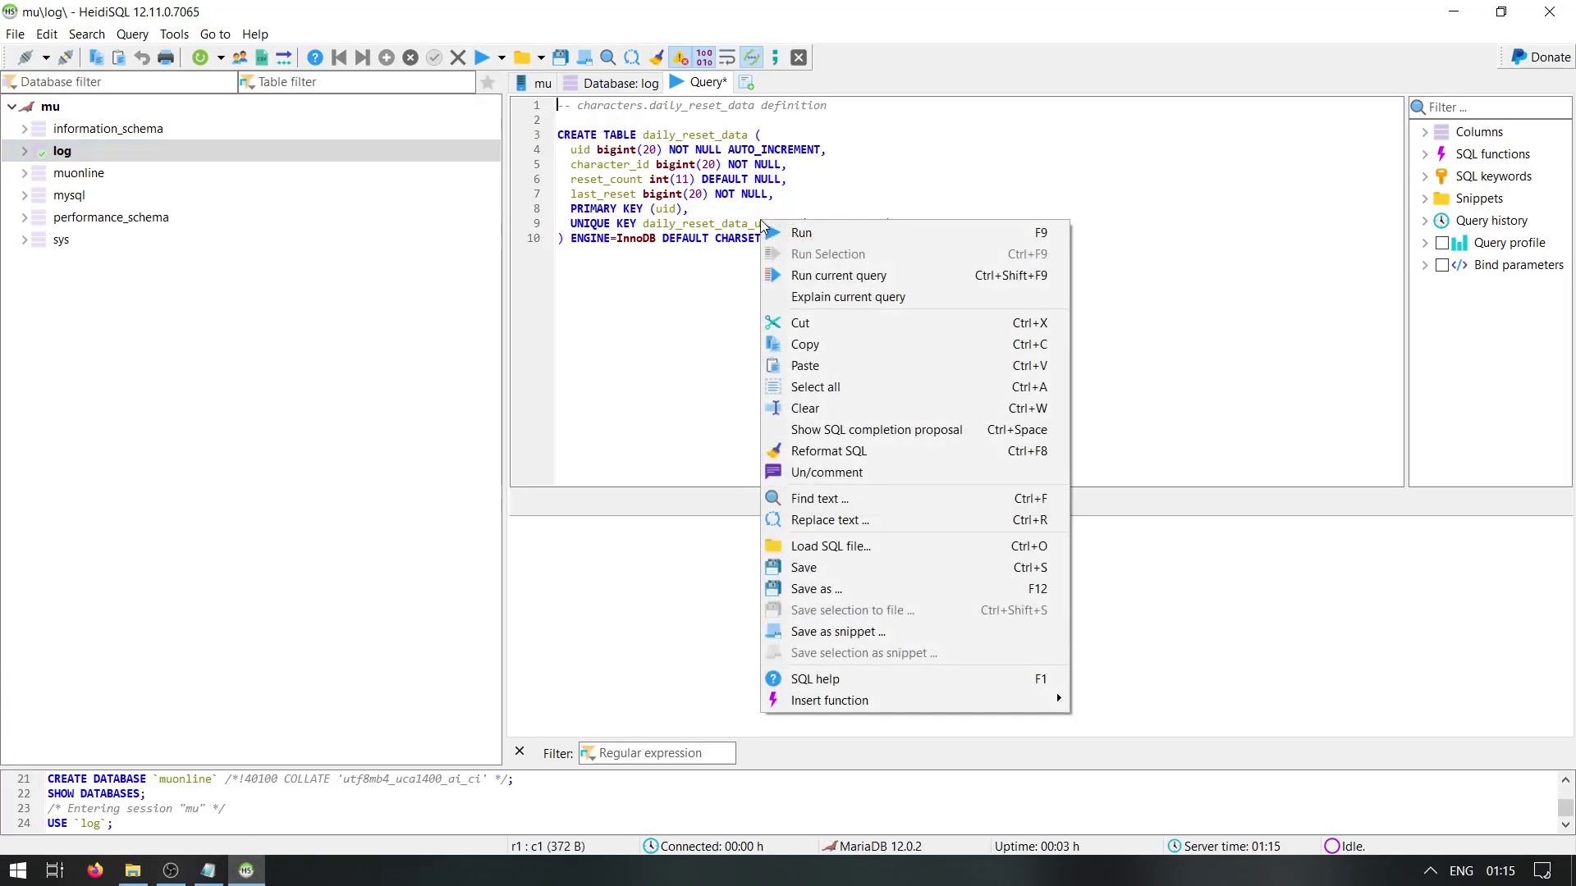
pyautogui.click(812, 385)
pyautogui.rightClick(743, 199)
pyautogui.click(803, 344)
pyautogui.click(306, 150)
pyautogui.click(484, 63)
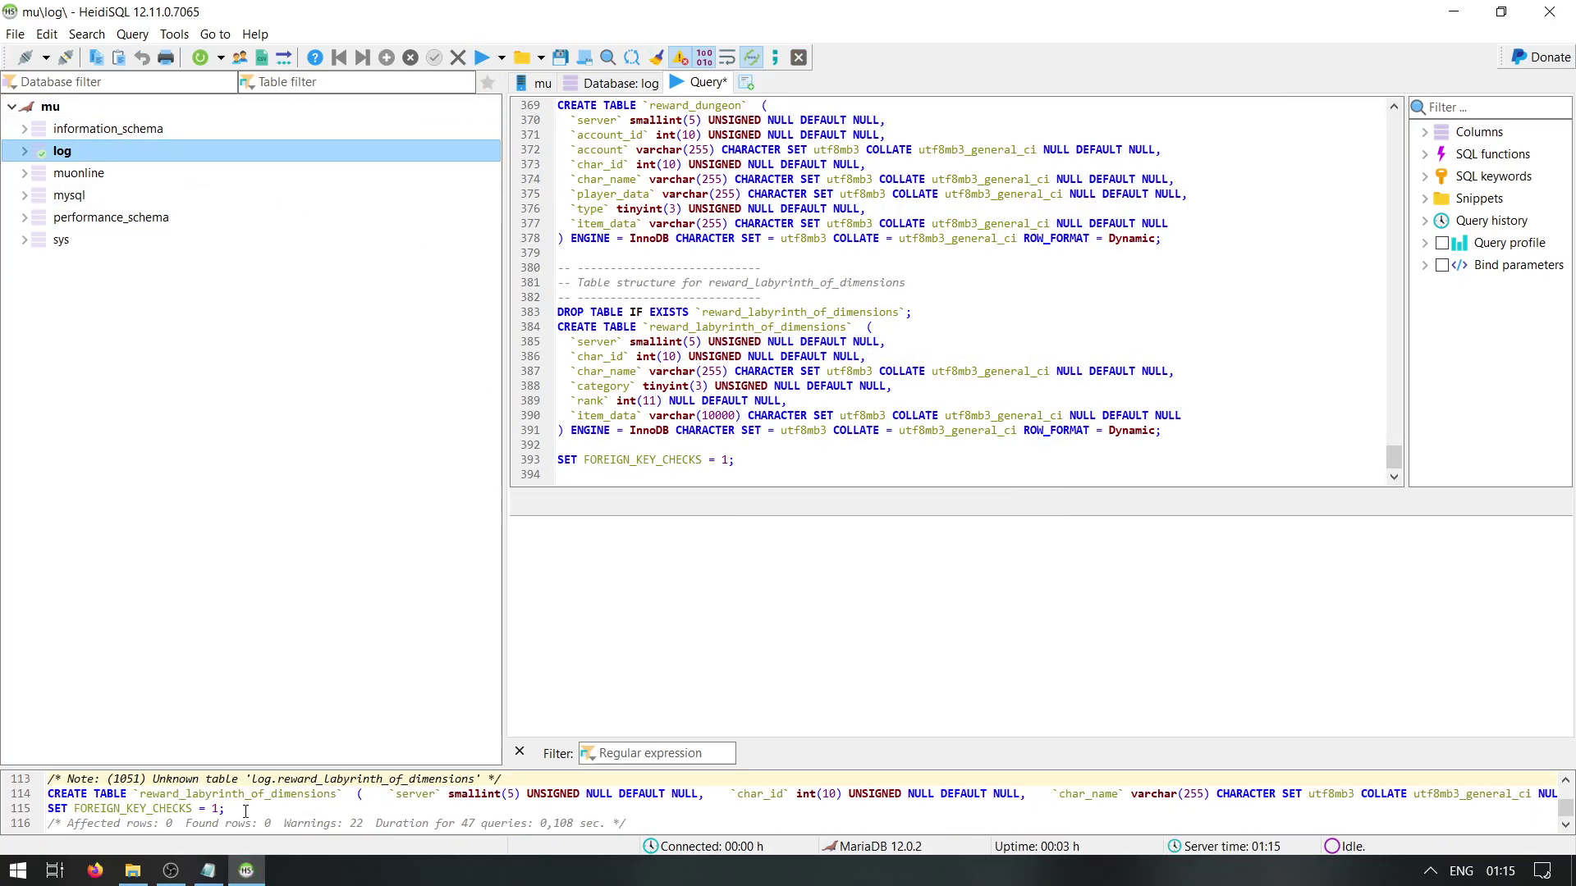
# Copy the full contents of muonline.sql
pyautogui.click(246, 871)
pyautogui.rightClick(306, 217)
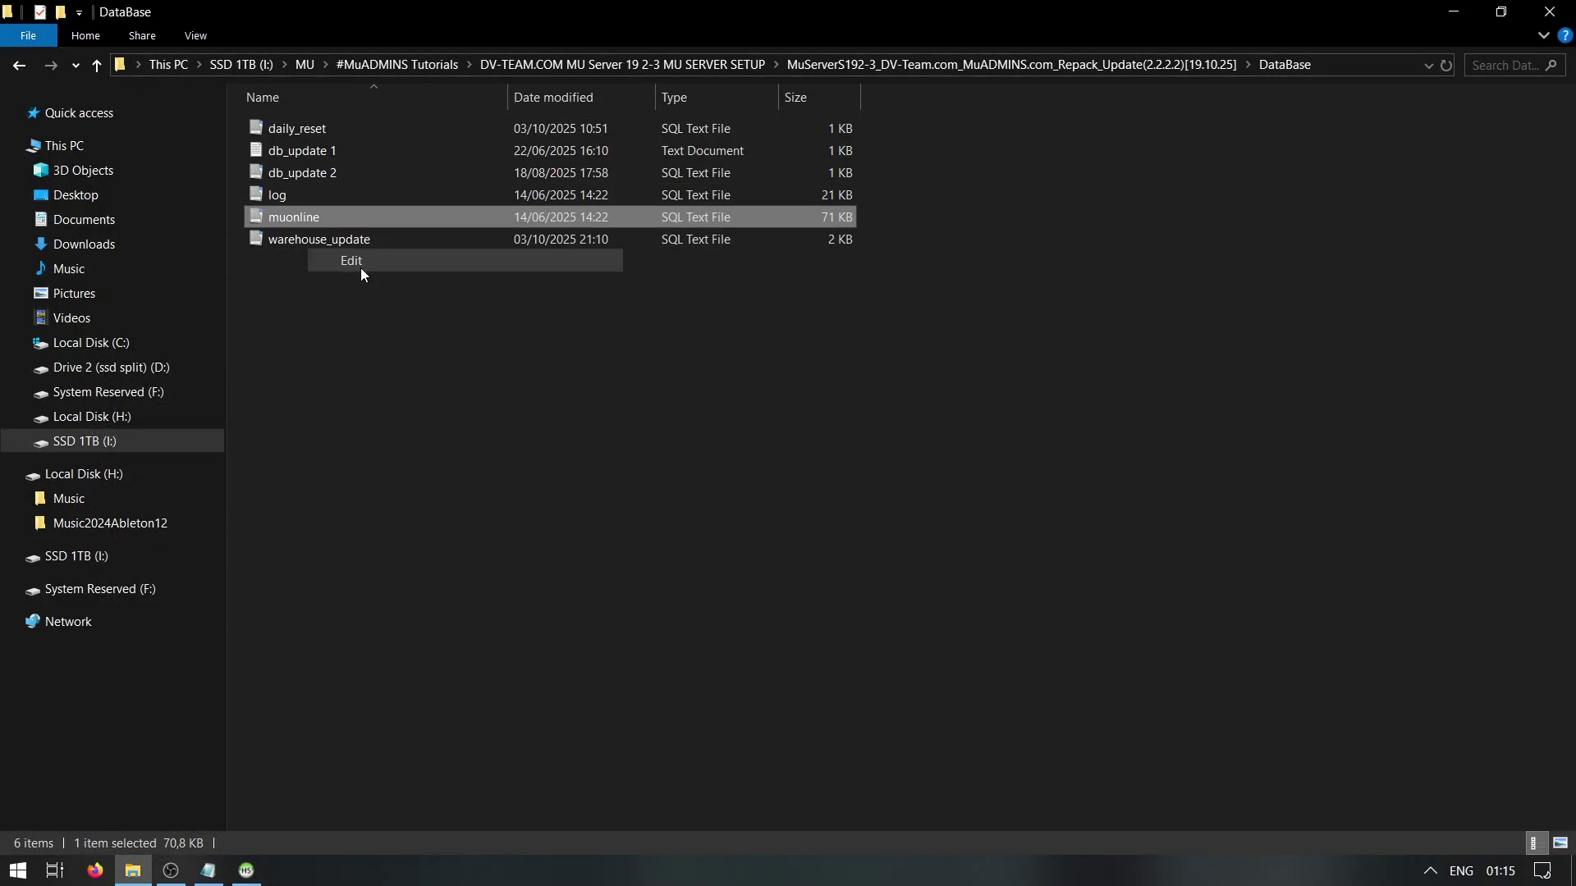
pyautogui.click(361, 261)
pyautogui.hotkey('ctrl', 'a')
pyautogui.rightClick(907, 212)
pyautogui.click(950, 264)
pyautogui.click(1337, 35)
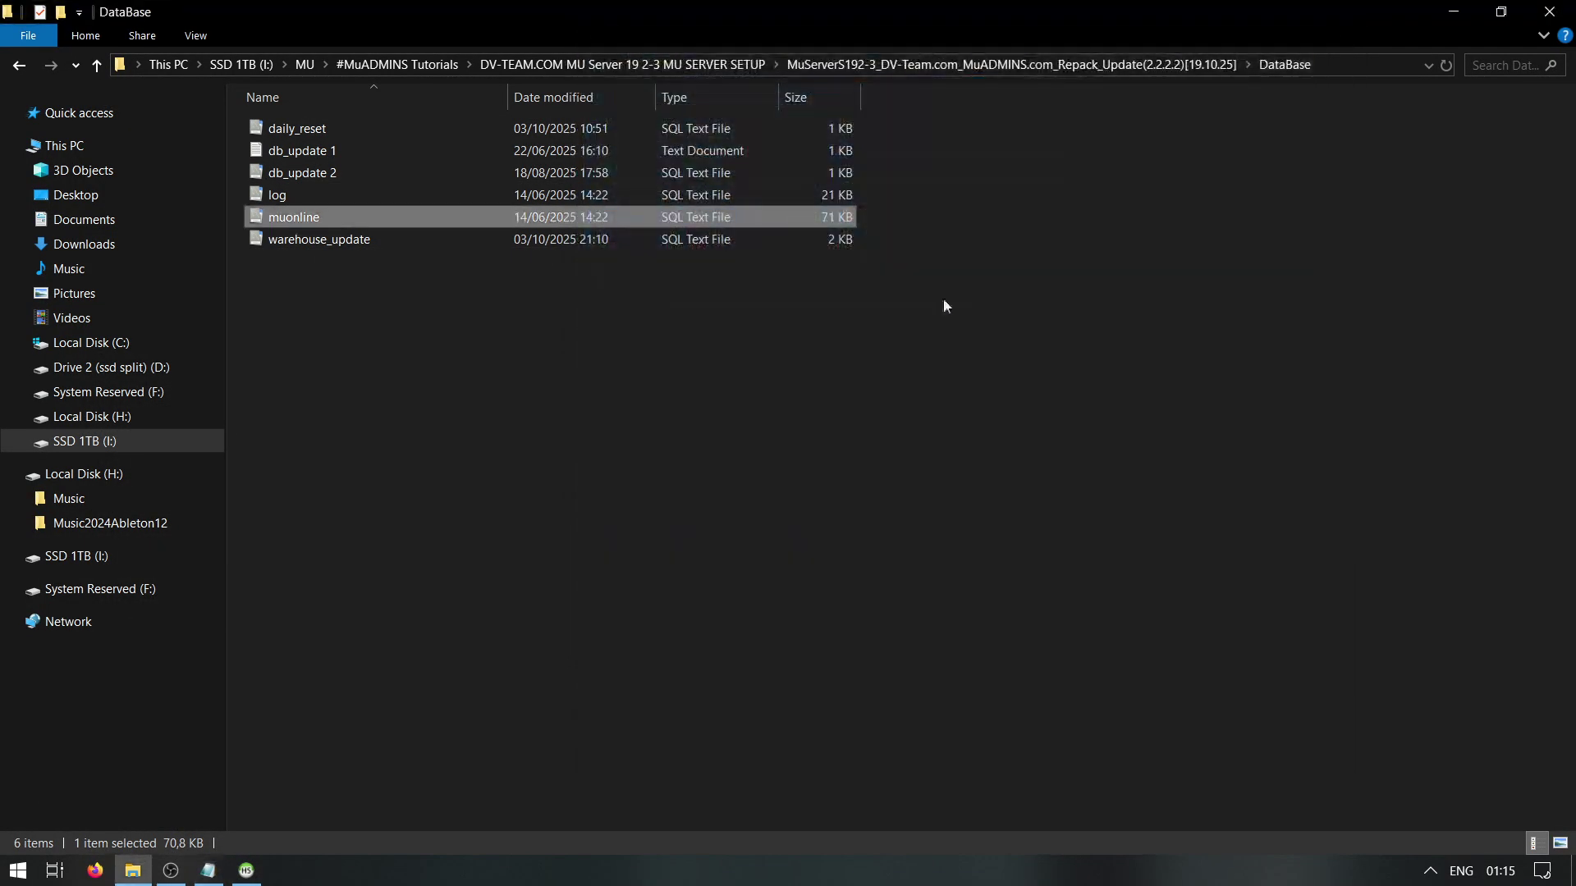
# Paste the muonline script into the query editor, run it on muonline, and dismiss the error
pyautogui.click(246, 871)
pyautogui.click(123, 175)
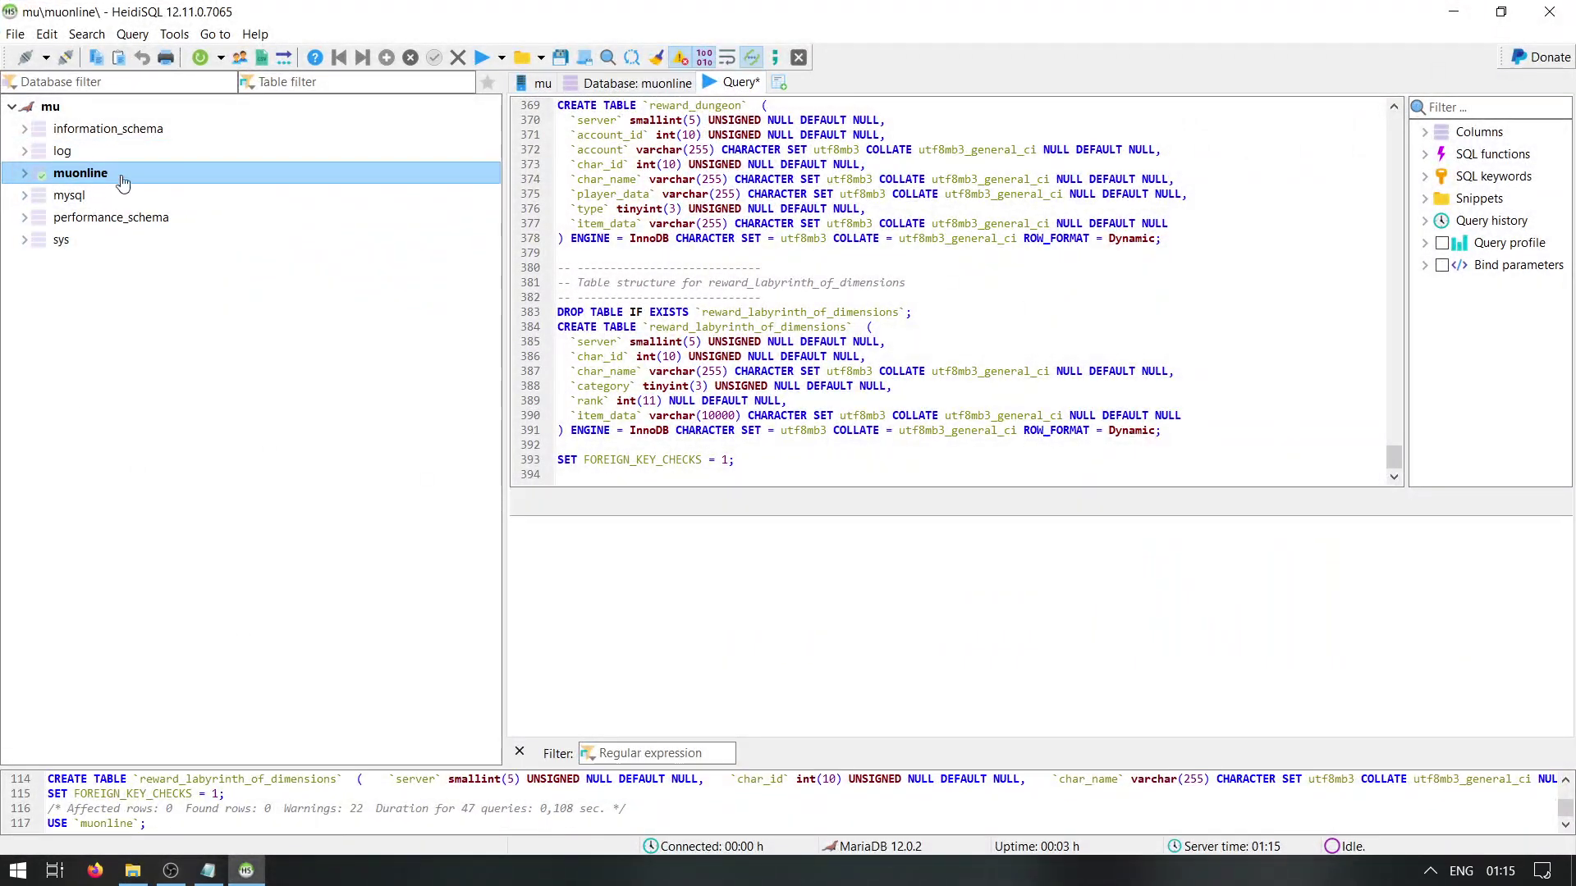
pyautogui.hotkey('ctrl', 'a')
pyautogui.hotkey('ctrl', 'v')
pyautogui.rightClick(625, 136)
pyautogui.press('Escape')
pyautogui.hotkey('ctrl', 'a')
pyautogui.rightClick(625, 187)
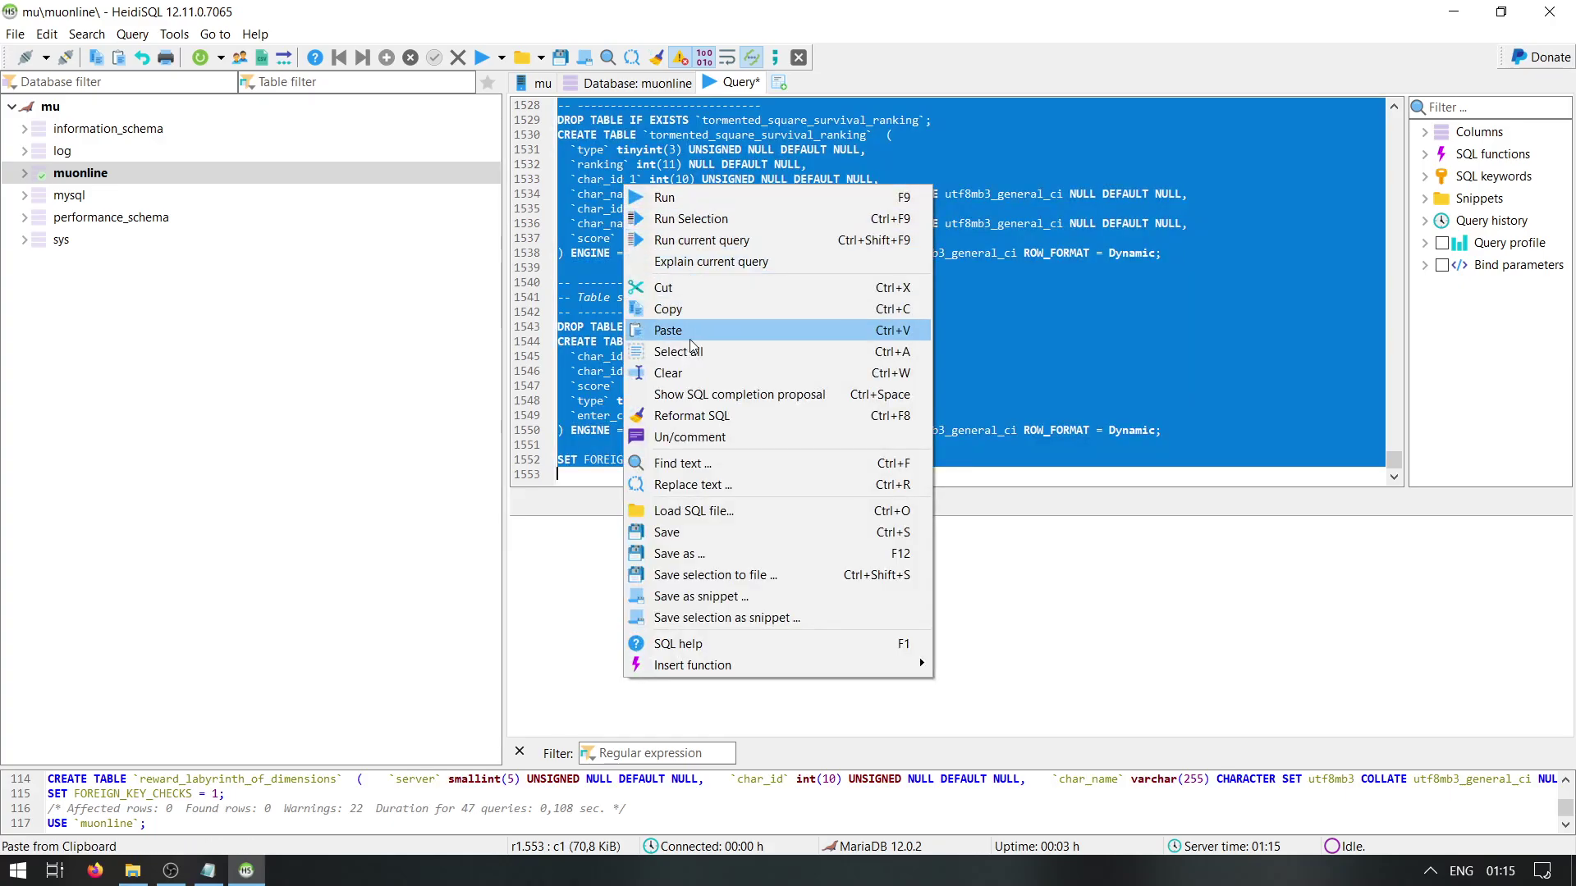
pyautogui.click(667, 330)
pyautogui.click(483, 65)
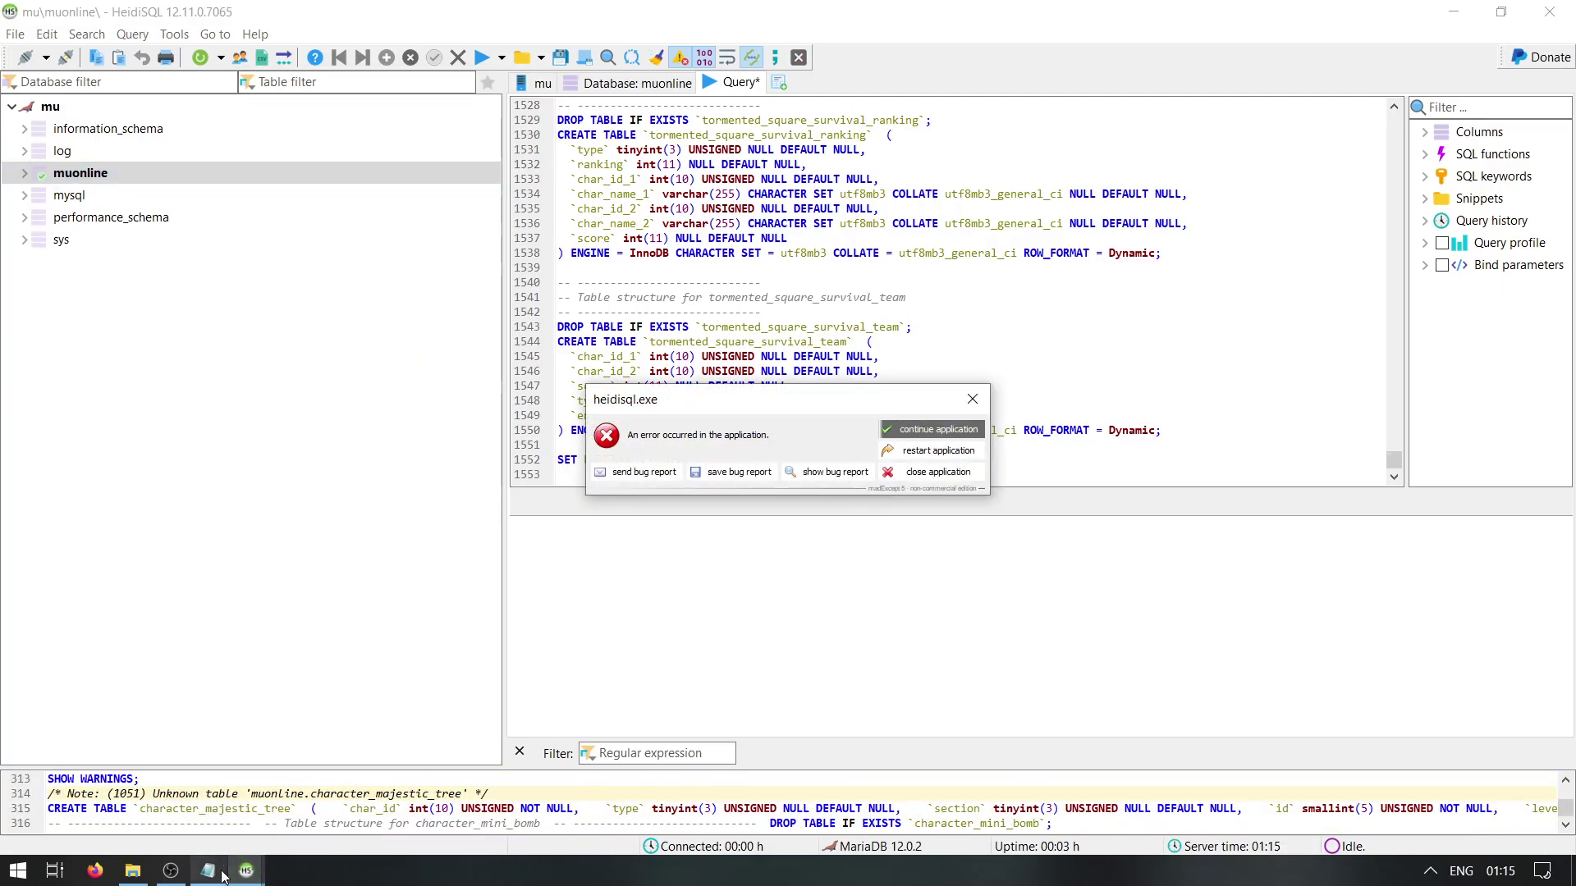
pyautogui.click(936, 430)
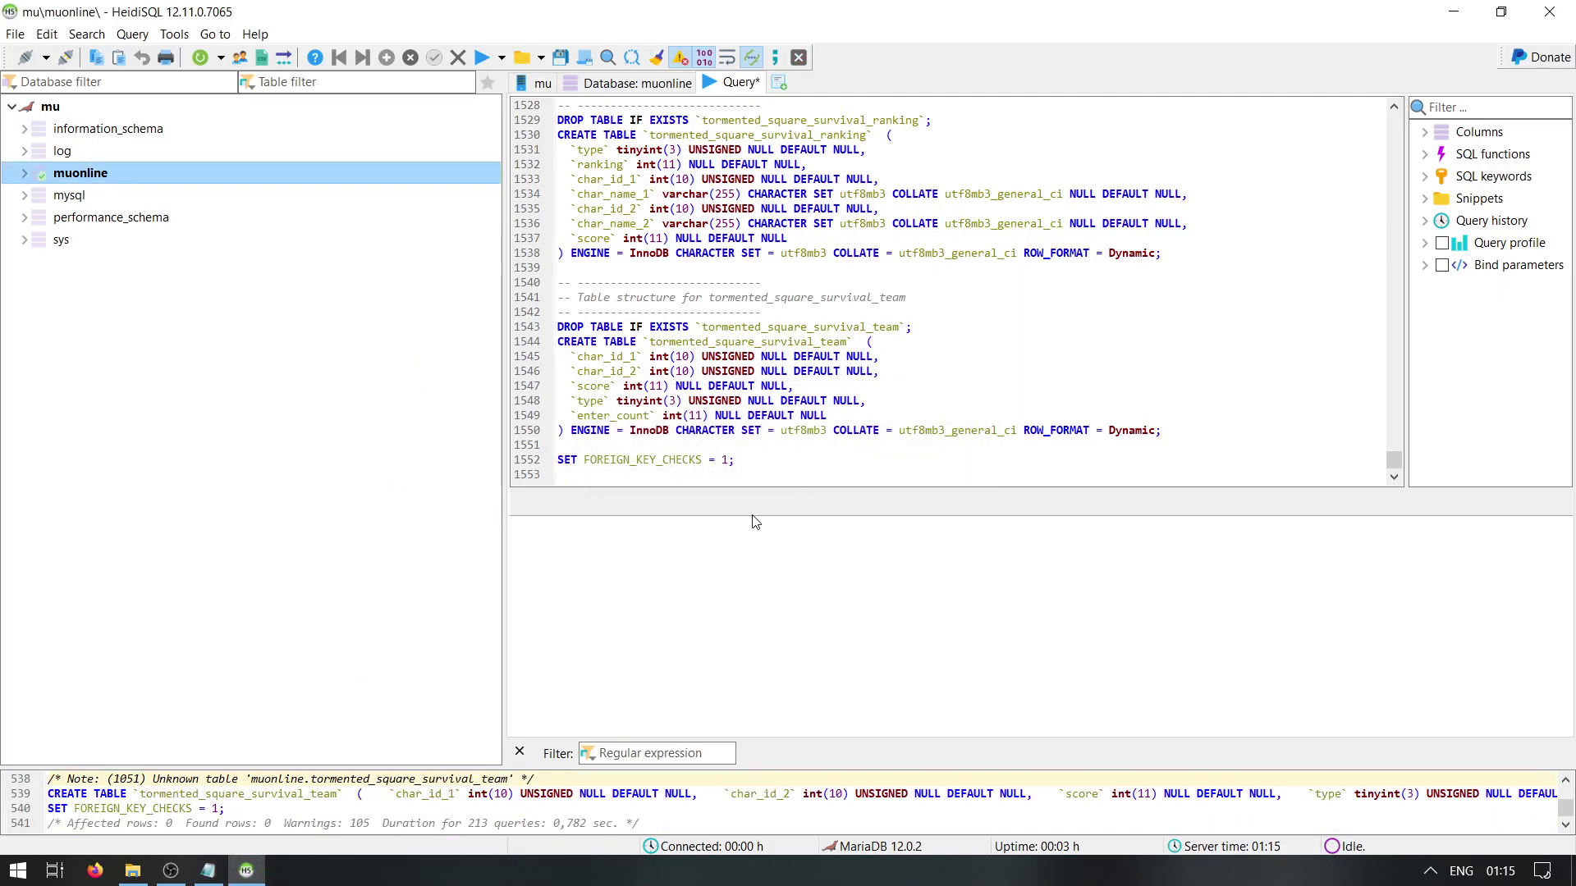
pyautogui.click(247, 872)
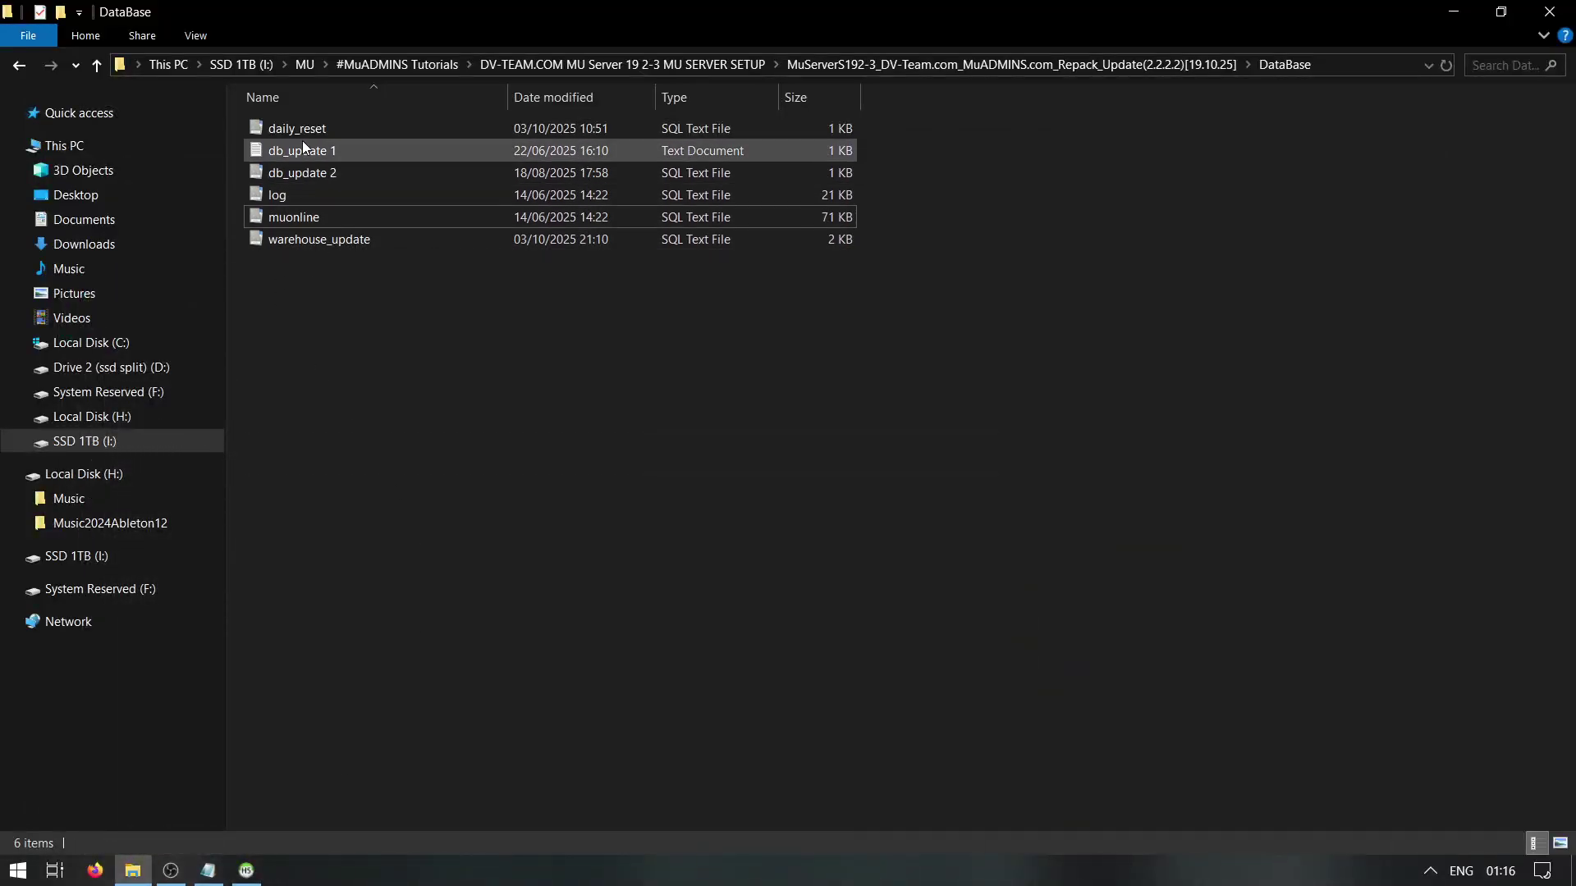
# Run the db_update 1 event_labyrinth_settings table script against muonline
pyautogui.rightClick(313, 159)
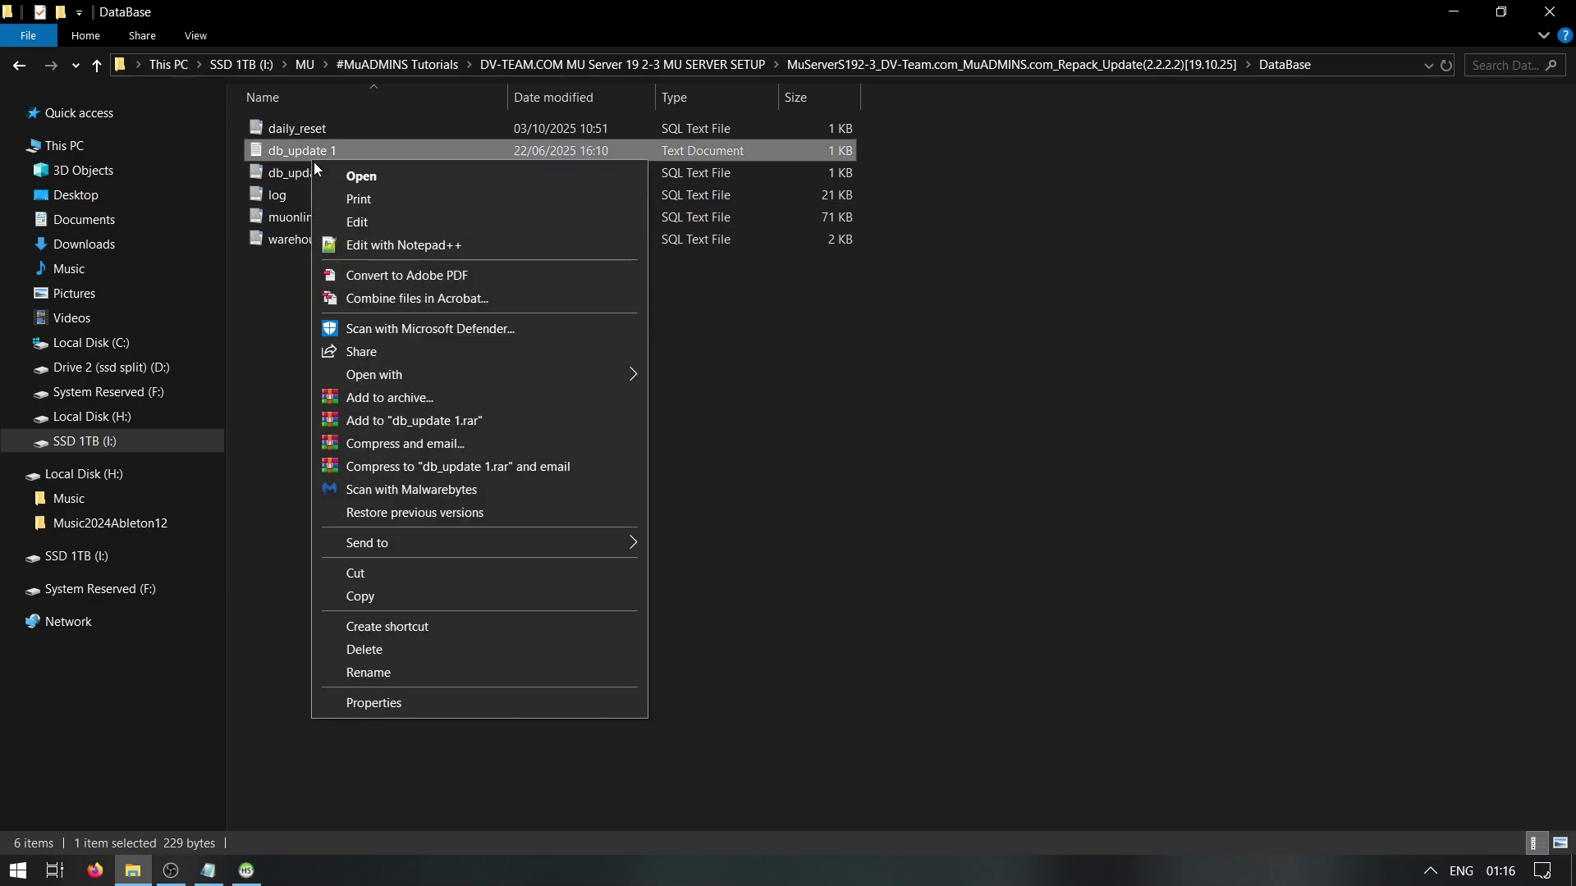
pyautogui.click(353, 215)
pyautogui.hotkey('ctrl', 'a')
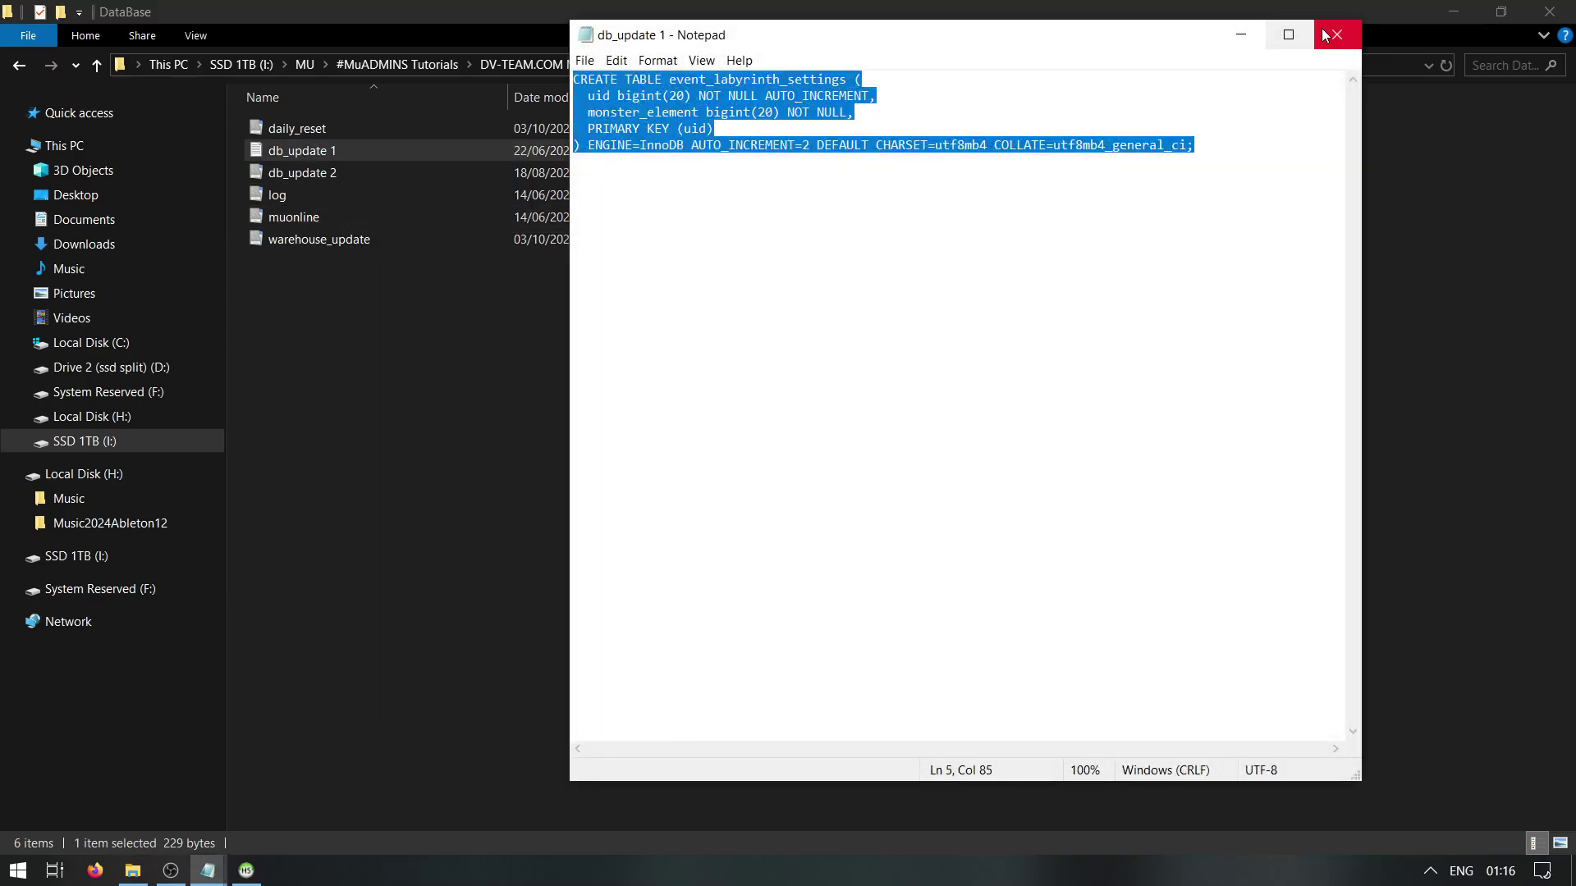
pyautogui.click(1321, 28)
pyautogui.click(246, 870)
pyautogui.click(657, 163)
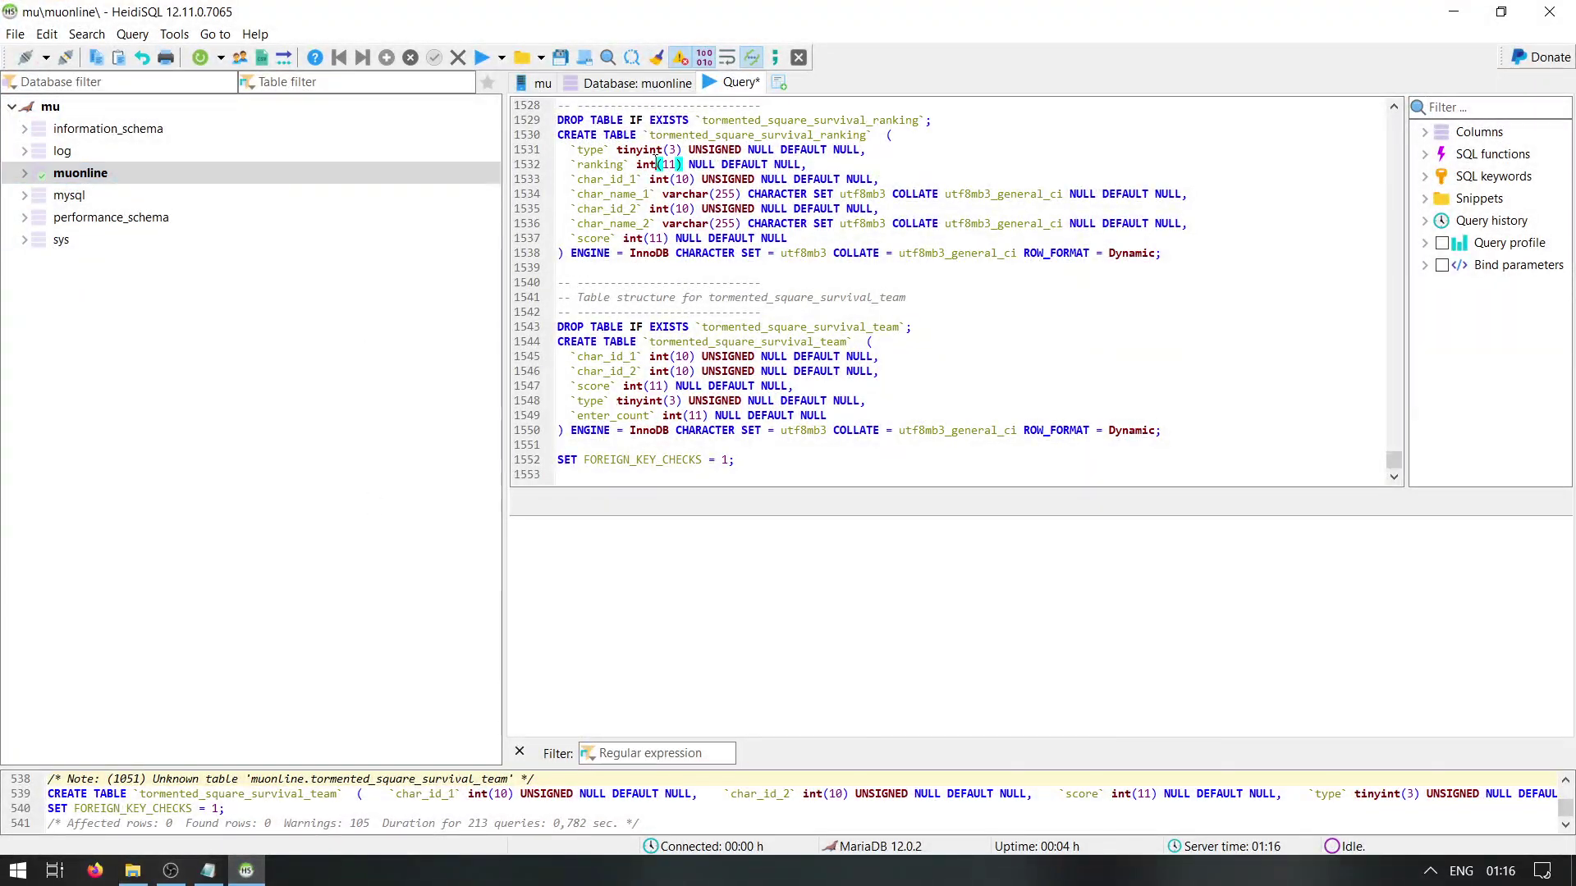
pyautogui.hotkey('ctrl', 'a')
pyautogui.hotkey('ctrl', 'v')
pyautogui.click(183, 176)
pyautogui.click(489, 61)
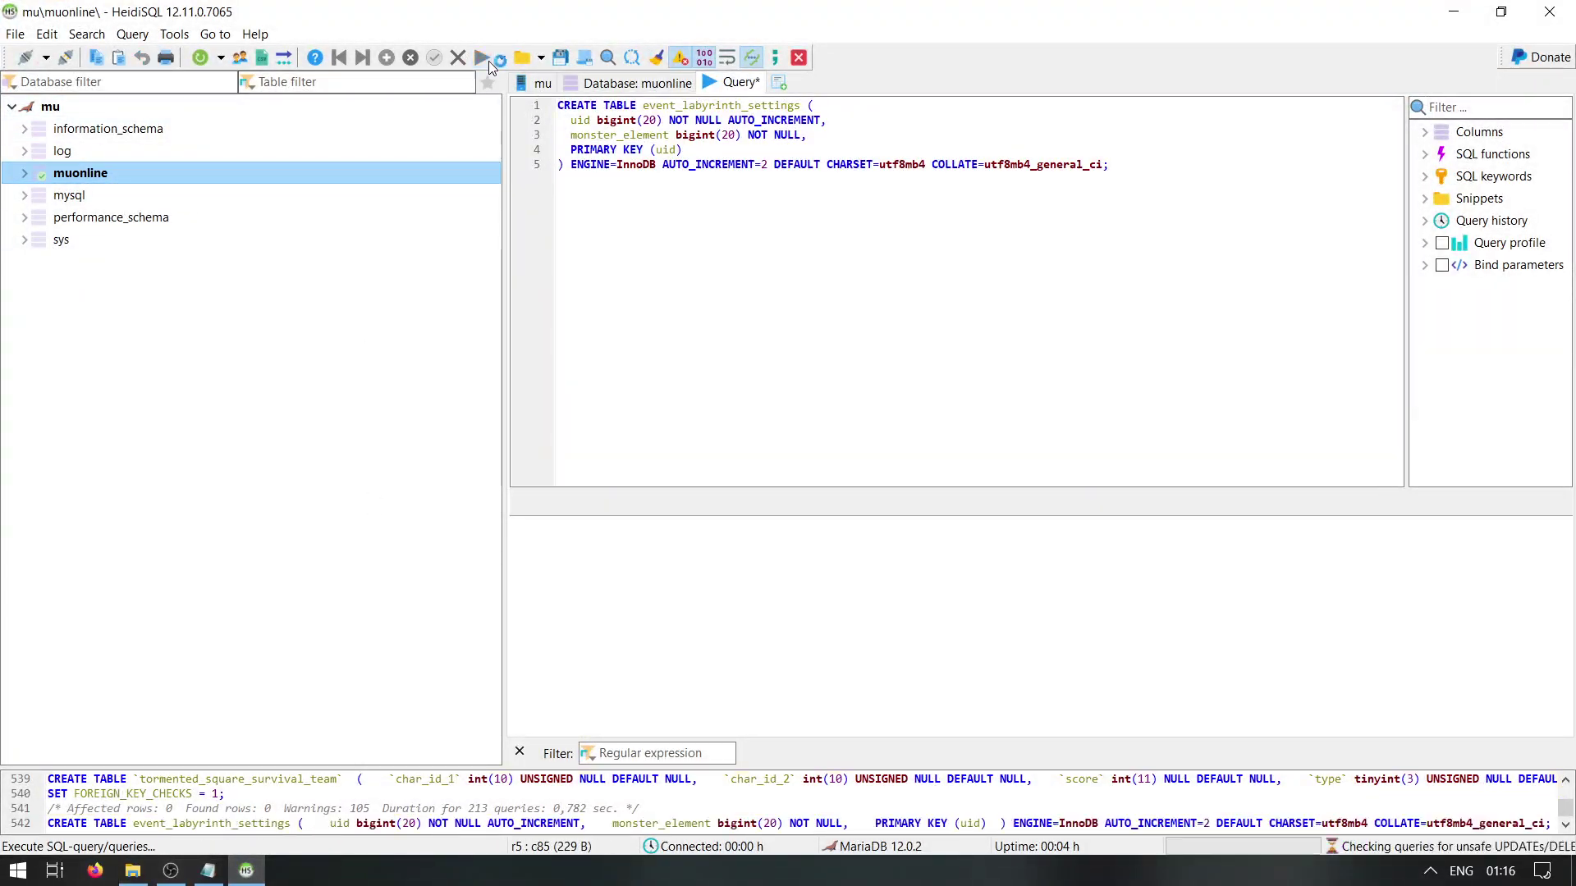
pyautogui.click(246, 870)
# Run the db_update 2 ALTER TABLE accounts statement against muonline
pyautogui.rightClick(298, 166)
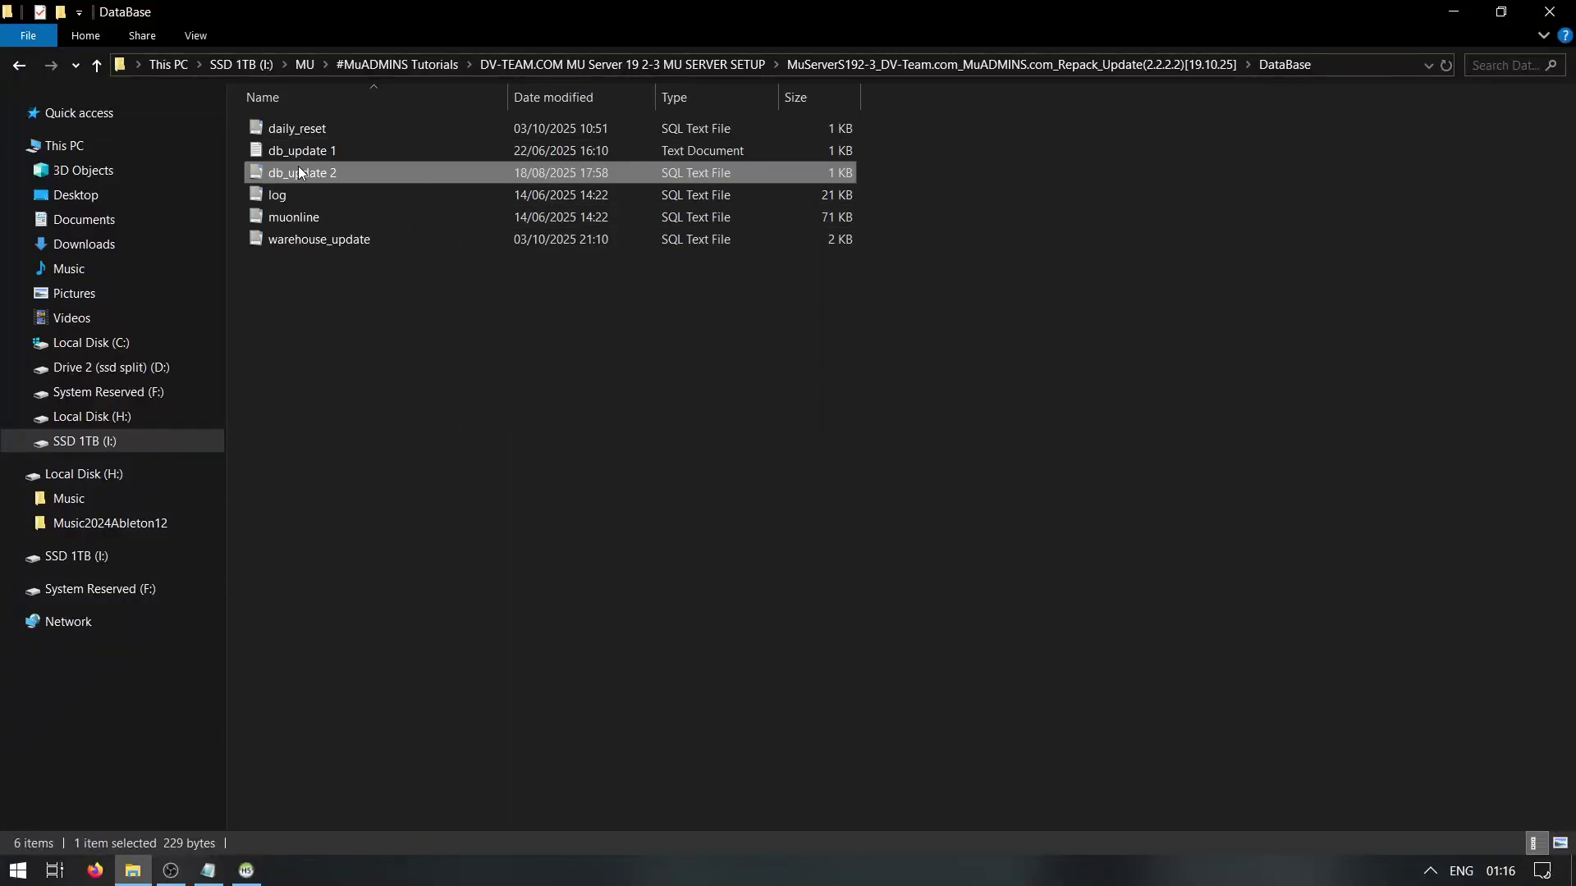
pyautogui.click(353, 210)
pyautogui.hotkey('ctrl', 'a')
pyautogui.hotkey('ctrl', 'c')
pyautogui.click(1316, 45)
pyautogui.click(246, 870)
pyautogui.click(602, 188)
pyautogui.hotkey('ctrl', 'a')
pyautogui.hotkey('ctrl', 'v')
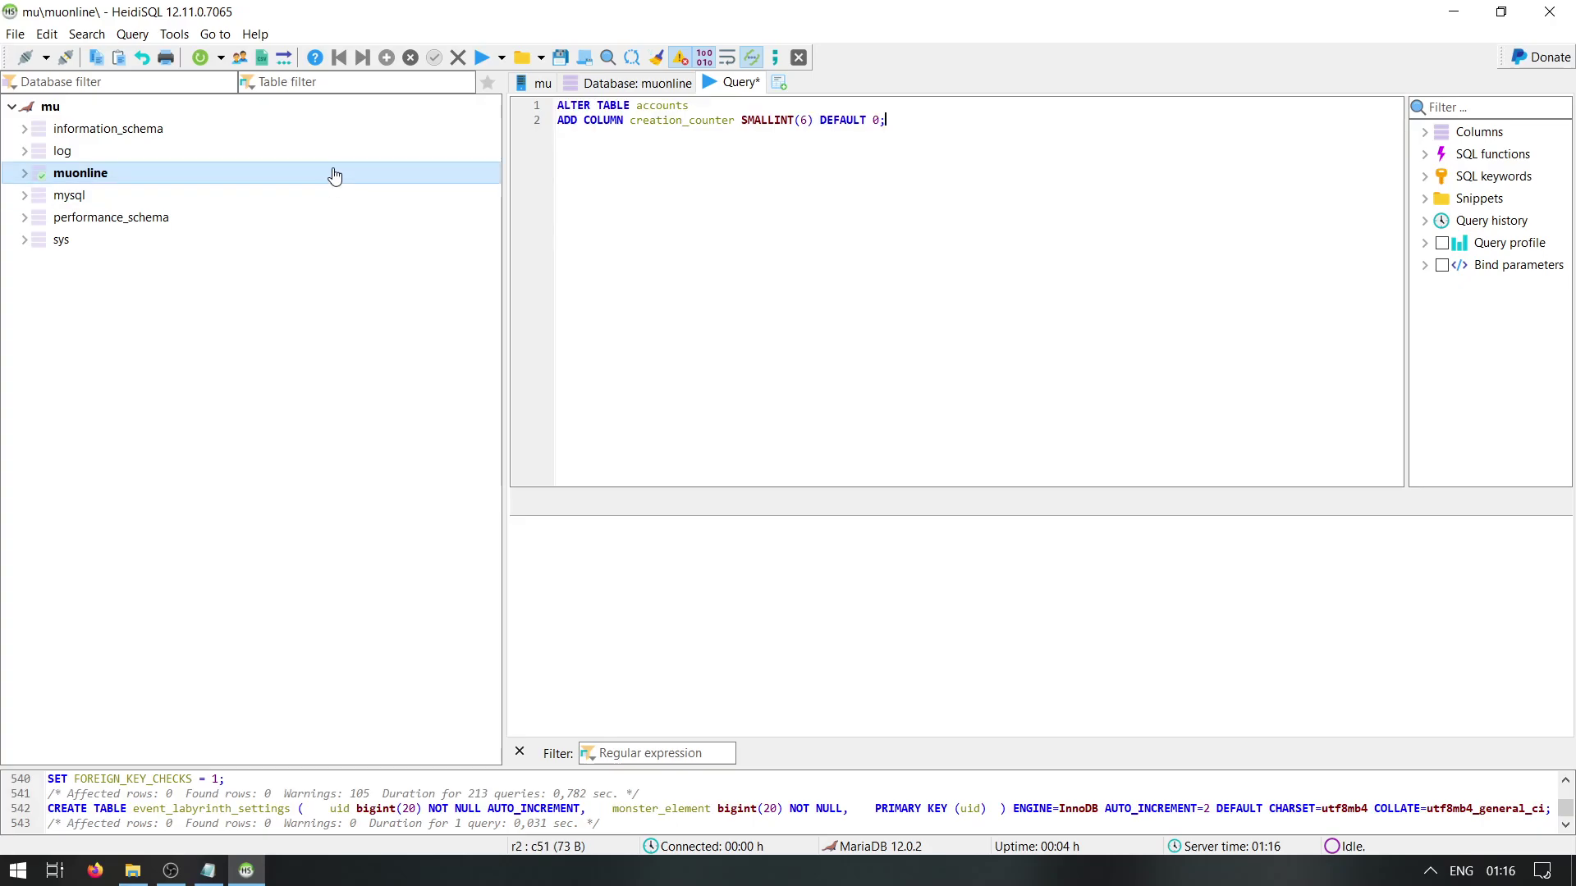
pyautogui.click(454, 174)
pyautogui.press('F9')
pyautogui.click(238, 878)
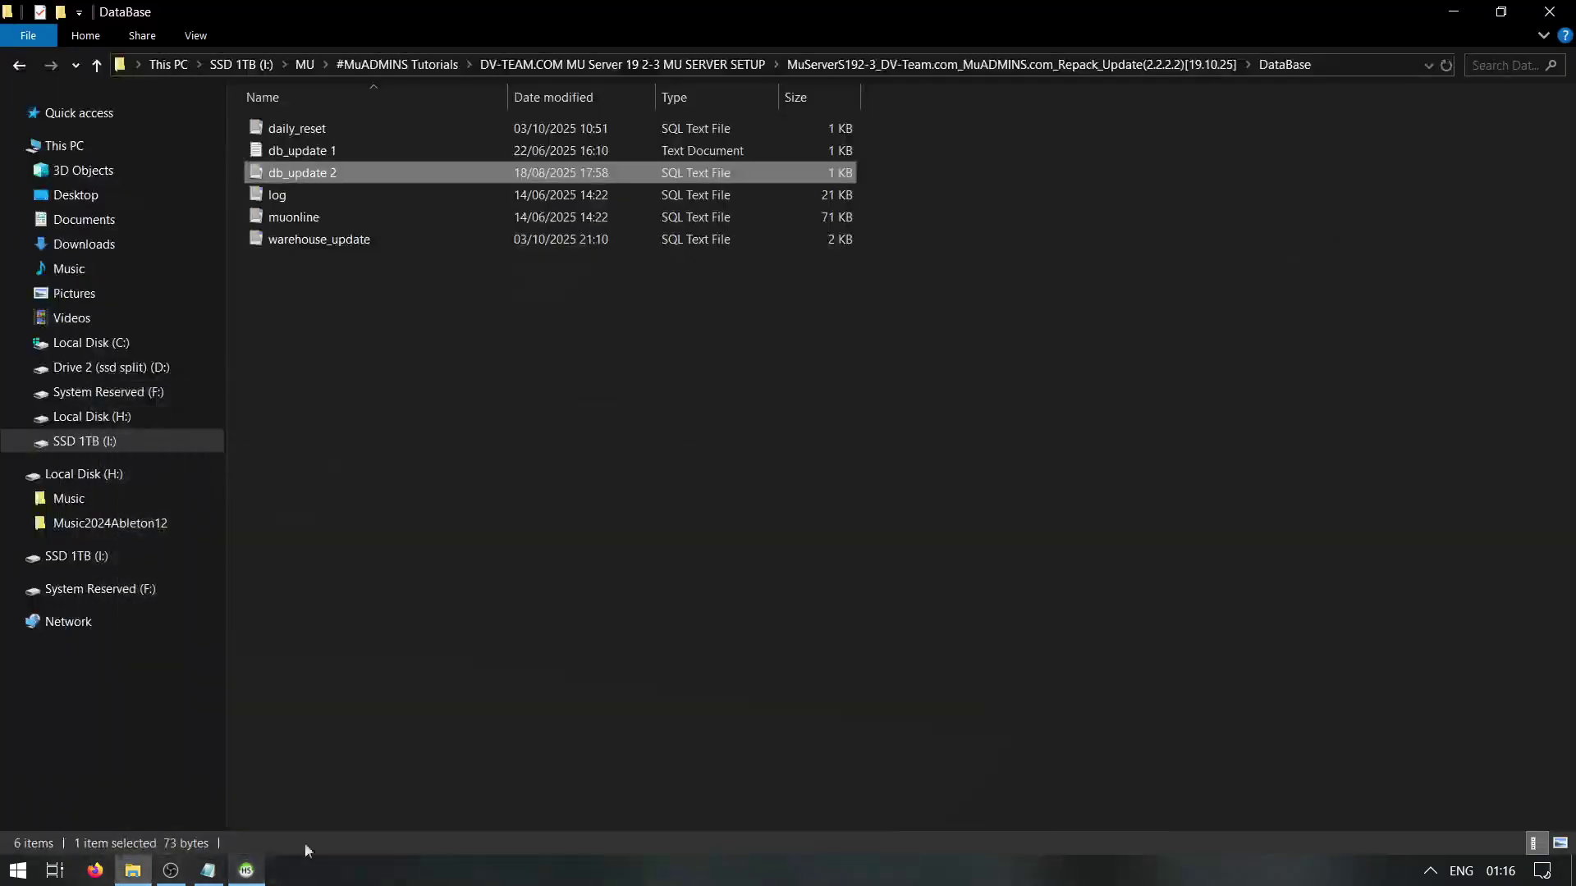
# Run the warehouse_update migration script against muonline
pyautogui.rightClick(317, 243)
pyautogui.click(385, 282)
pyautogui.hotkey('ctrl', 'a')
pyautogui.hotkey('ctrl', 'c')
pyautogui.click(1344, 33)
pyautogui.click(271, 868)
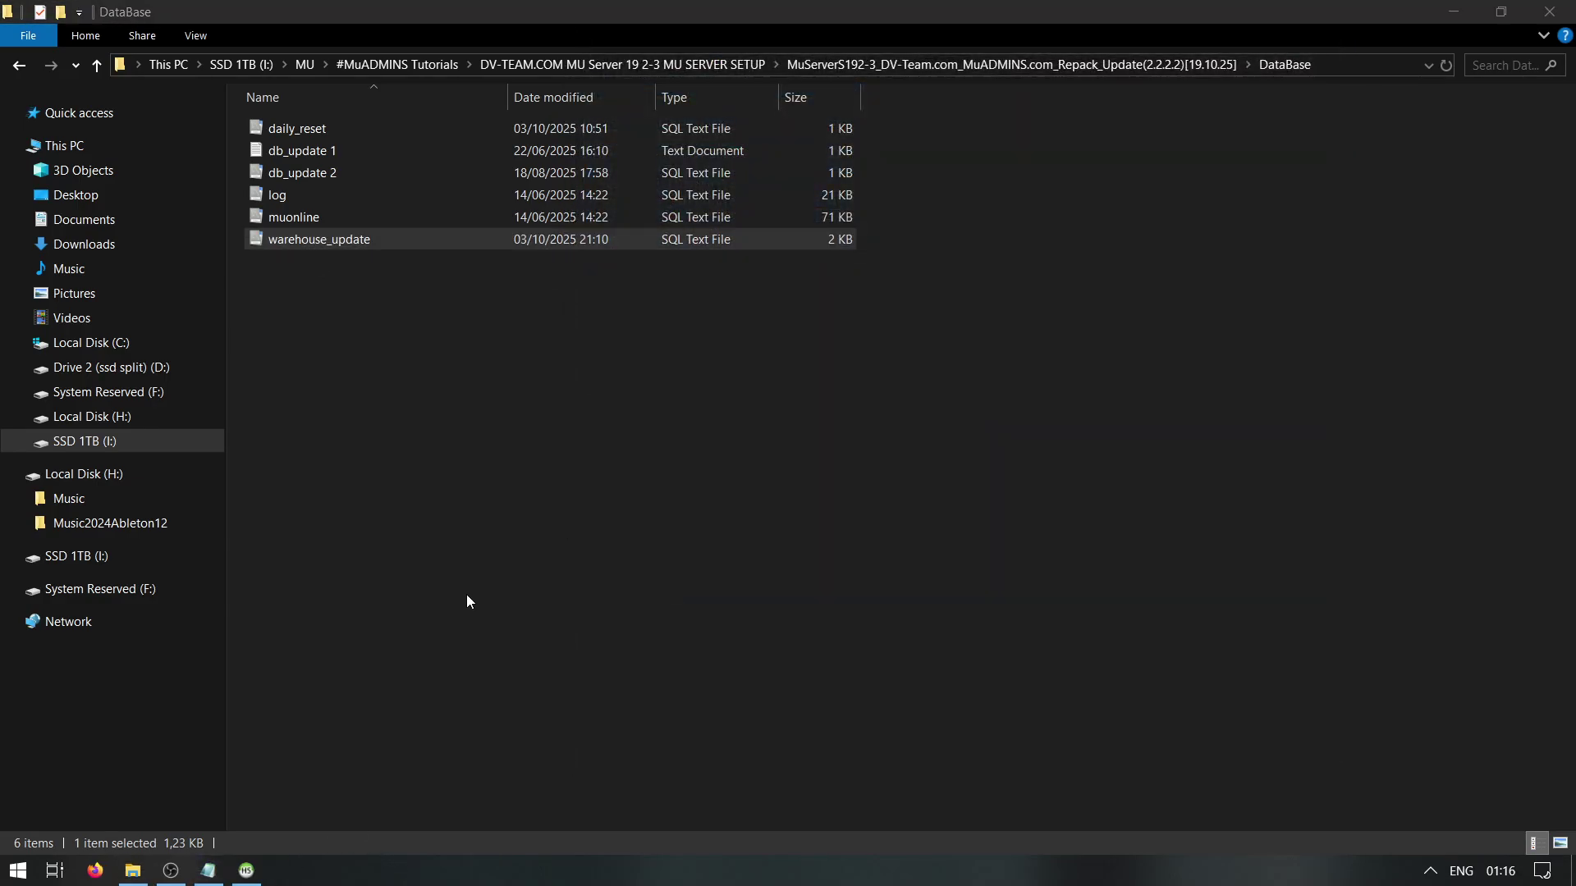
pyautogui.hotkey('ctrl', 'a')
pyautogui.hotkey('ctrl', 'v')
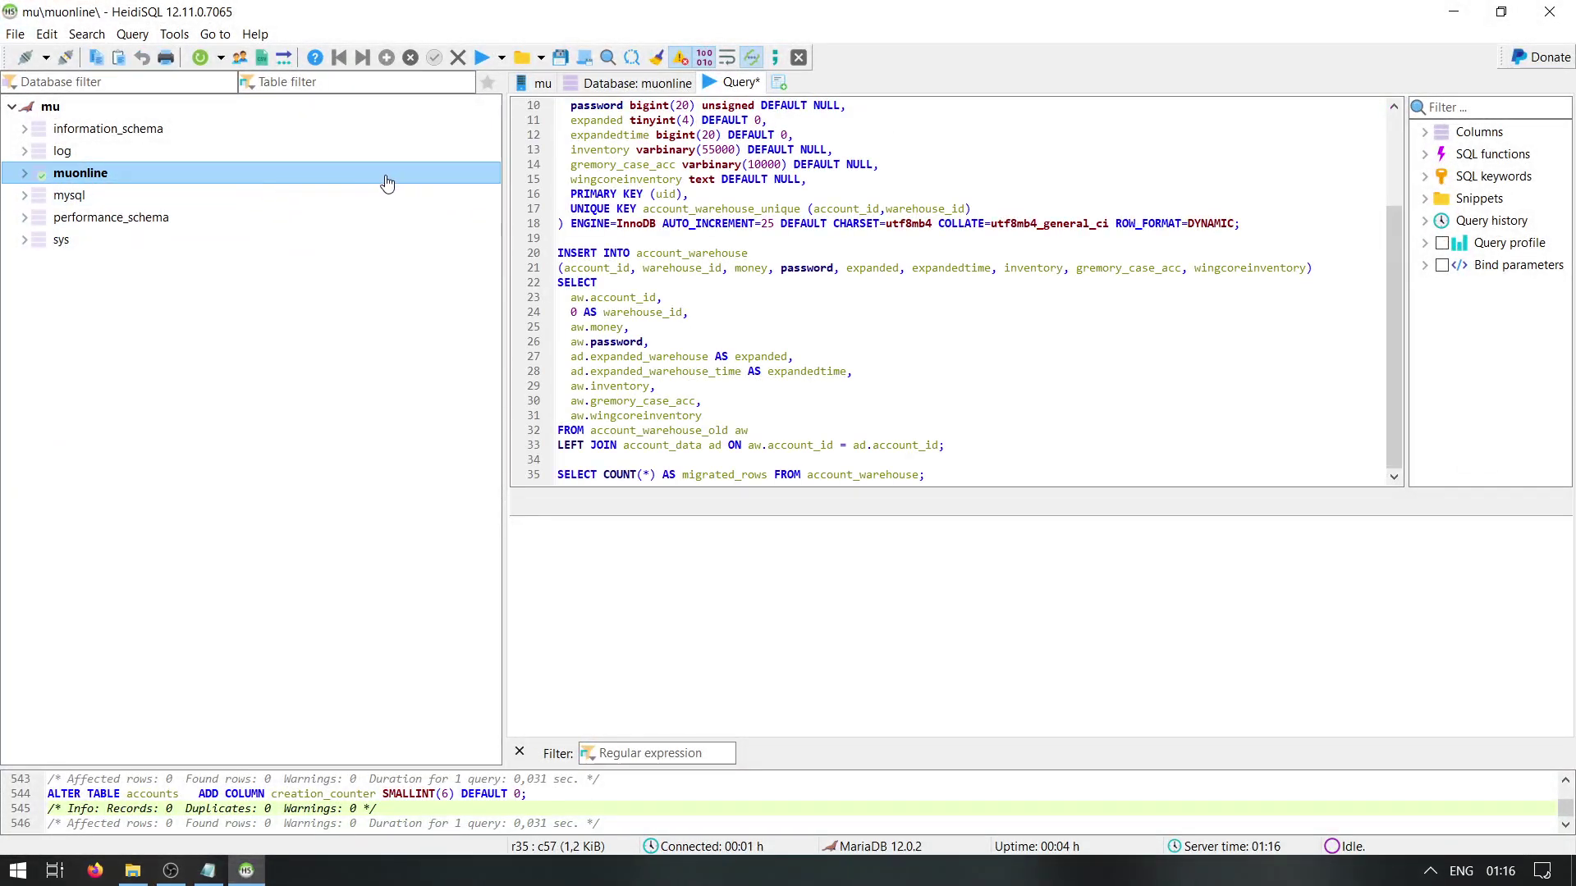
pyautogui.click(481, 57)
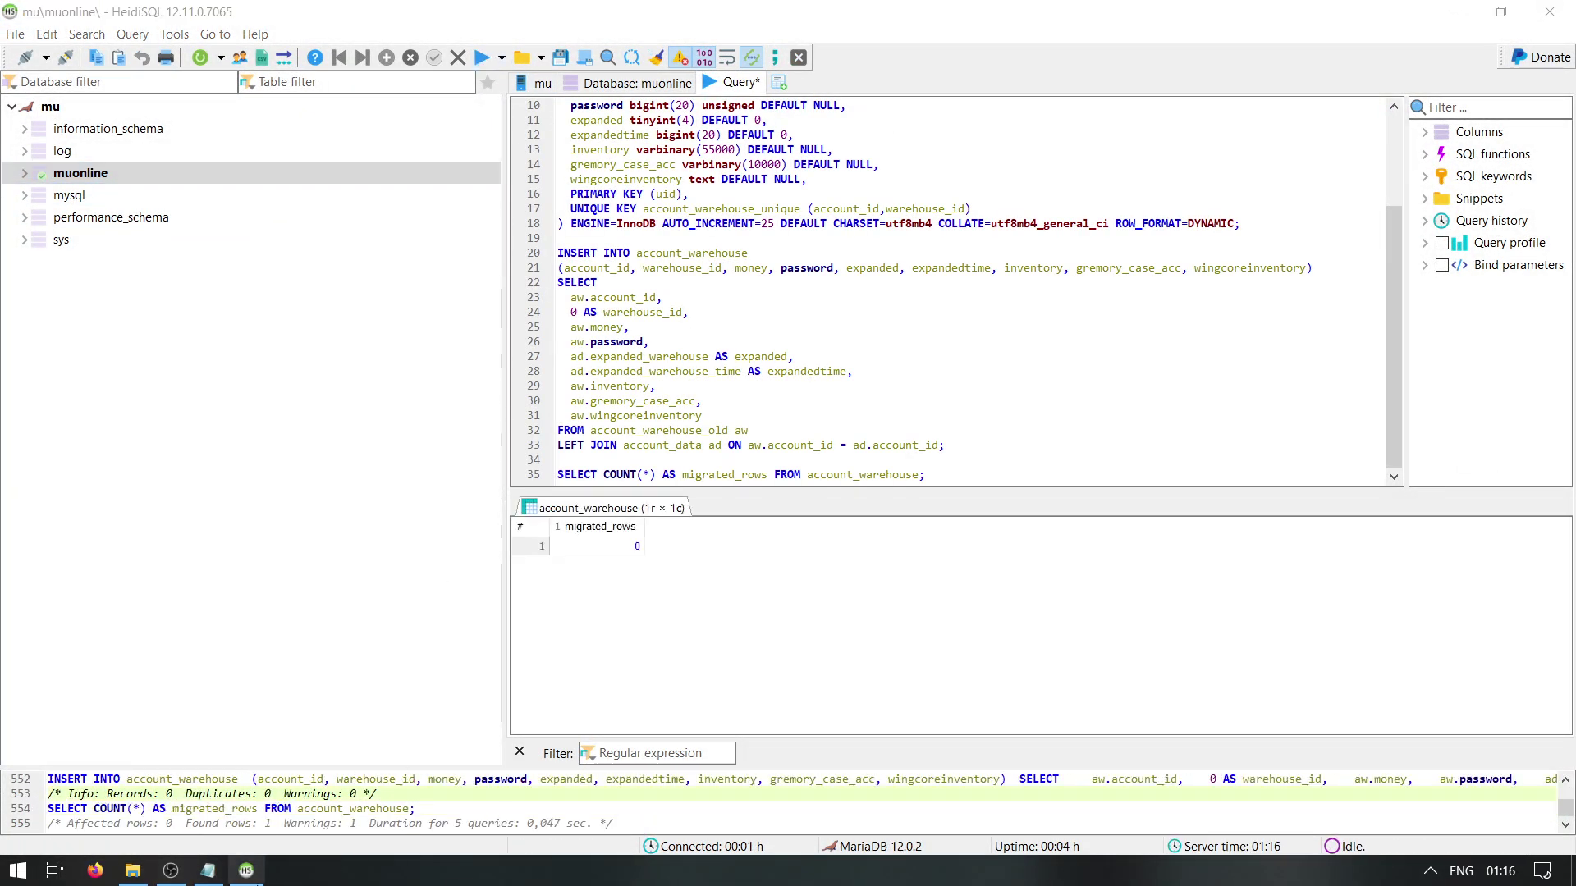
pyautogui.click(247, 870)
# Run the daily_reset_data CREATE TABLE script on muonline and close HeidiSQL
pyautogui.rightClick(320, 133)
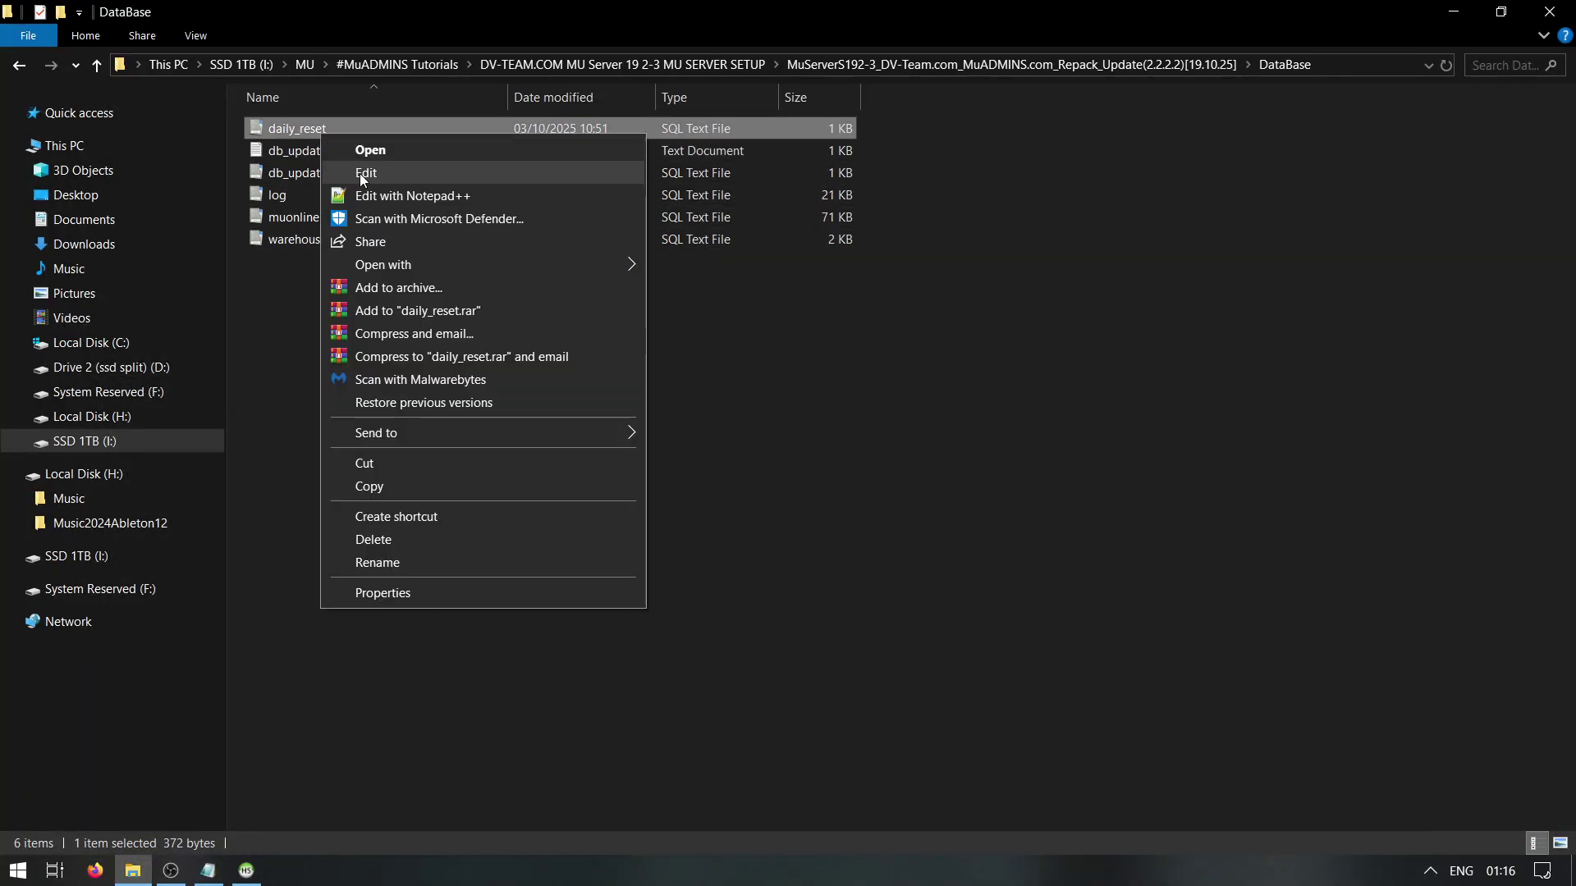
pyautogui.click(359, 174)
pyautogui.hotkey('ctrl', 'a')
pyautogui.click(1342, 33)
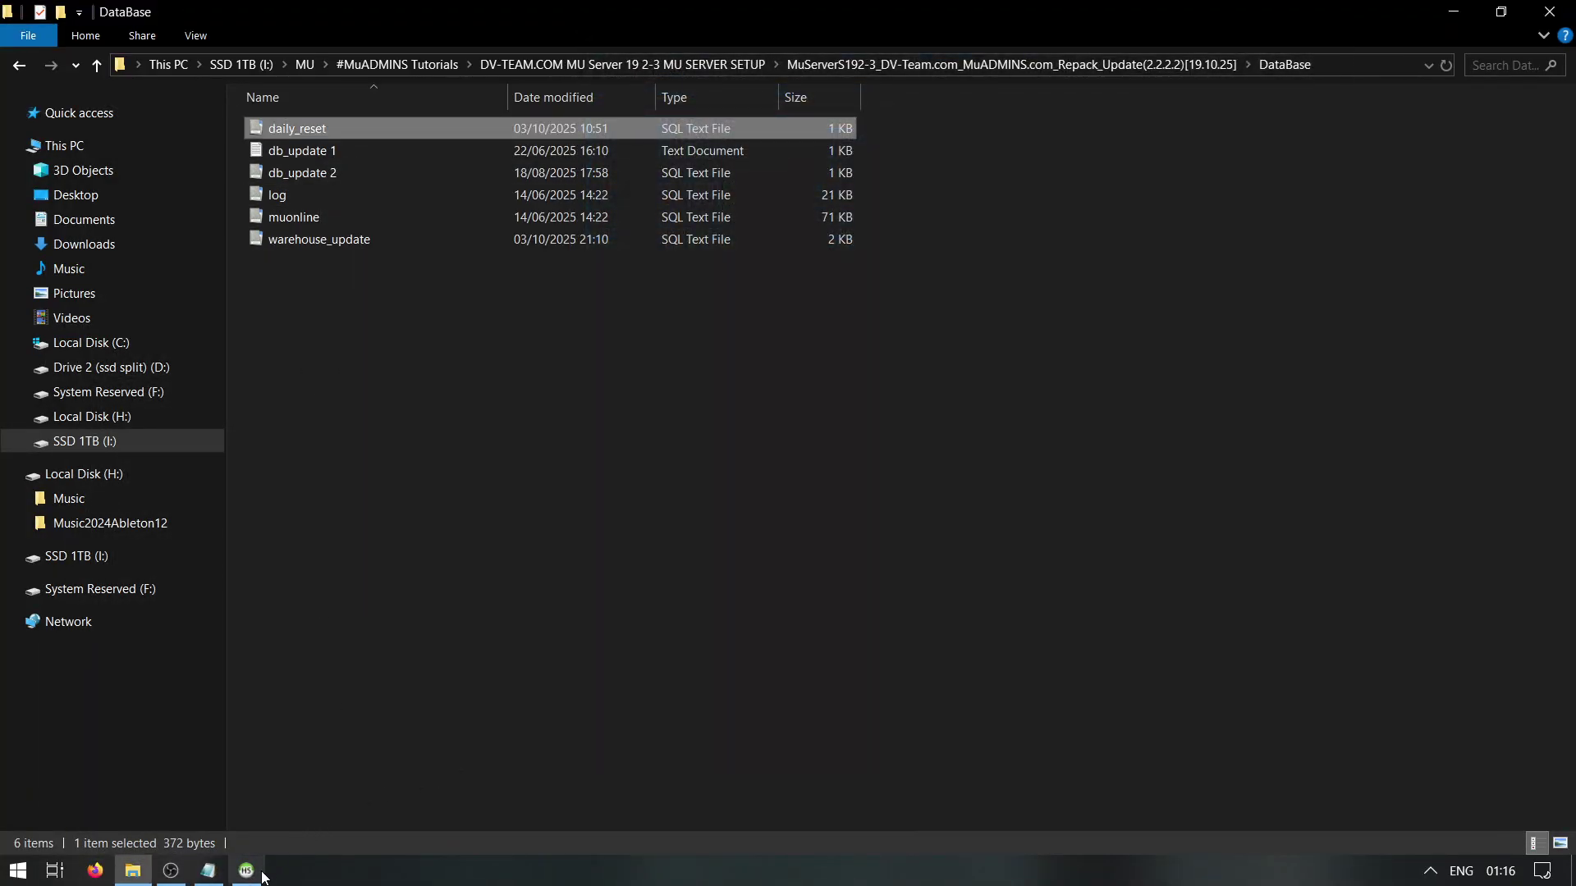
pyautogui.click(247, 869)
pyautogui.hotkey('ctrl', 'a')
pyautogui.hotkey('ctrl', 'v')
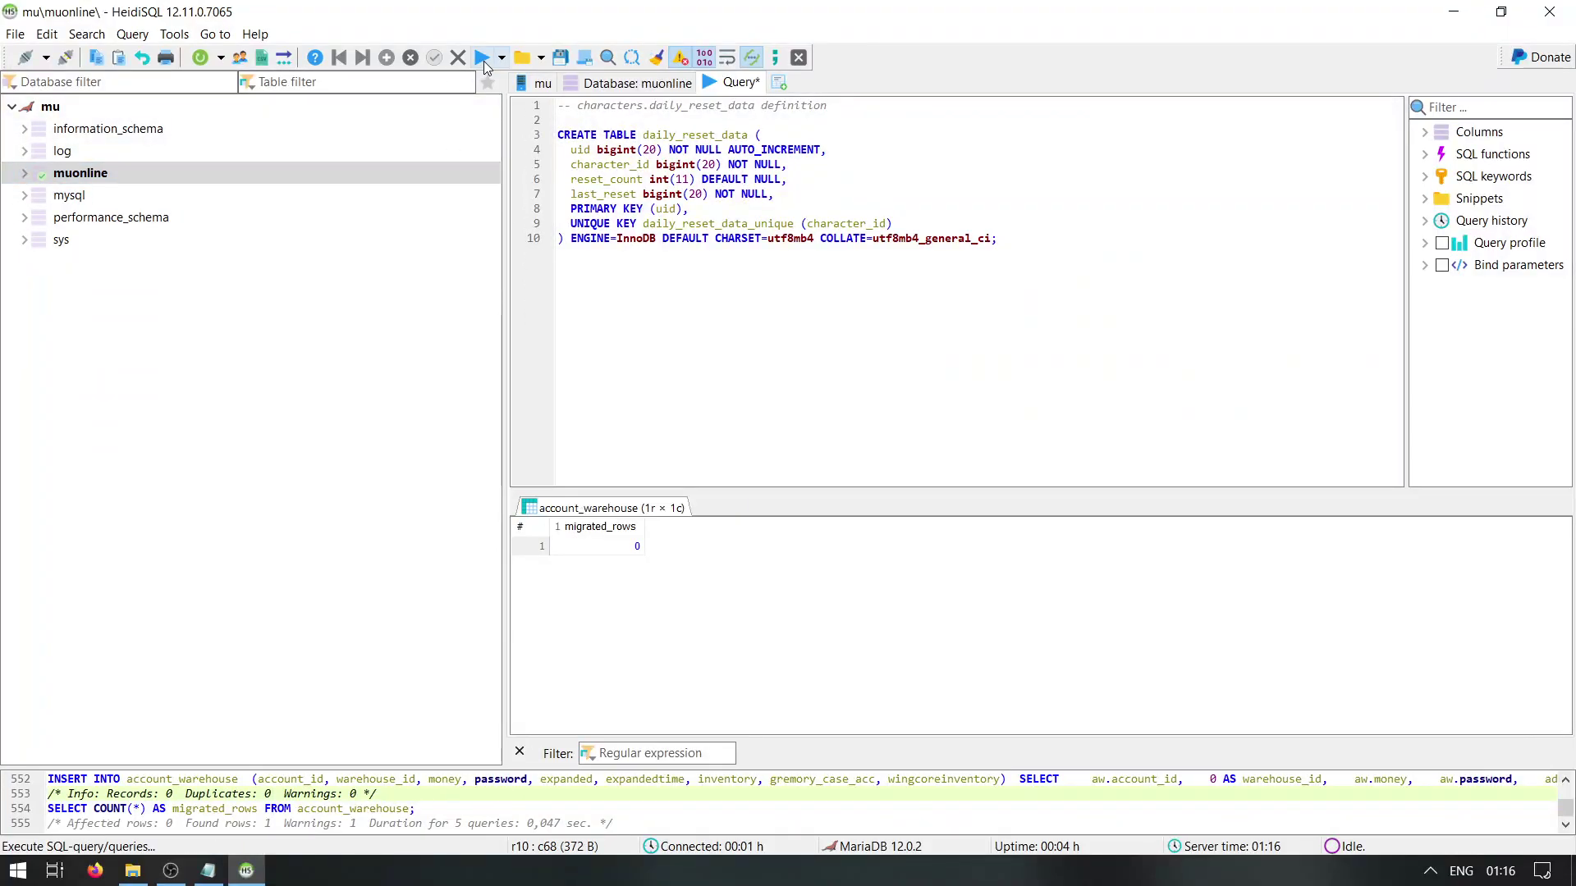
pyautogui.click(483, 62)
pyautogui.click(1548, 12)
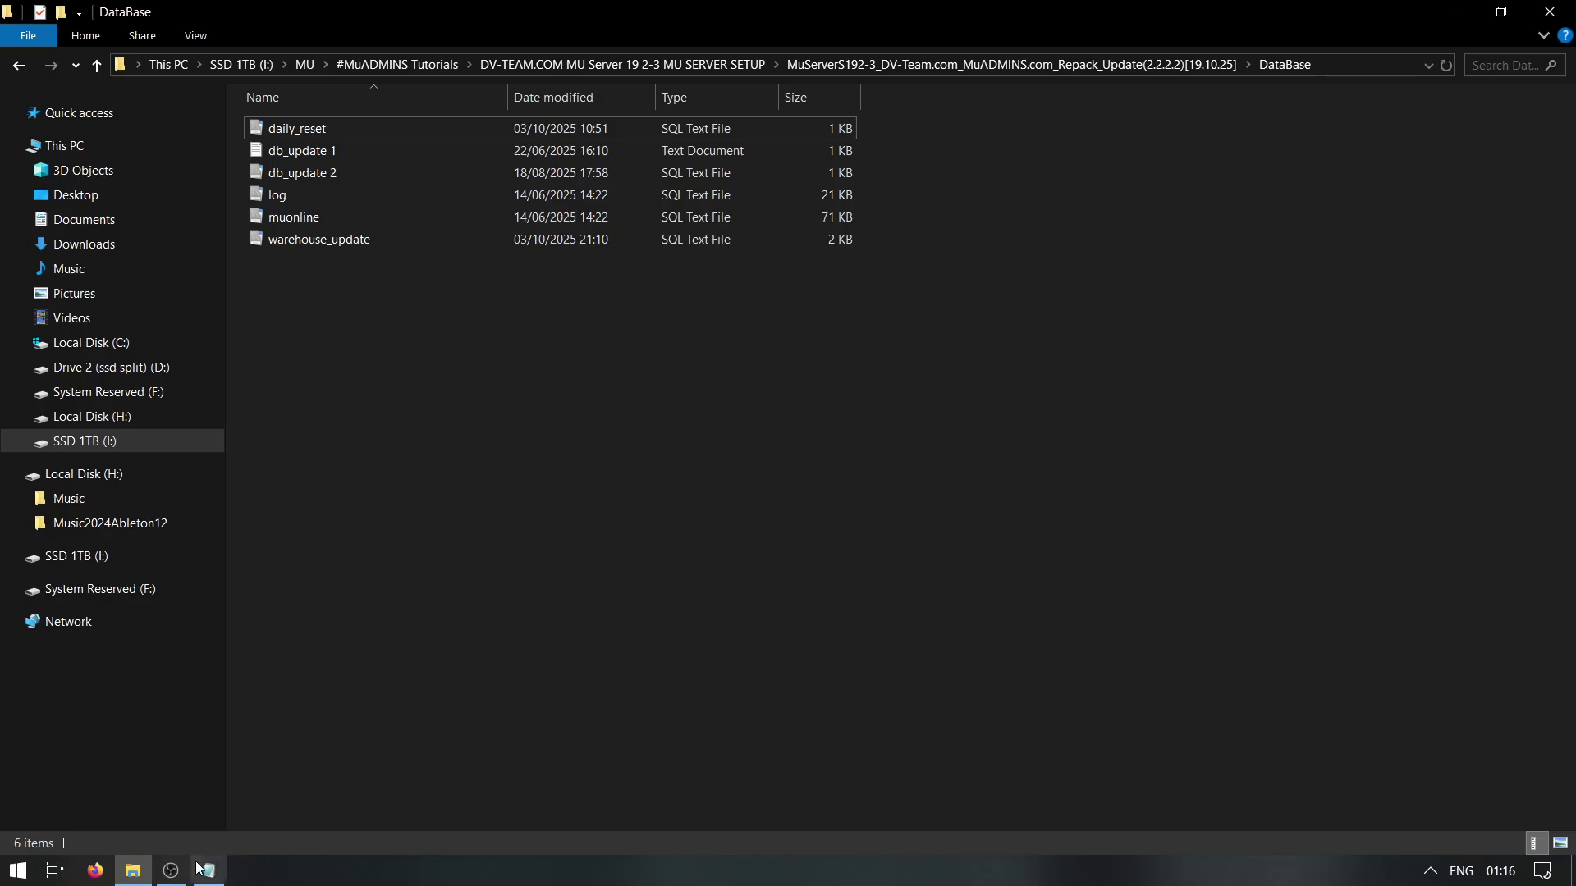
# Review run-server steps 6–8 in the Guide and return to the main server folder
pyautogui.click(201, 870)
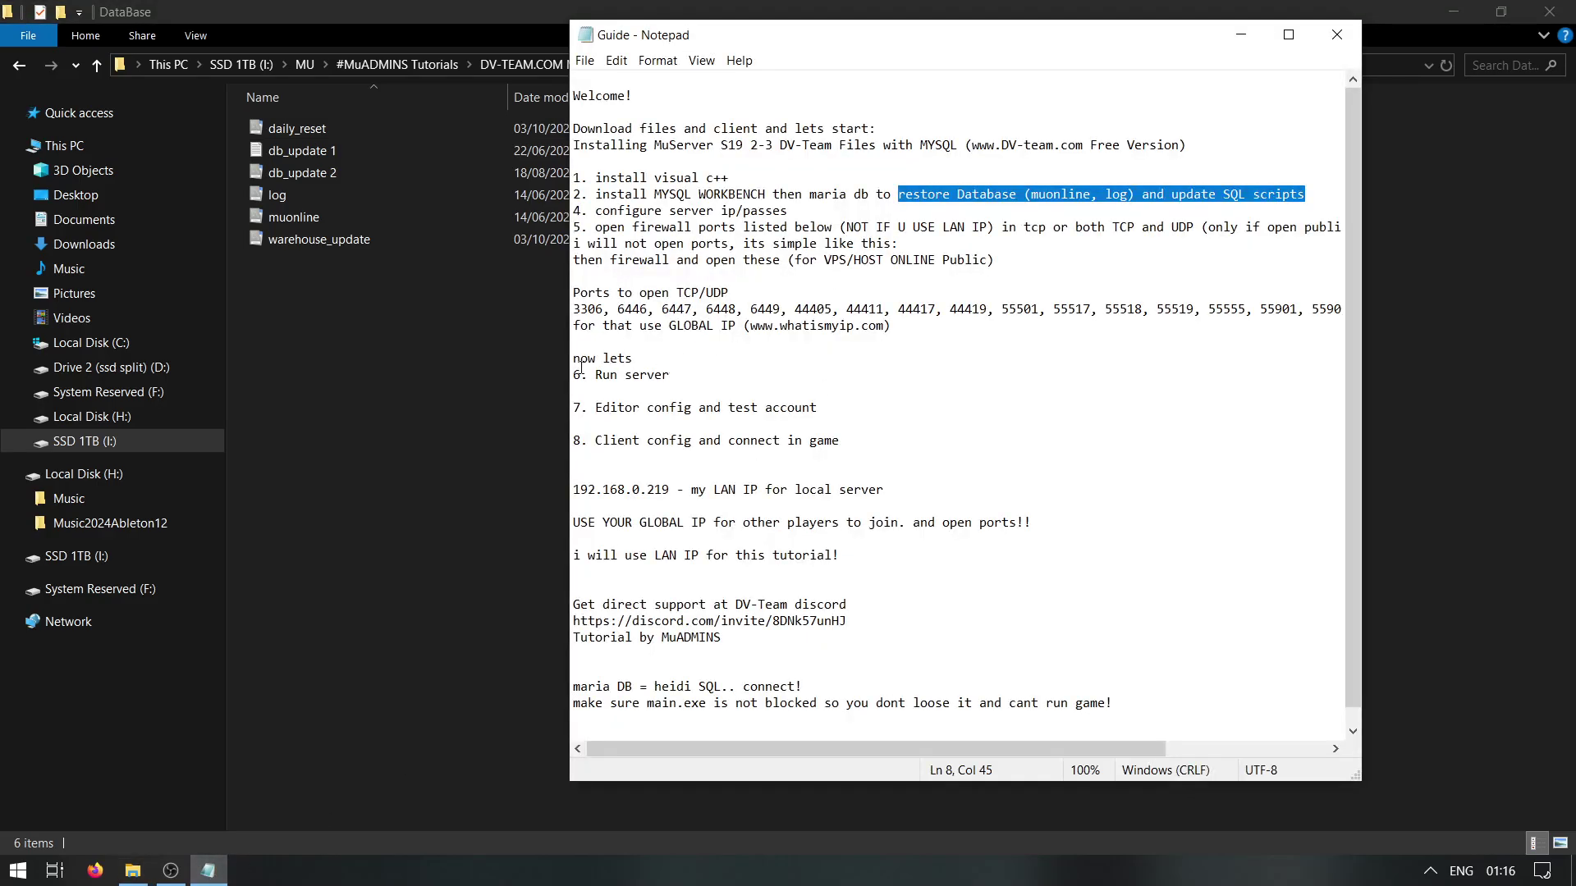
pyautogui.moveTo(572, 371); pyautogui.dragTo(689, 386)
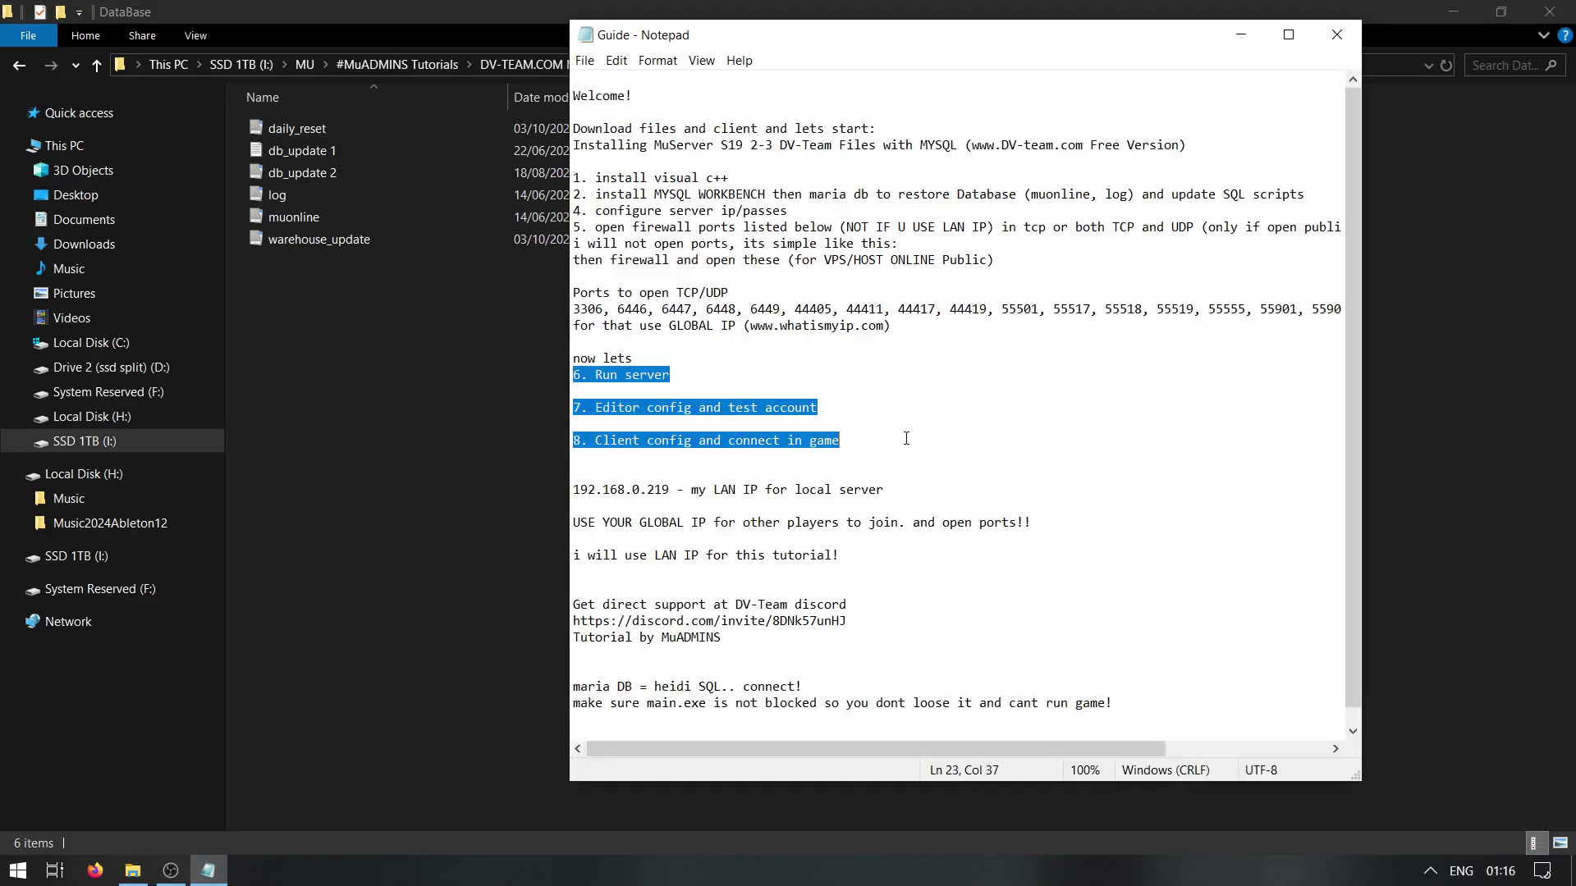
pyautogui.click(433, 444)
pyautogui.click(988, 66)
# Delete the crash dump file in ConnectServer and launch ConnectServer.exe
pyautogui.moveTo(663, 279); pyautogui.dragTo(315, 125)
pyautogui.doubleClick(315, 125)
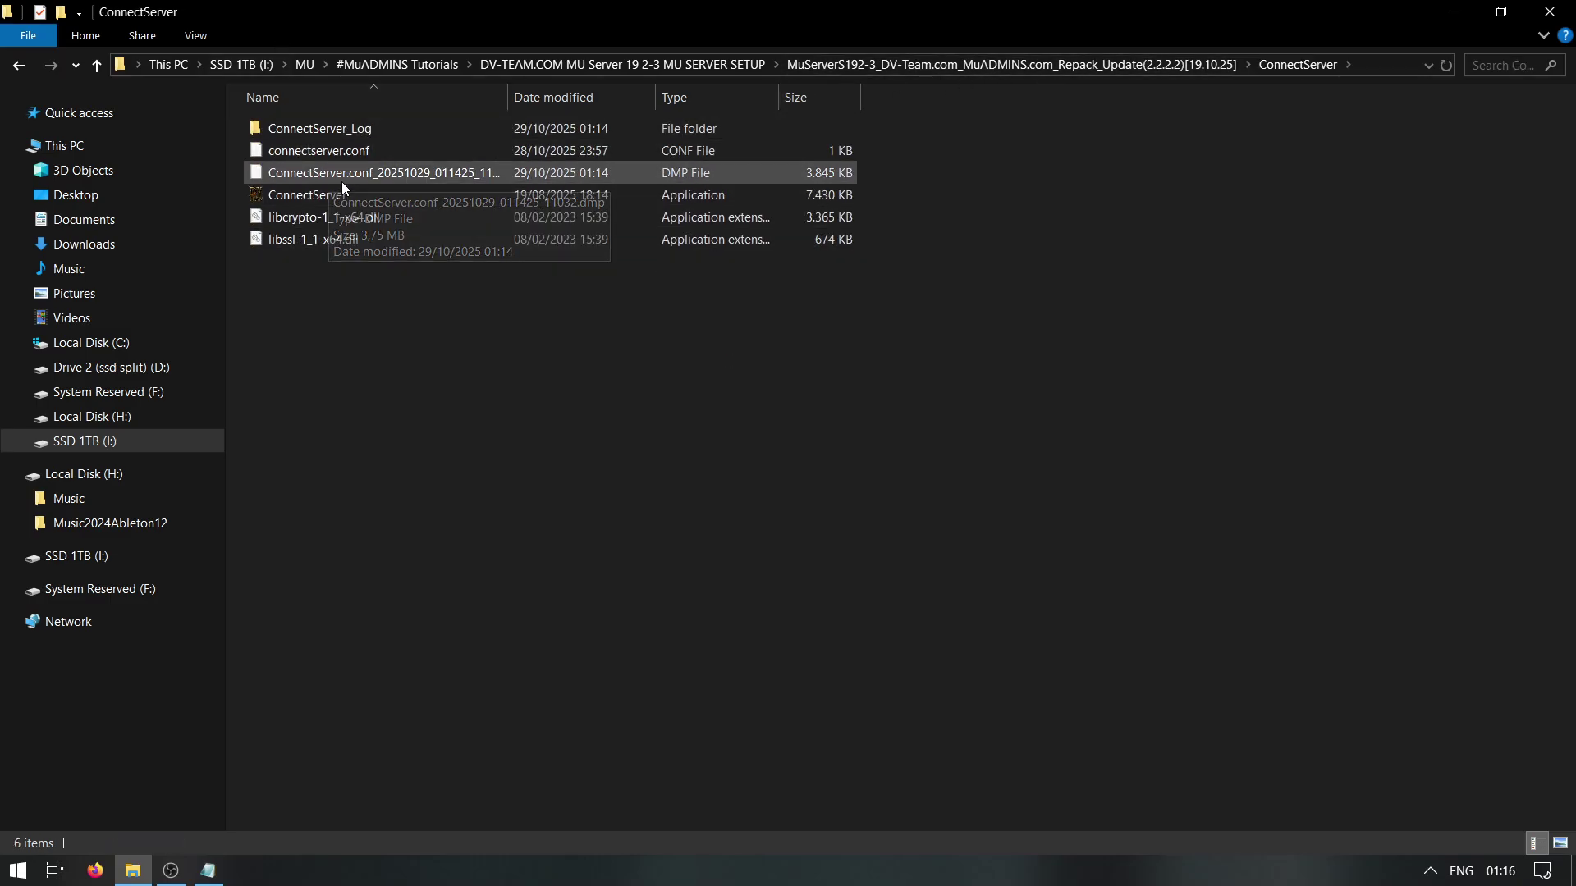
pyautogui.click(330, 176)
pyautogui.press('Delete')
pyautogui.doubleClick(322, 172)
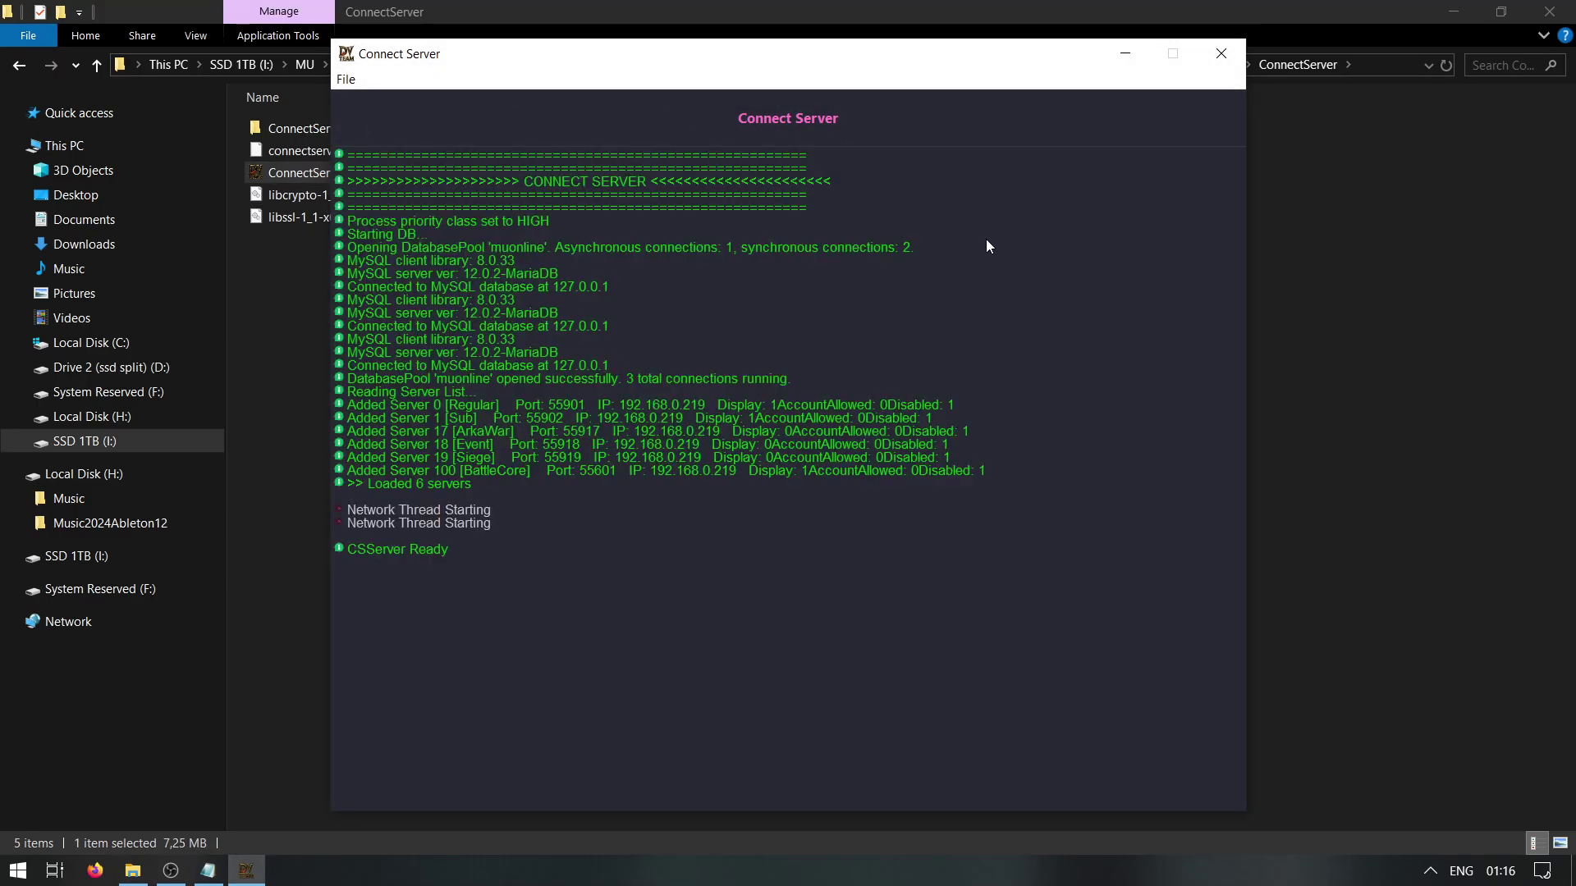
# Minimize Connect Server and start the LoginServer program from its folder
pyautogui.click(1131, 53)
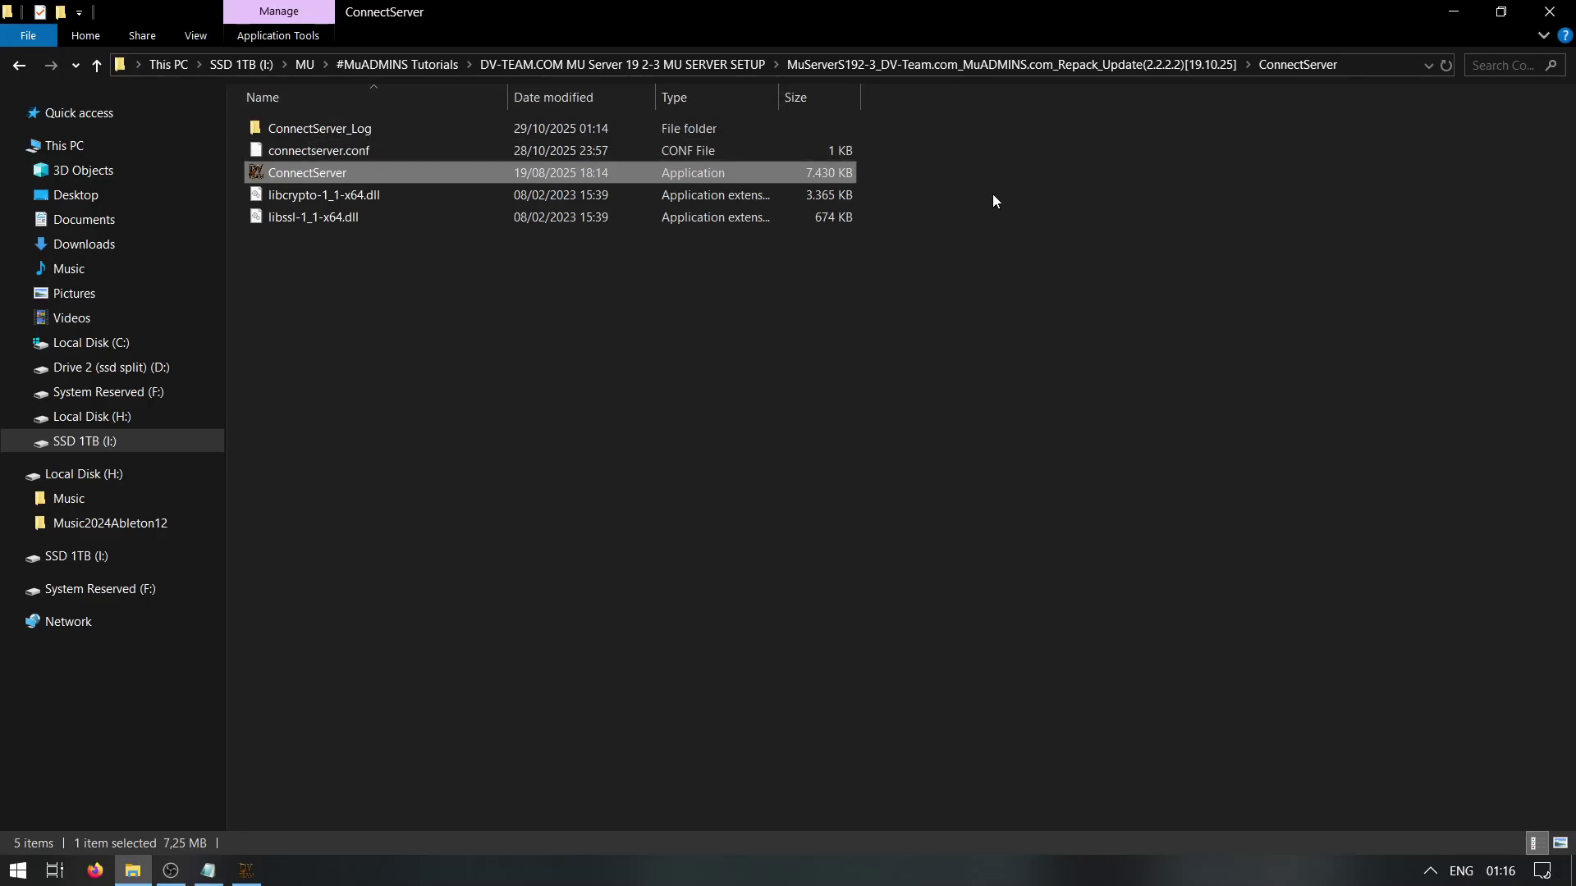
pyautogui.click(1028, 62)
pyautogui.doubleClick(314, 283)
pyautogui.click(316, 217)
pyautogui.doubleClick(353, 223)
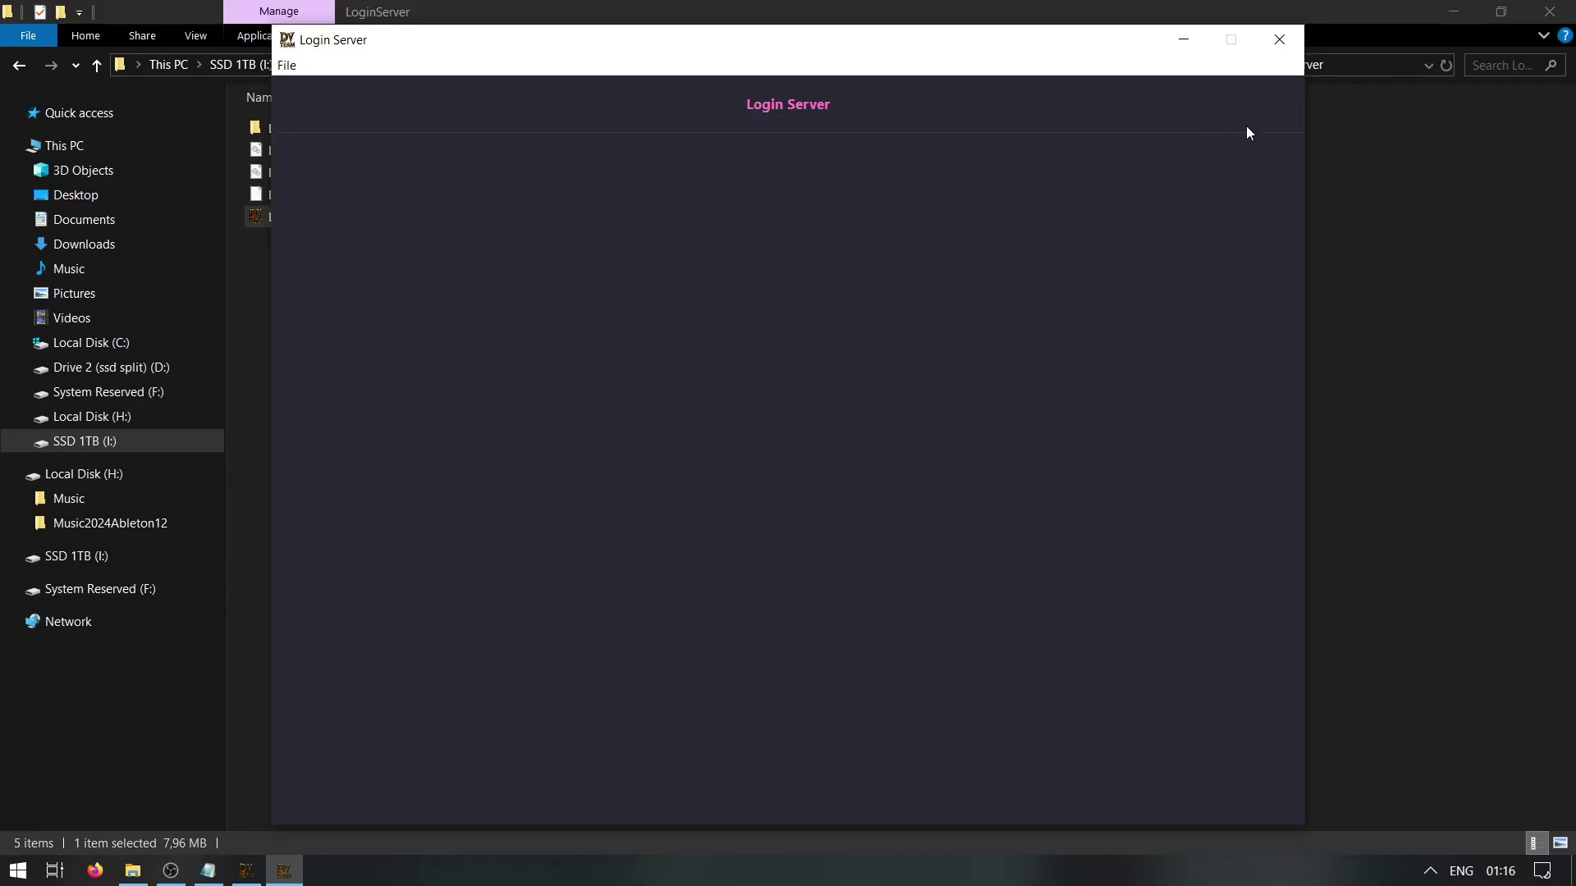
# Minimize Login Server and start the ServerLink program
pyautogui.click(1183, 45)
pyautogui.hotkey('alt', 'Left')
pyautogui.click(435, 305)
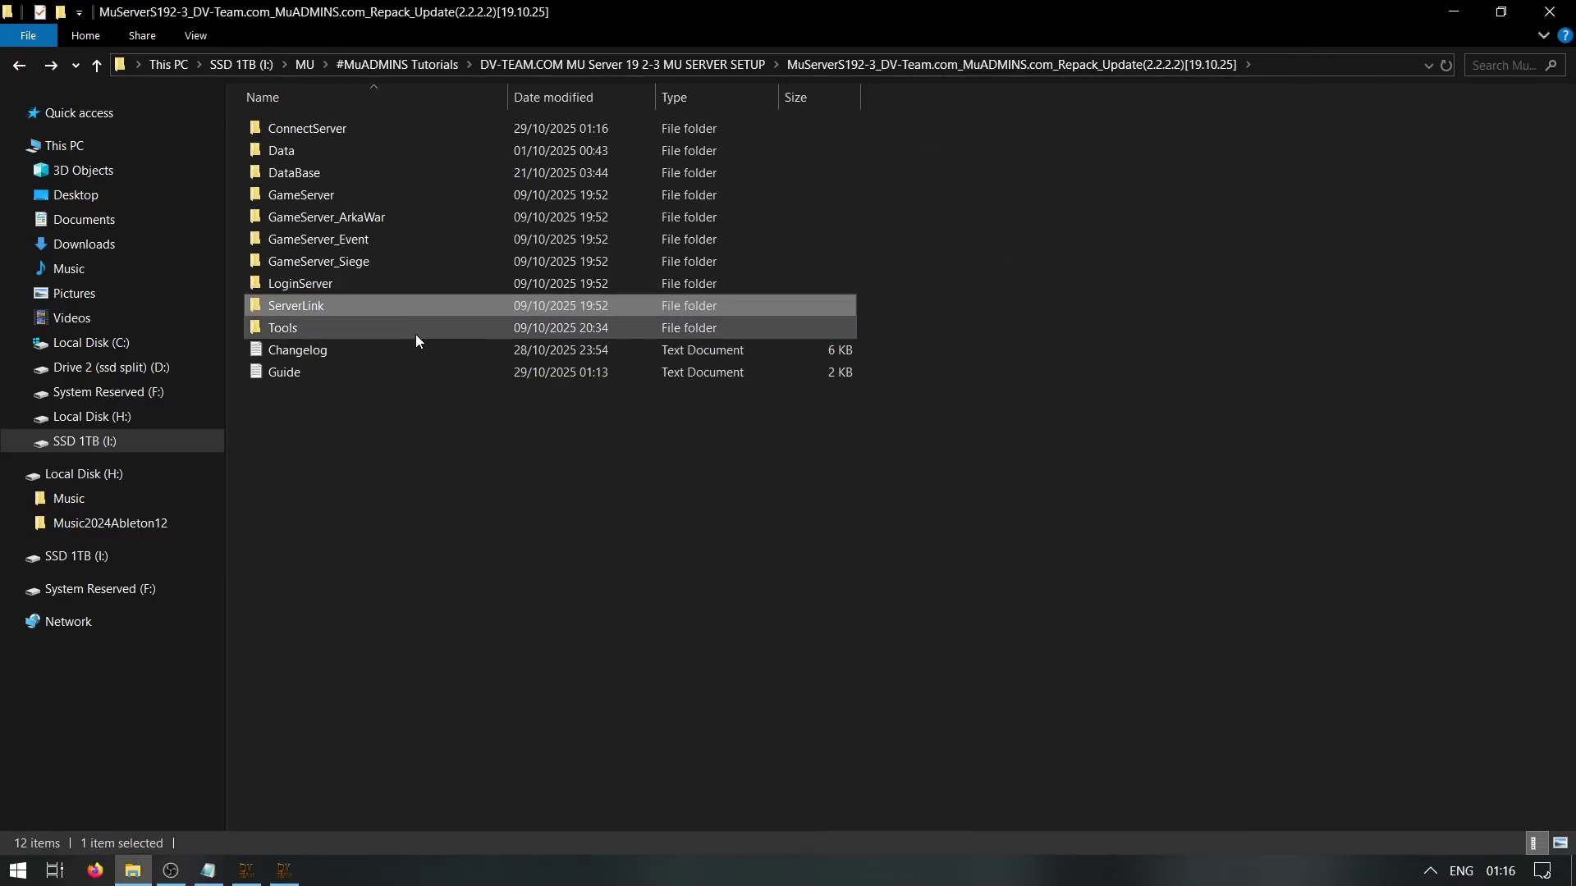
pyautogui.doubleClick(327, 304)
pyautogui.doubleClick(344, 218)
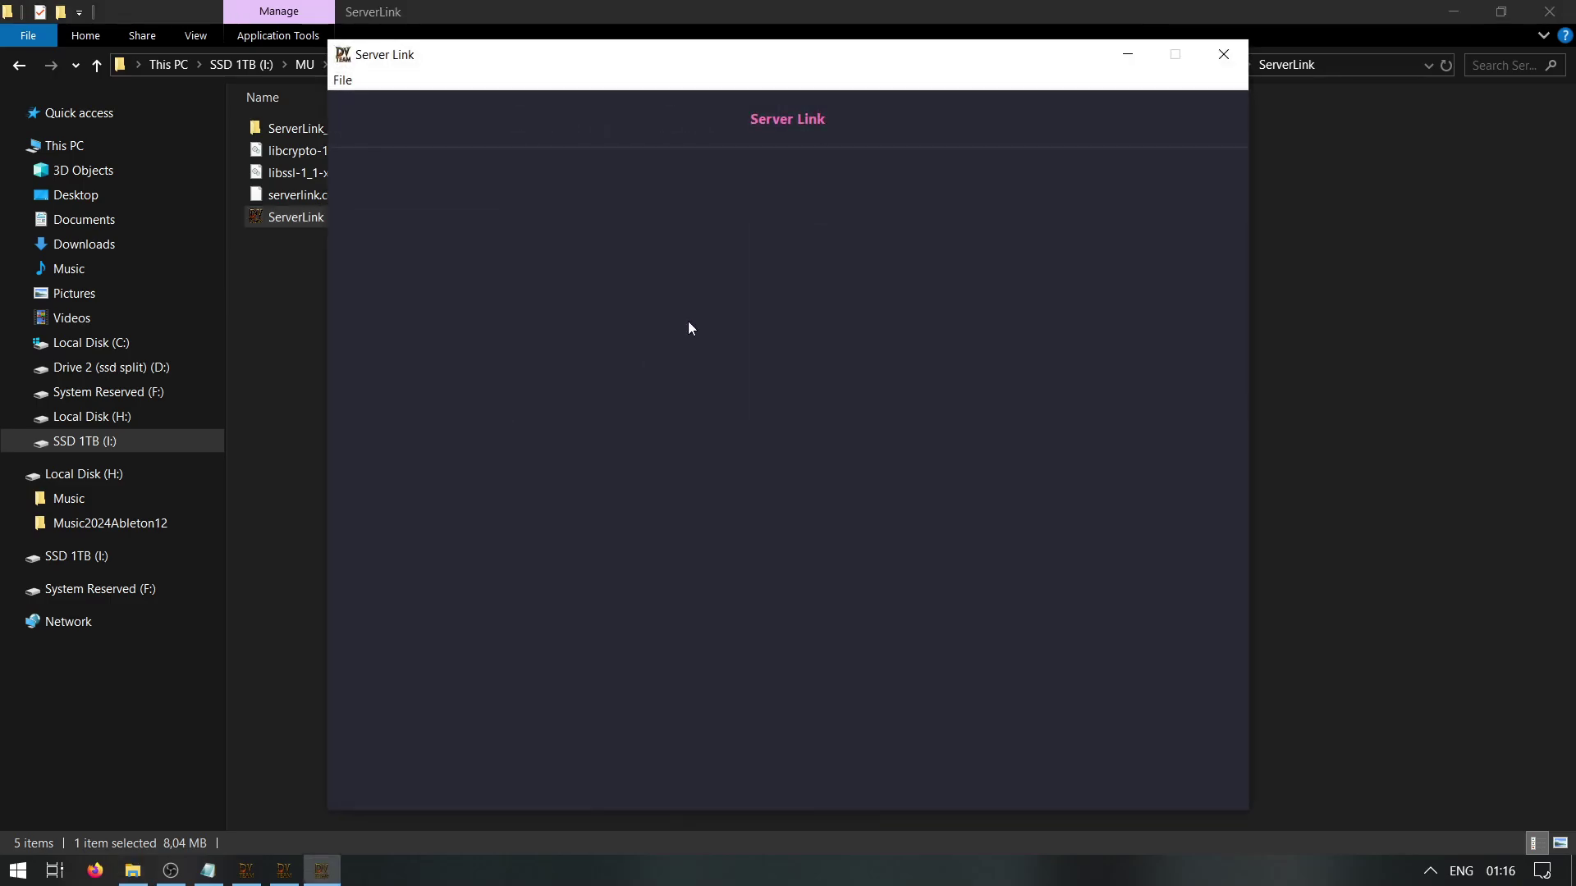
# Start the regular GameServer and the GameServer_ArkaWar game servers
pyautogui.click(1296, 346)
pyautogui.hotkey('alt', 'Left')
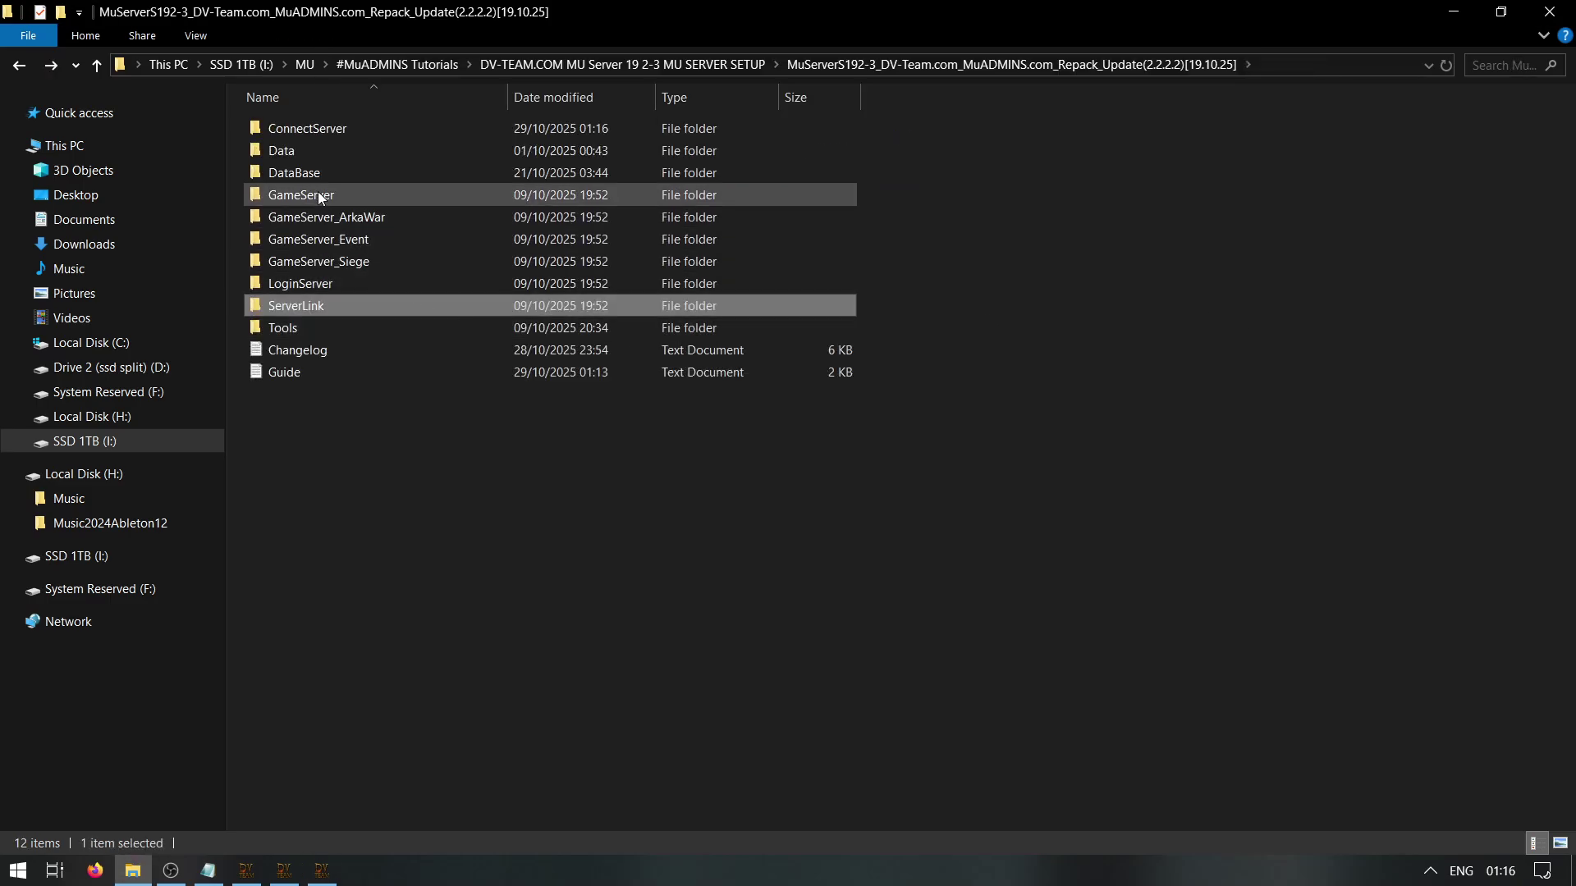
pyautogui.click(319, 195)
pyautogui.doubleClick(320, 195)
pyautogui.doubleClick(322, 173)
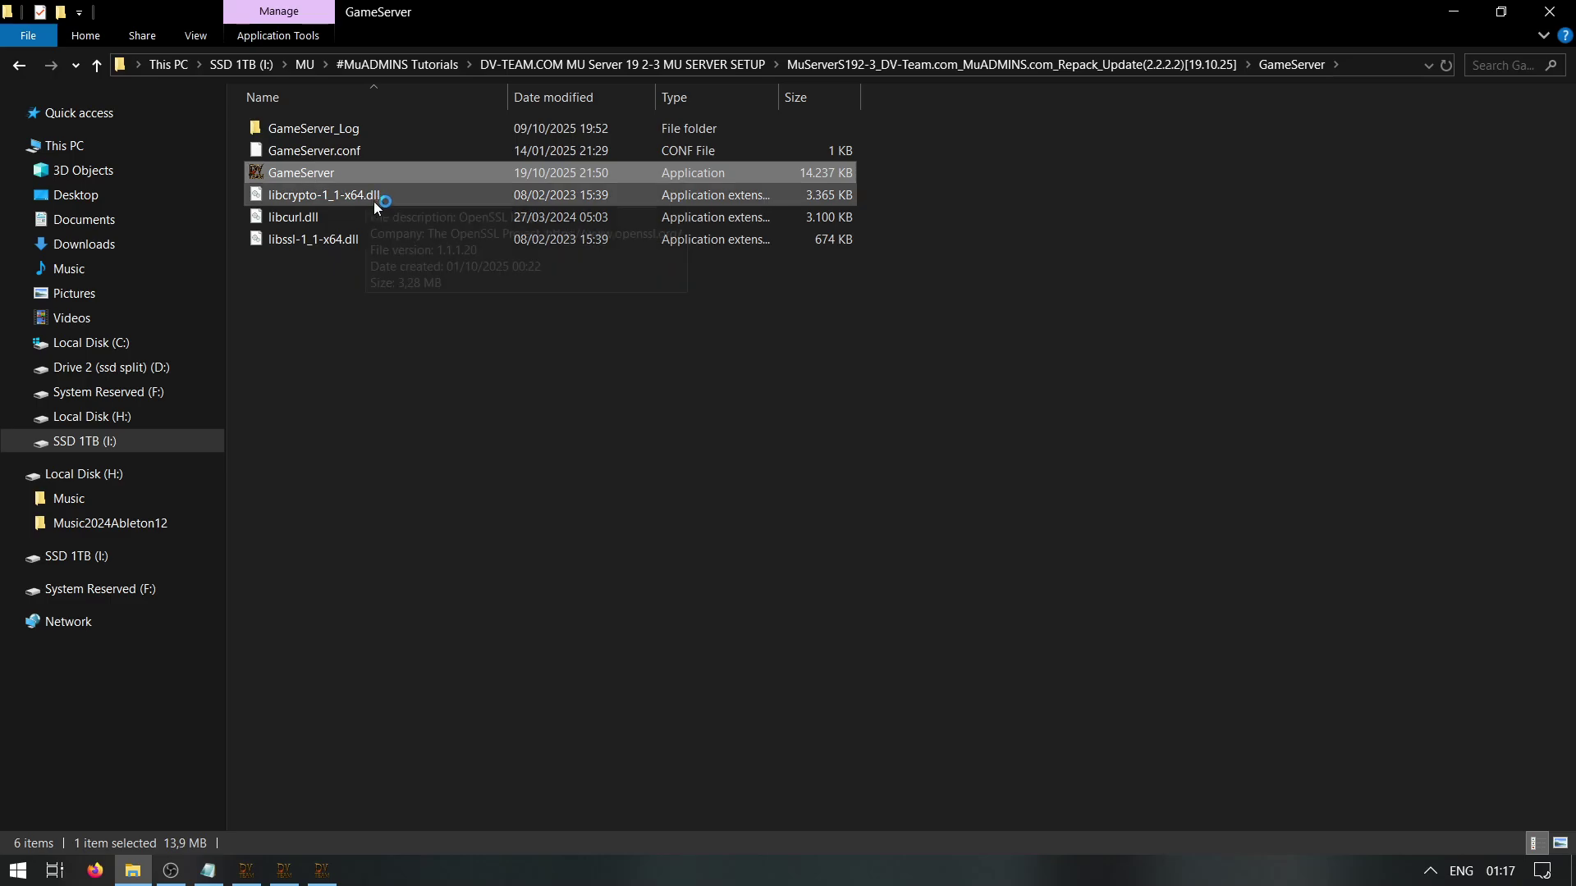
pyautogui.hotkey('alt', 'Left')
pyautogui.doubleClick(456, 219)
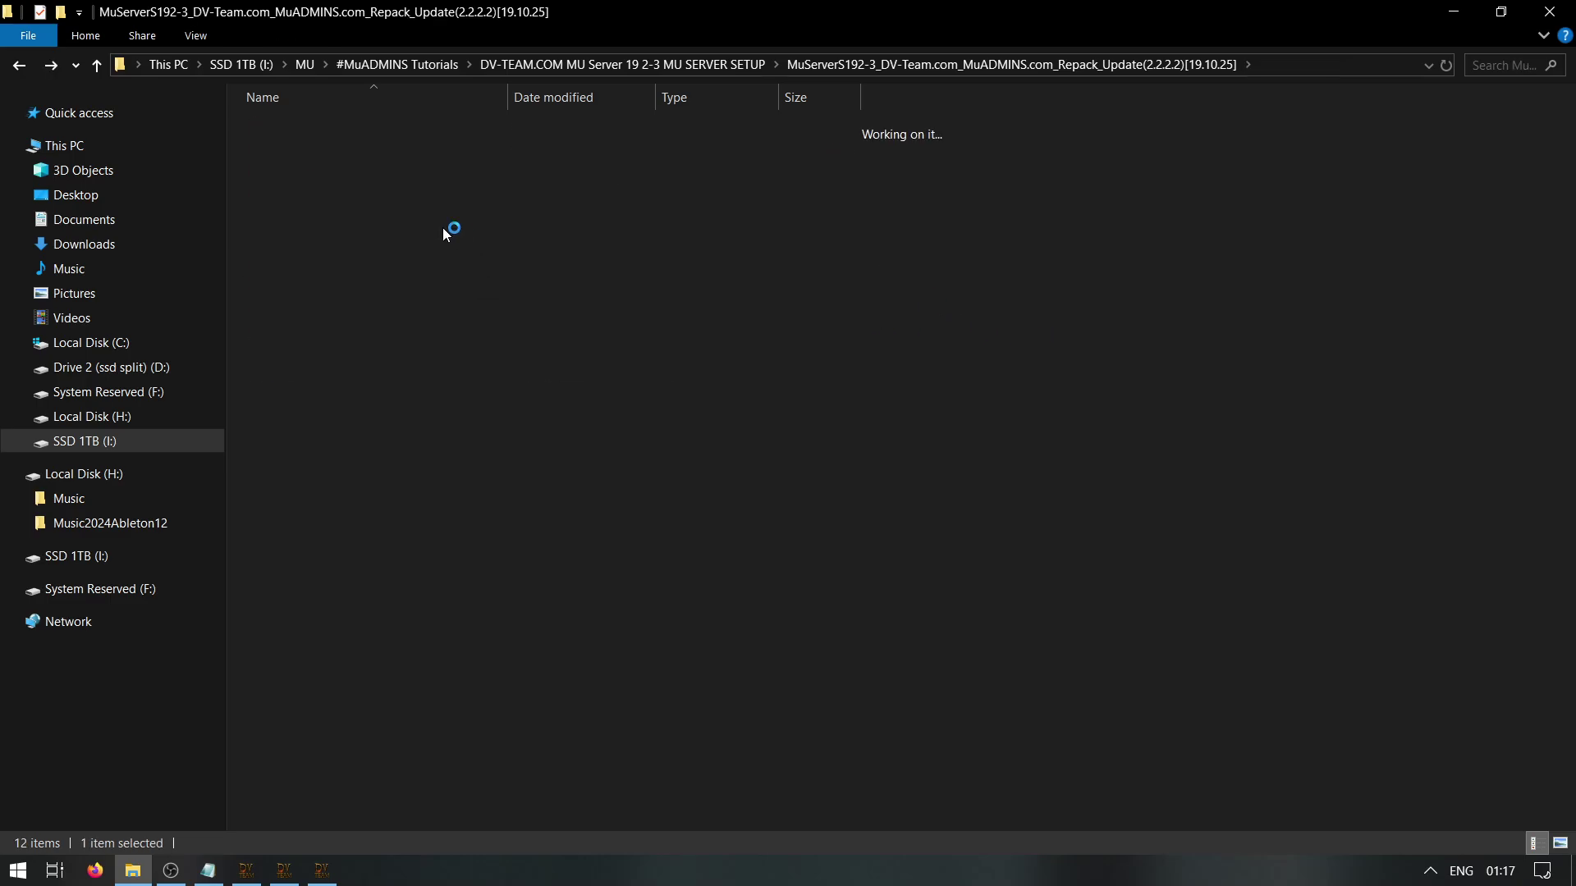
pyautogui.doubleClick(314, 174)
pyautogui.hotkey('alt', 'Left')
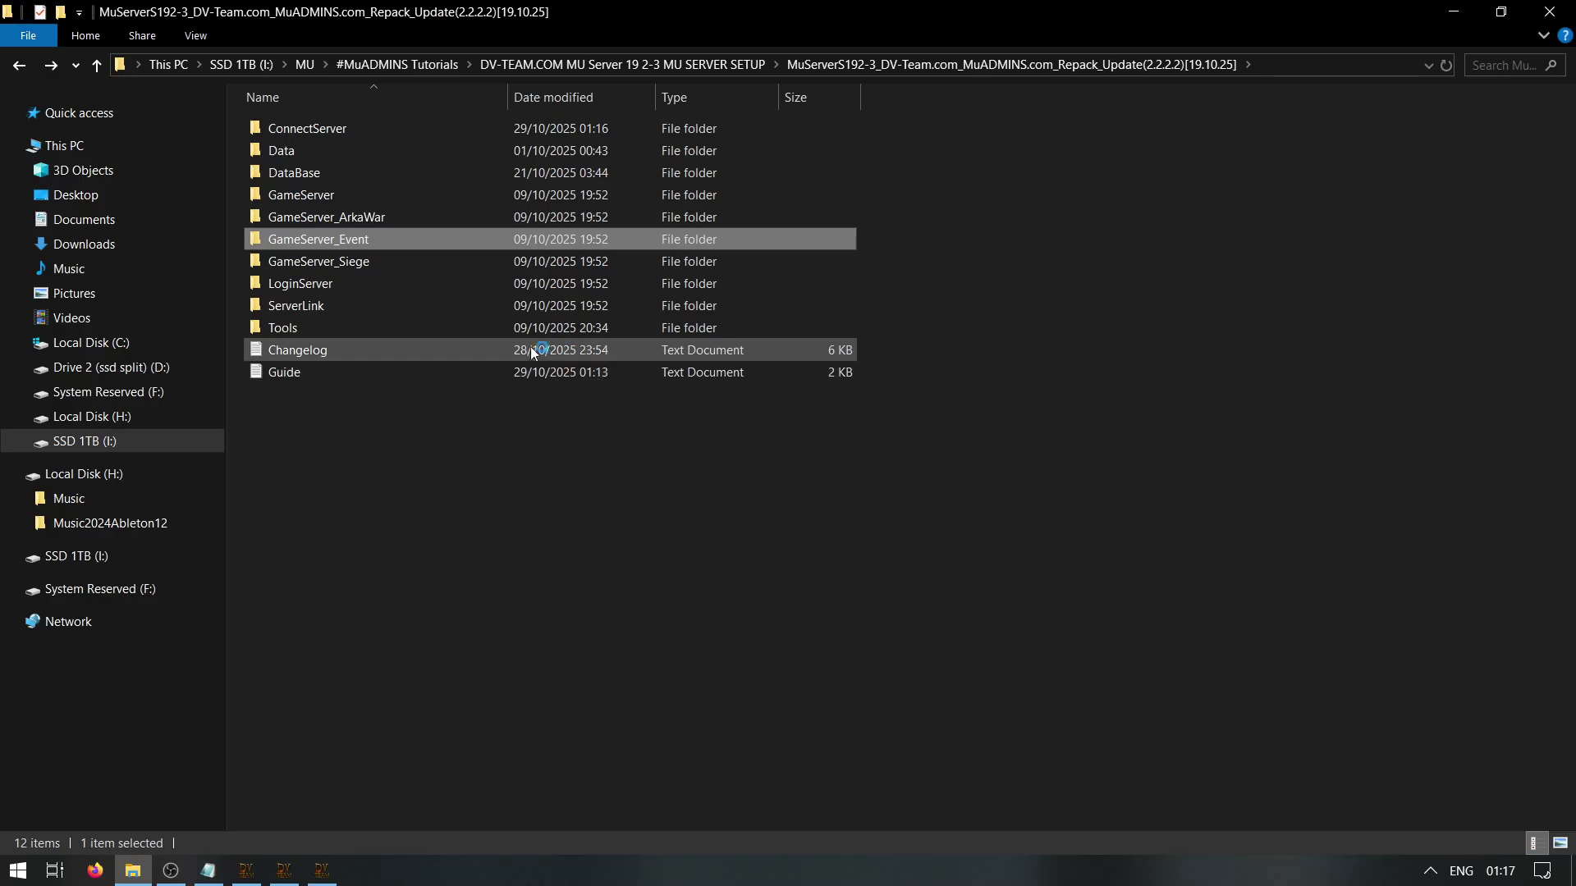
# Start the GameServer_Event and GameServer_Siege game servers
pyautogui.doubleClick(353, 238)
pyautogui.click(304, 174)
pyautogui.hotkey('alt', 'Left')
pyautogui.doubleClick(353, 238)
pyautogui.click(317, 178)
pyautogui.doubleClick(319, 179)
pyautogui.hotkey('alt', 'Left')
pyautogui.press('Down')
pyautogui.press('Return')
pyautogui.click(310, 174)
pyautogui.hotkey('alt', 'Left')
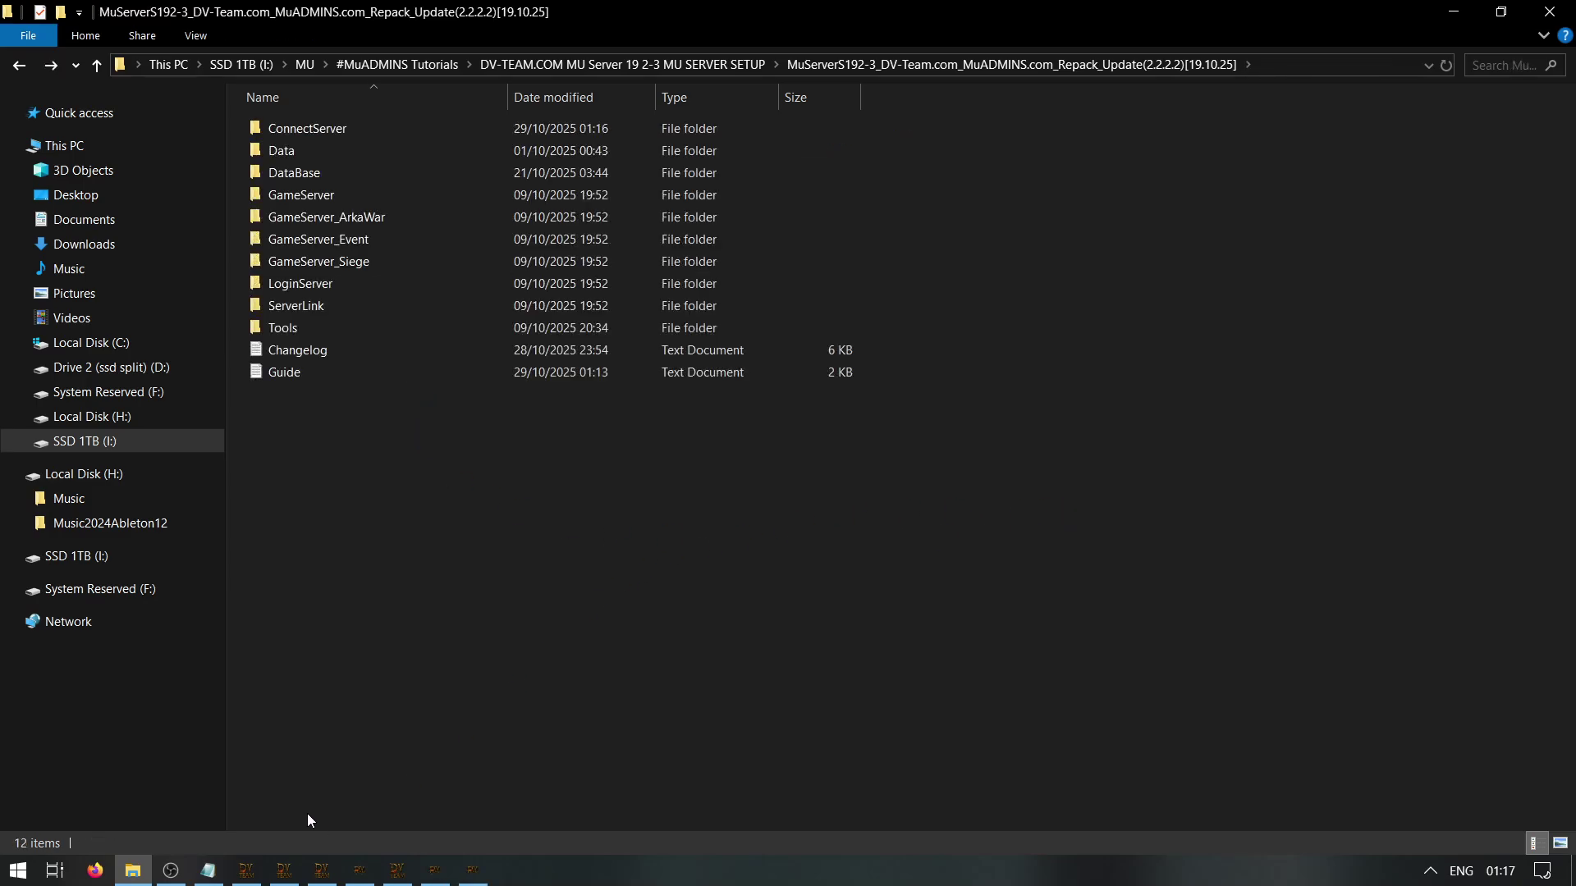
# Mark step 7 in the guide and minimize the Login, GameServer Regular, Server Link and Siege windows
pyautogui.click(223, 870)
pyautogui.moveTo(817, 407); pyautogui.dragTo(802, 407)
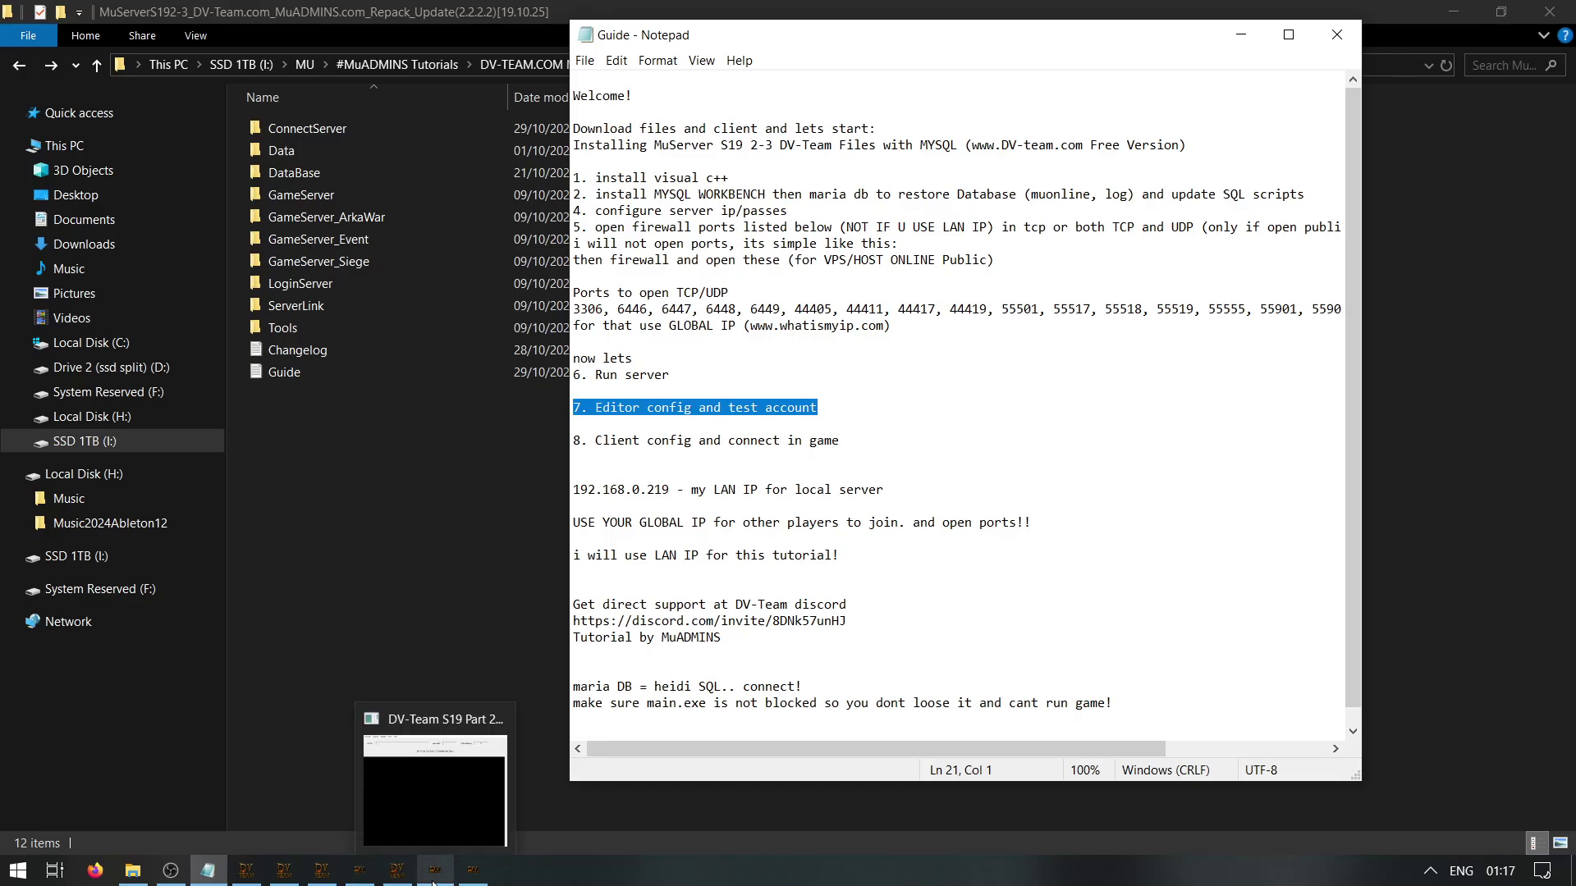
pyautogui.click(474, 874)
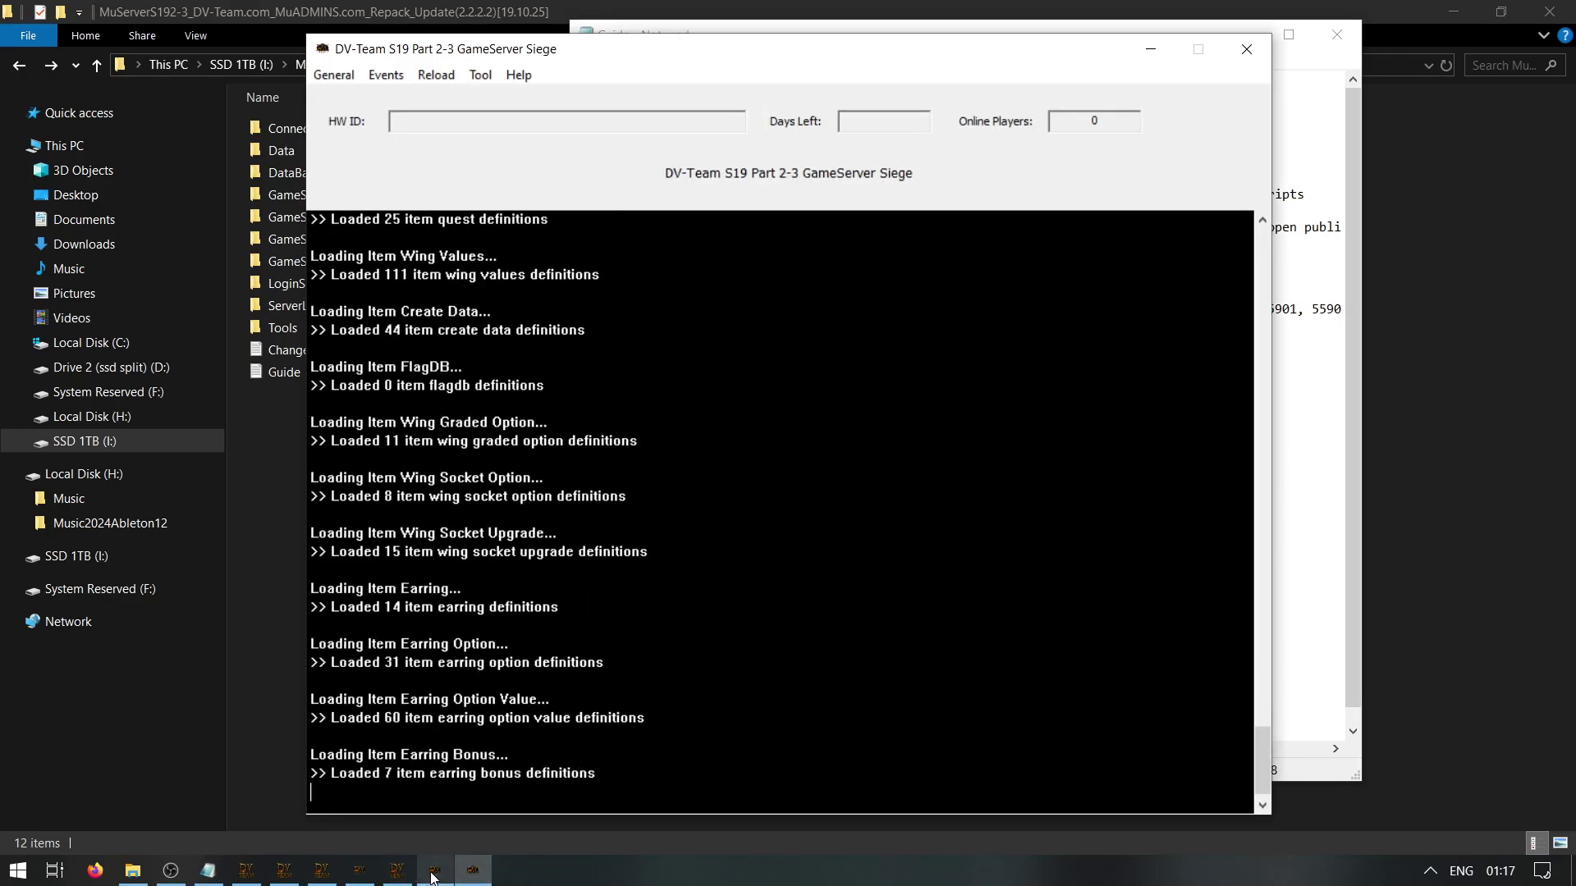
pyautogui.click(396, 872)
pyautogui.click(318, 873)
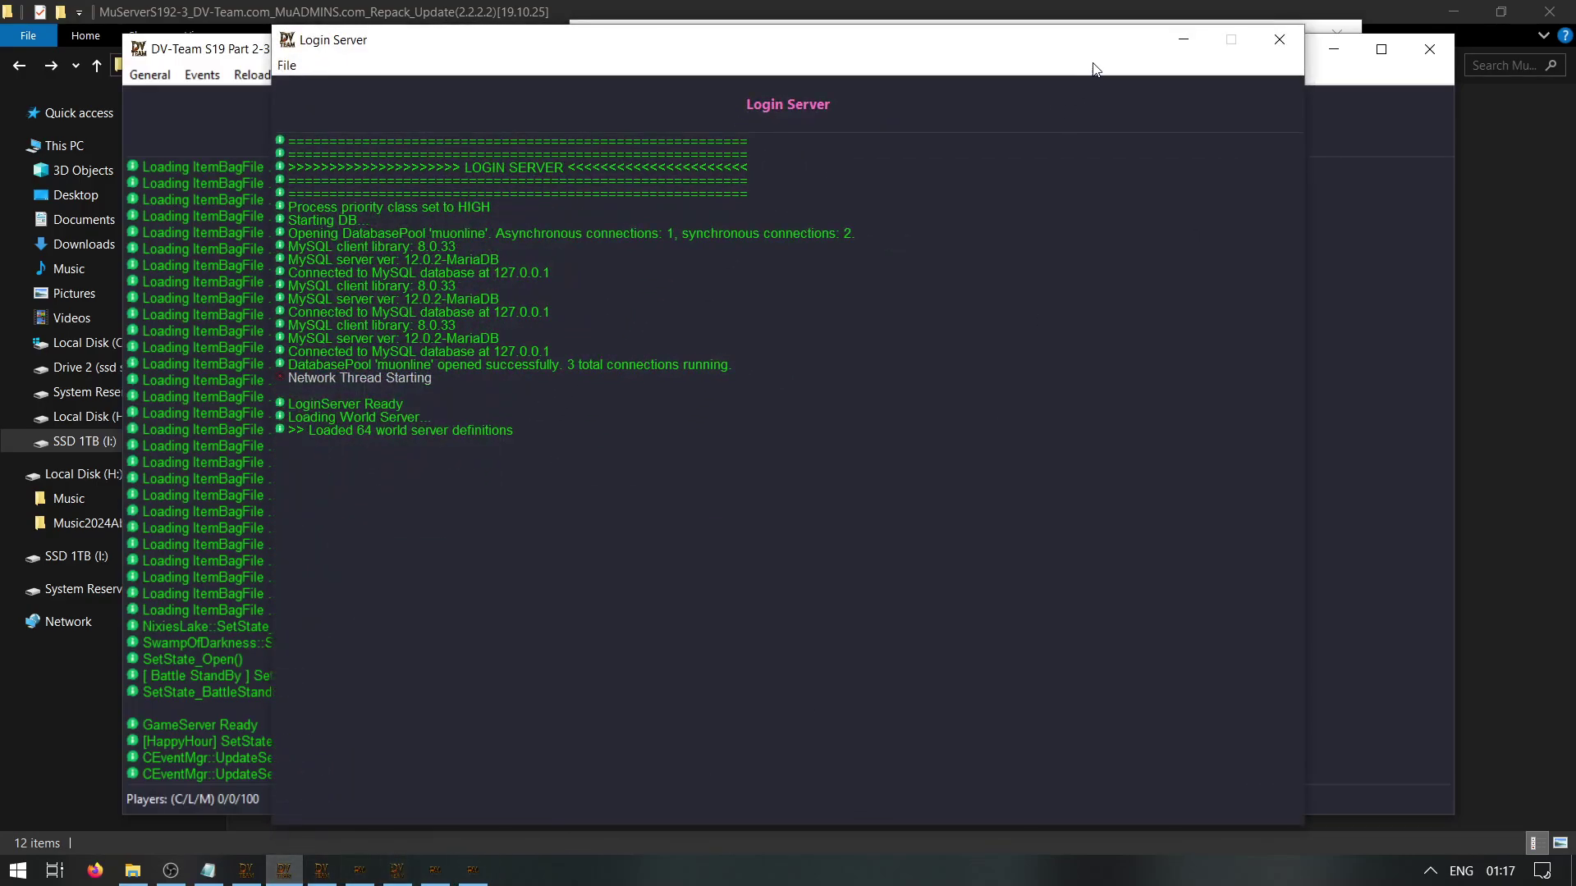
pyautogui.click(1181, 43)
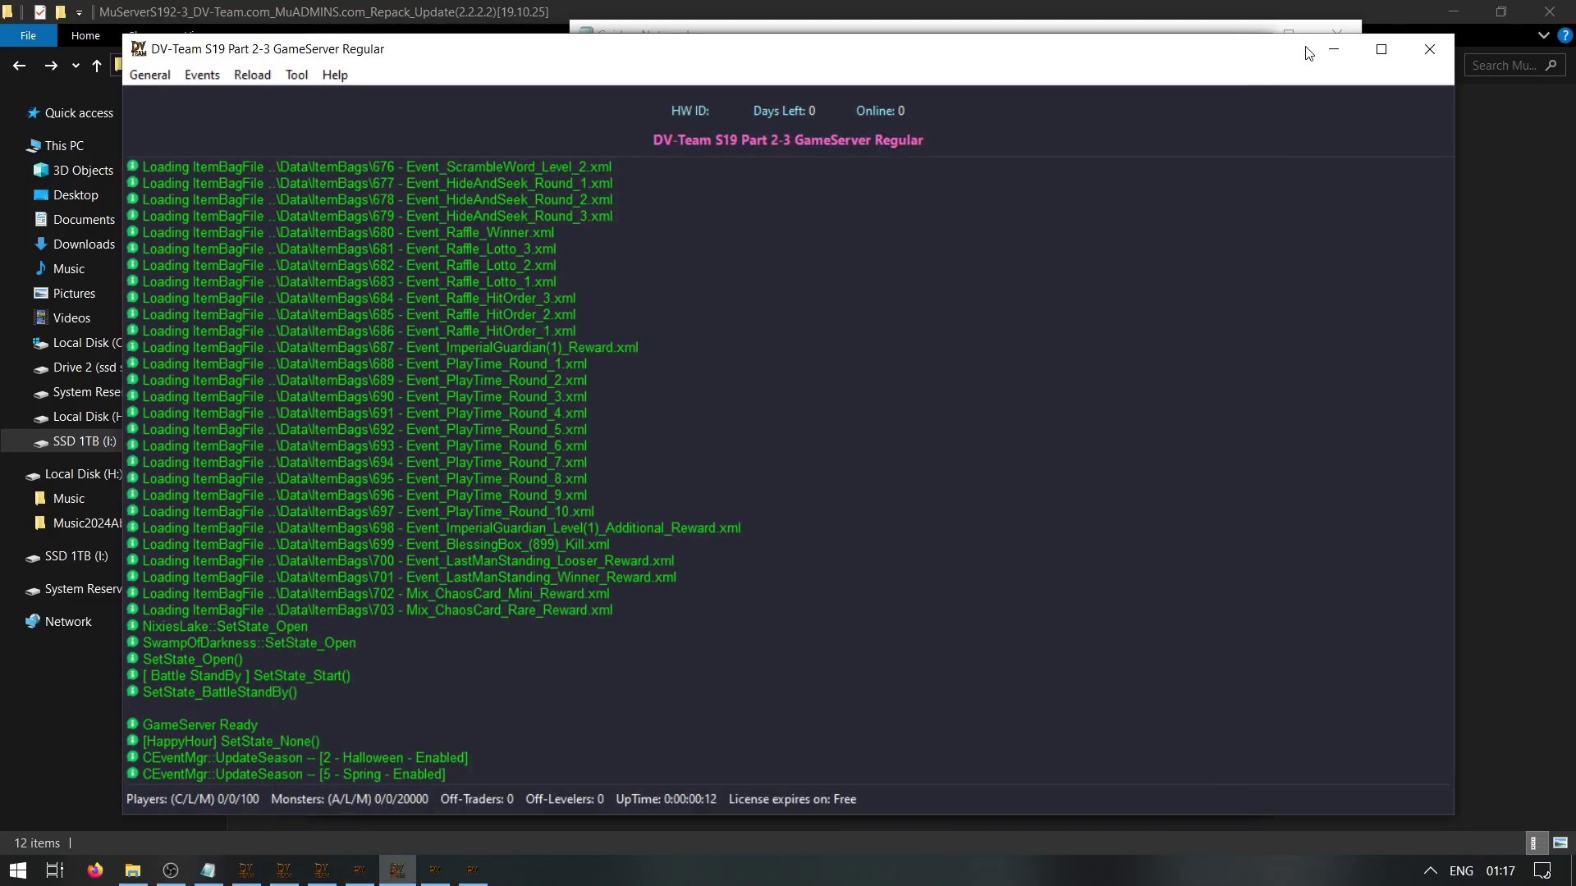
pyautogui.click(1313, 51)
pyautogui.click(1111, 52)
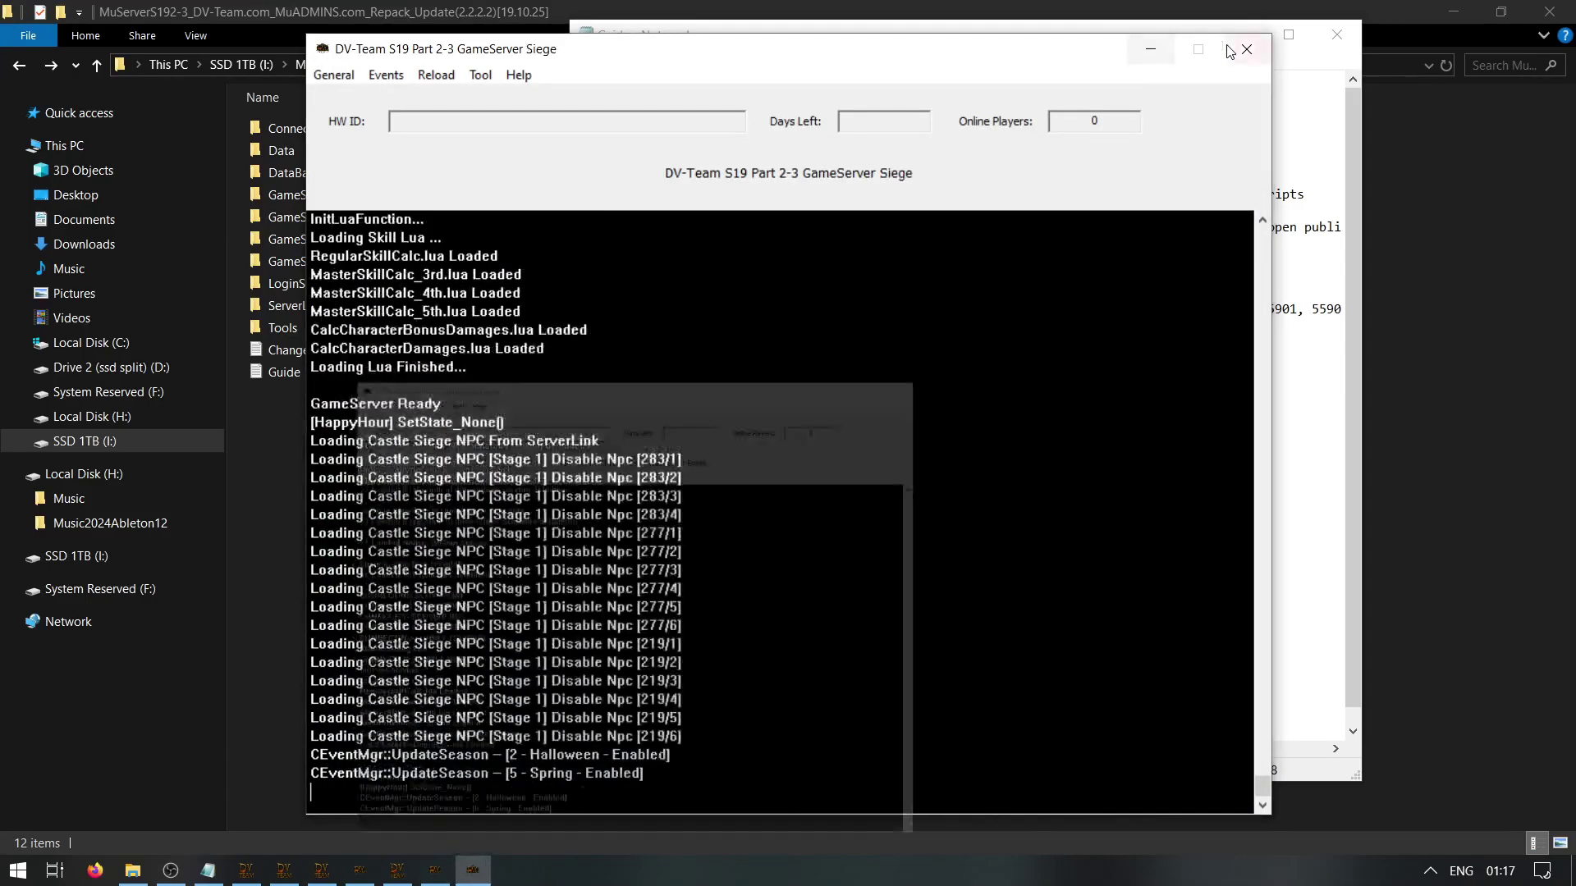
pyautogui.click(1222, 40)
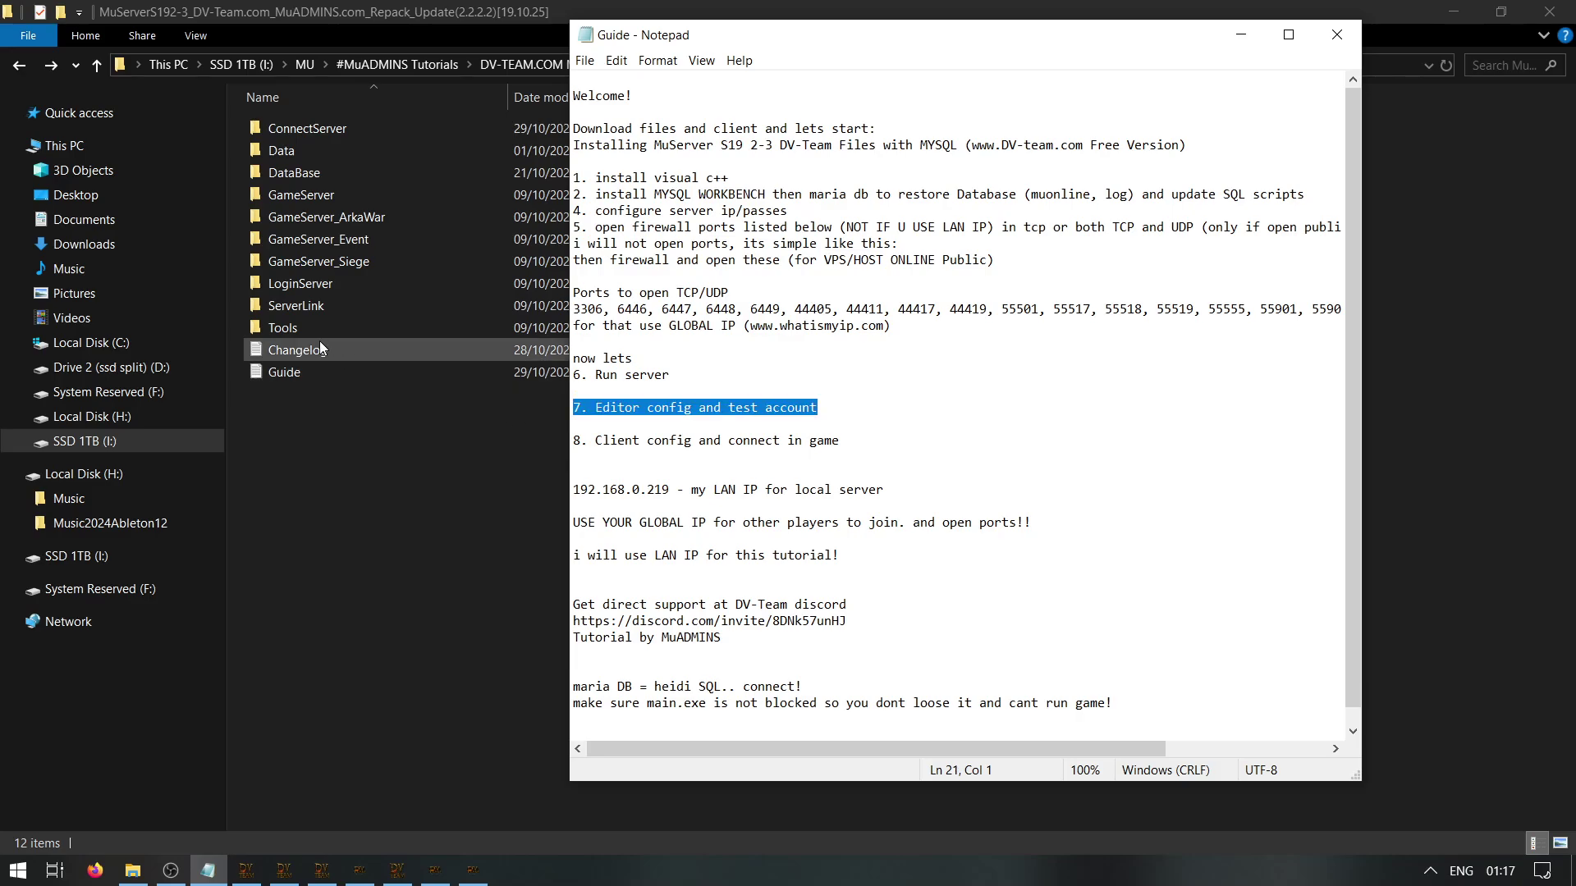
pyautogui.doubleClick(283, 328)
# Open the config file in Account Server Editor's Editor folder for editing in Notepad
pyautogui.click(320, 136)
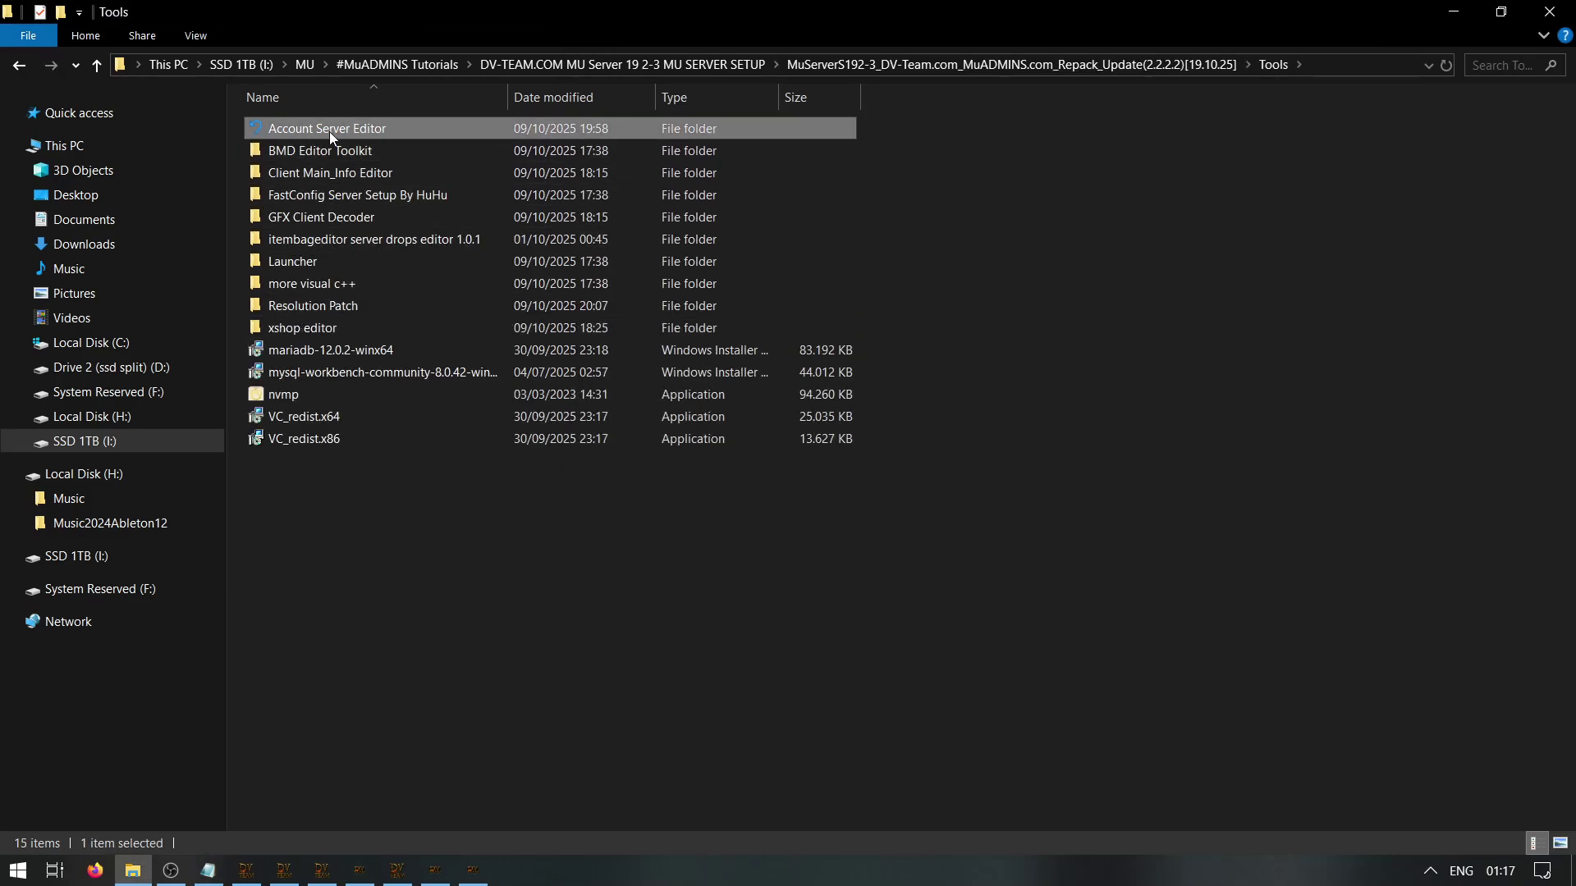
pyautogui.doubleClick(334, 130)
pyautogui.click(291, 127)
pyautogui.doubleClick(291, 127)
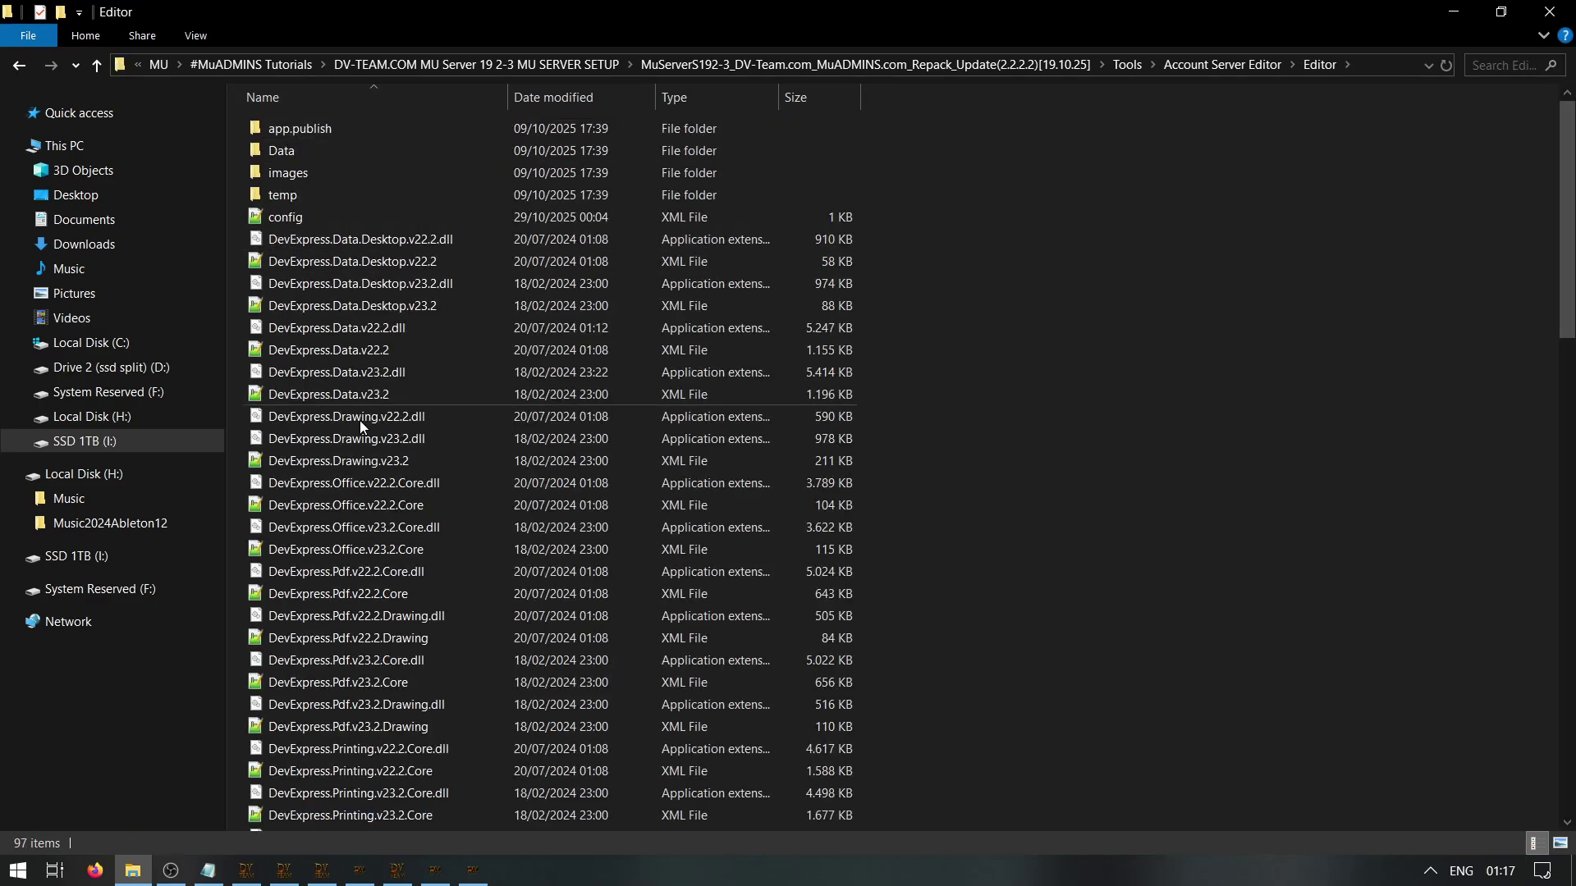
pyautogui.rightClick(278, 212)
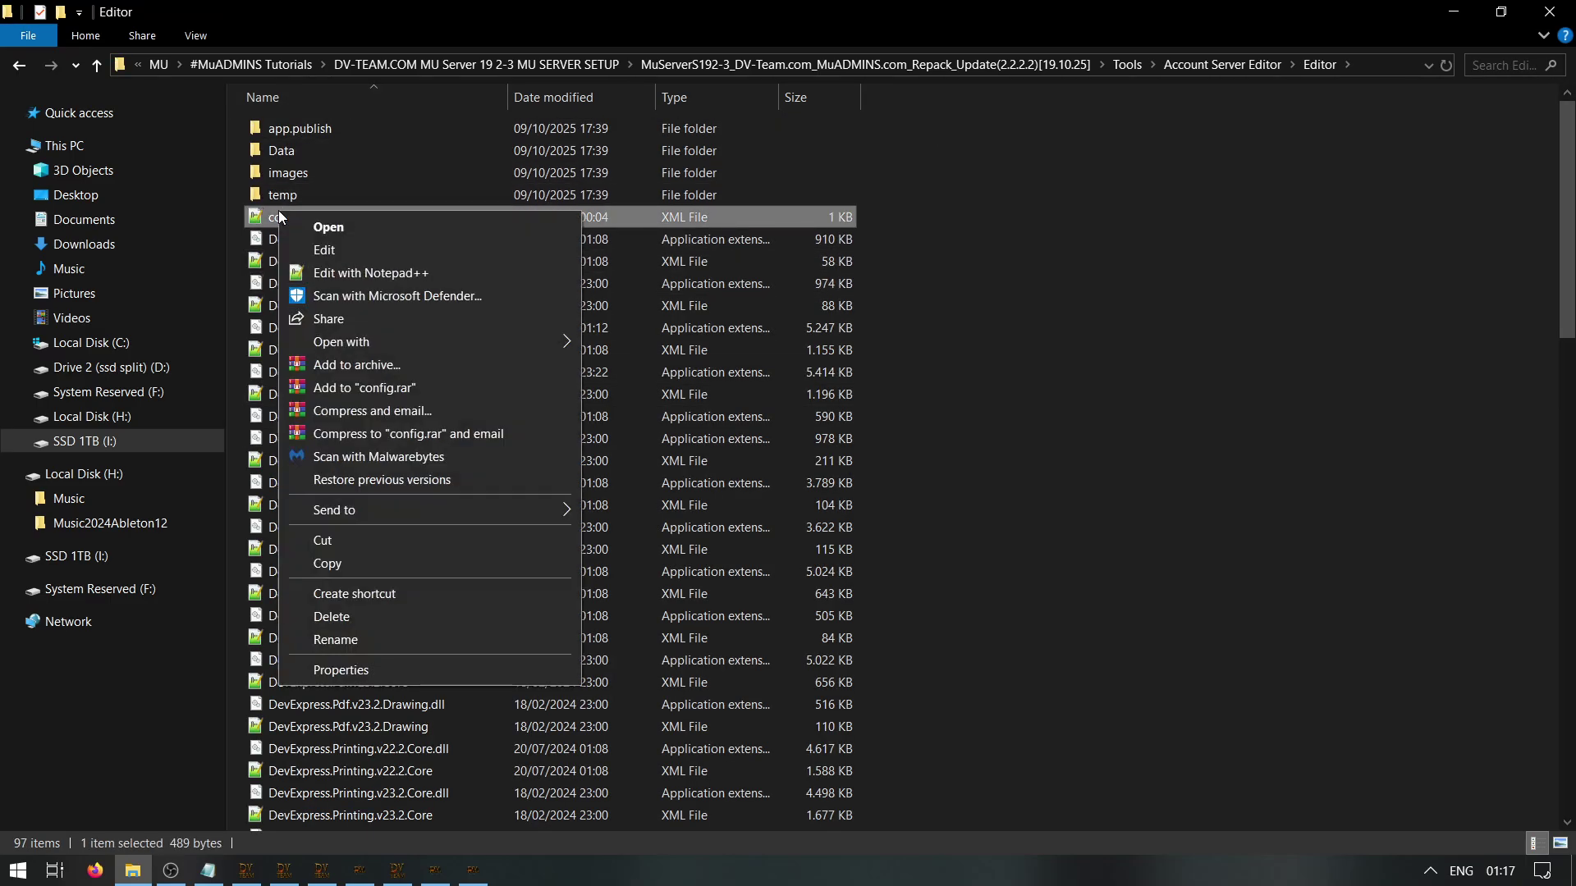
pyautogui.click(324, 251)
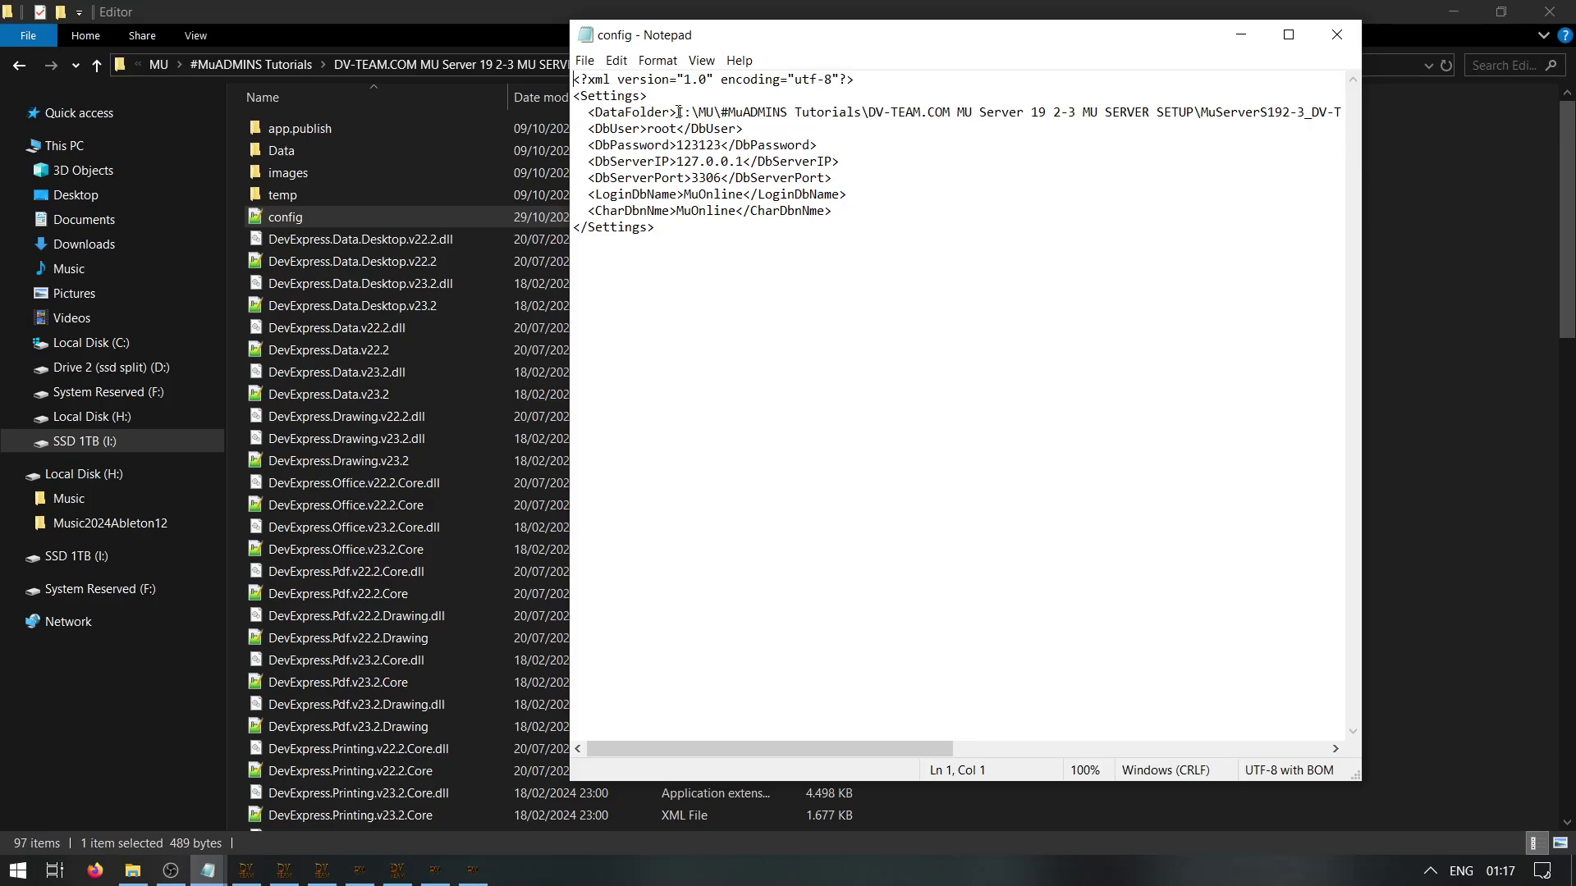
# Review the DataFolder path, typing and then undoing a 'MAKE SURE EDITOR PATH LINK CORRECT' note
pyautogui.moveTo(678, 112); pyautogui.dragTo(1296, 95)
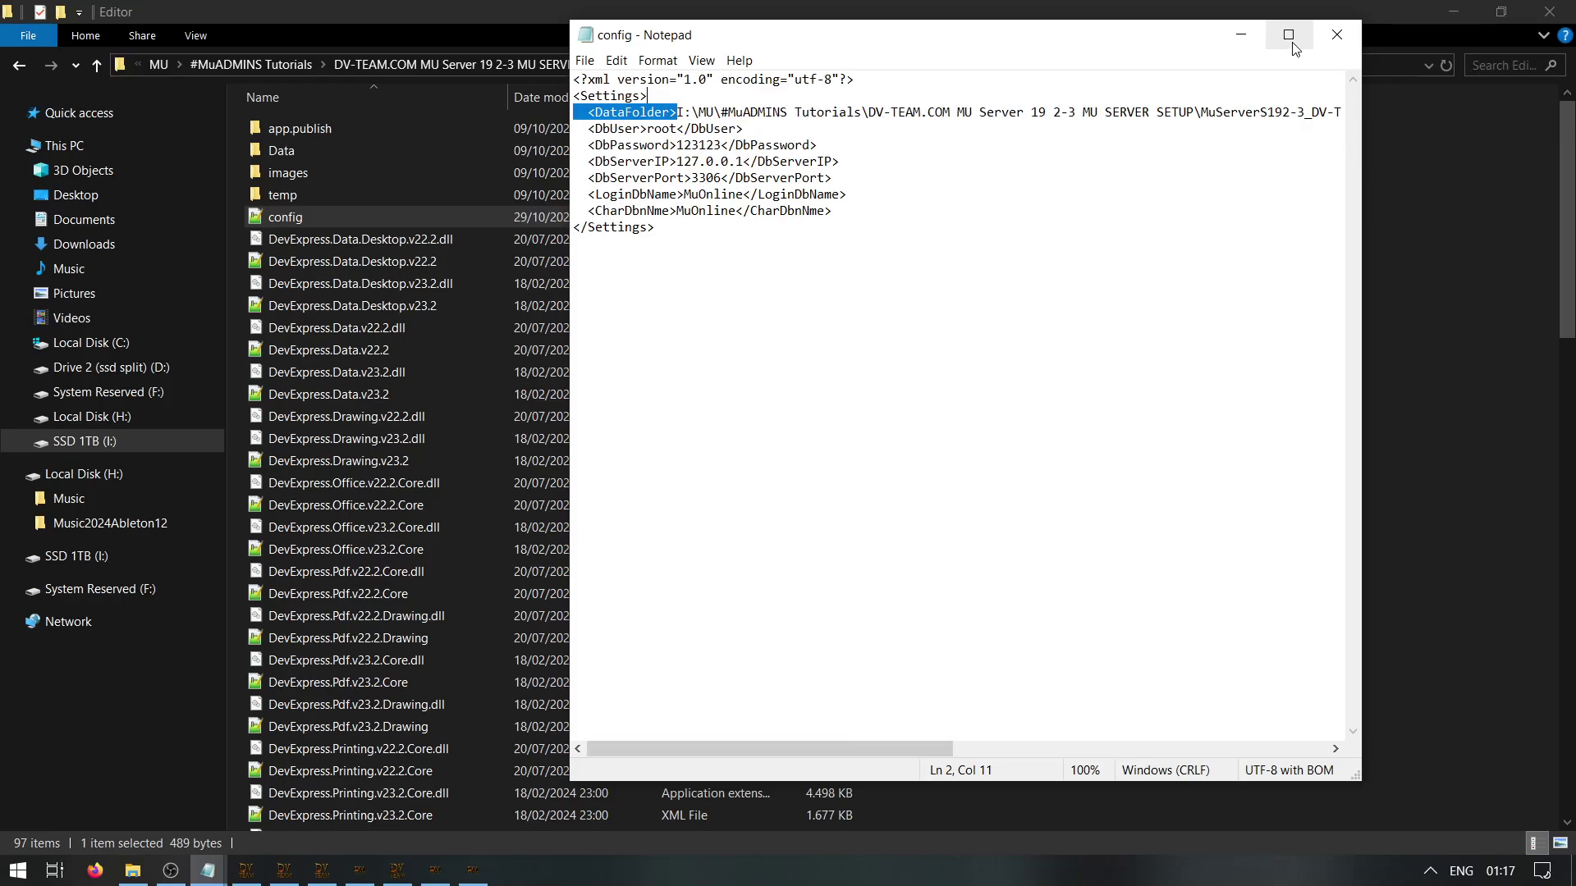
pyautogui.click(1290, 36)
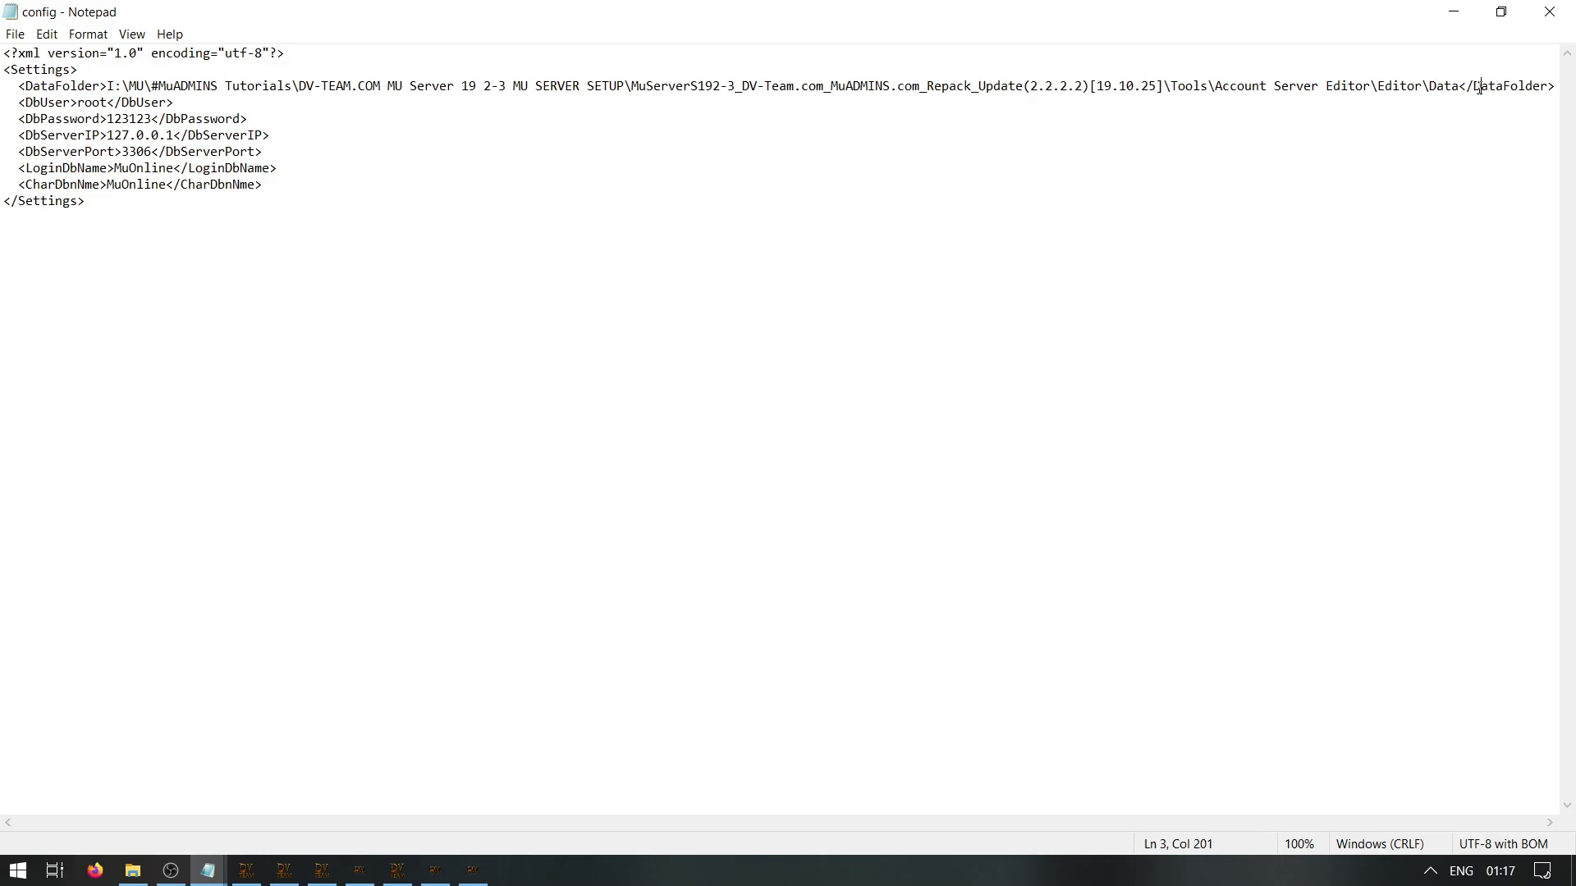
pyautogui.moveTo(1458, 86); pyautogui.dragTo(103, 87)
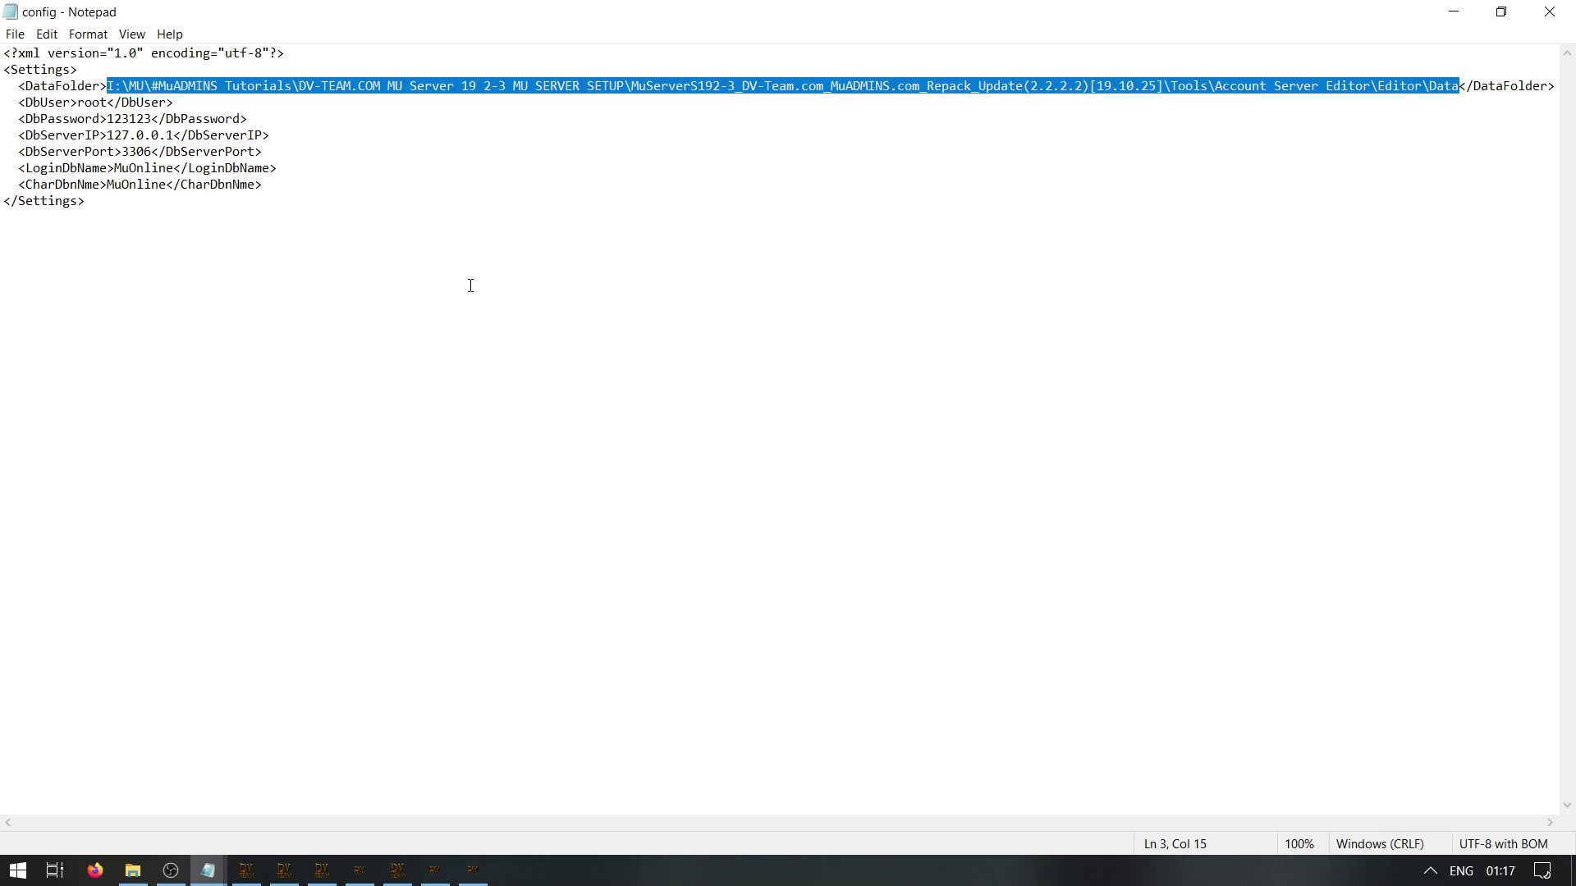
pyautogui.write('MAKE SURE EDITOR PA')
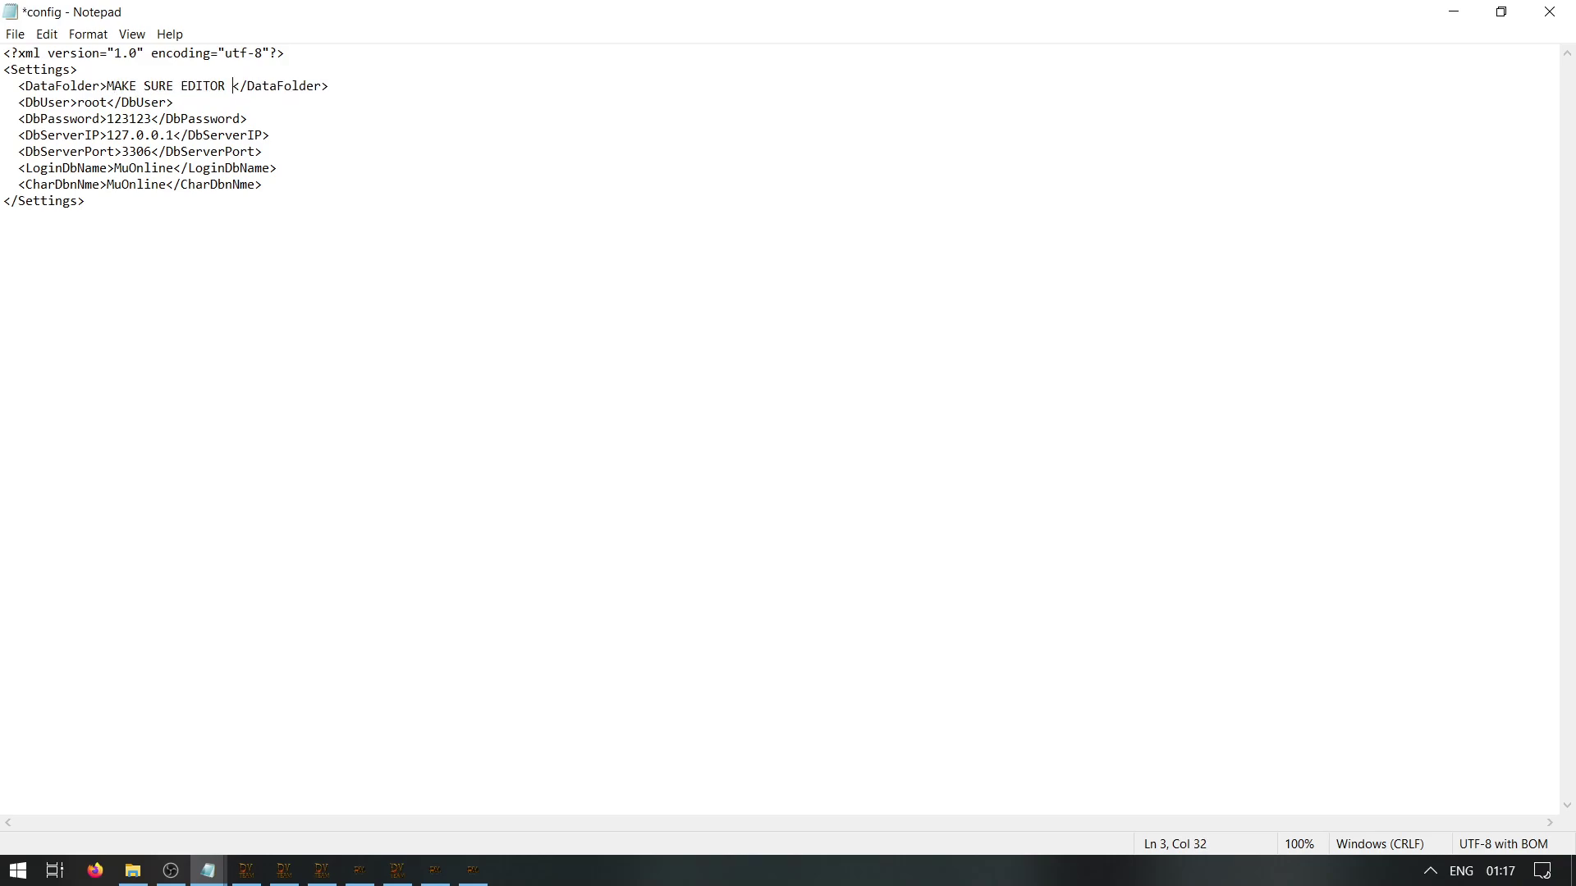
pyautogui.write('TH LINK C')
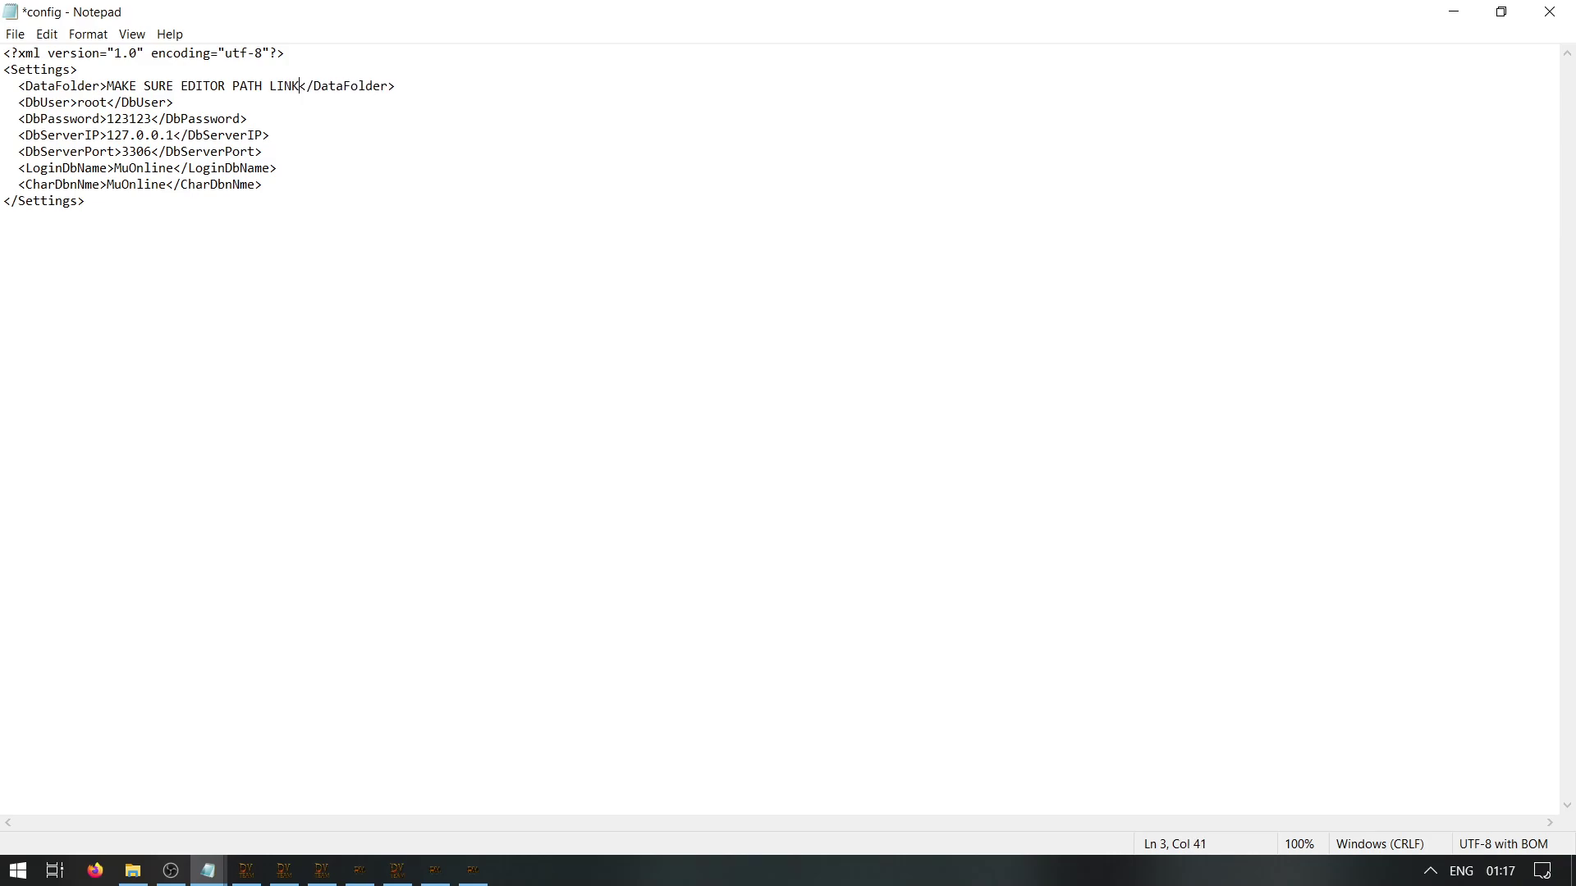
pyautogui.write('ORRECT')
pyautogui.hotkey('ctrl', 'z')
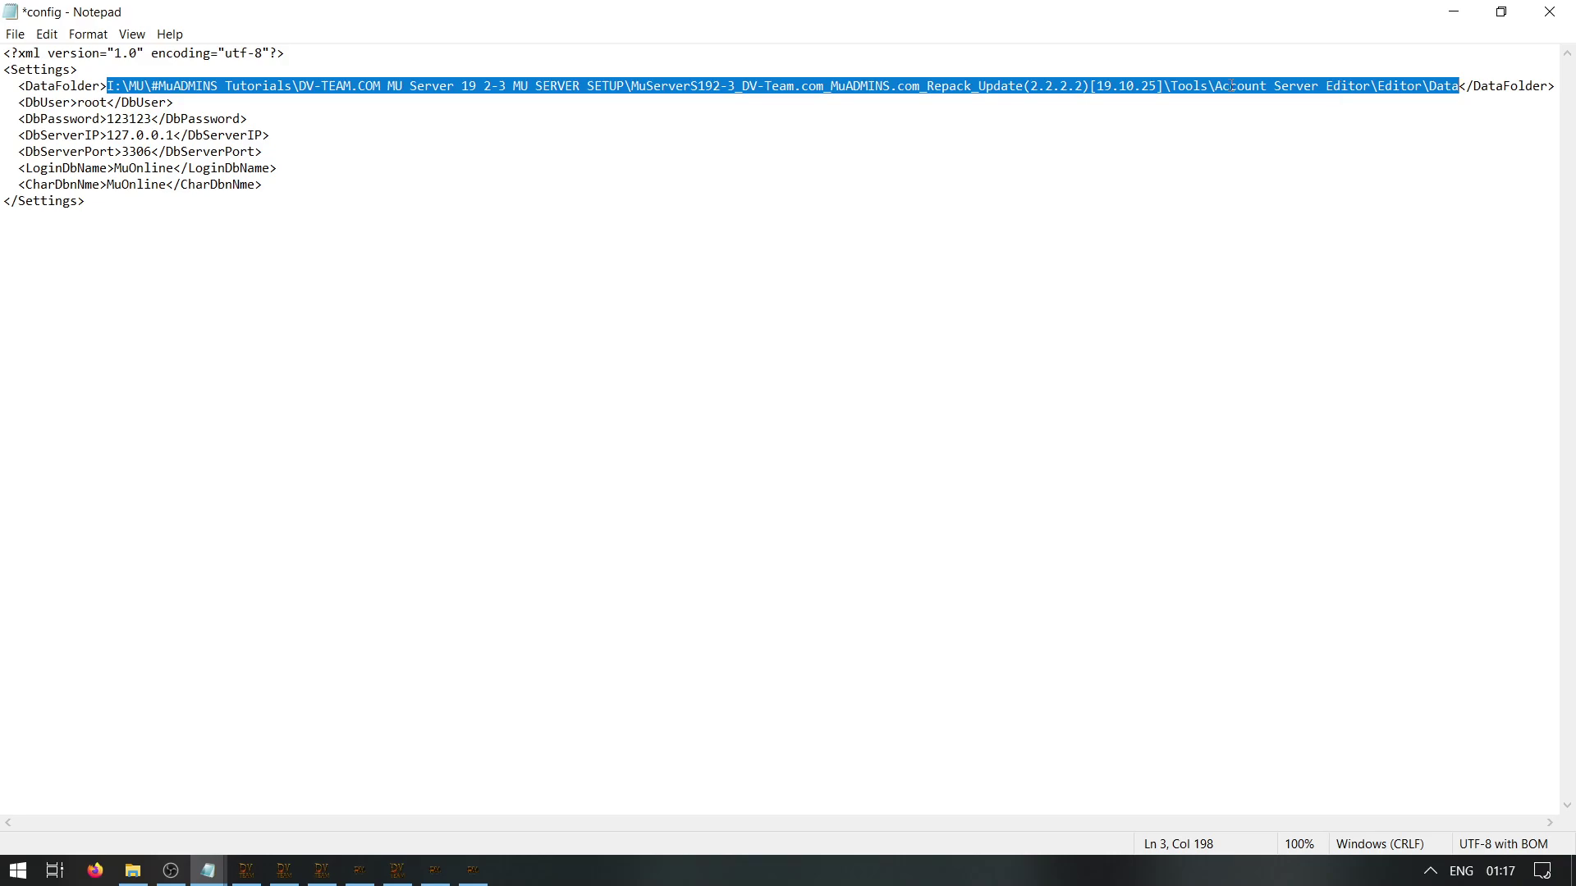
pyautogui.moveTo(1214, 89); pyautogui.dragTo(1384, 90)
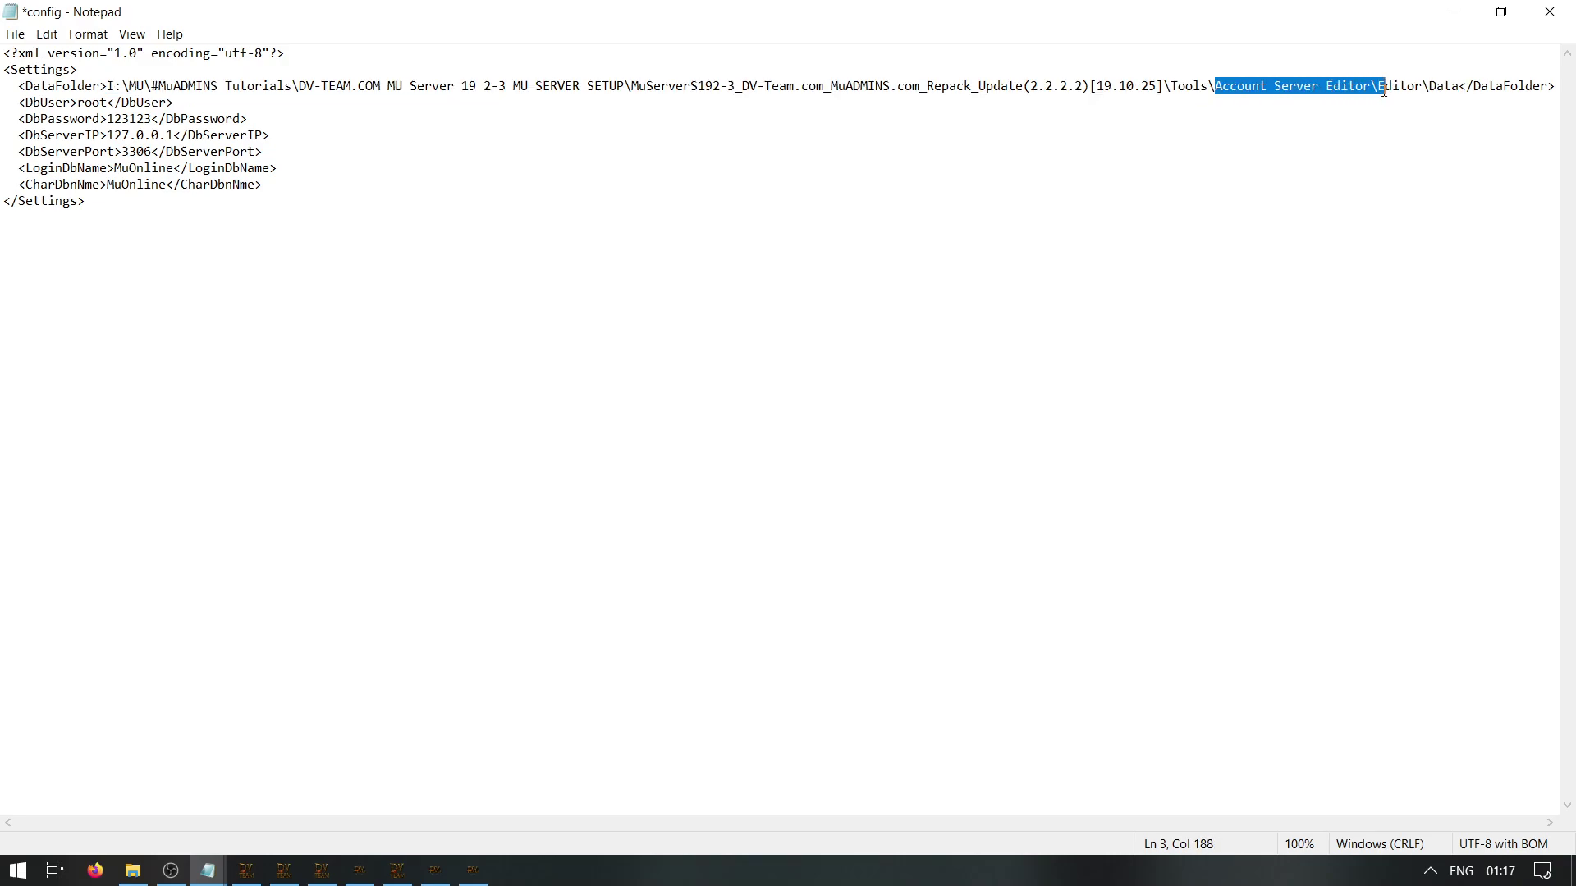
pyautogui.click(276, 119)
# Remove the stray note after the MySQL password, save config.xml and close Notepad
pyautogui.write('AND MYSQL PASS')
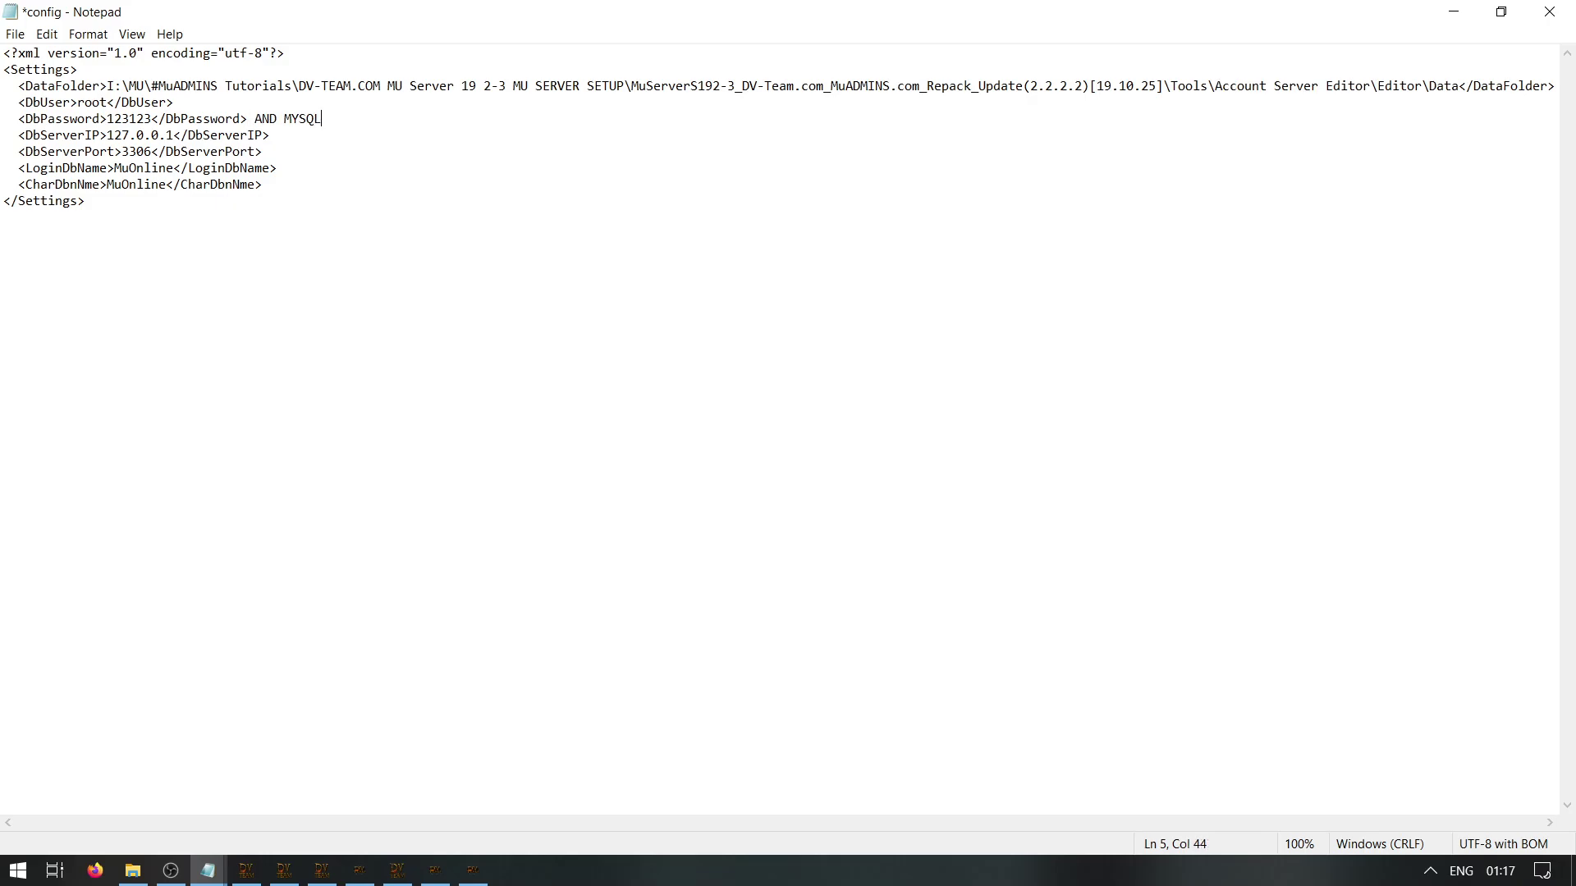
pyautogui.press('BackSpace')
pyautogui.press('BackSpace')
pyautogui.press('BackSpace')
pyautogui.press('BackSpace')
pyautogui.press('BackSpace')
pyautogui.press('BackSpace')
pyautogui.press('BackSpace')
pyautogui.press('BackSpace')
pyautogui.press('BackSpace')
pyautogui.press('BackSpace')
pyautogui.press('BackSpace')
pyautogui.press('BackSpace')
pyautogui.press('BackSpace')
pyautogui.press('BackSpace')
pyautogui.press('BackSpace')
pyautogui.doubleClick(111, 119)
pyautogui.click(489, 128)
pyautogui.hotkey('ctrl', 's')
pyautogui.click(1549, 12)
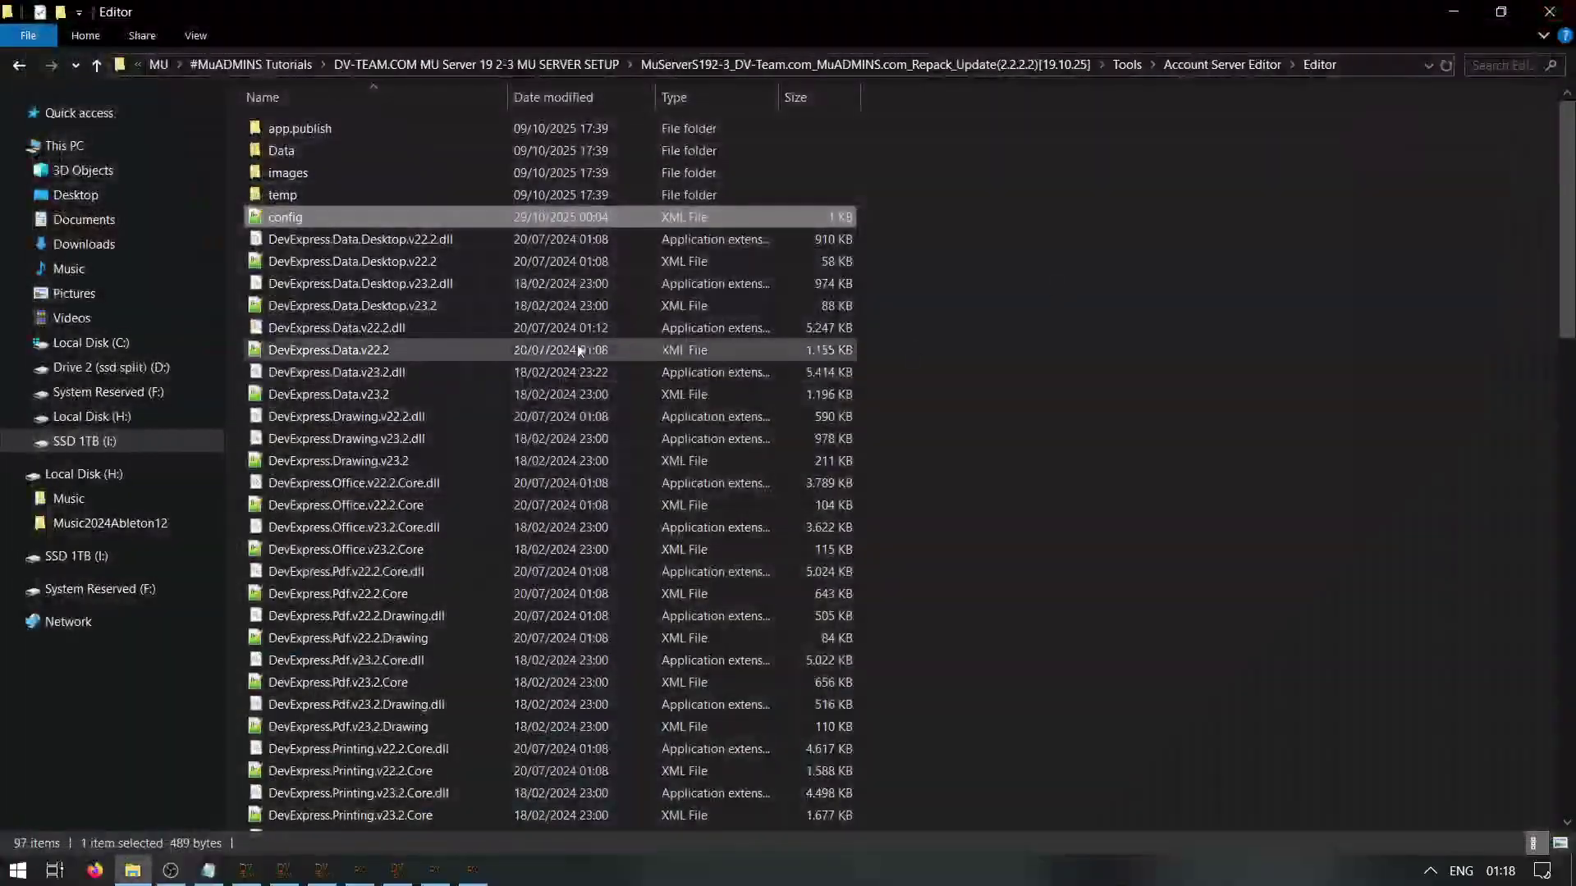
# Launch DV-TeamEditors from the Editor folder and open its Account Manager past the error
pyautogui.click(1372, 66)
pyautogui.press('Escape')
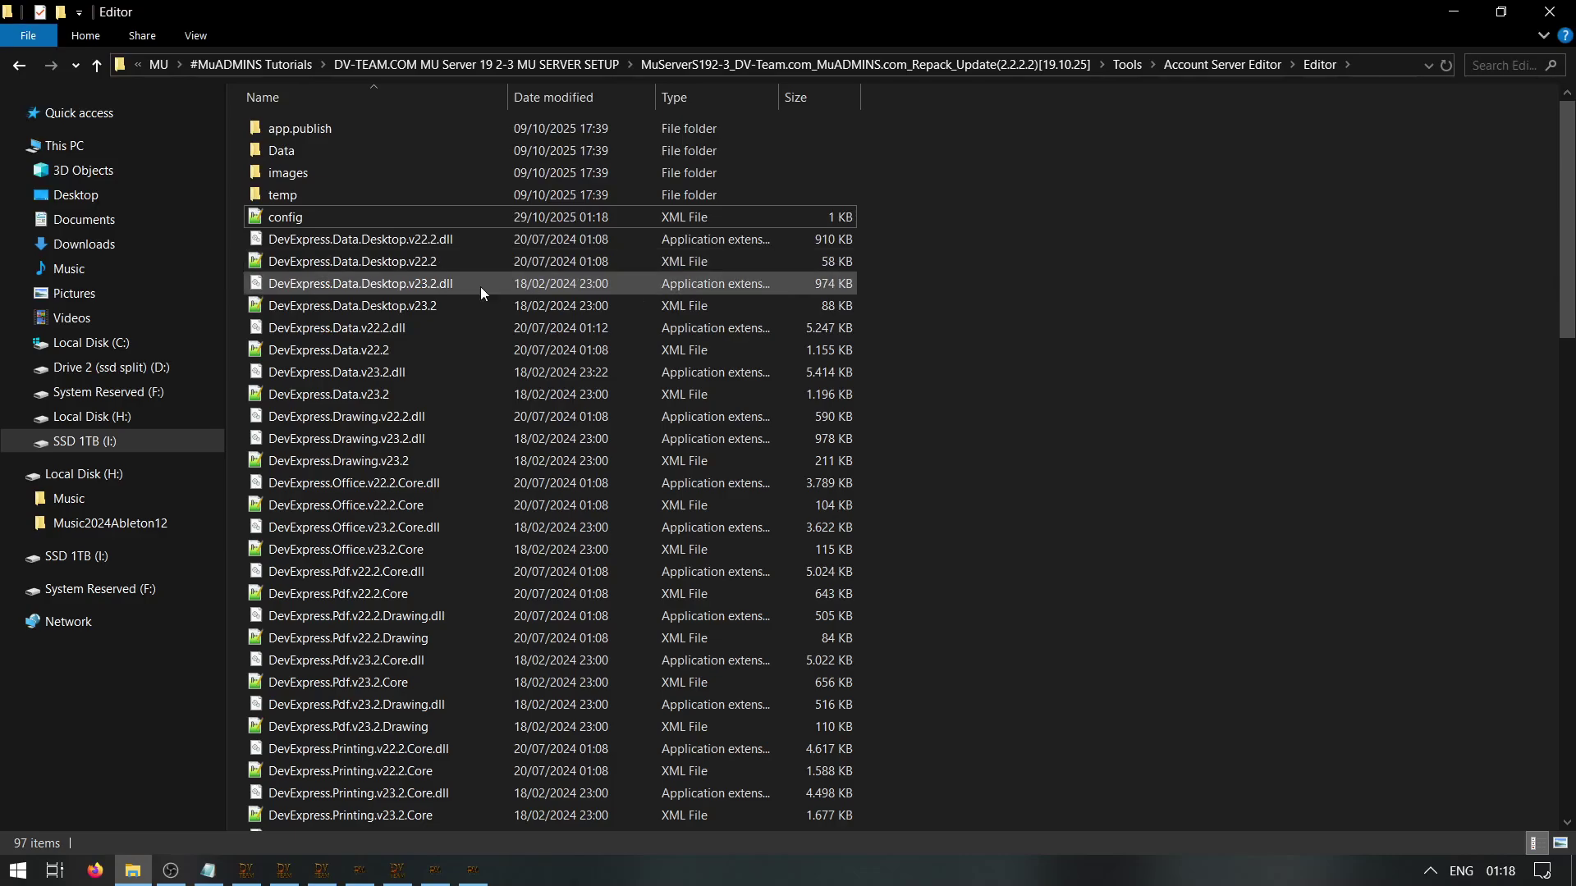
pyautogui.scroll(-20, 480, 287)
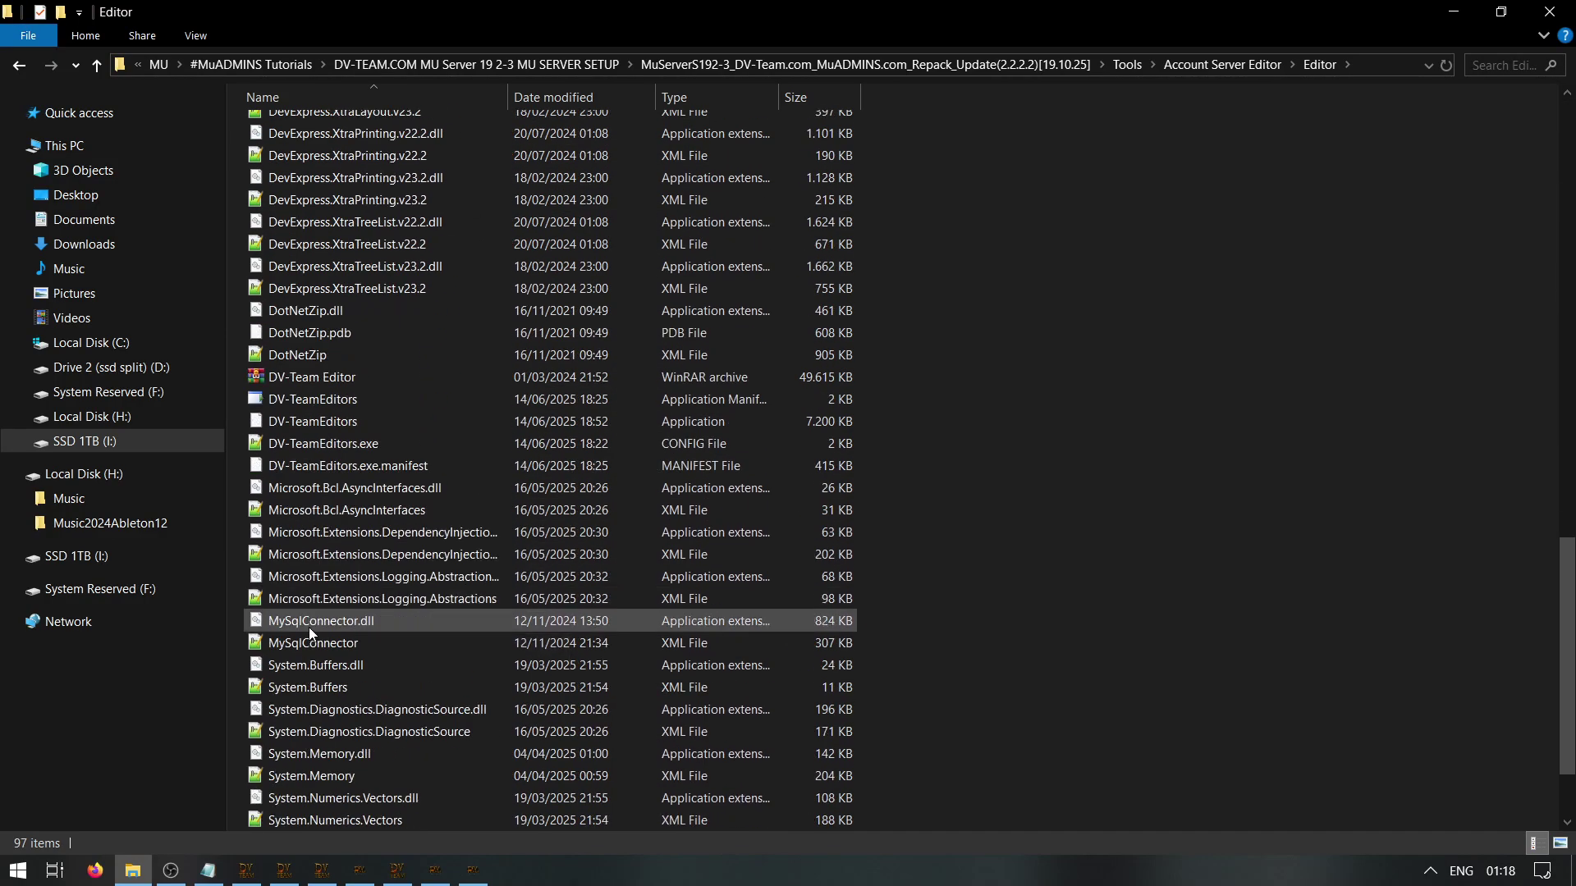
pyautogui.click(303, 424)
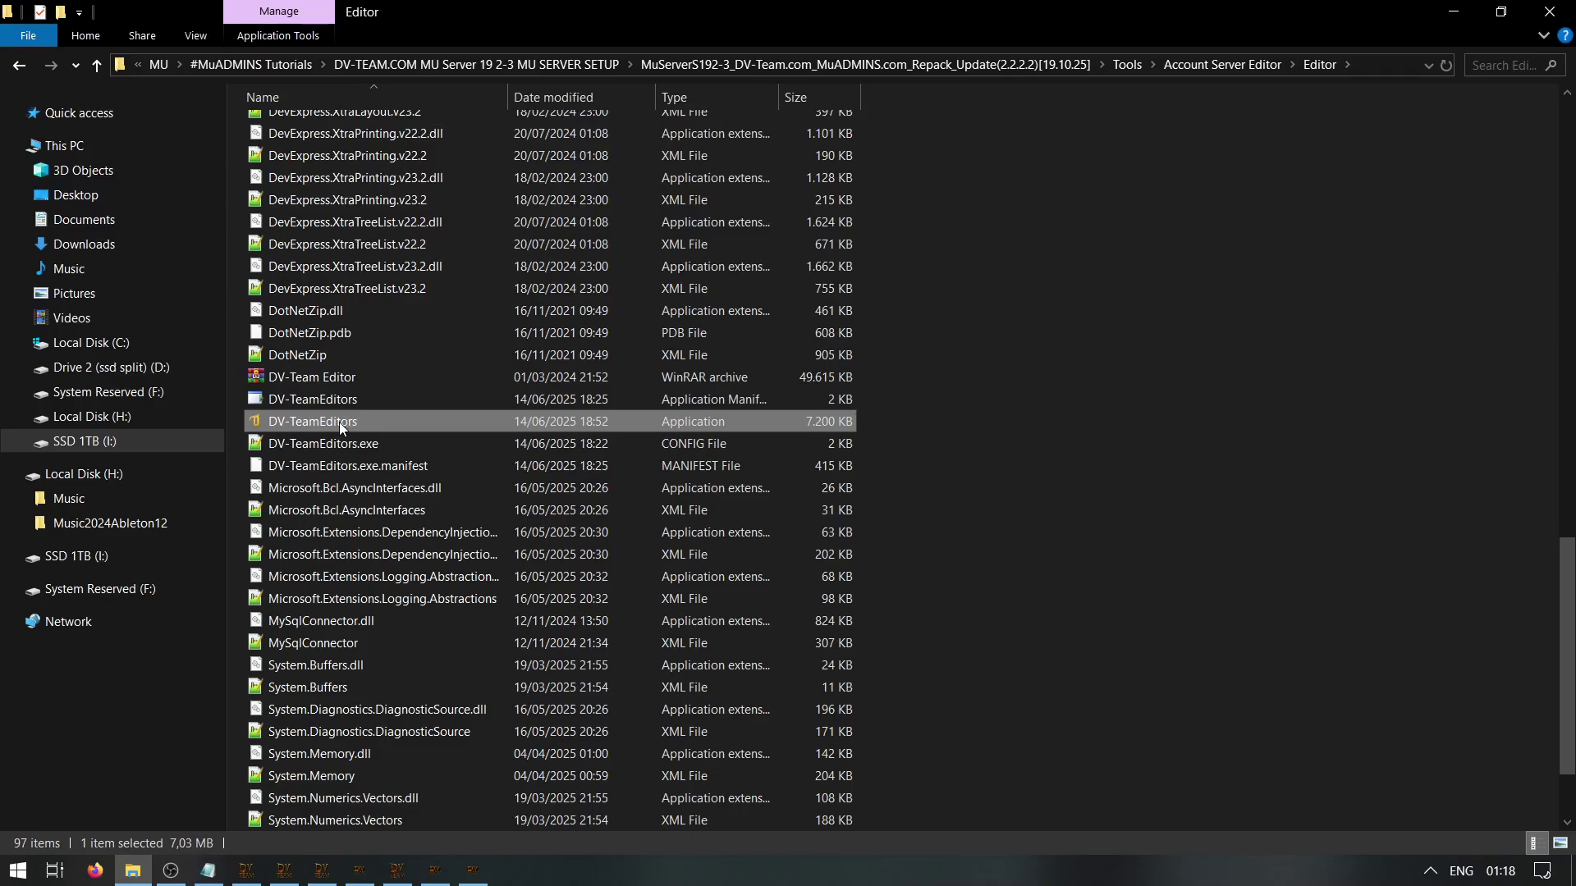
pyautogui.doubleClick(339, 424)
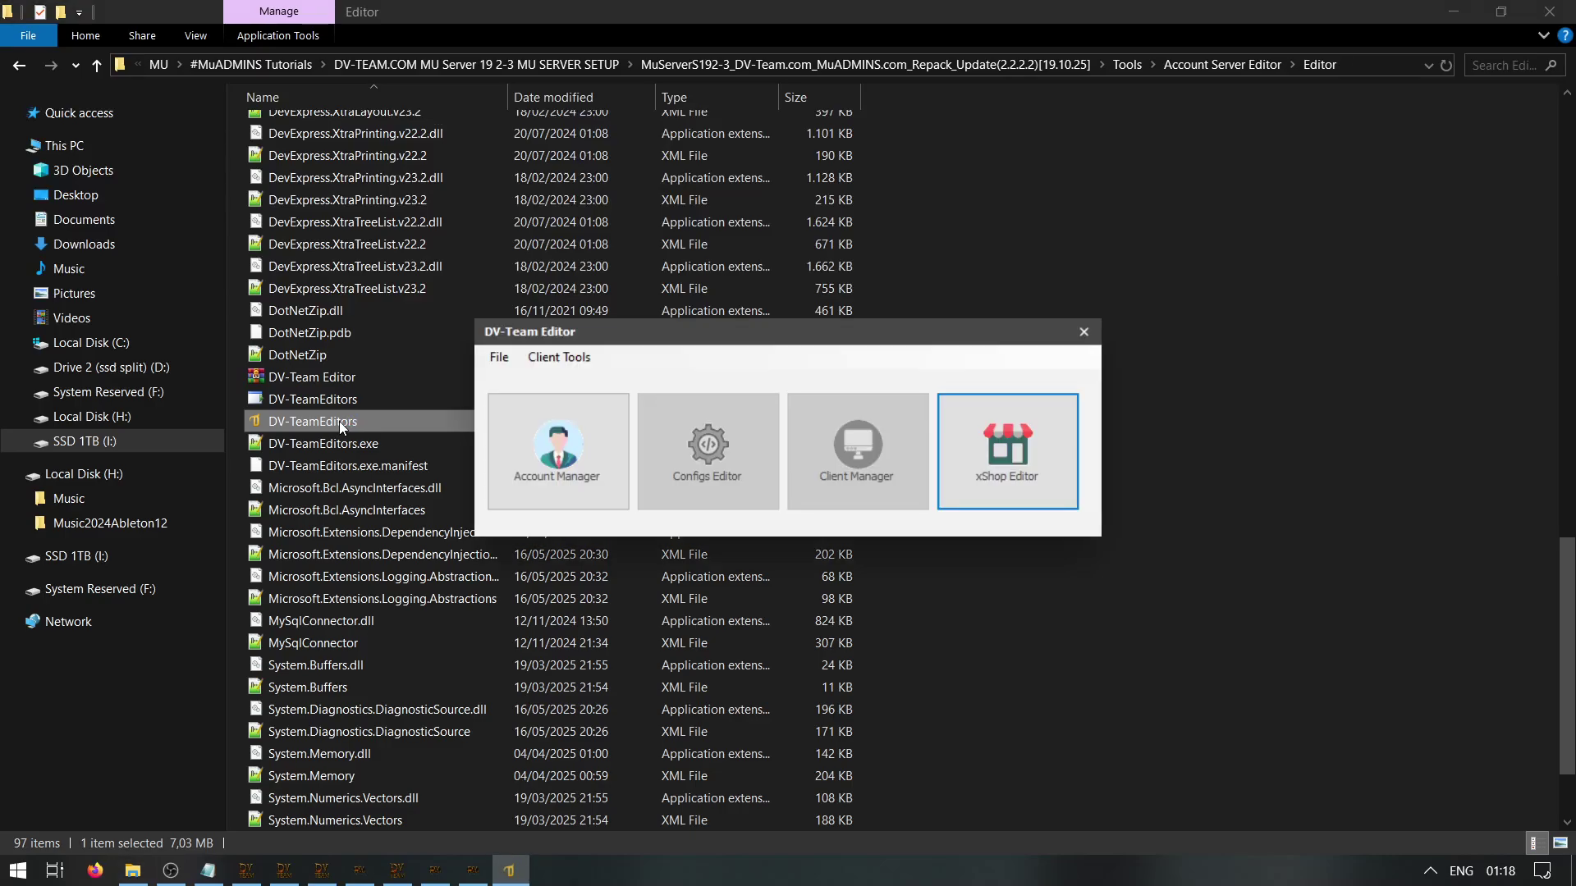
pyautogui.click(552, 440)
pyautogui.click(869, 506)
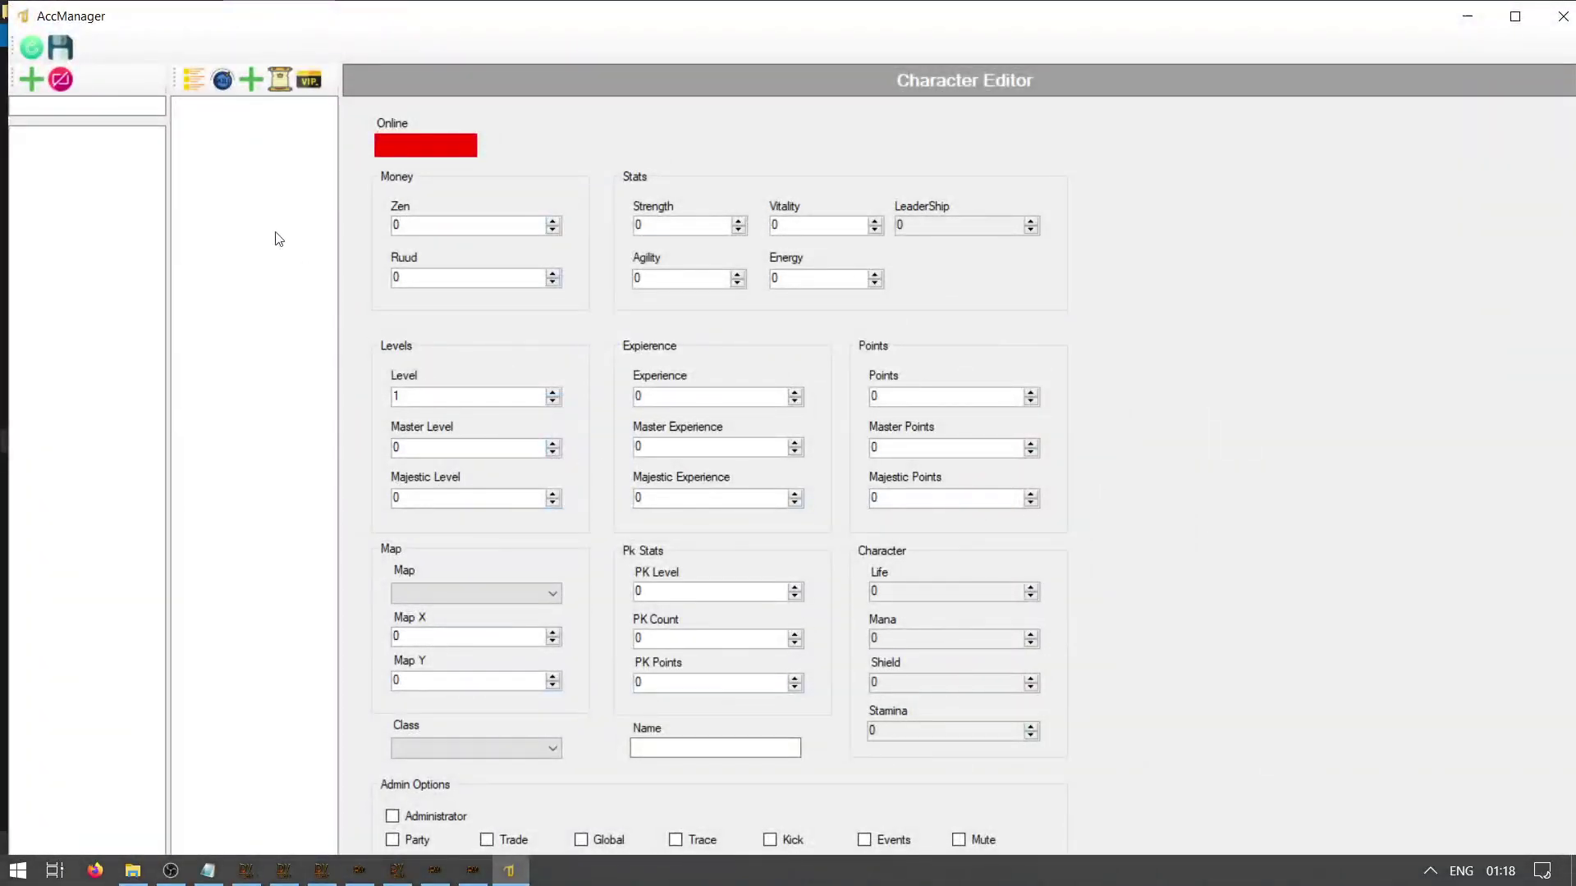
# Add a new test account with name, e-mail and password, then close the manager and return to Tools
pyautogui.click(31, 80)
pyautogui.write('TESTER')
pyautogui.moveTo(737, 390); pyautogui.dragTo(602, 401)
pyautogui.click(757, 425)
pyautogui.press('Tab')
pyautogui.write('123123')
pyautogui.click(836, 519)
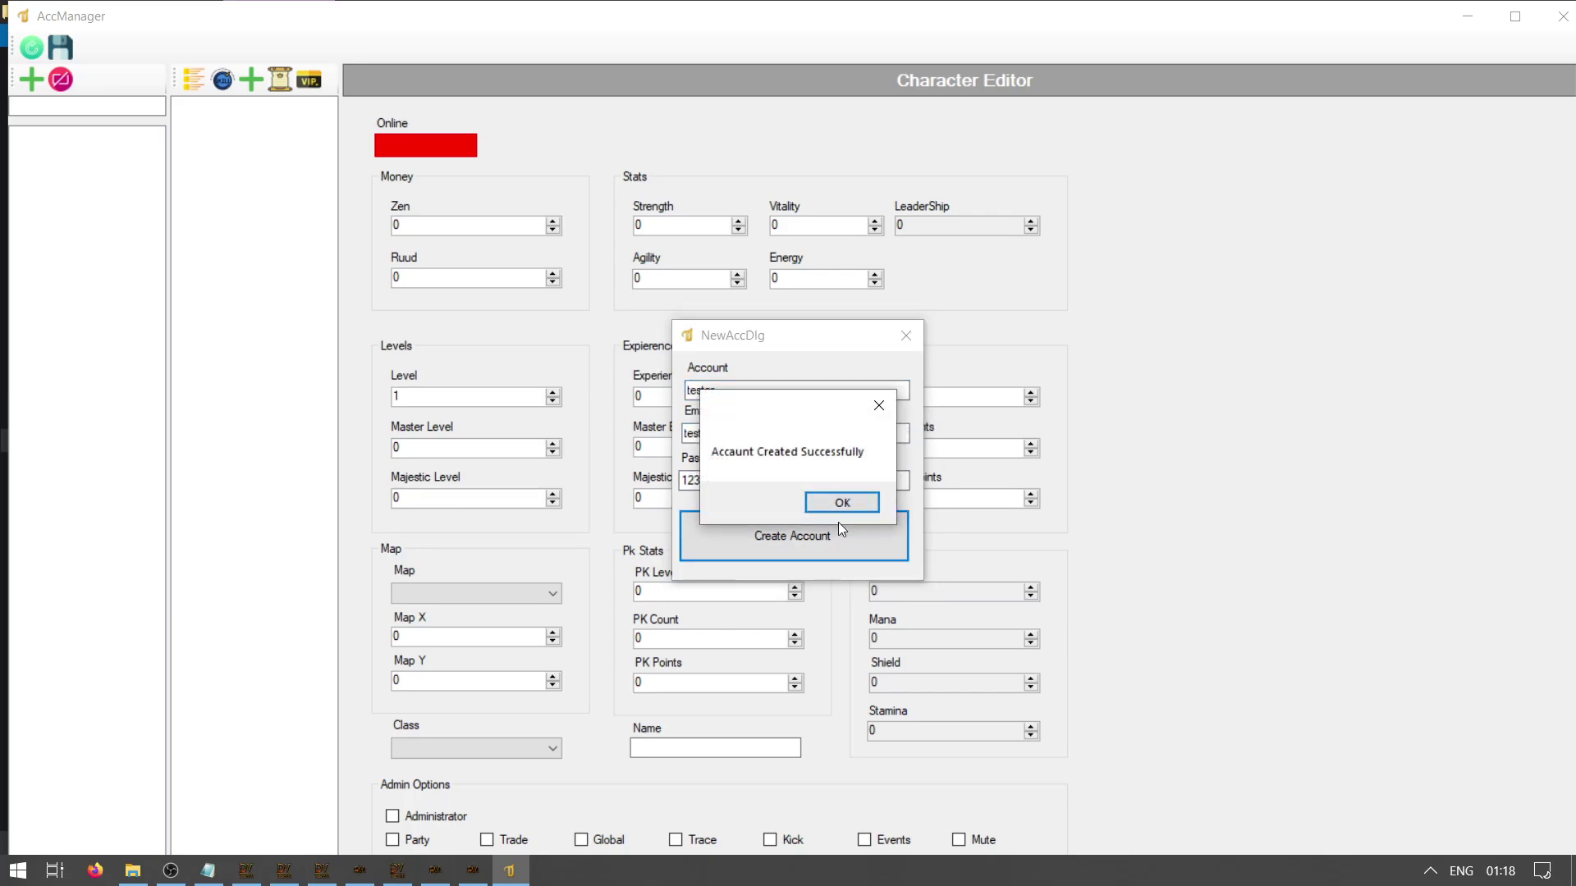
pyautogui.click(840, 505)
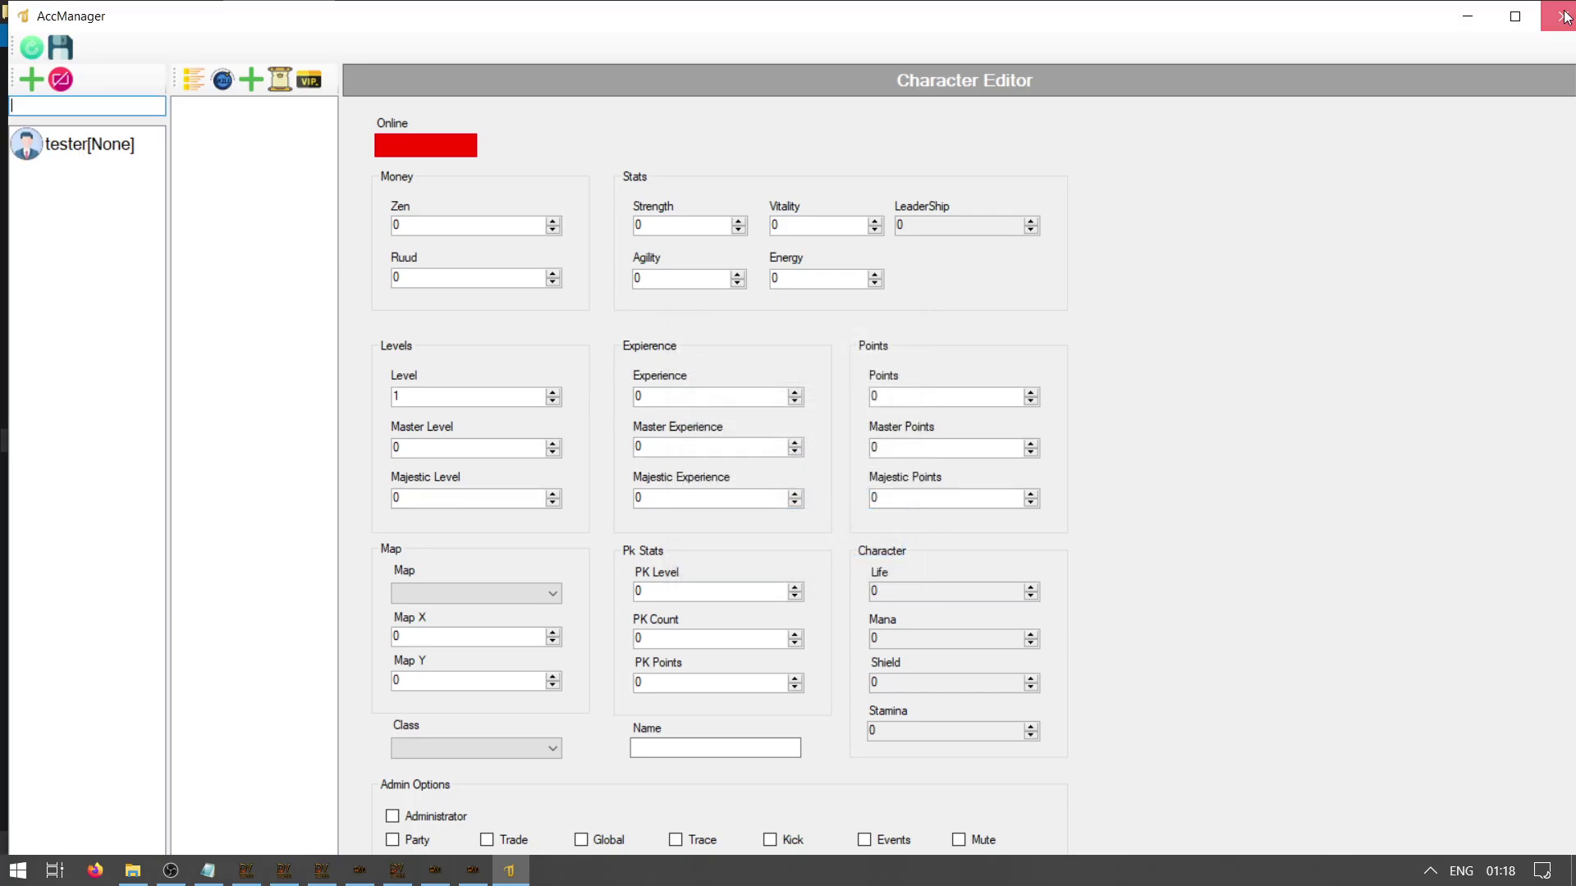
pyautogui.click(1571, 8)
pyautogui.hotkey('alt', 'Up')
pyautogui.hotkey('alt', 'Up')
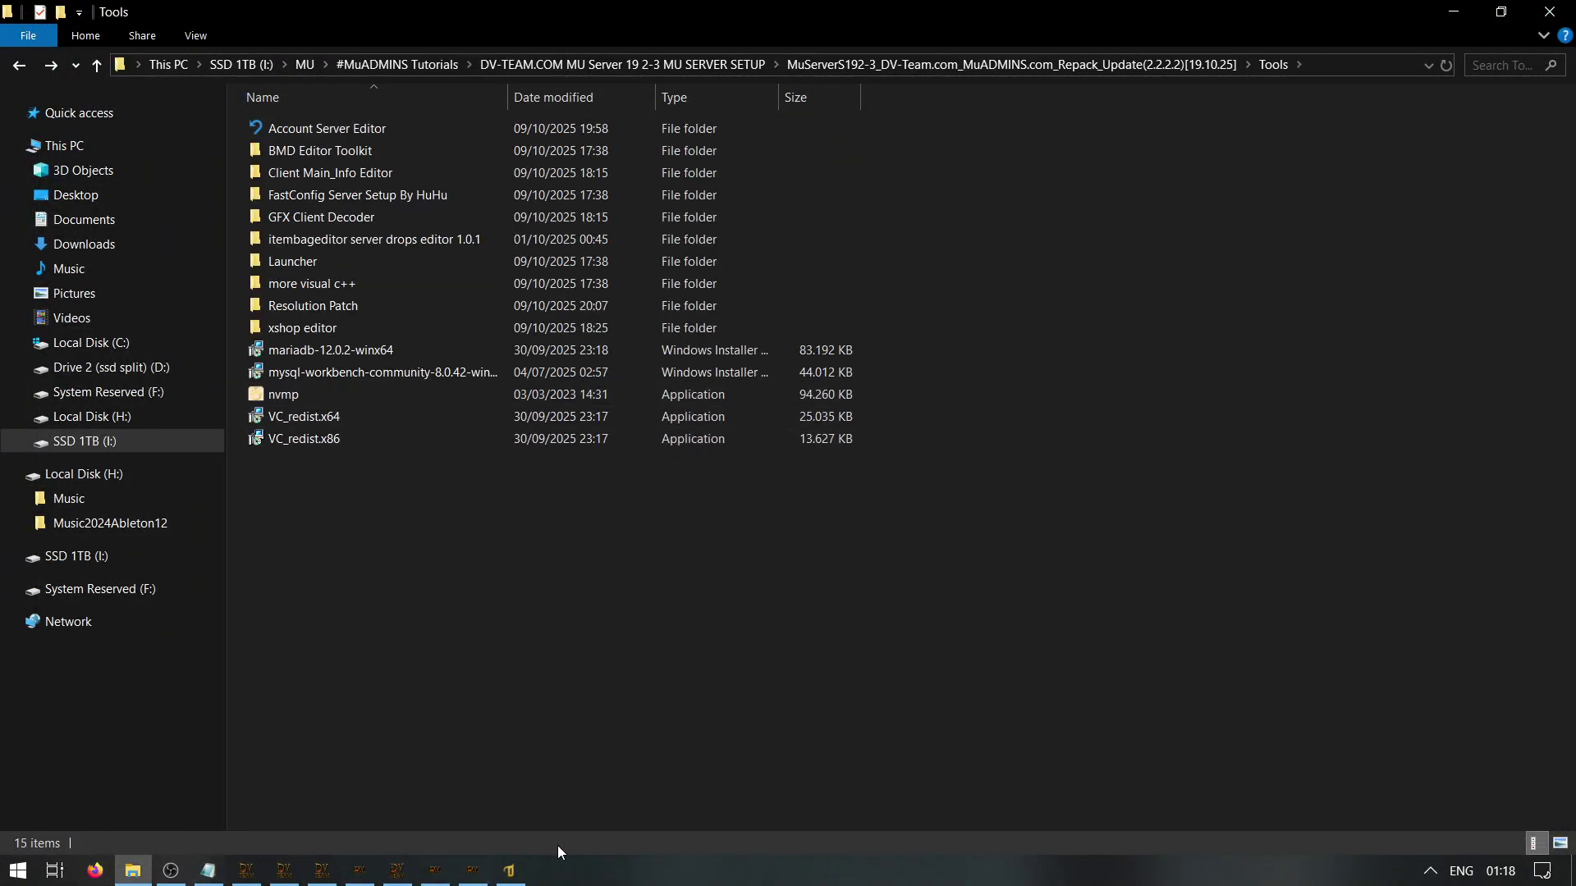
# Check the guide's step 8 client config line, then open Client Main_Info Editor's Config notes alongside
pyautogui.click(508, 870)
pyautogui.click(209, 868)
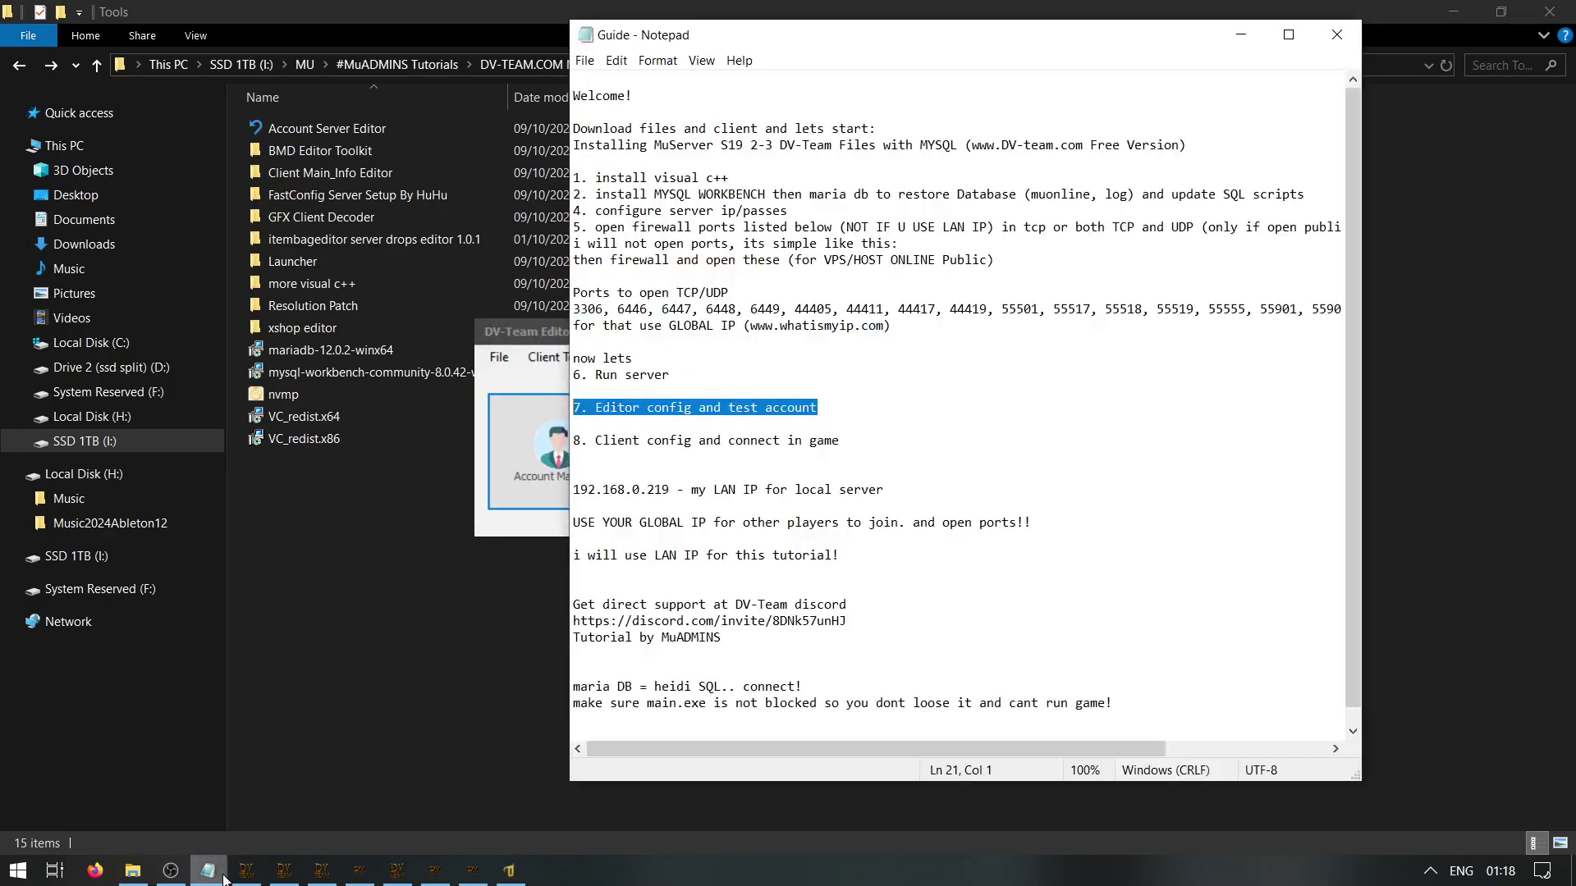
pyautogui.moveTo(840, 441); pyautogui.dragTo(514, 440)
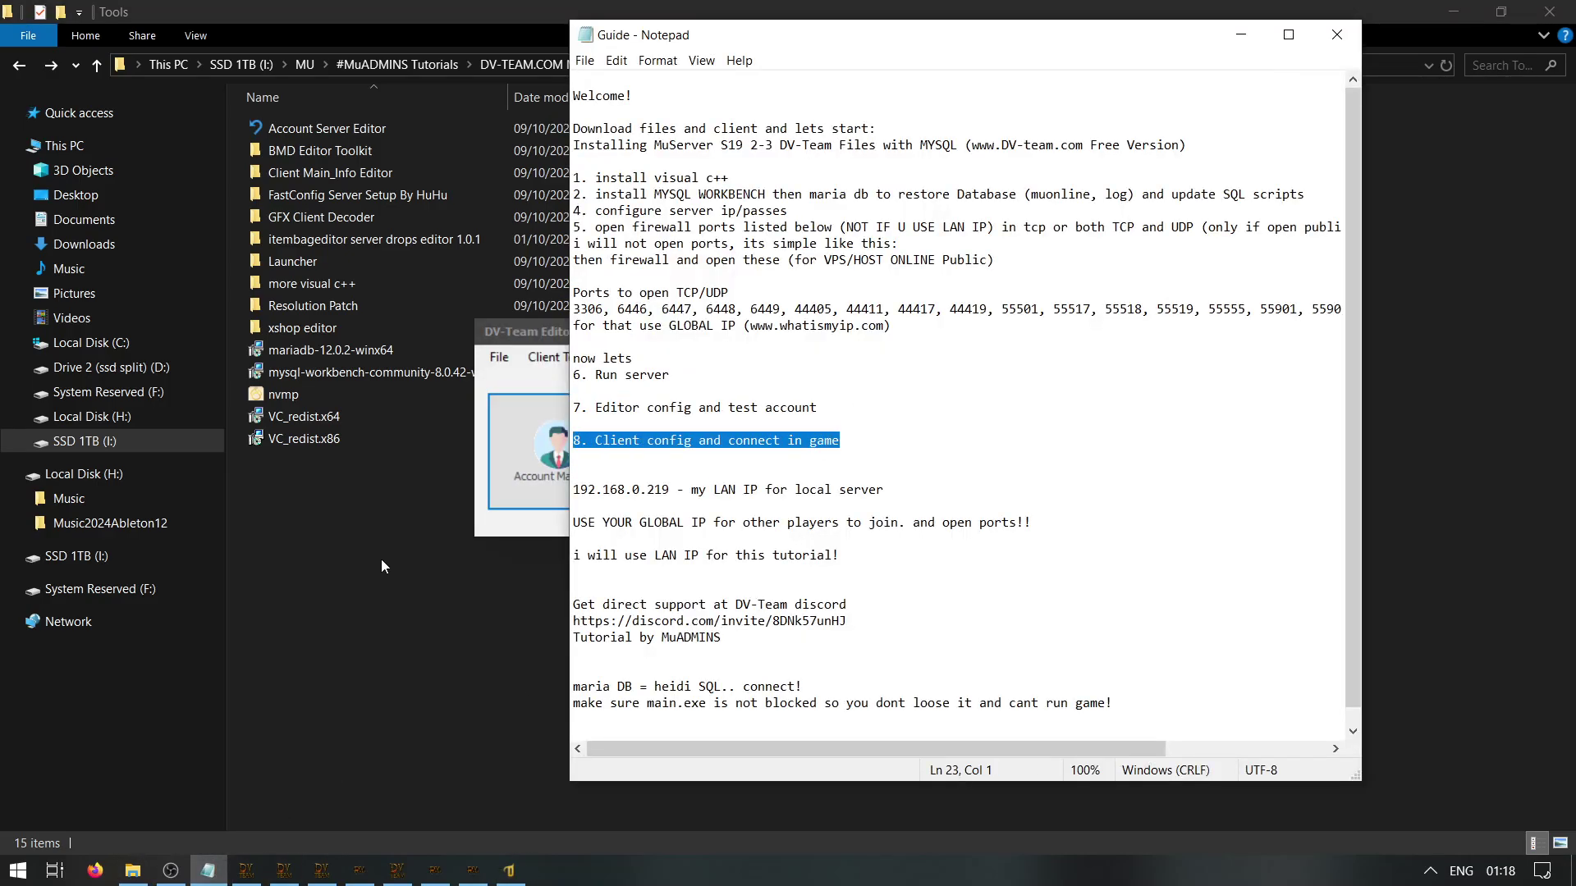
pyautogui.click(431, 471)
pyautogui.doubleClick(346, 152)
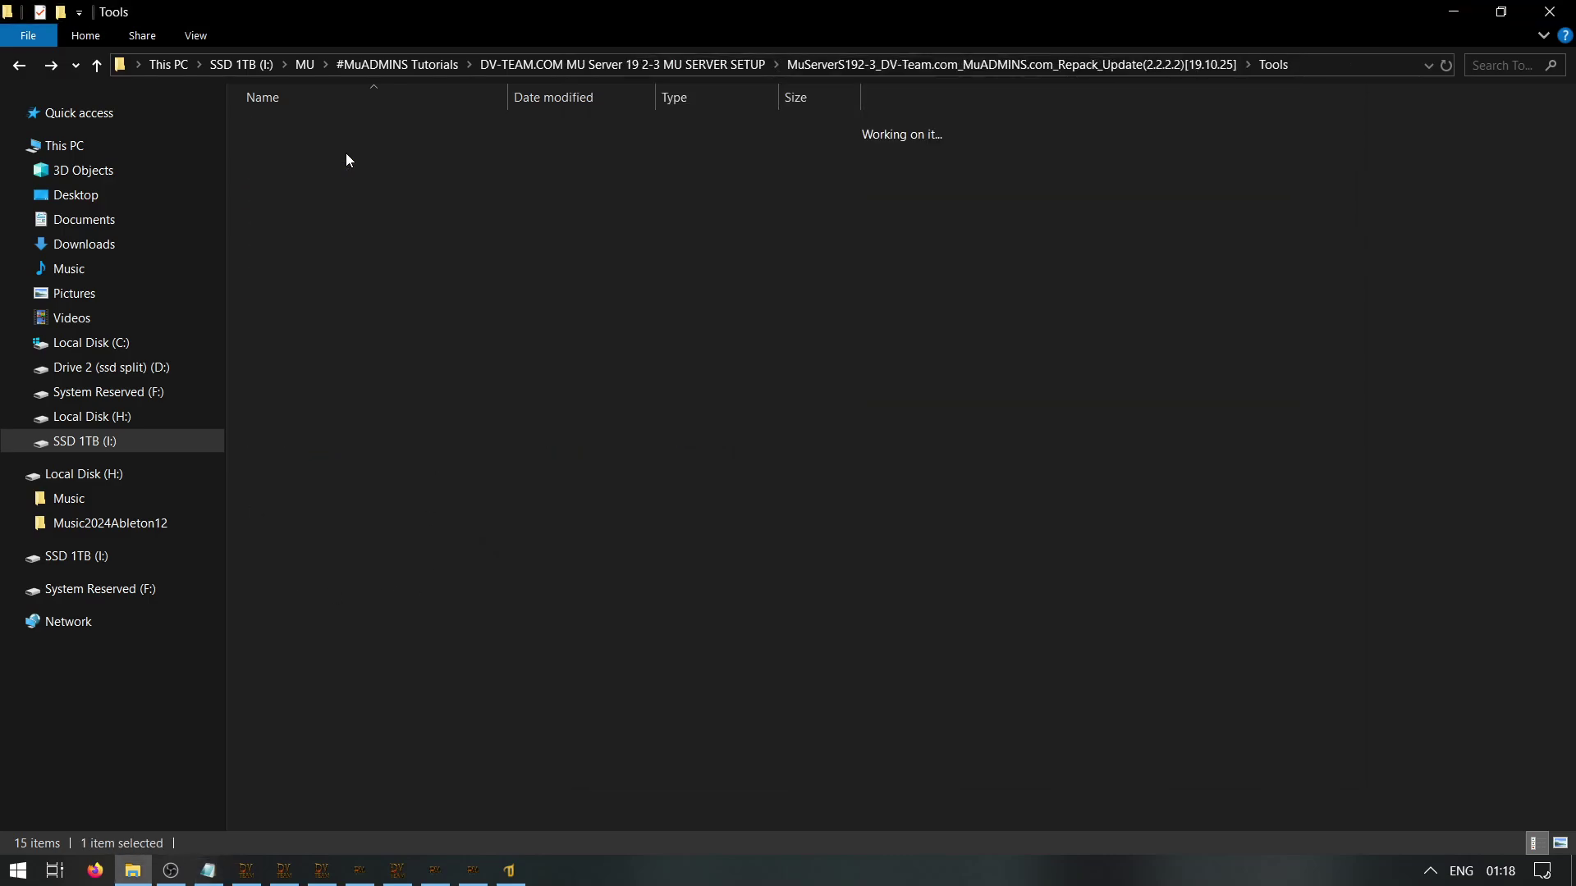
pyautogui.hotkey('alt', 'Left')
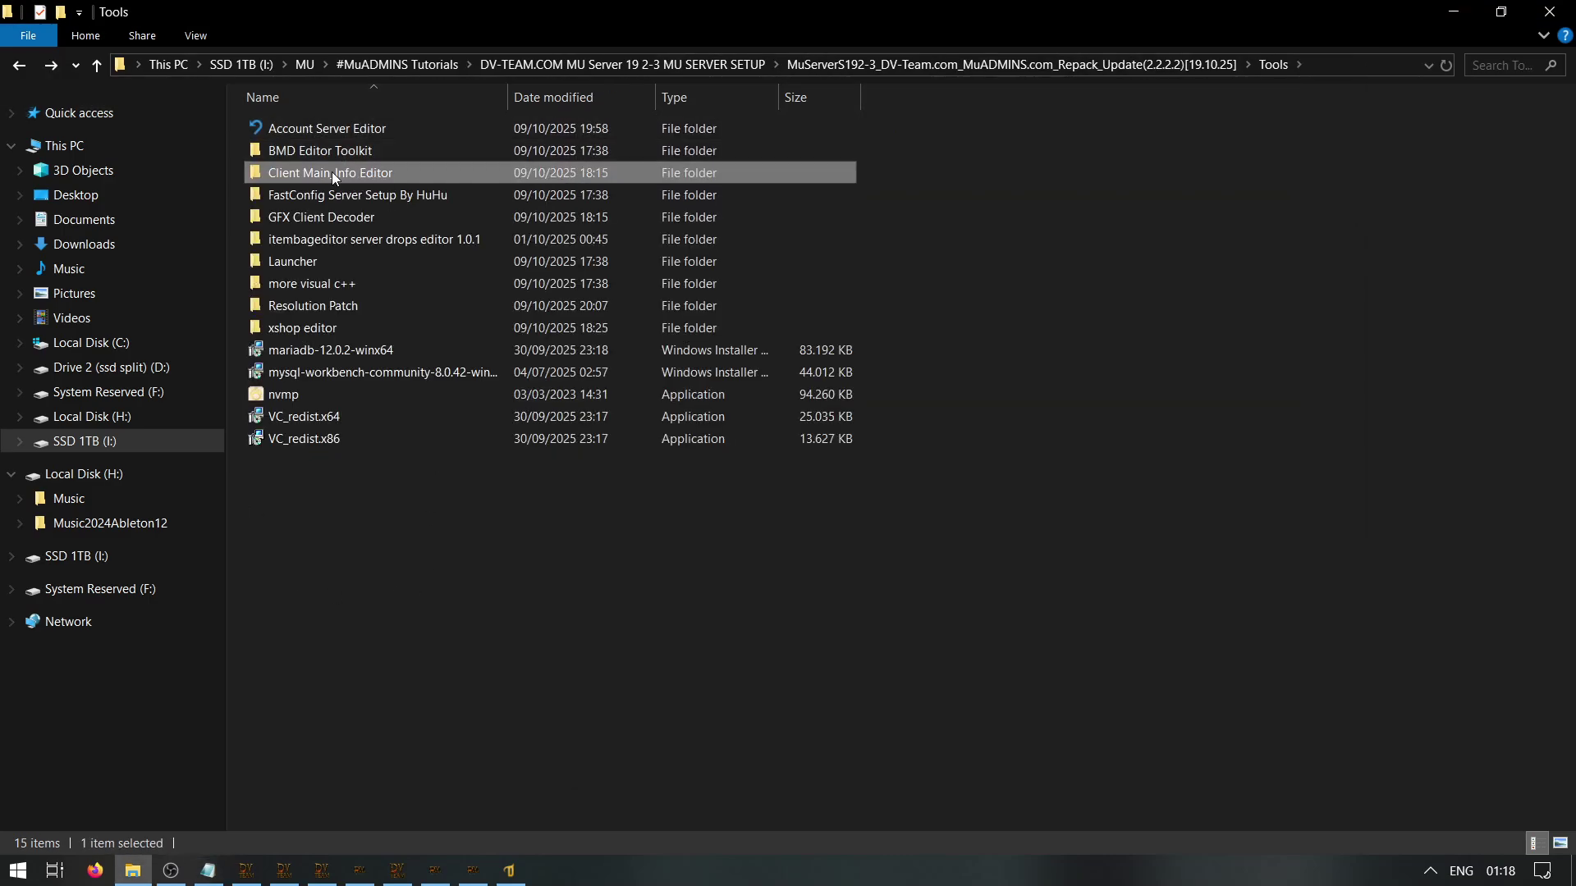
pyautogui.doubleClick(331, 170)
pyautogui.doubleClick(361, 152)
pyautogui.moveTo(756, 41); pyautogui.dragTo(1125, 65)
# Open the Config.bmd editor from Client Tools and enter window name 'muadmin'
pyautogui.click(509, 871)
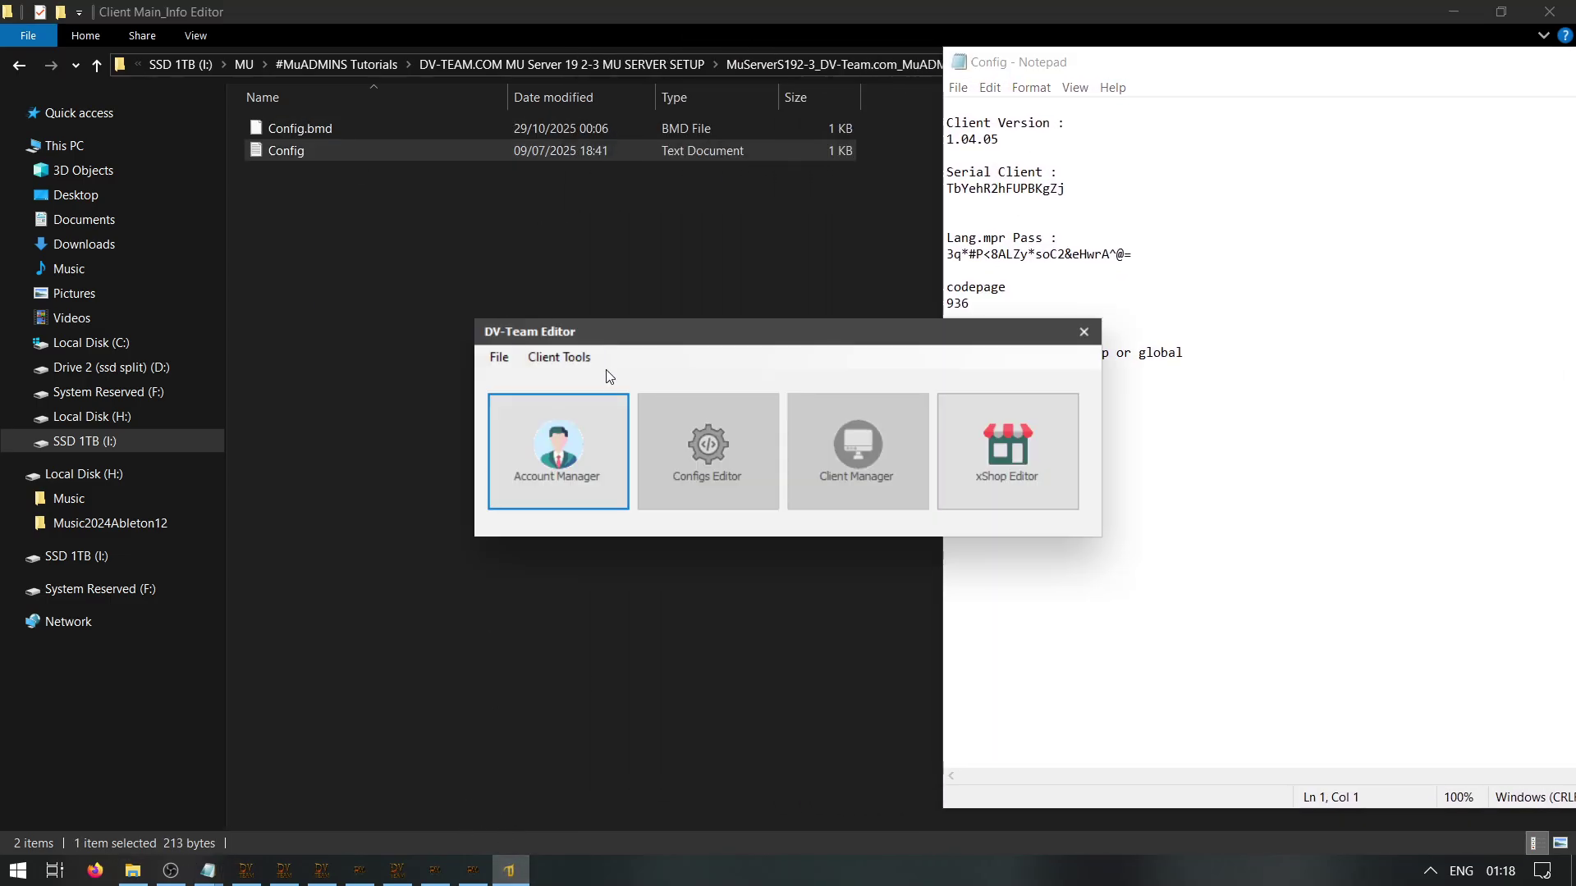
pyautogui.moveTo(720, 332); pyautogui.dragTo(348, 346)
pyautogui.click(198, 374)
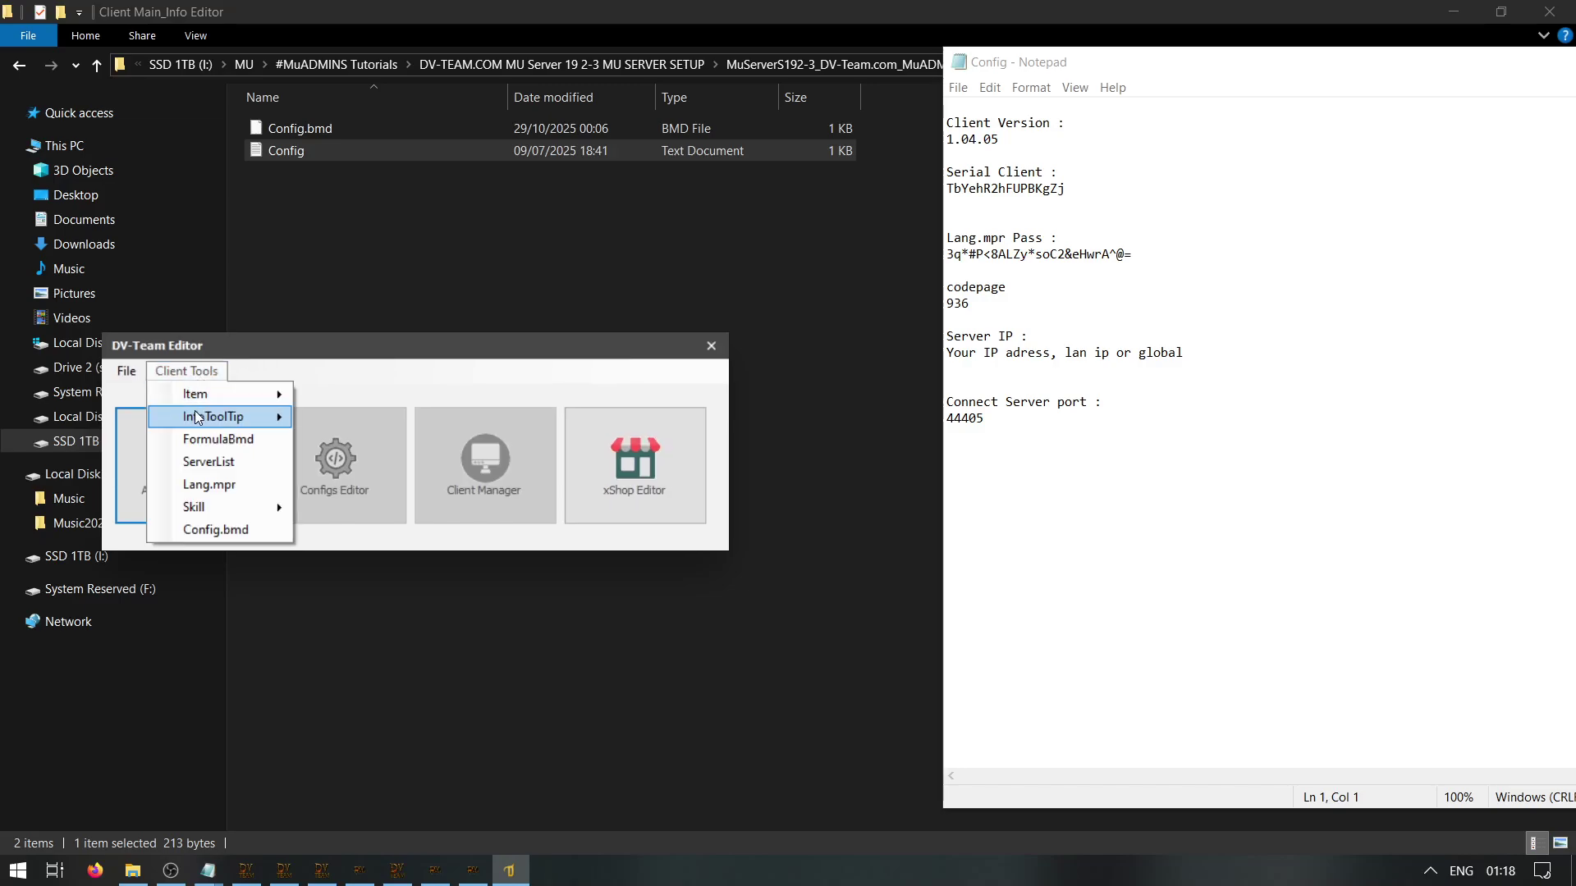
pyautogui.click(222, 529)
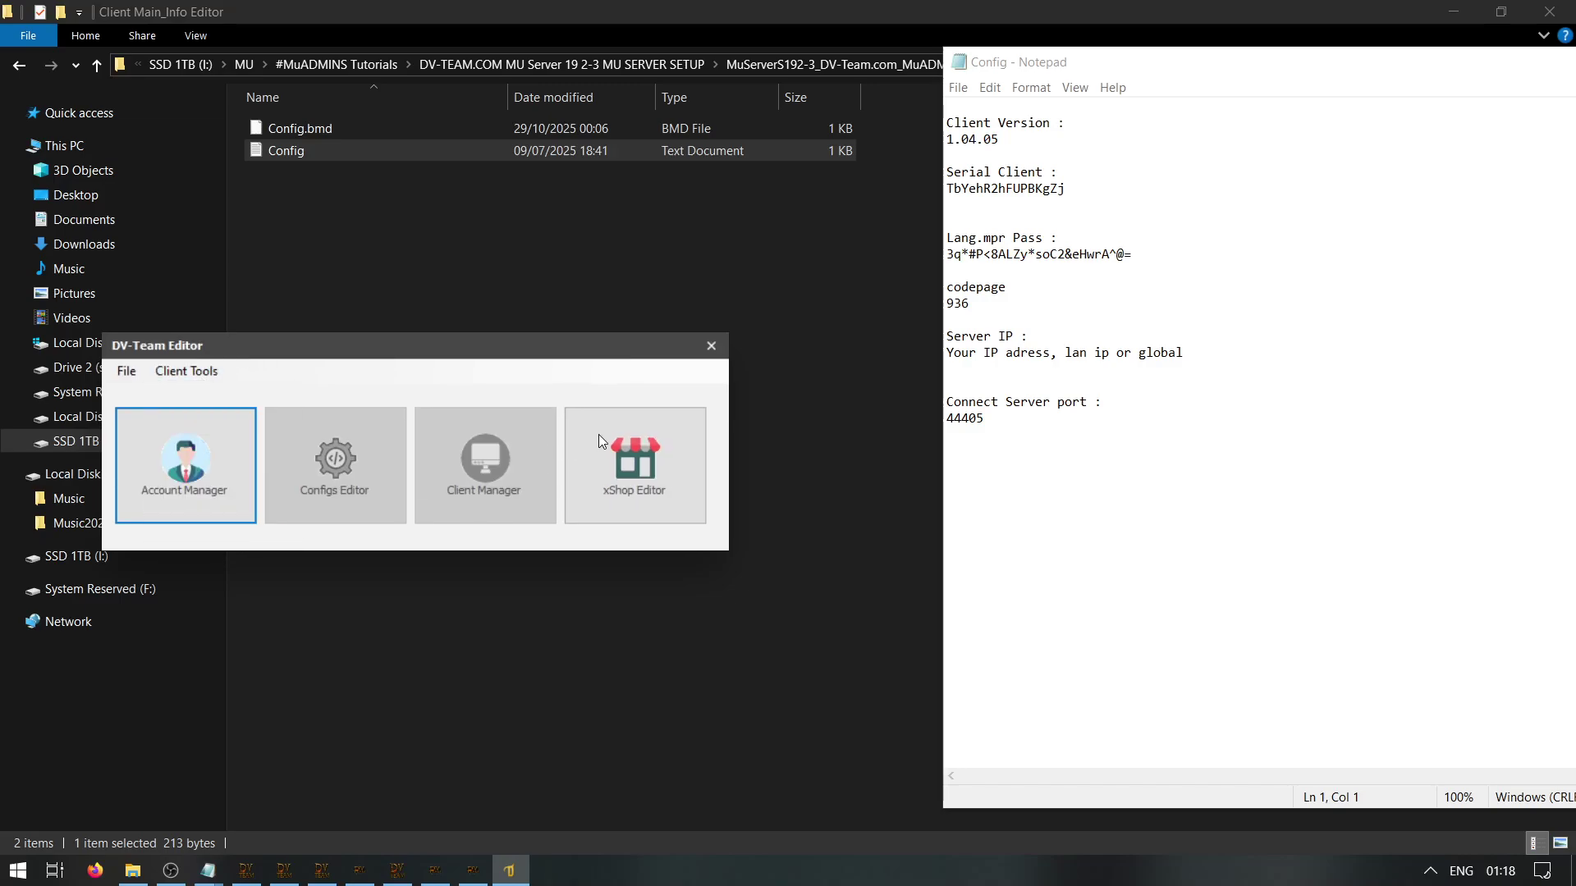
pyautogui.write('muadmins')
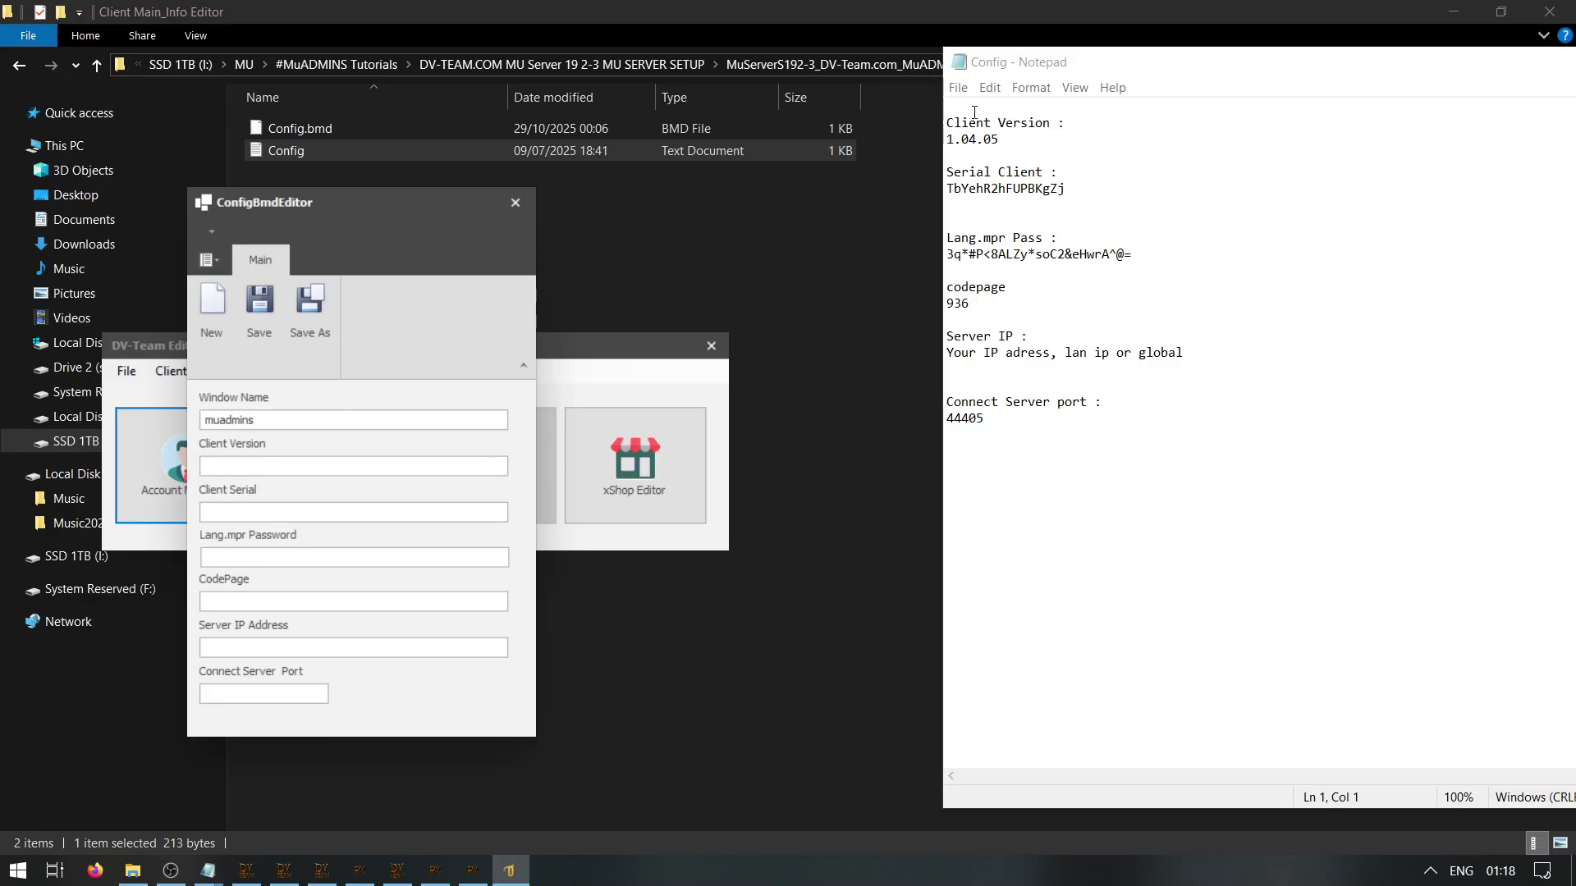
# Copy client version 1.04.05, the client serial and the Lang.mpr password from the notes into the editor
pyautogui.moveTo(946, 139); pyautogui.dragTo(947, 155)
pyautogui.hotkey('ctrl', 'c')
pyautogui.click(345, 466)
pyautogui.hotkey('ctrl', 'v')
pyautogui.moveTo(1067, 188); pyautogui.dragTo(946, 201)
pyautogui.hotkey('ctrl', 'c')
pyautogui.click(254, 512)
pyautogui.hotkey('ctrl', 'v')
pyautogui.moveTo(1133, 254); pyautogui.dragTo(901, 257)
pyautogui.click(357, 556)
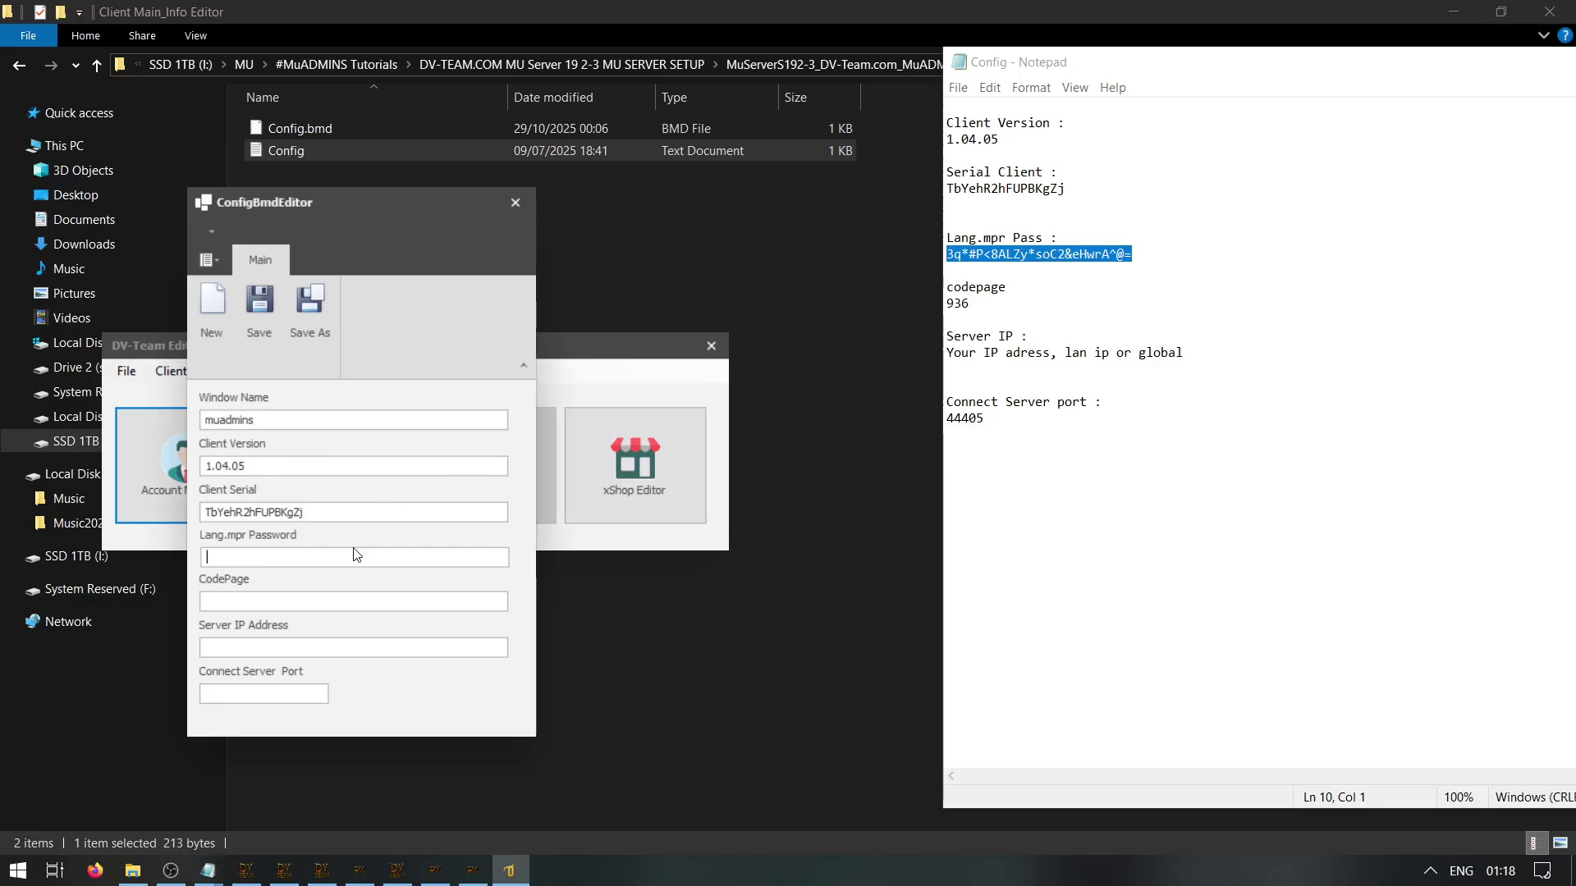
pyautogui.hotkey('ctrl', 'v')
pyautogui.click(327, 595)
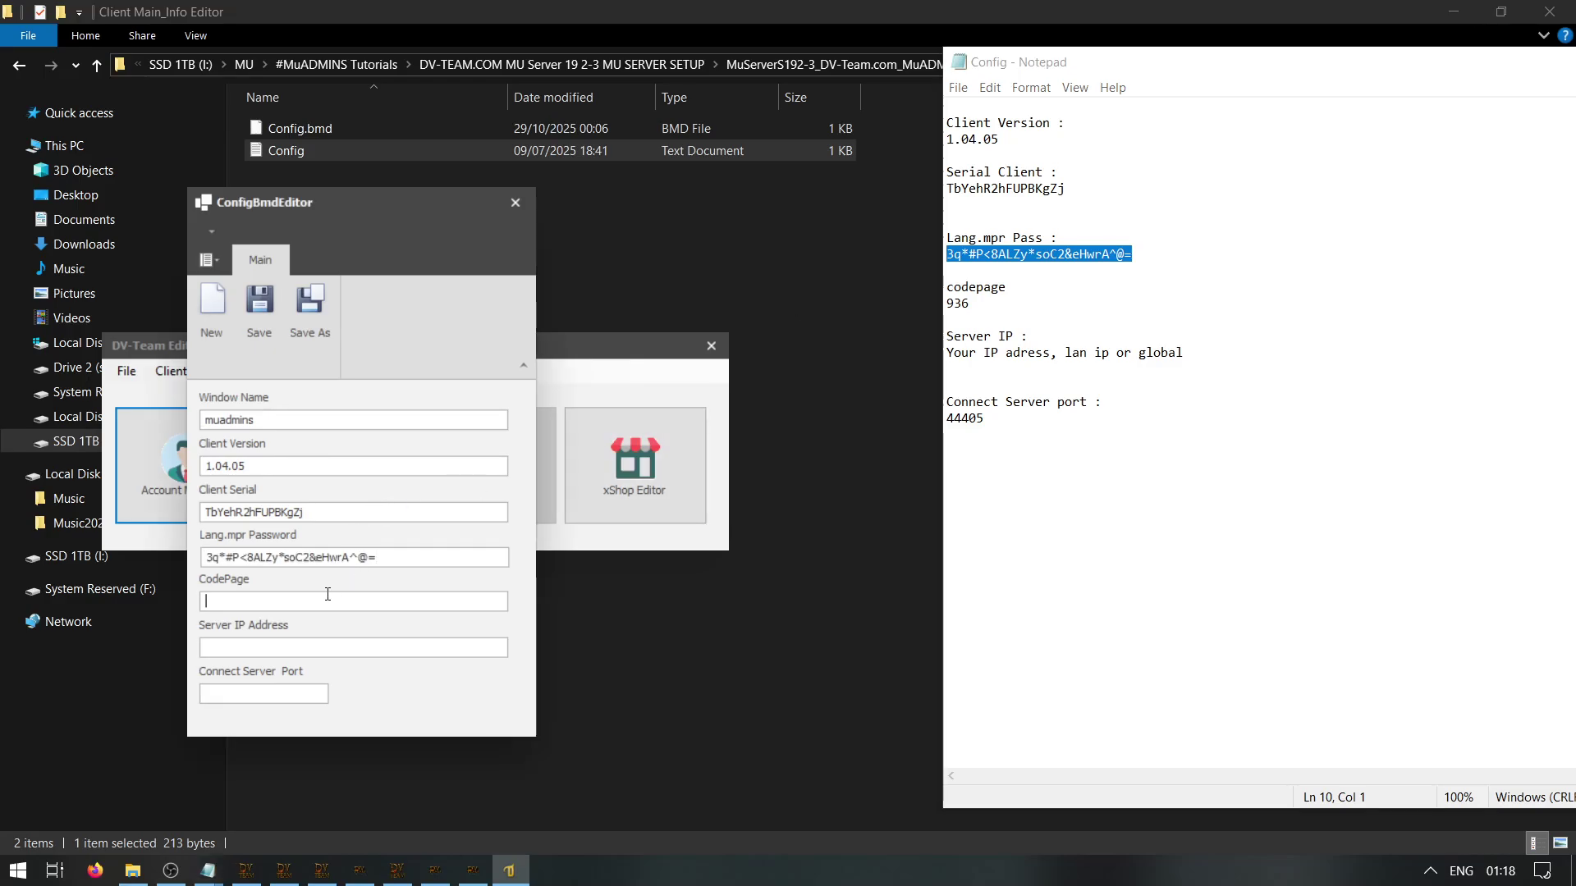
pyautogui.click(411, 512)
# Look up the LAN IP 192.168.0.219 in the Guide notes from the main server folder
pyautogui.click(132, 870)
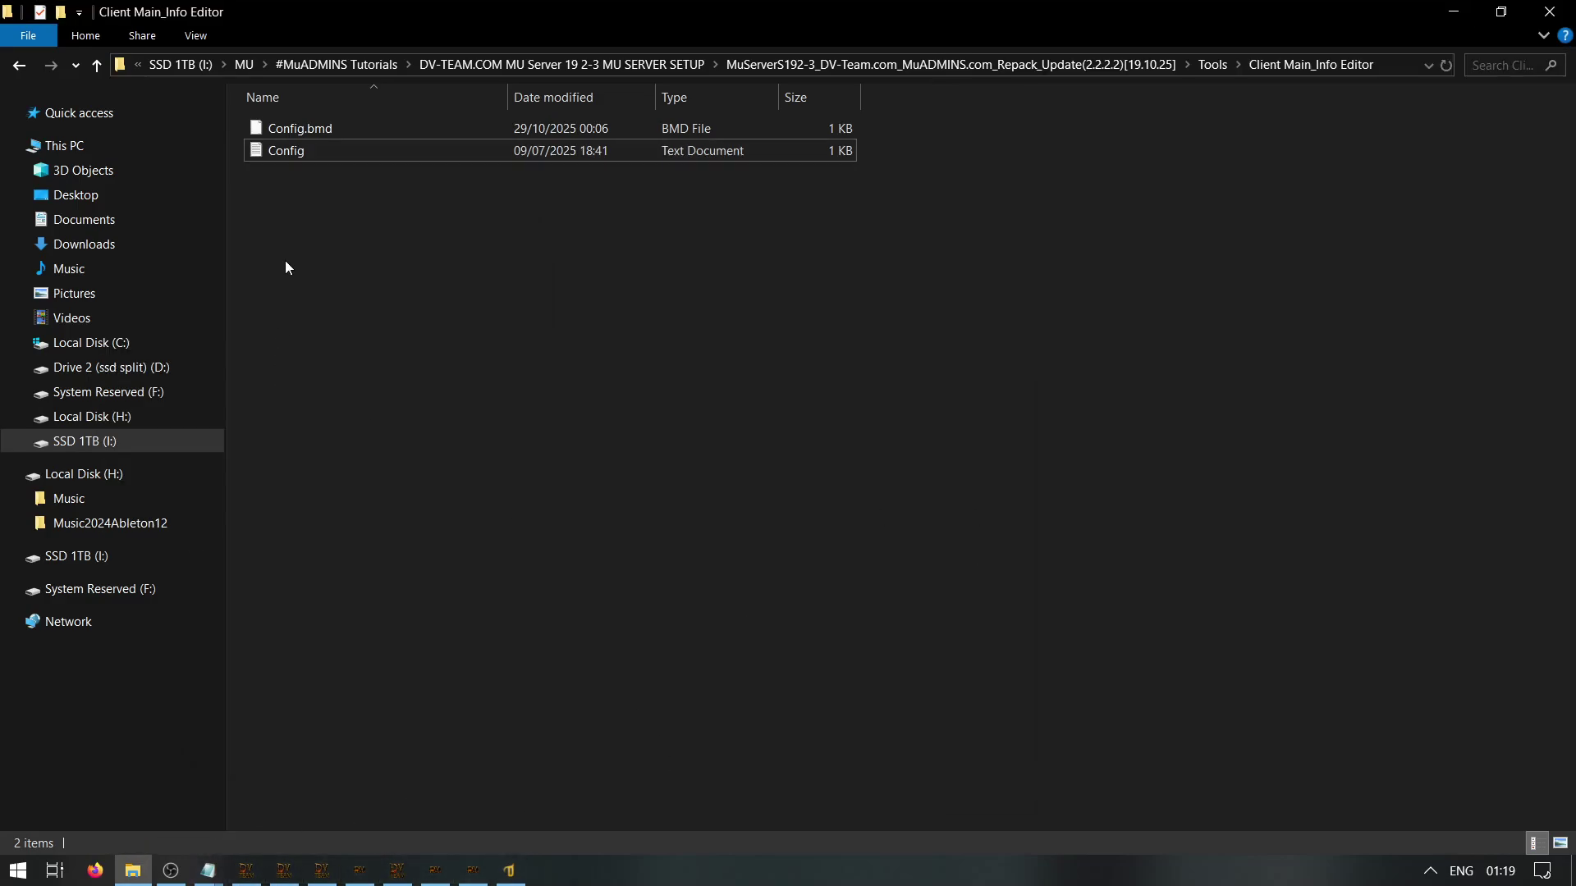
pyautogui.hotkey('alt', 'Up')
pyautogui.hotkey('alt', 'Up')
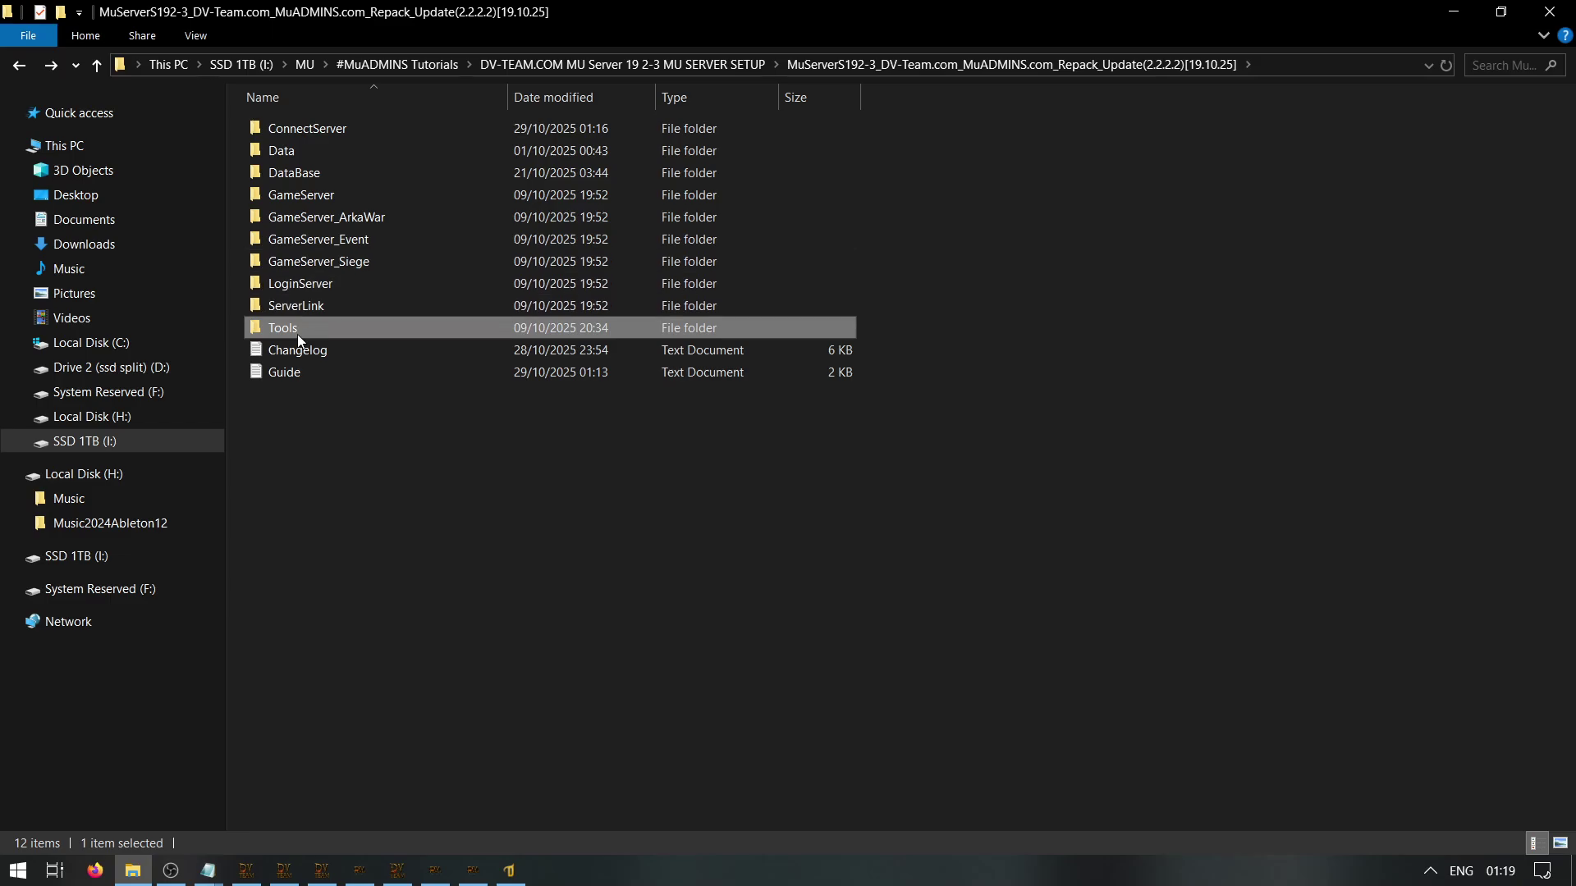
pyautogui.click(288, 371)
pyautogui.press('Return')
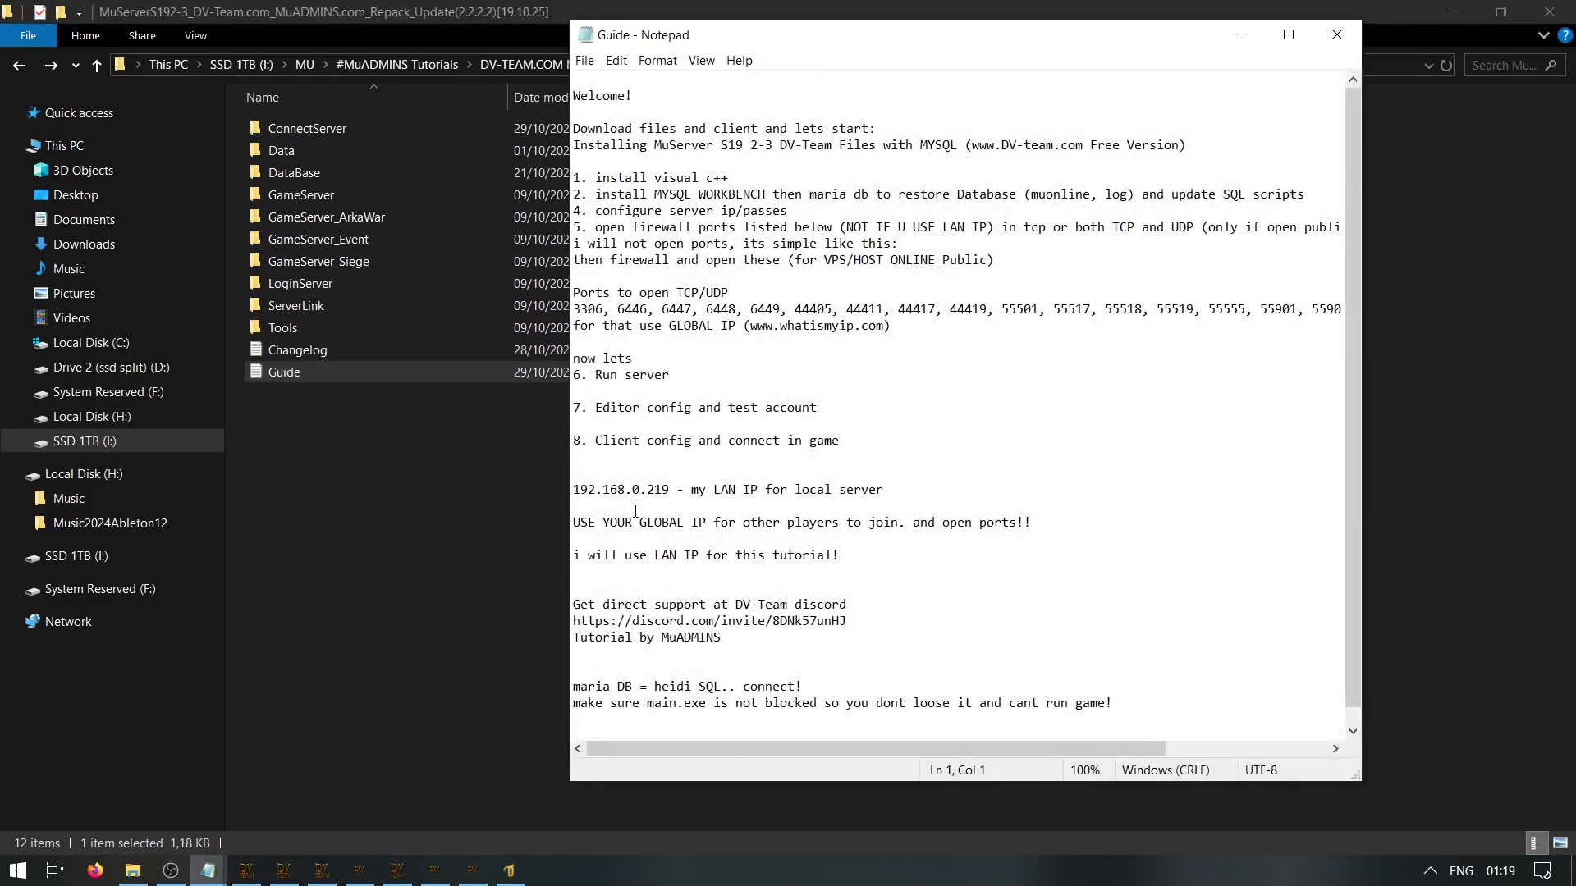
pyautogui.moveTo(669, 490); pyautogui.dragTo(542, 497)
pyautogui.click(1336, 34)
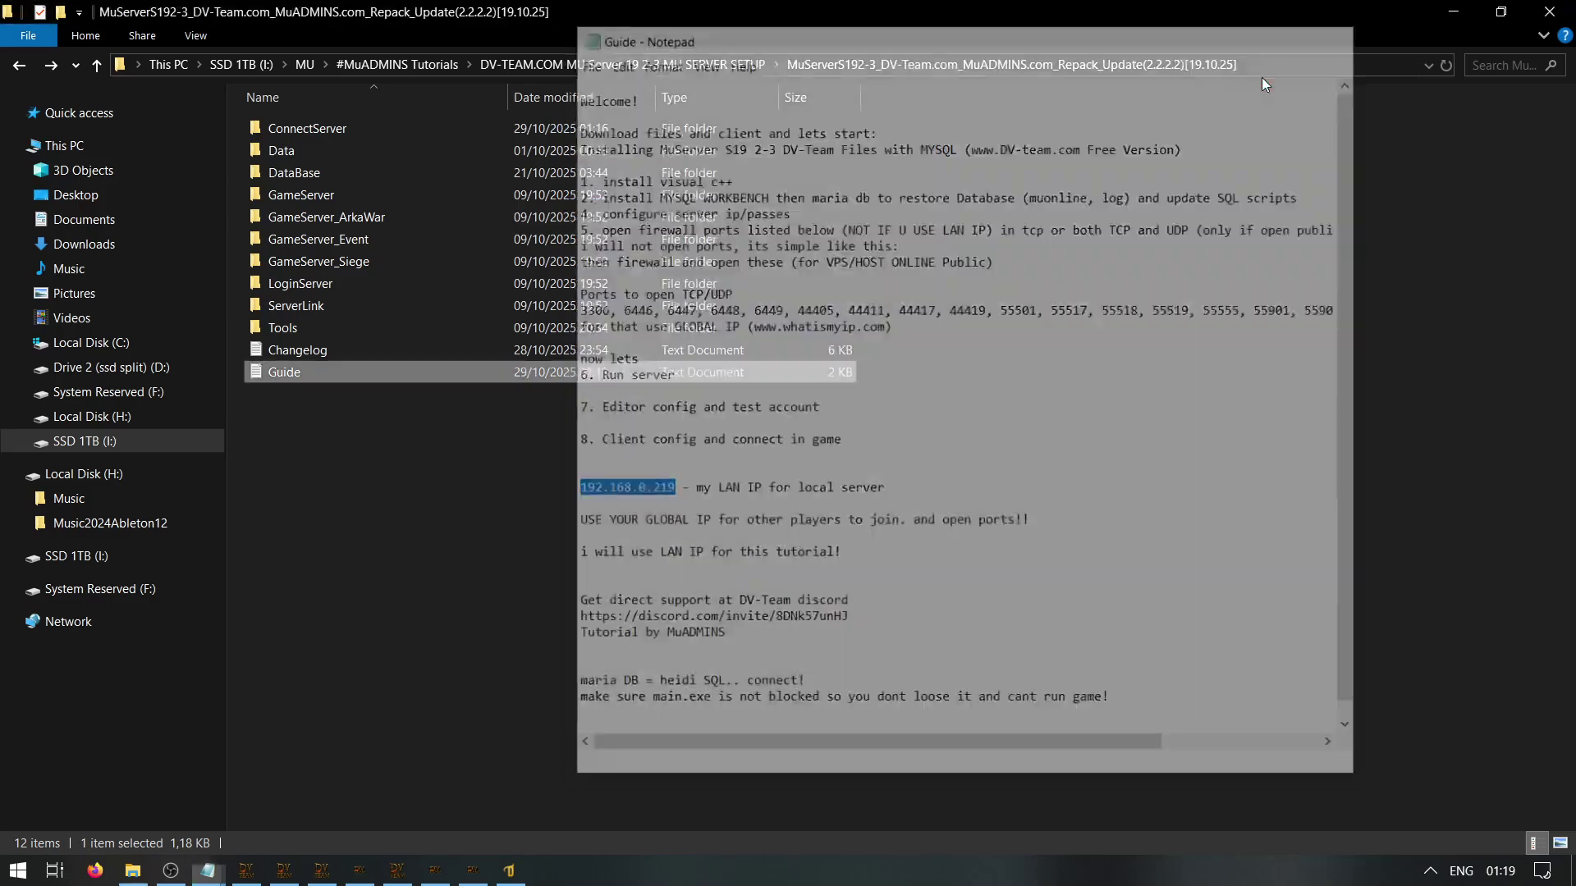
# Run ipconfig, select the IPv4 address 192.168.0.219 and close Command Prompt
pyautogui.write('ipconfig')
pyautogui.press('Return')
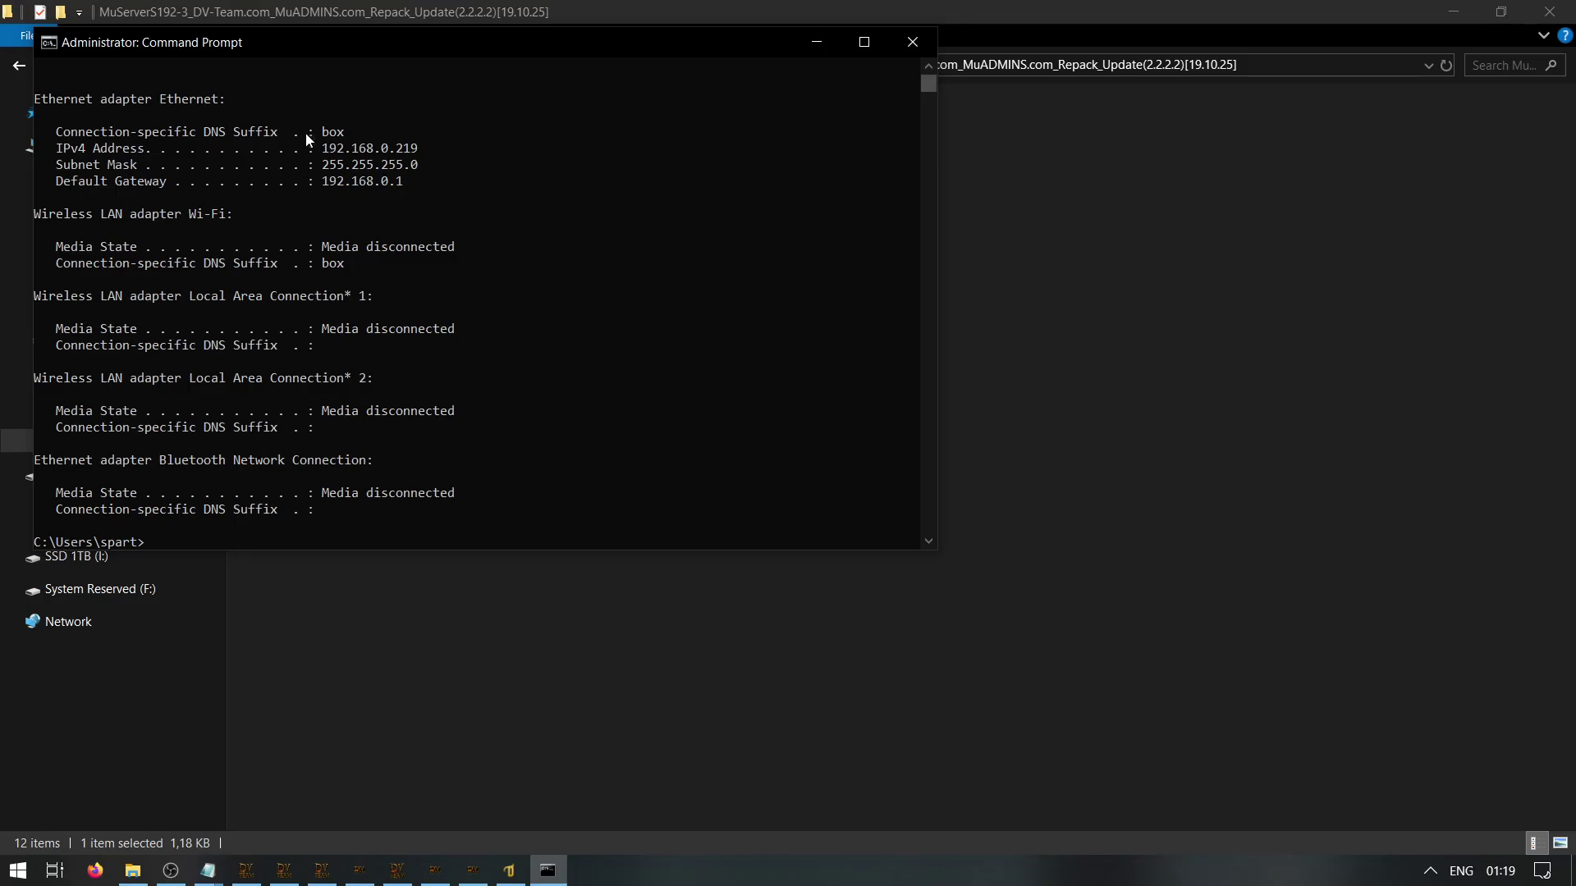
pyautogui.moveTo(318, 149); pyautogui.dragTo(417, 149)
pyautogui.press('super+c')
pyautogui.click(912, 42)
pyautogui.click(693, 476)
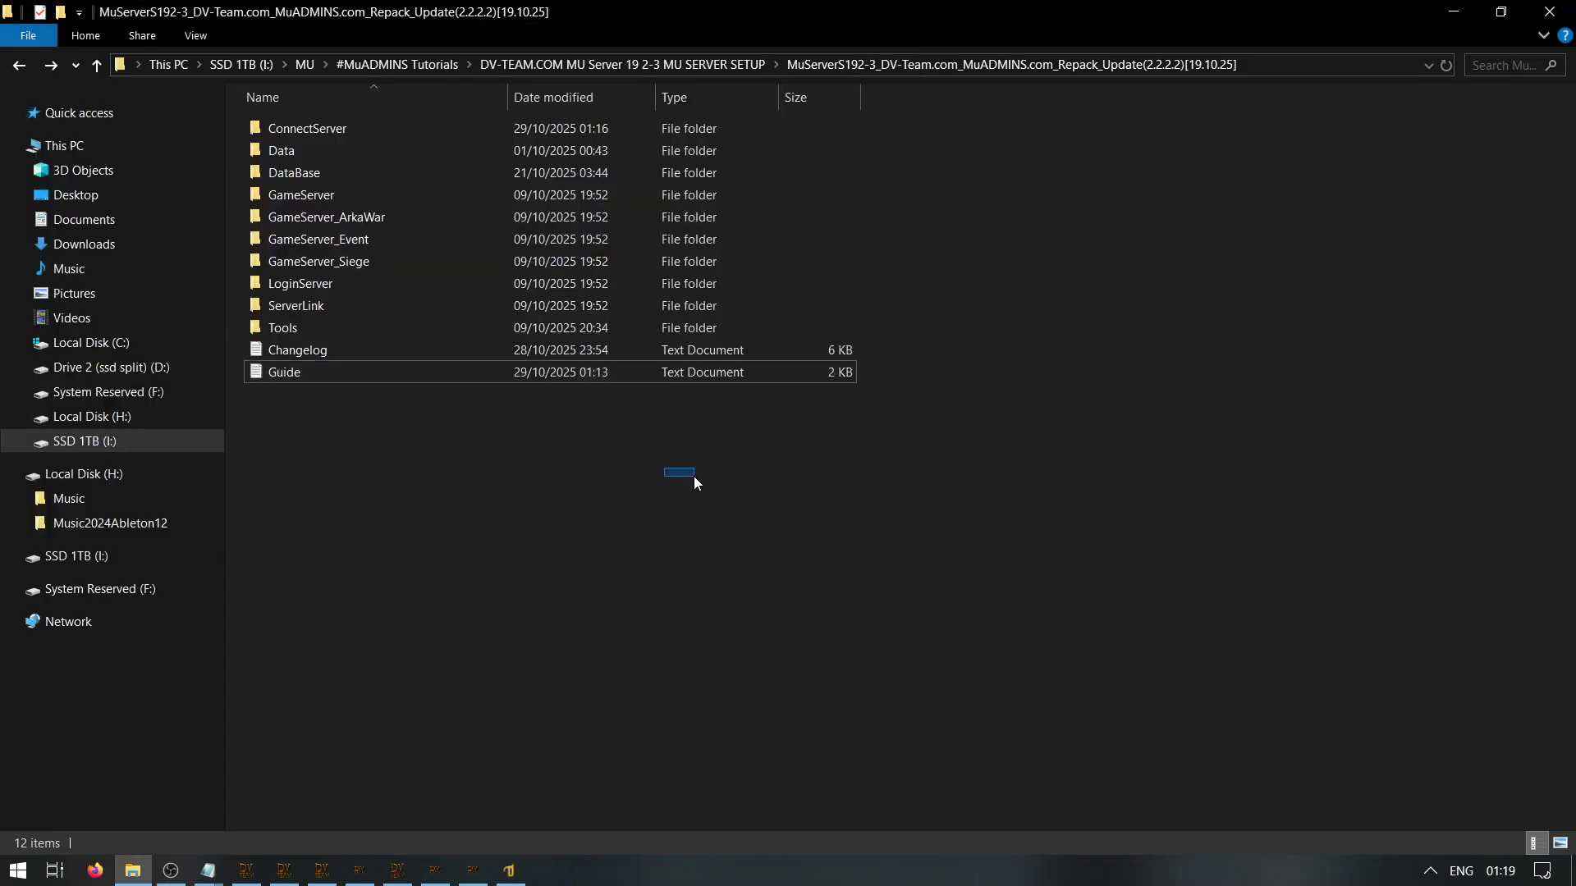
# Paste 192.168.0.219 into the Server IP Address field of the Config.bmd editor
pyautogui.click(512, 875)
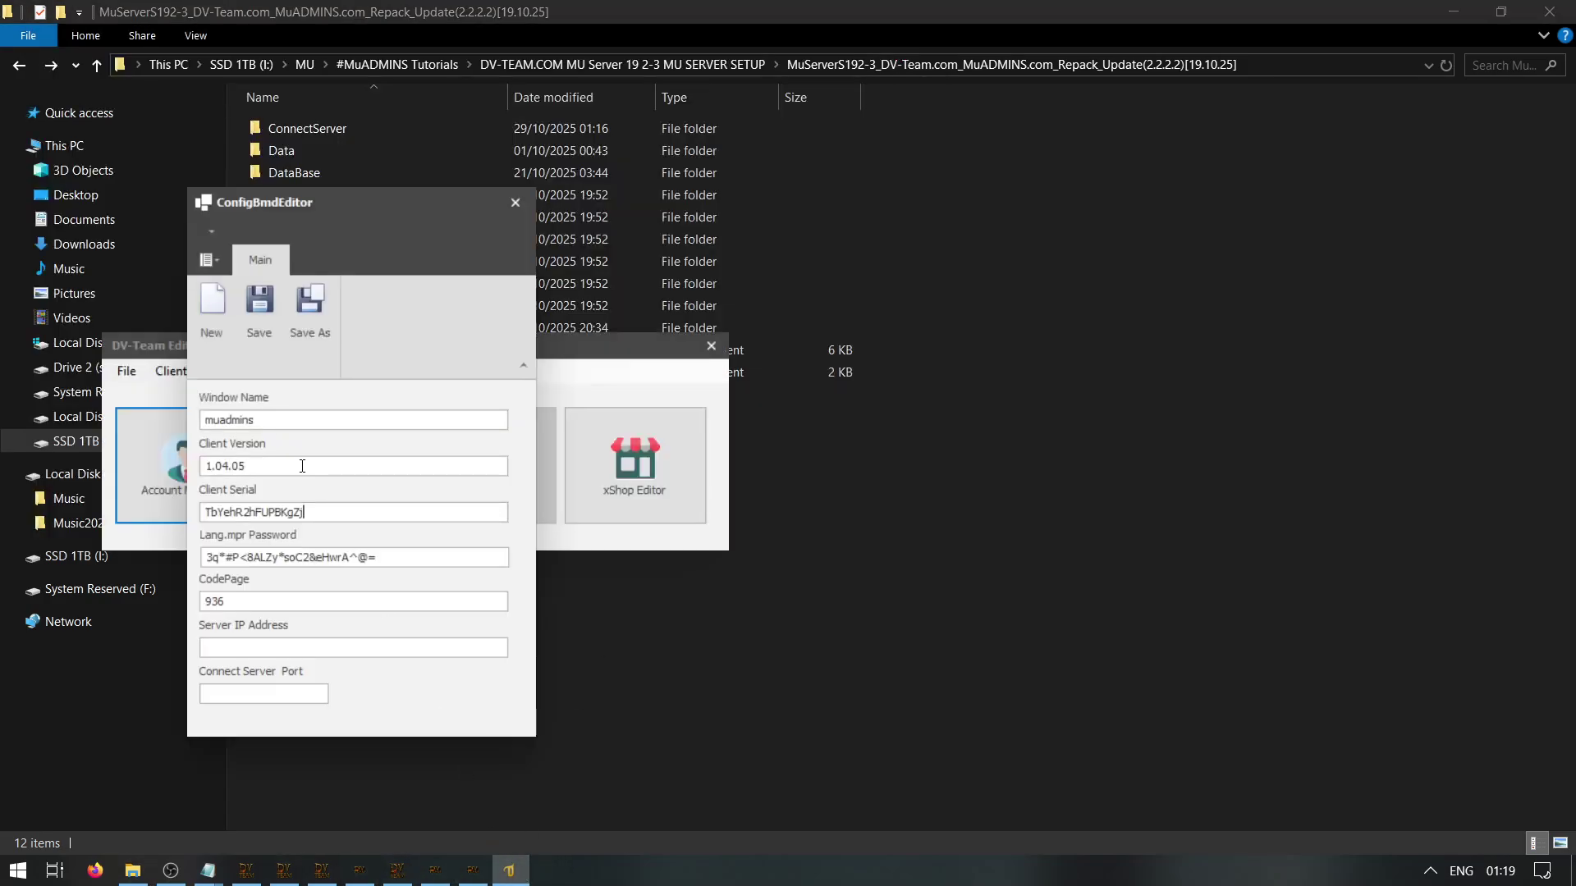
pyautogui.rightClick(217, 643)
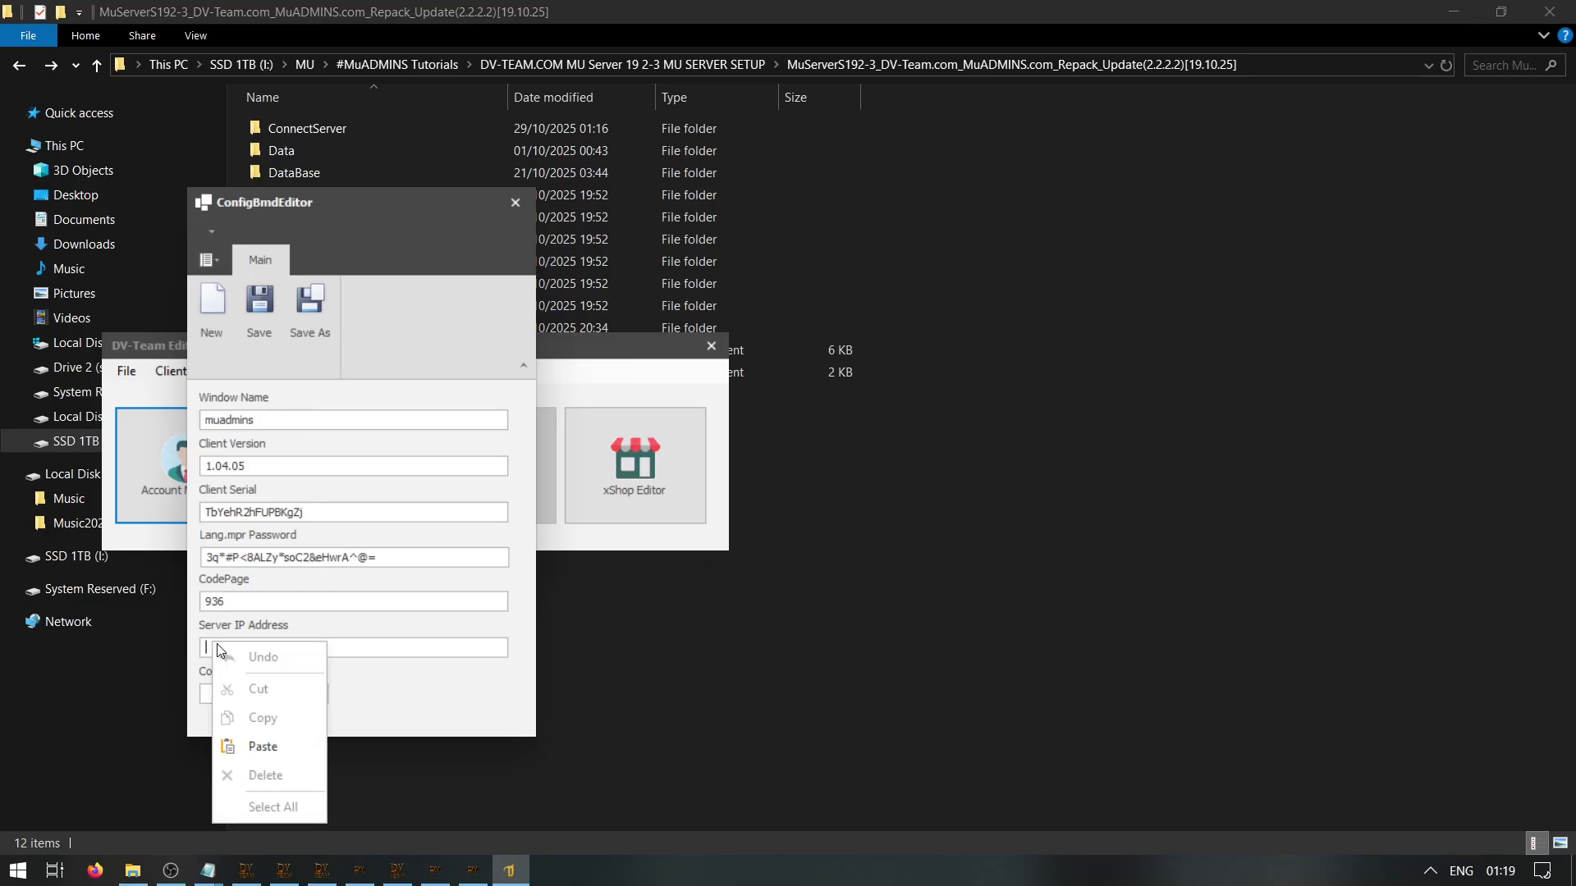
pyautogui.click(266, 748)
pyautogui.click(277, 701)
# Copy port 44405 from the Config notes into the Connect Server Port field
pyautogui.moveTo(208, 870)
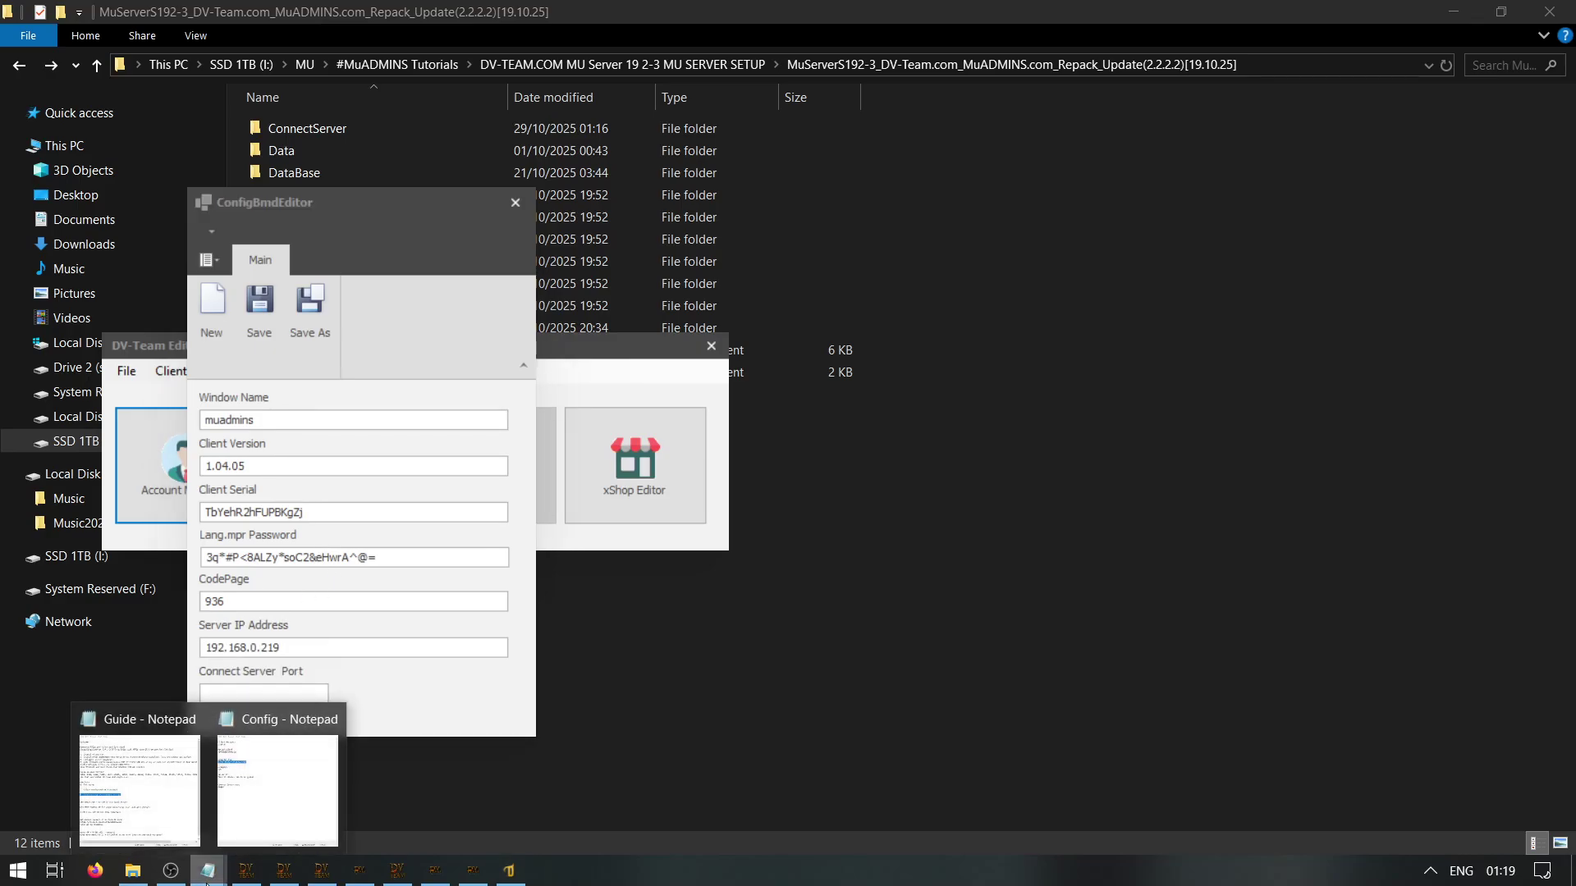
pyautogui.click(268, 790)
pyautogui.doubleClick(964, 417)
pyautogui.hotkey('ctrl', 'c')
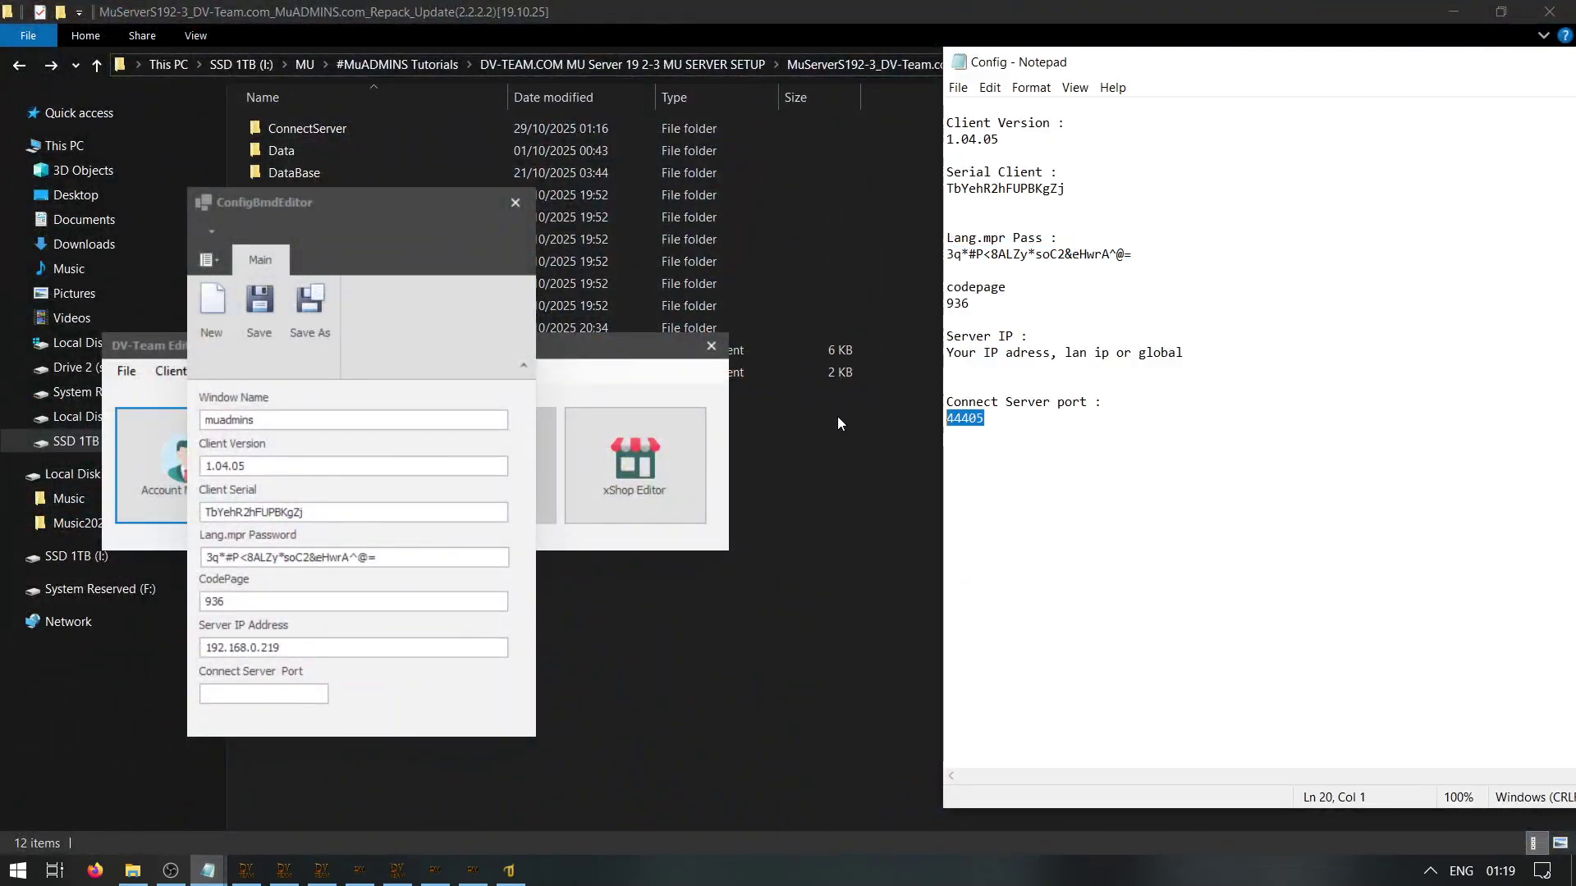
pyautogui.click(269, 696)
pyautogui.hotkey('ctrl', 'v')
pyautogui.click(1214, 344)
# Append '(with open ports!)' to the notes, close them, and move the Config.bmd editor beside DV-Team Editor
pyautogui.moveTo(1185, 353); pyautogui.dragTo(1133, 353)
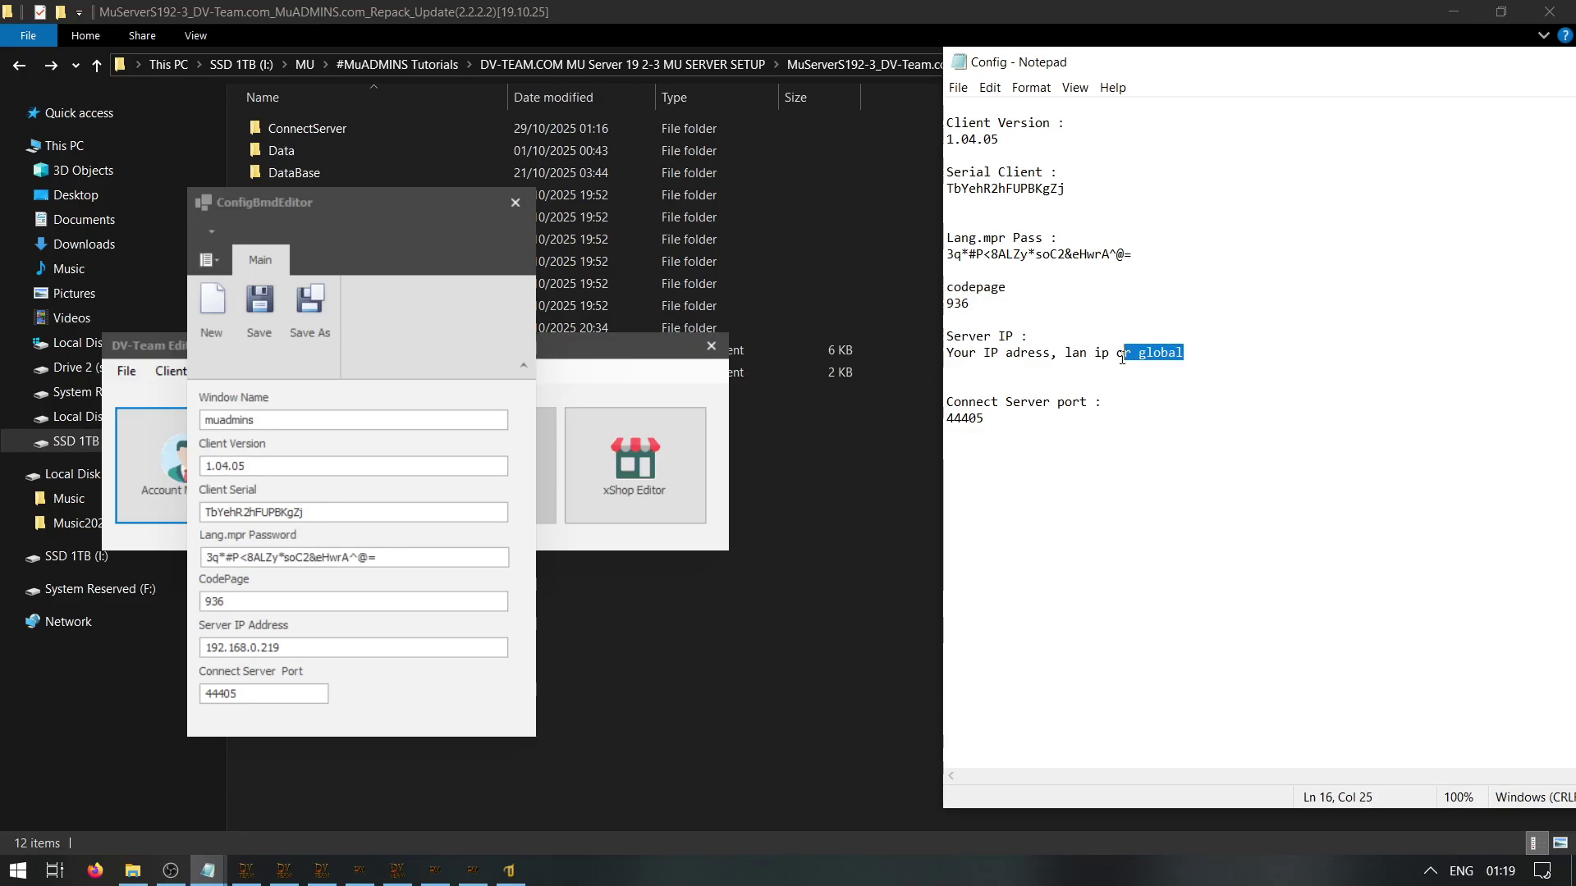
pyautogui.press('End')
pyautogui.write('(with open ports!')
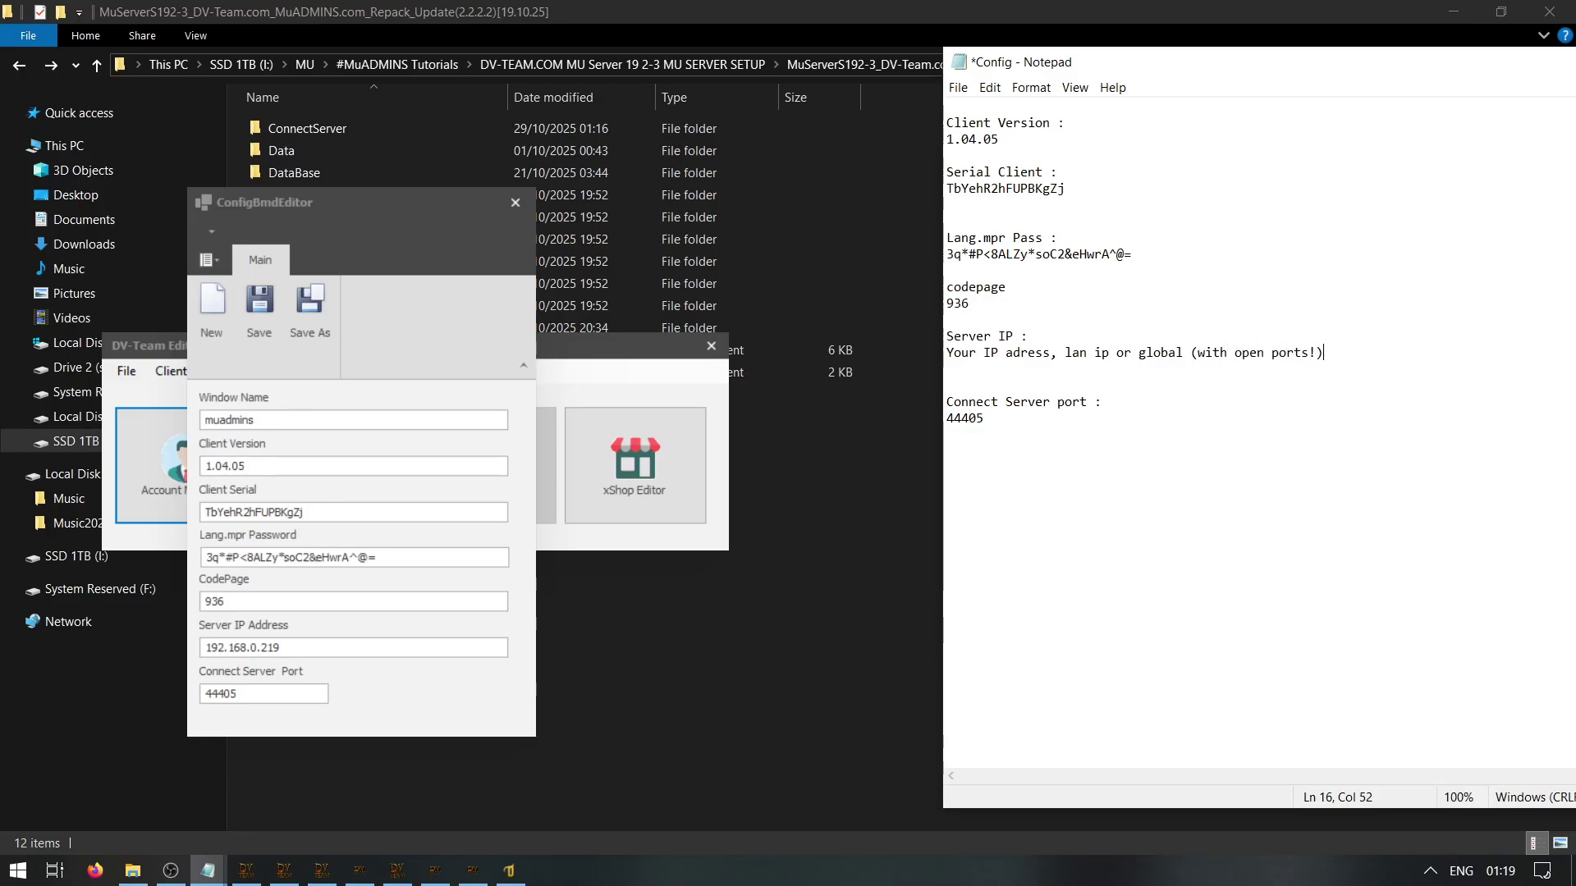
pyautogui.write(')')
pyautogui.rightClick(1247, 61)
pyautogui.click(1288, 177)
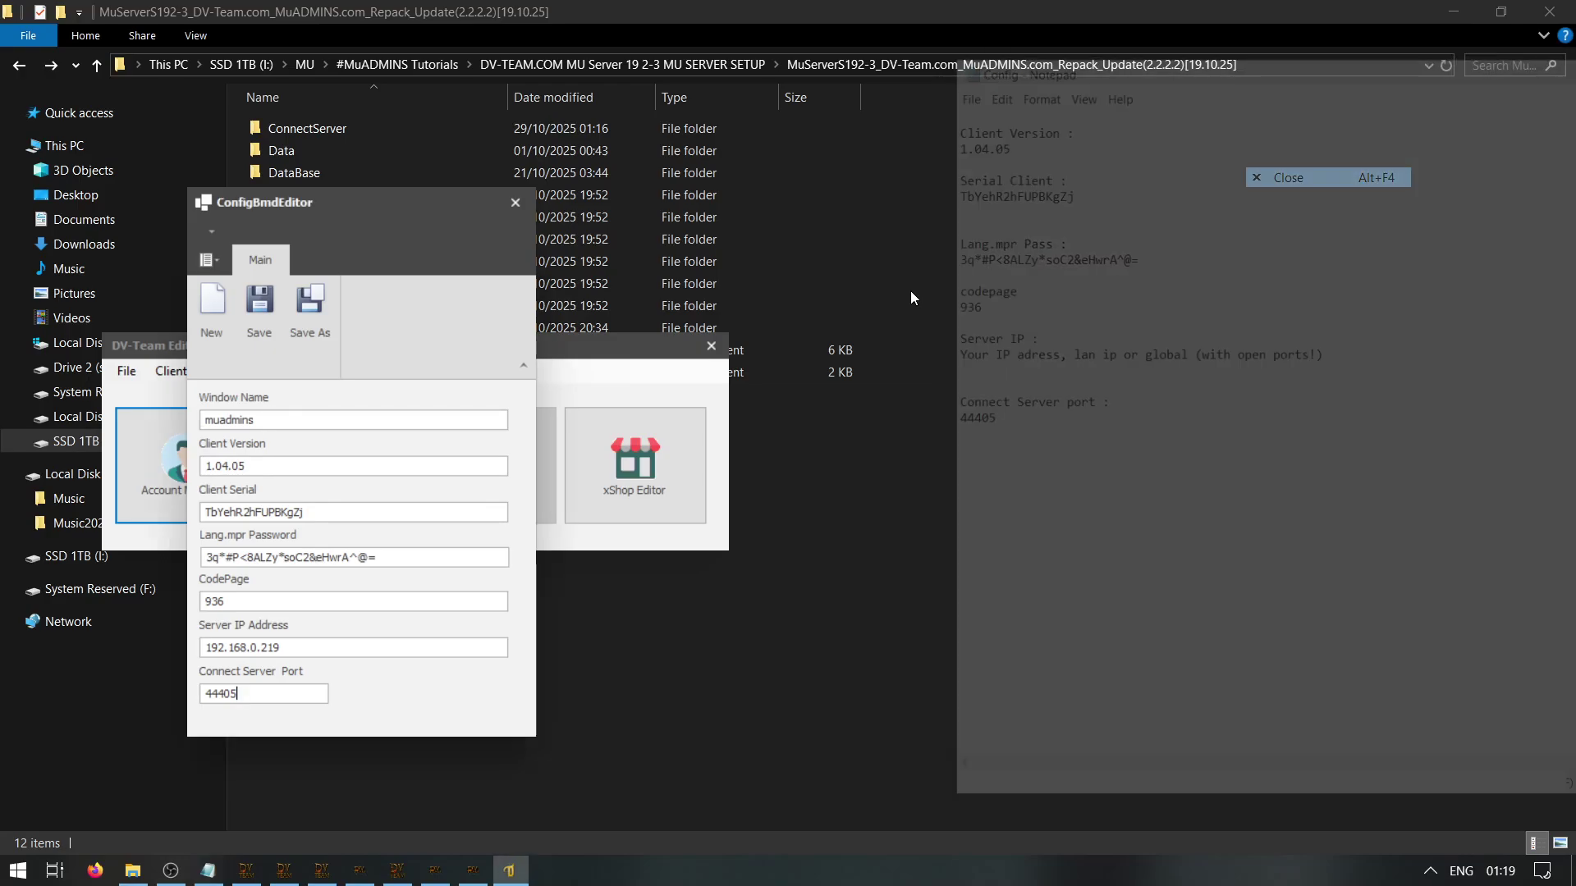
pyautogui.moveTo(333, 226); pyautogui.dragTo(954, 202)
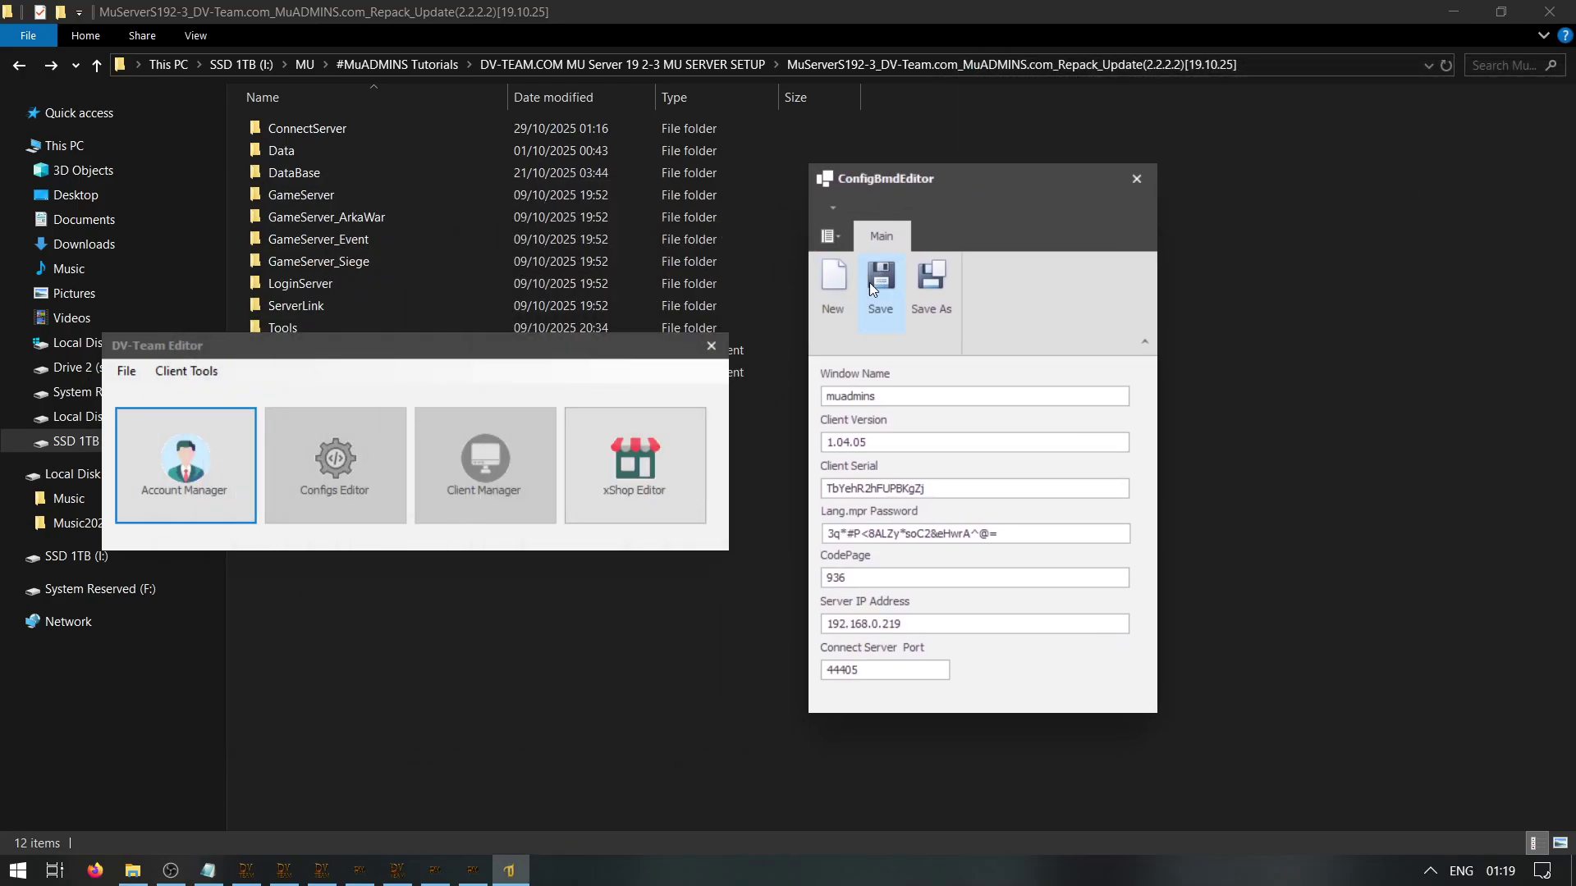
# Save the config as Config.bmd in MuClientS192-3\Data\Local, then close ConfigBmdEditor and DV-Team Editor
pyautogui.click(925, 288)
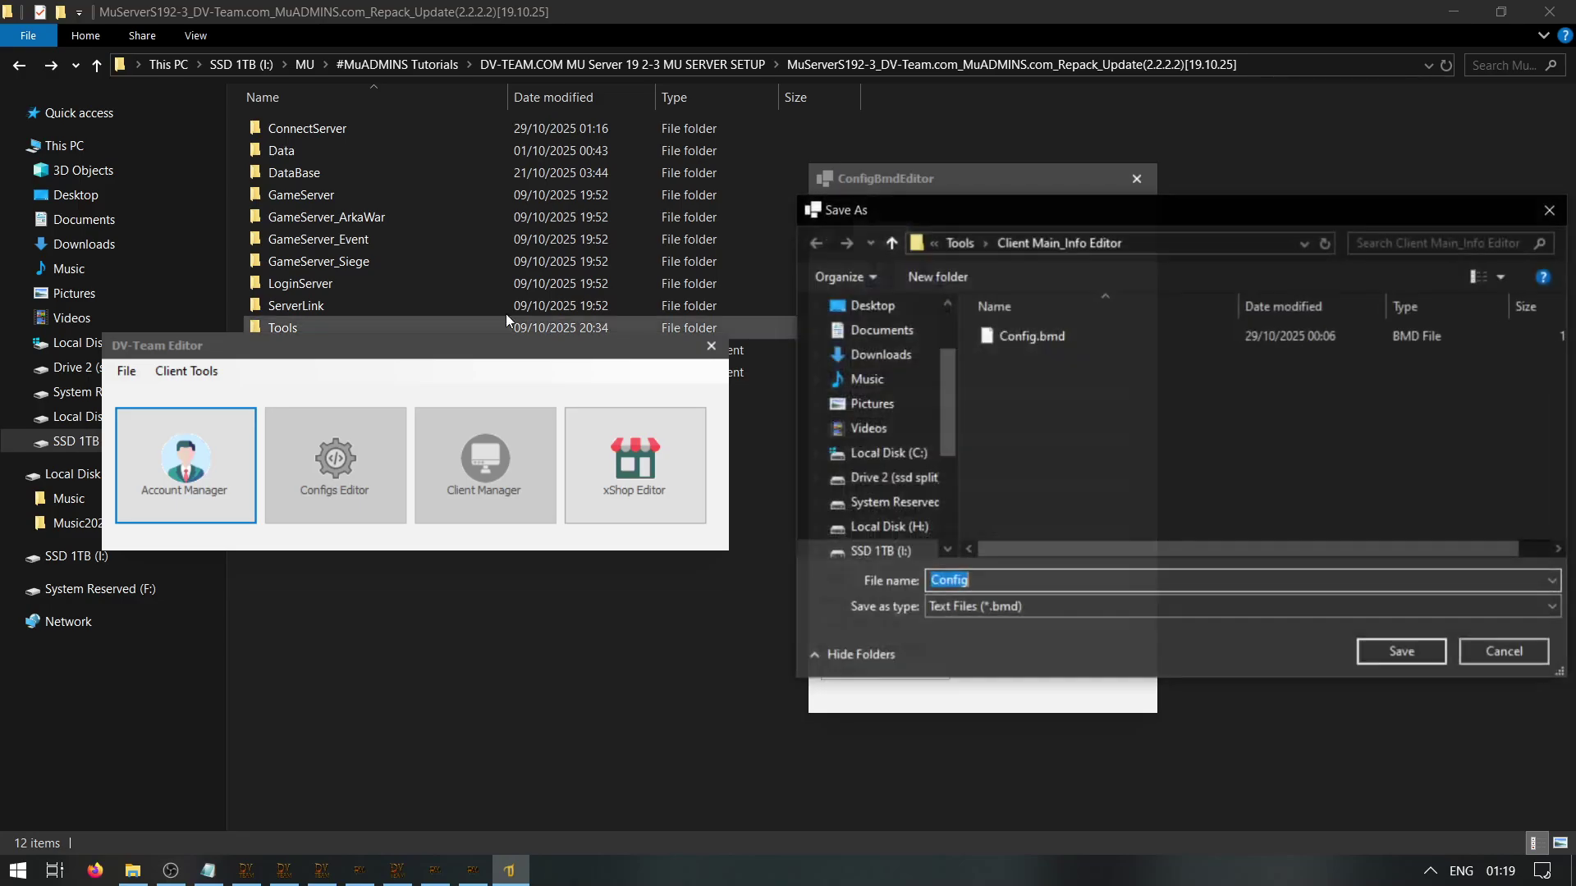
pyautogui.hotkey('alt', 'Up')
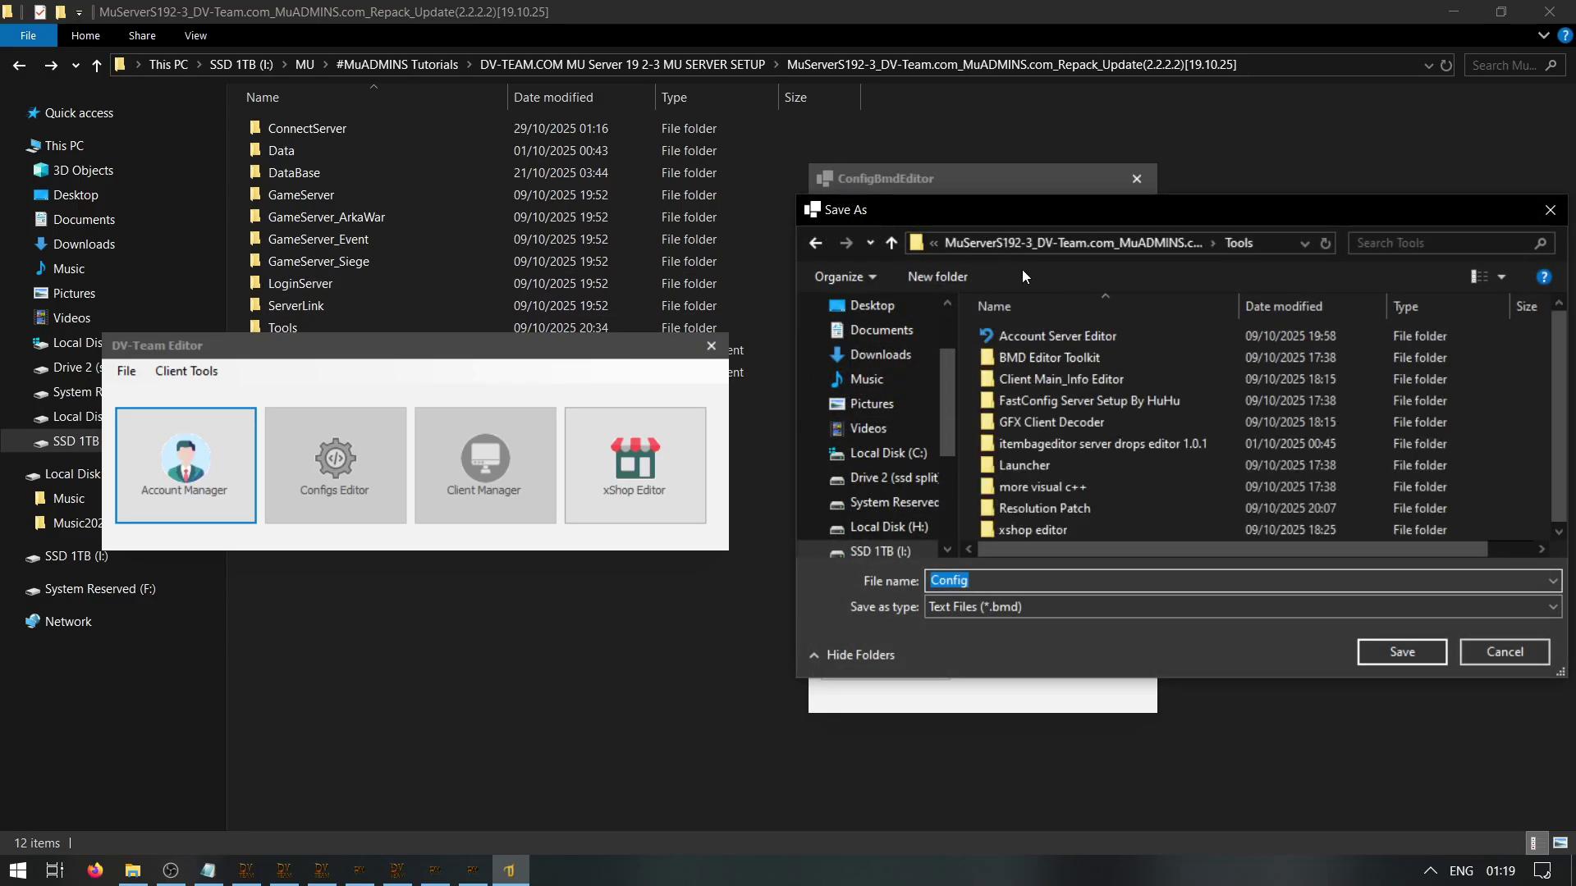
pyautogui.click(1149, 243)
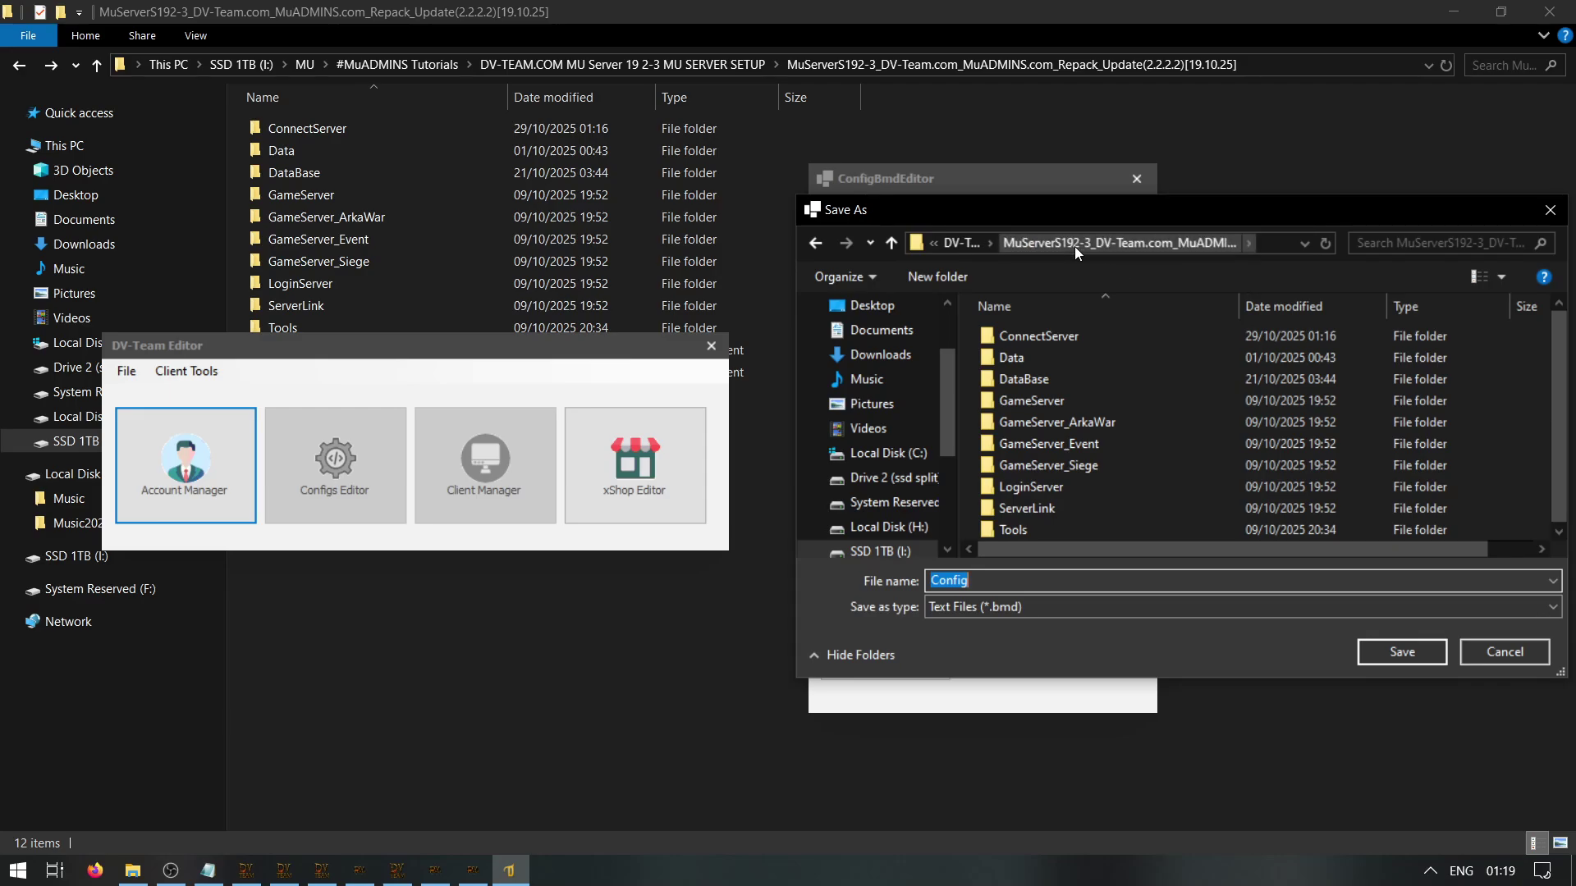
pyautogui.click(952, 243)
pyautogui.click(1077, 336)
pyautogui.doubleClick(1071, 335)
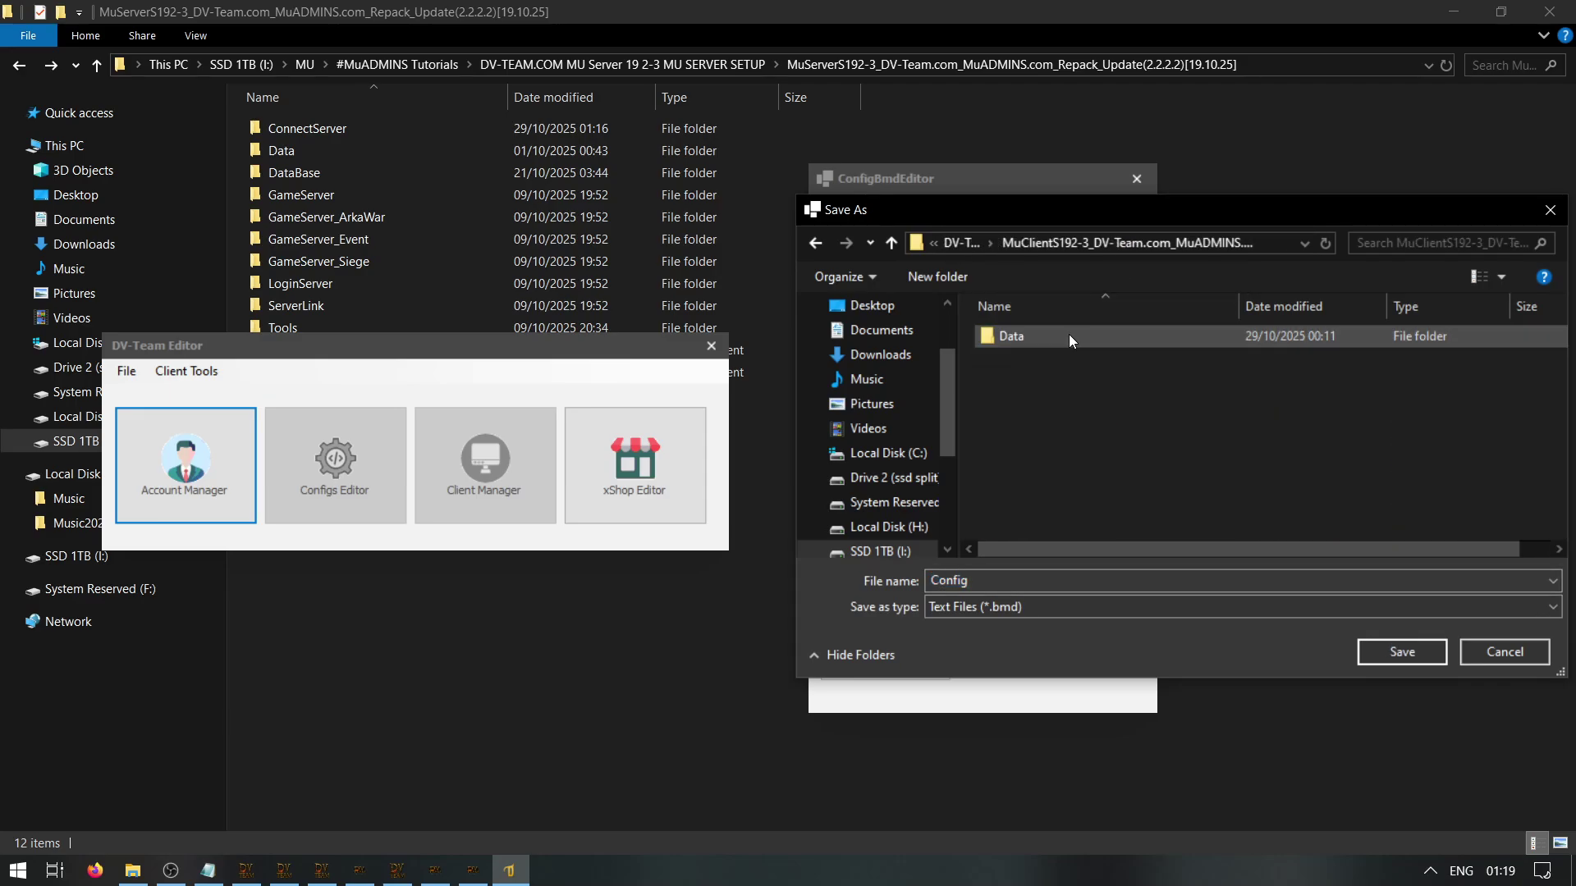
pyautogui.click(1042, 336)
pyautogui.doubleClick(1042, 337)
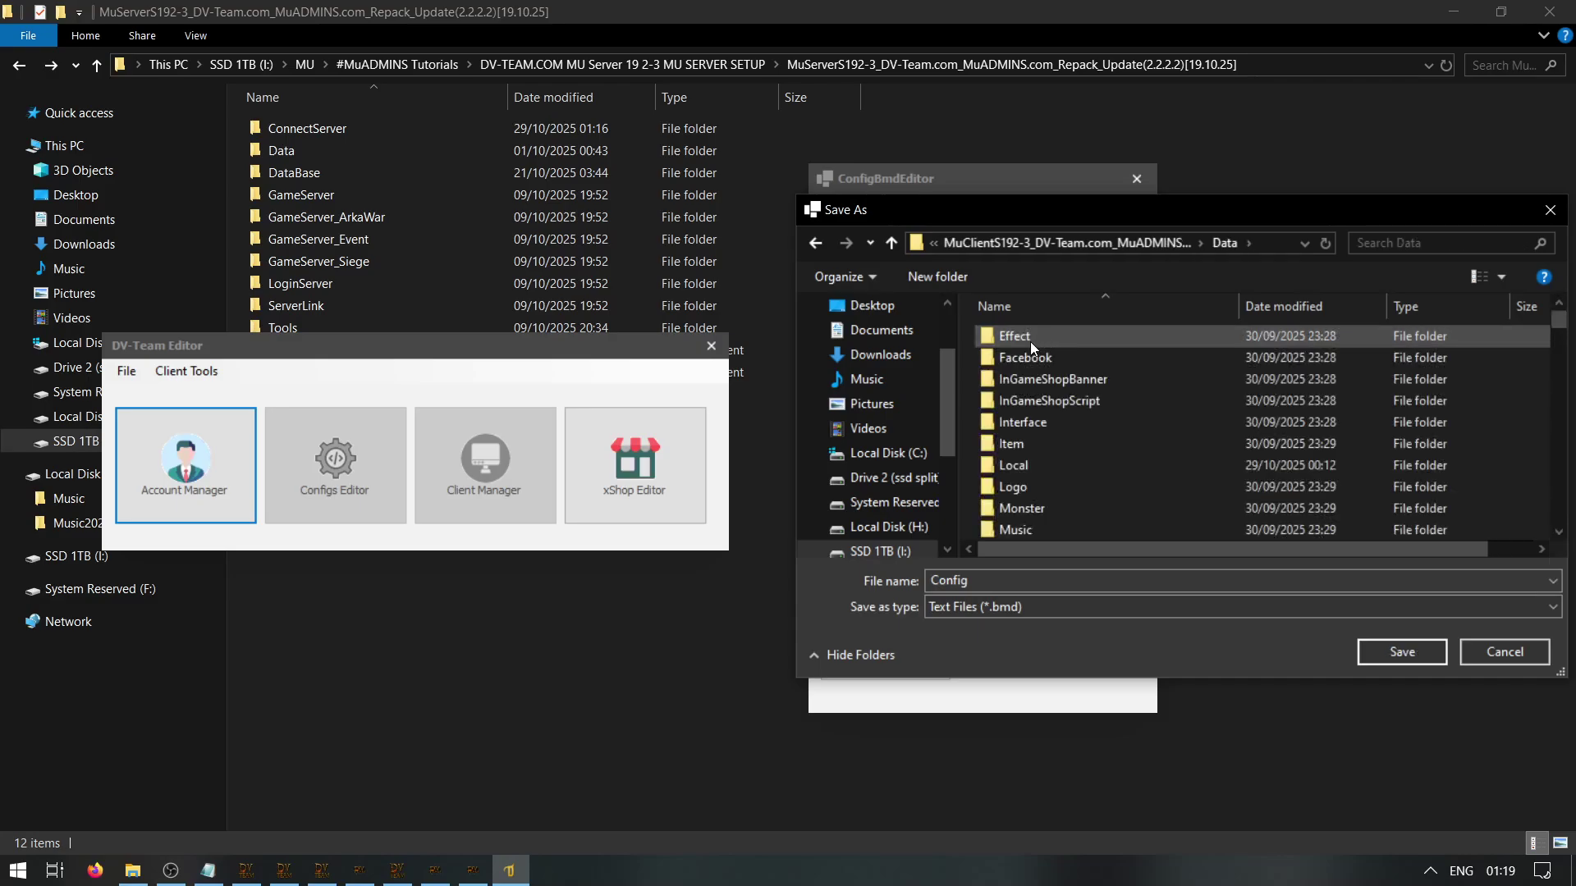
pyautogui.doubleClick(1034, 468)
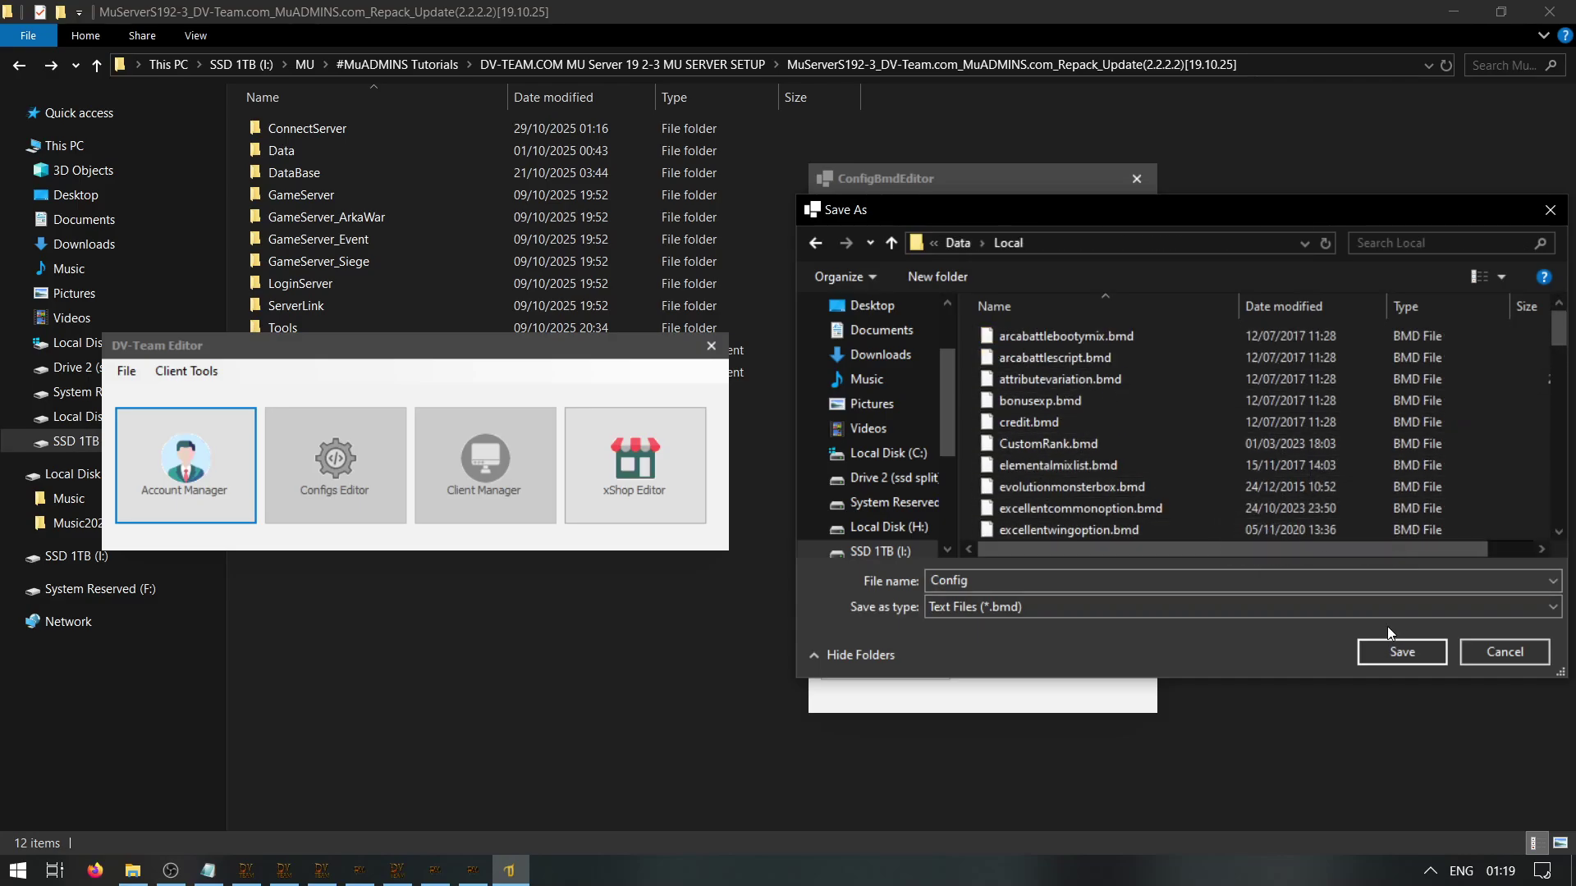
pyautogui.click(1401, 654)
pyautogui.click(1140, 182)
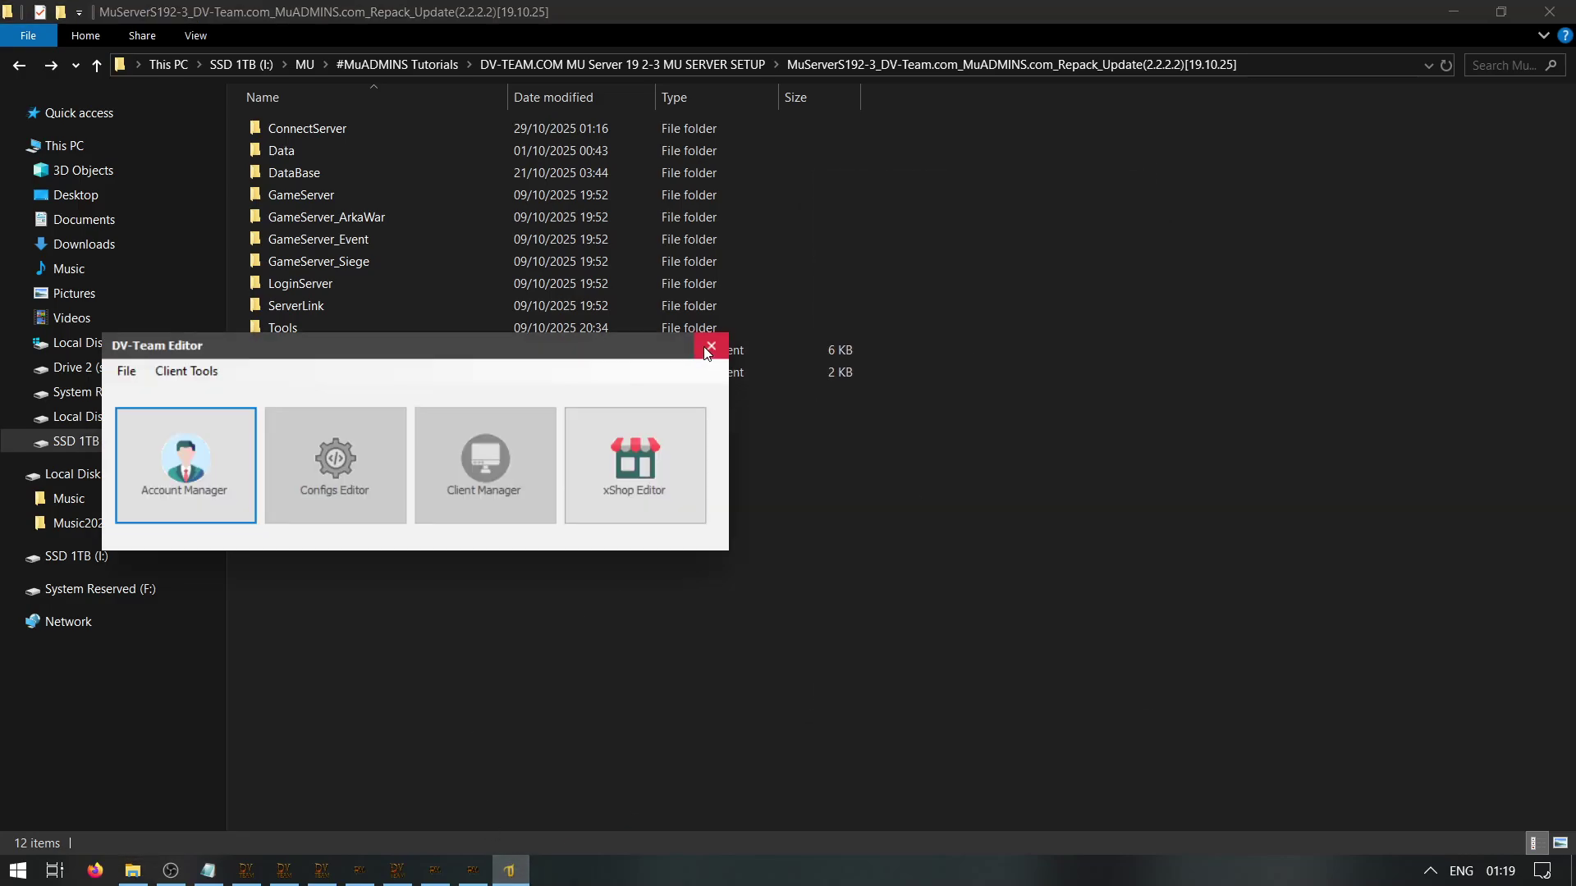
pyautogui.click(710, 345)
# Review the connect-in-game and LAN IP notes in the Guide, then close it
pyautogui.click(208, 870)
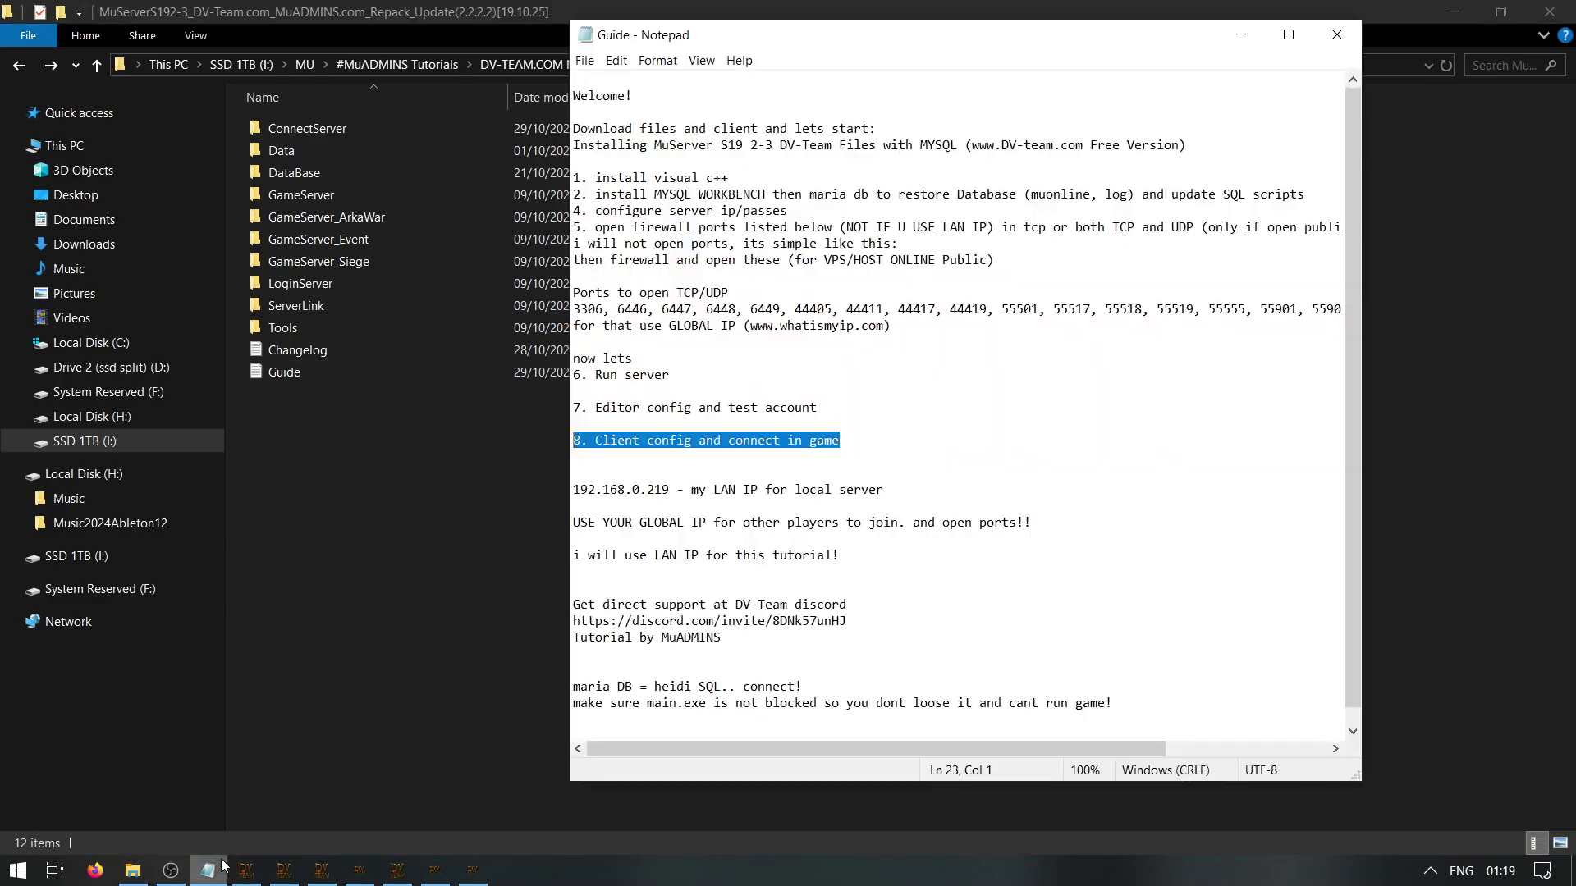
pyautogui.moveTo(839, 441); pyautogui.dragTo(726, 441)
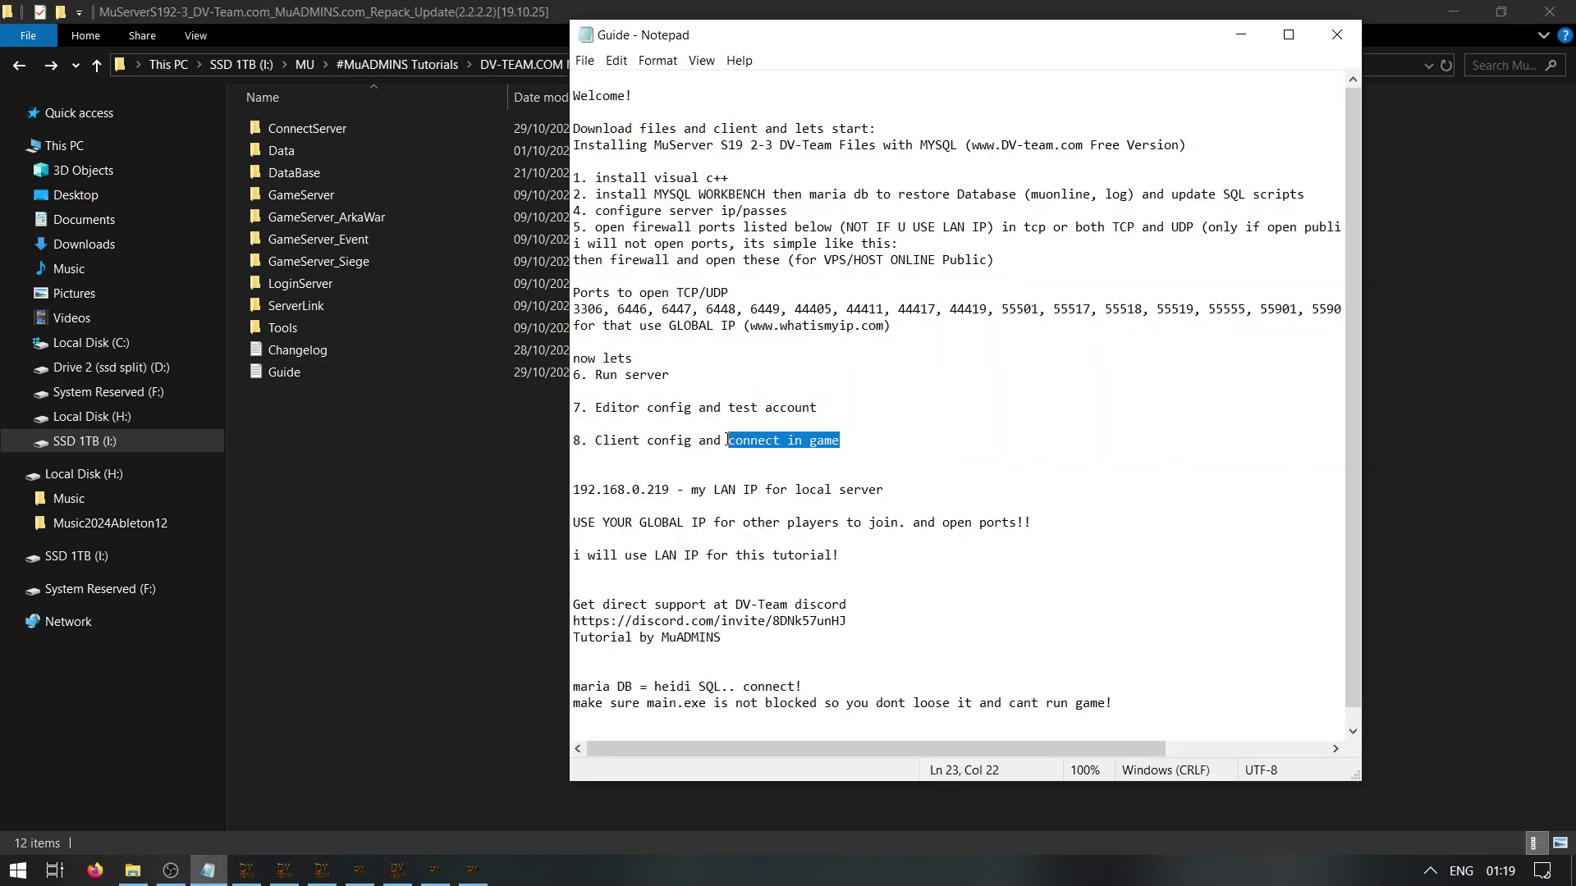
pyautogui.click(1103, 268)
pyautogui.moveTo(580, 487); pyautogui.dragTo(574, 731)
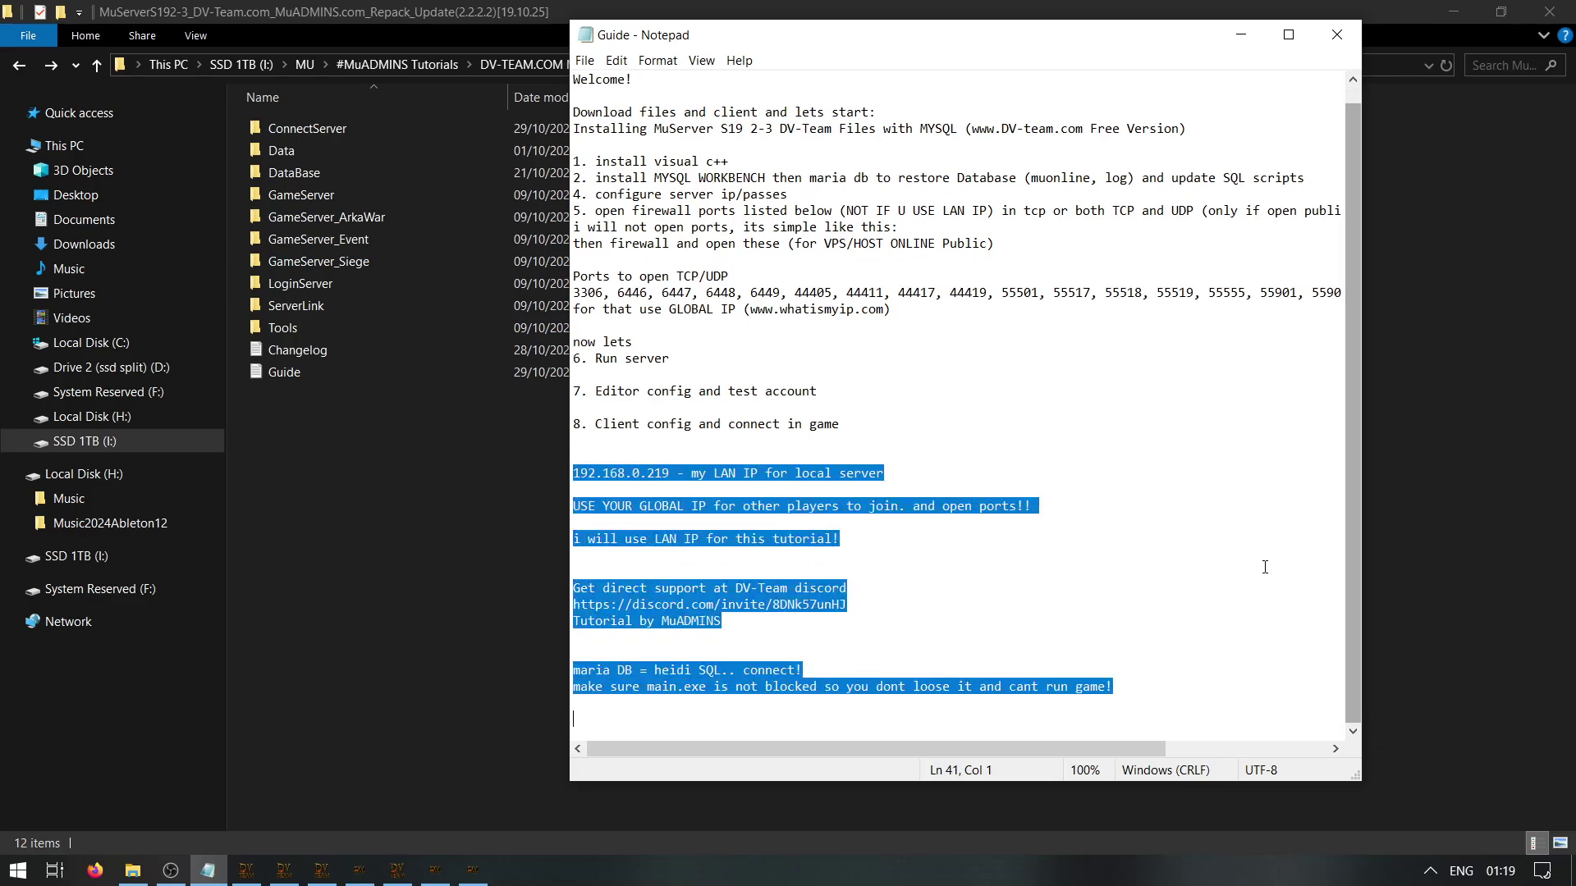
pyautogui.click(1332, 46)
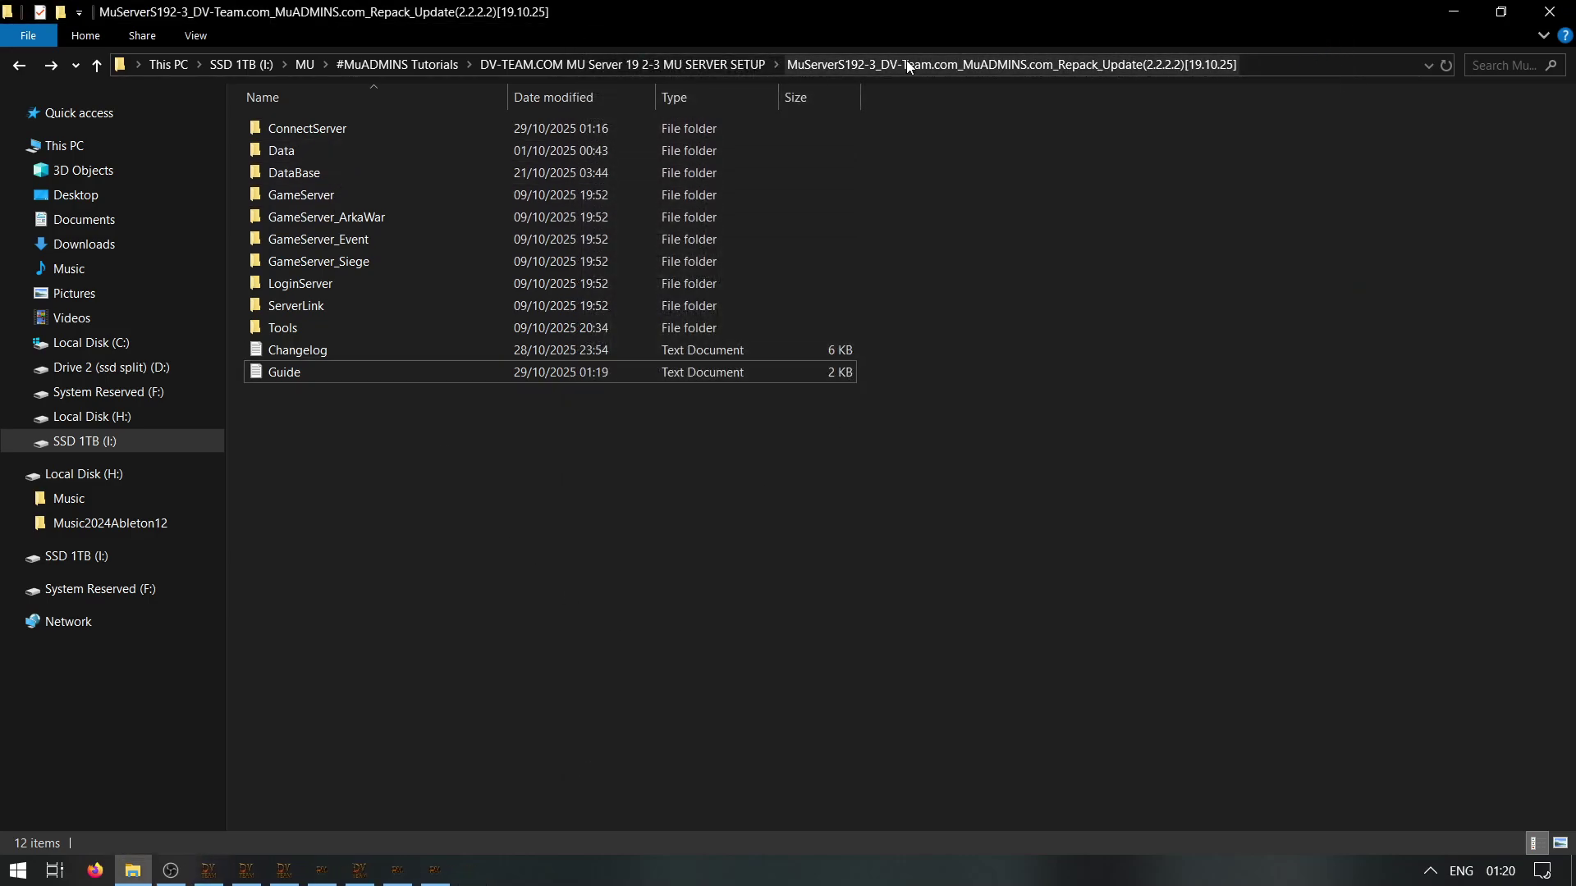
# In the MuClientS192-3 folder, review LauncherOption.if in Notepad++, close it, and select main
pyautogui.click(657, 64)
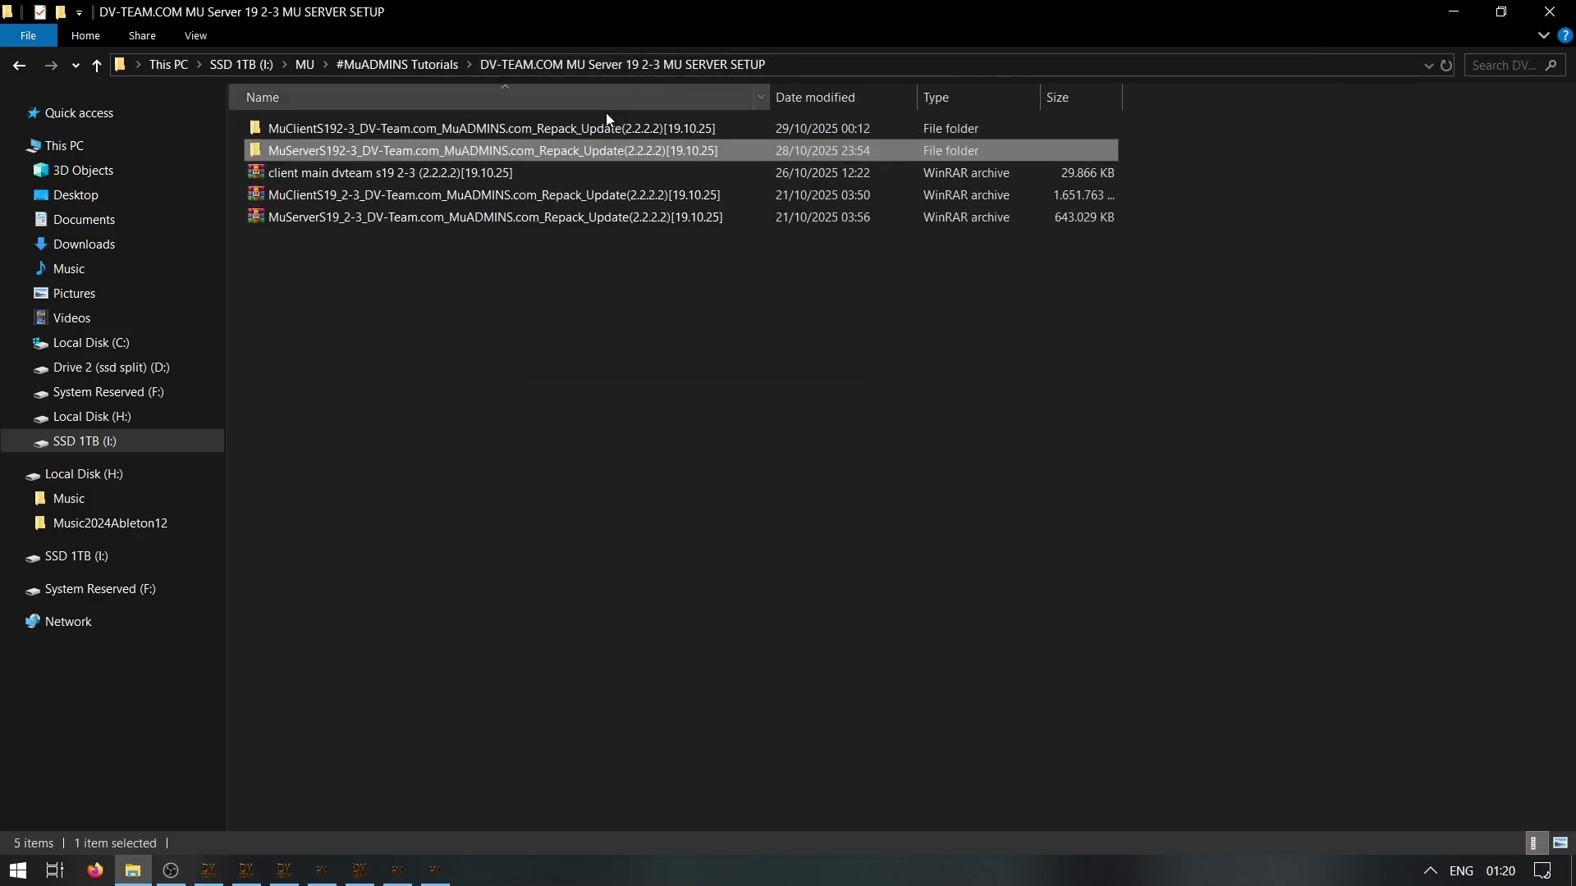
pyautogui.doubleClick(425, 126)
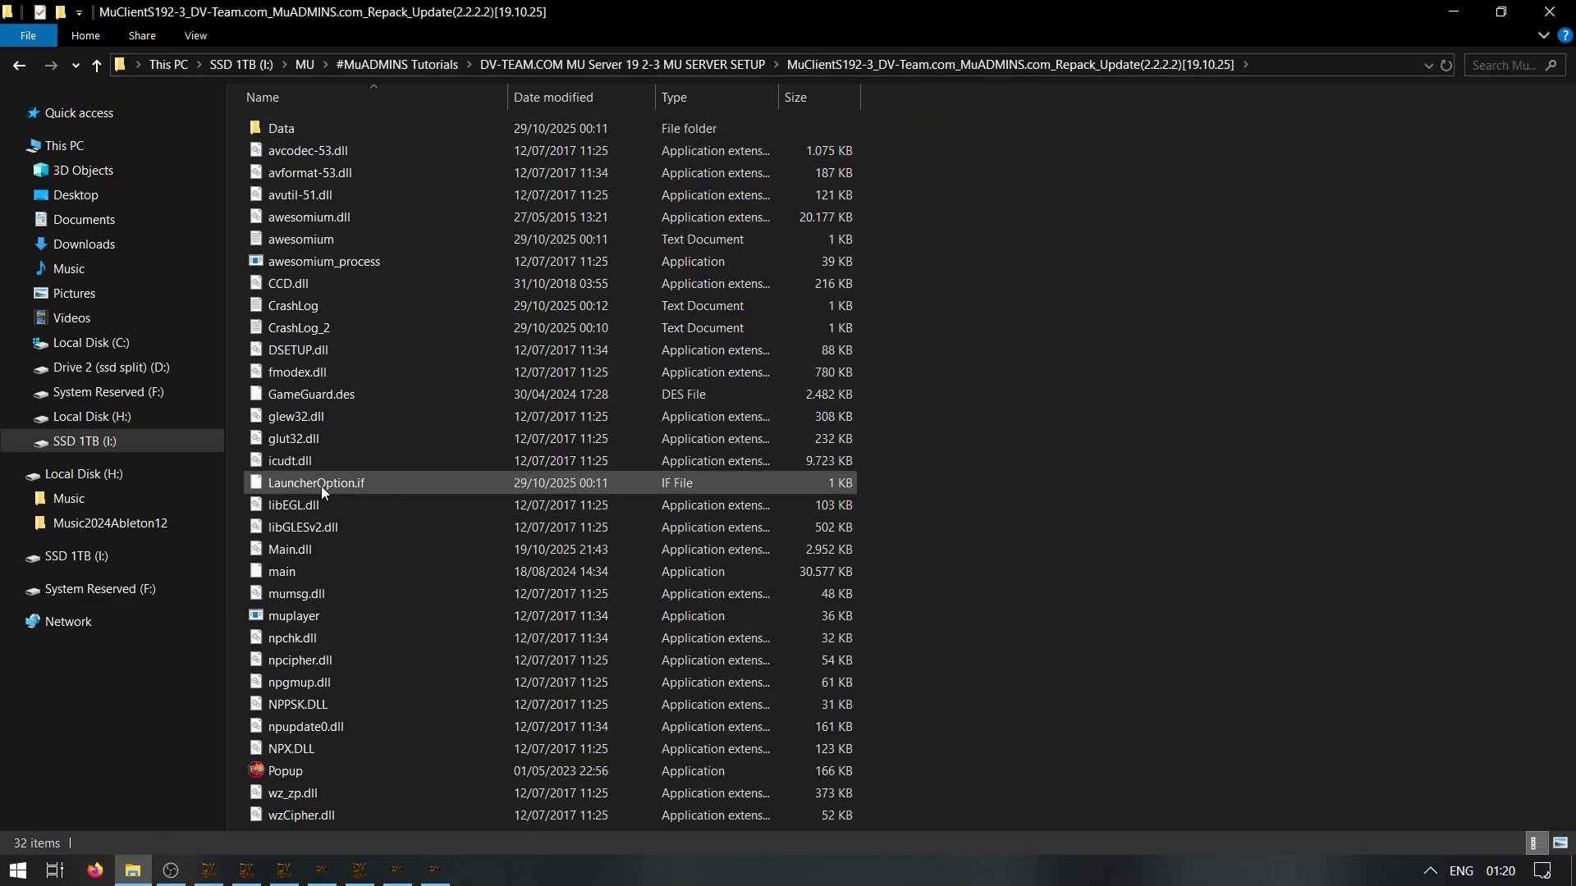
pyautogui.rightClick(321, 485)
pyautogui.click(402, 101)
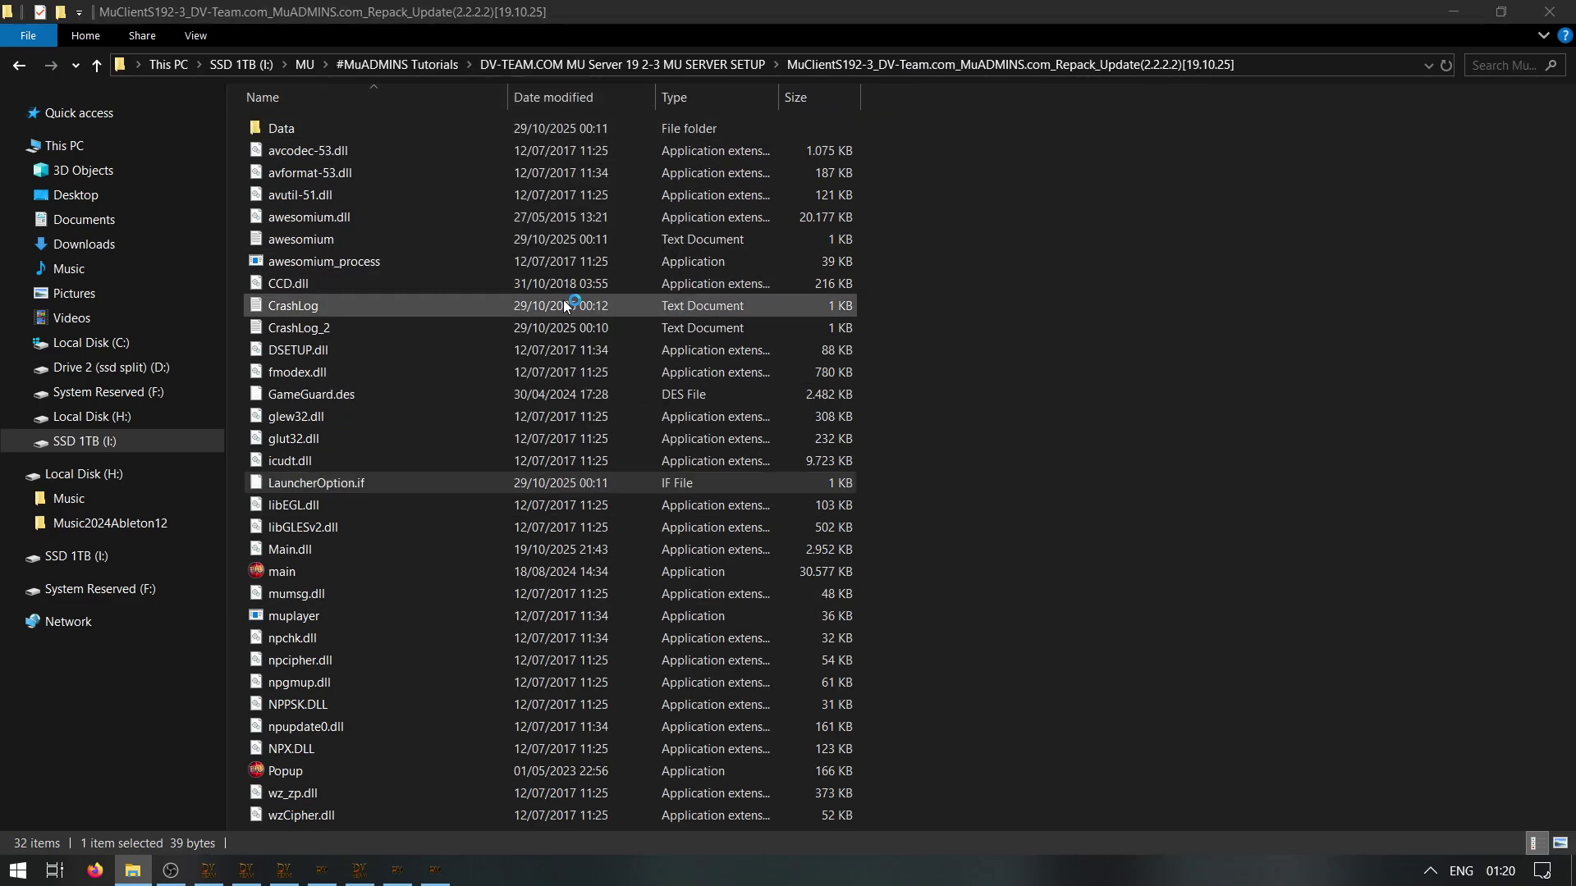
pyautogui.moveTo(689, 360); pyautogui.dragTo(540, 192)
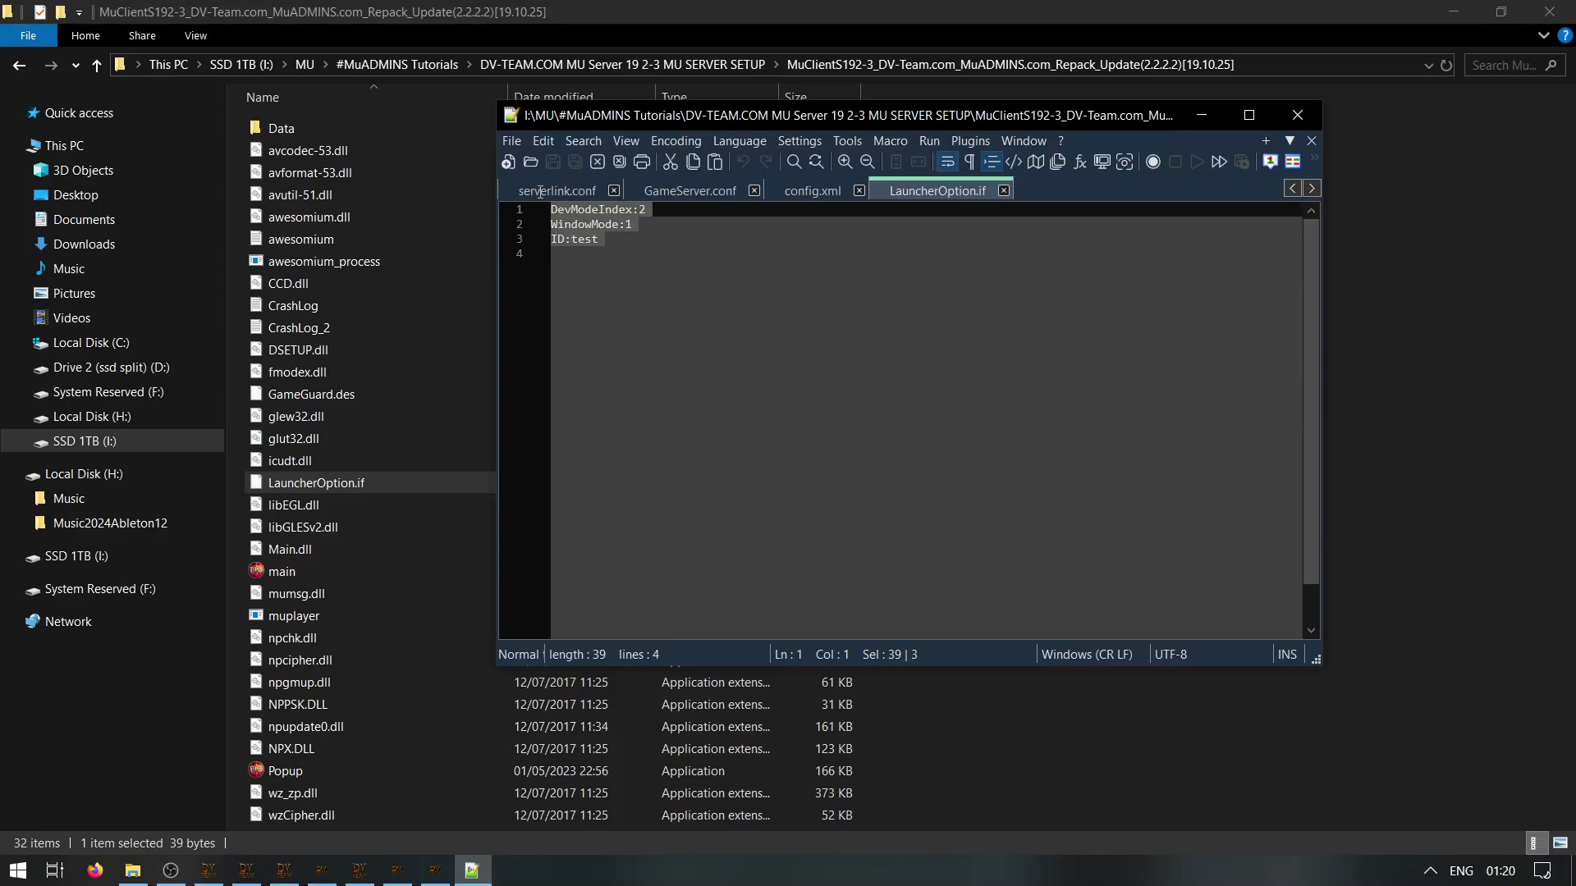
pyautogui.click(844, 294)
pyautogui.click(1295, 115)
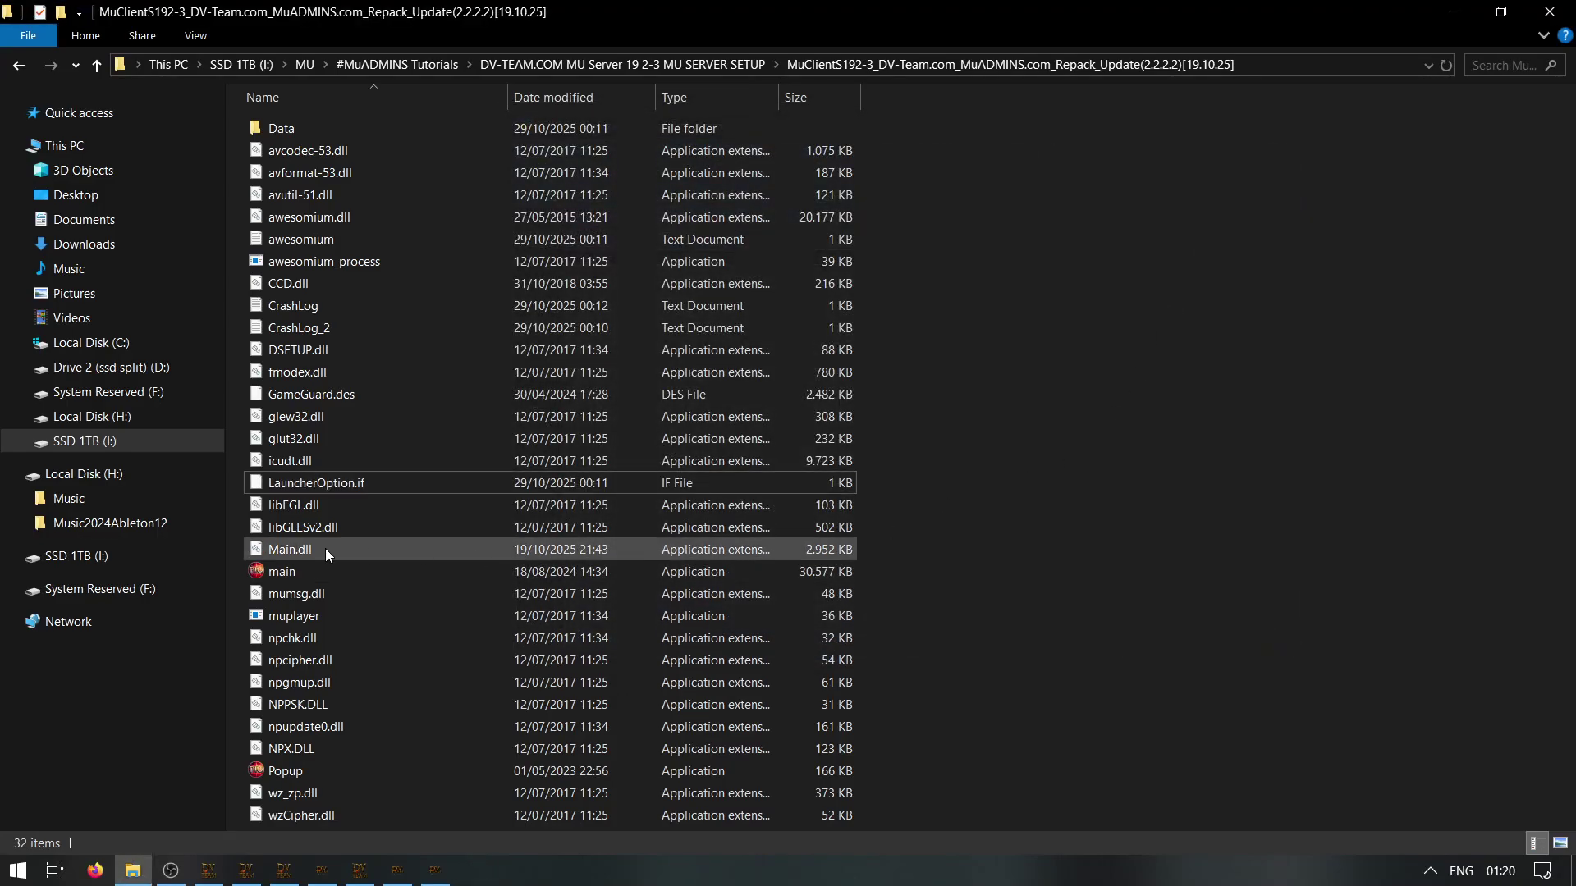
pyautogui.click(328, 572)
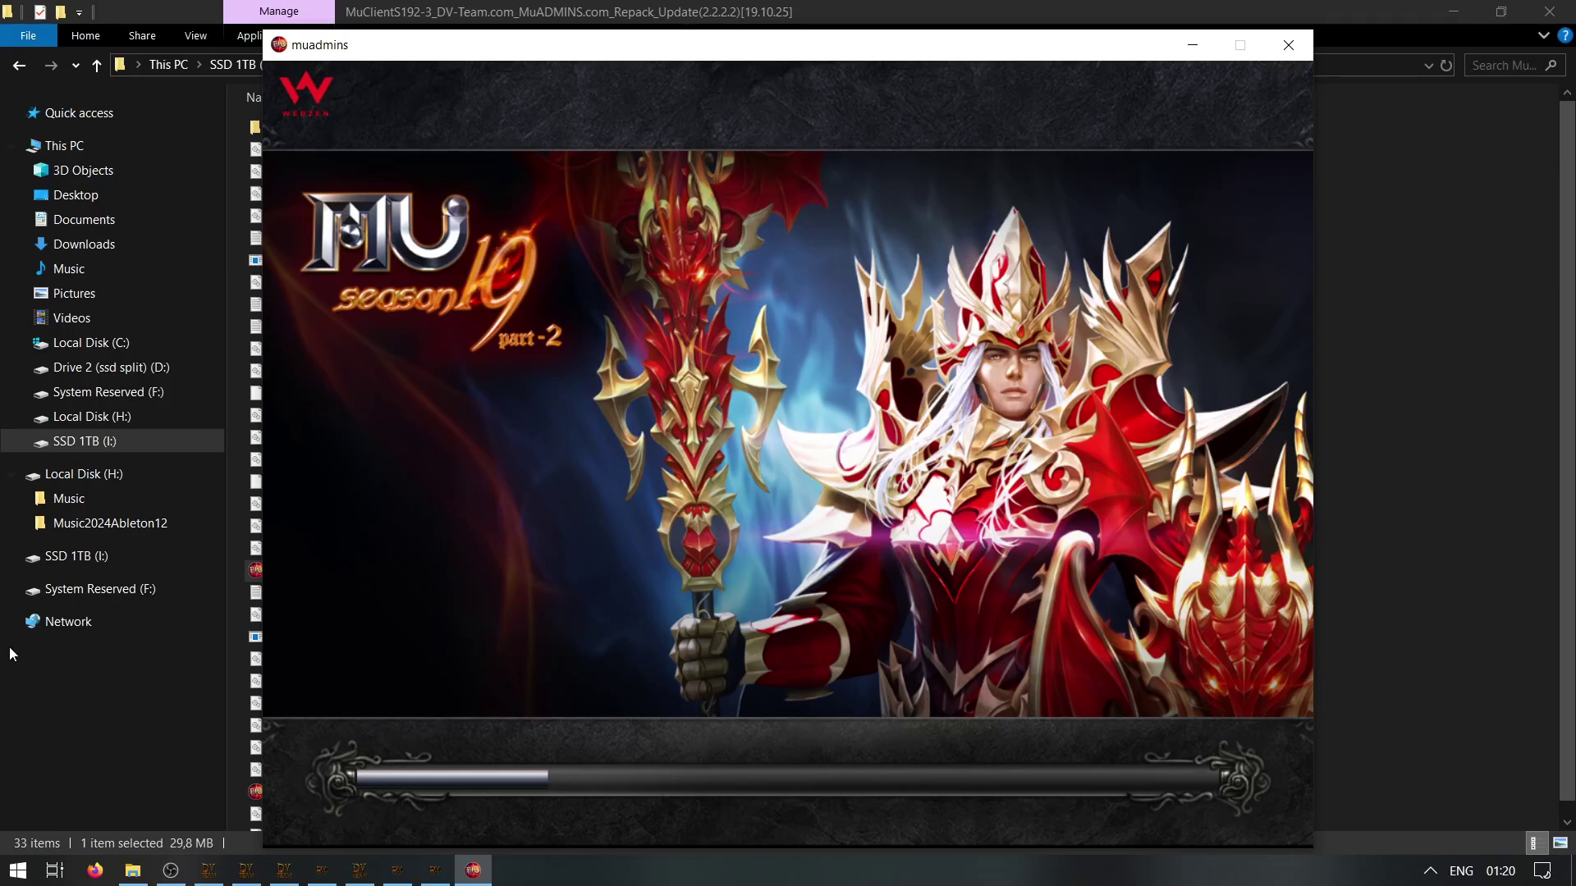
# Note 'use .item command as GM to make items, editor can be buggy' in Windows search
pyautogui.press('super')
pyautogui.write('use .item command as GM to make items,')
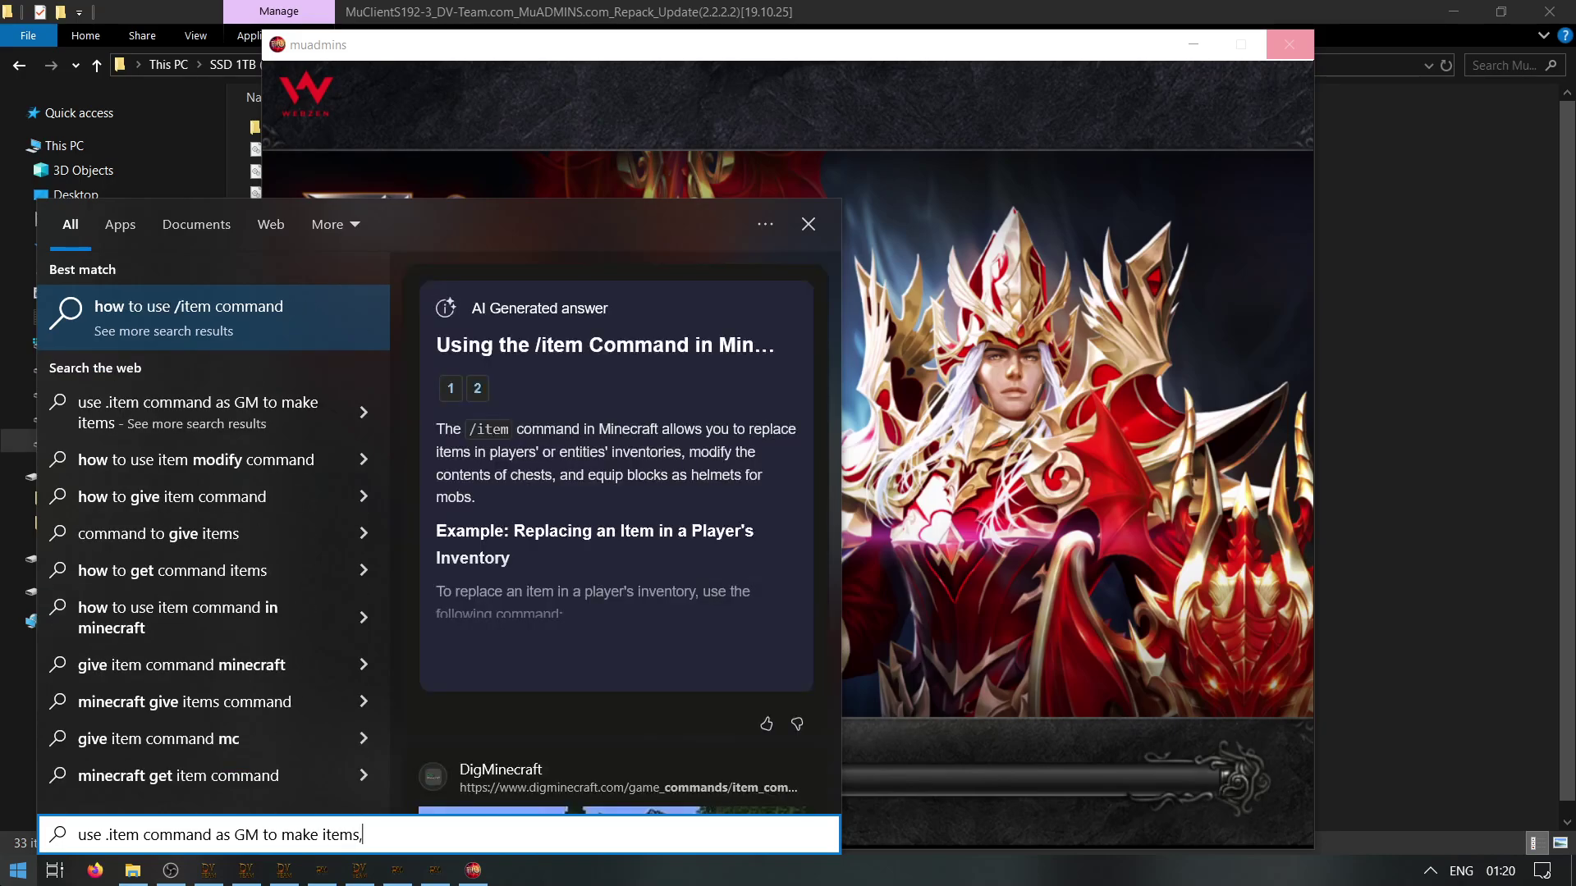
pyautogui.write(' editor can be buggy')
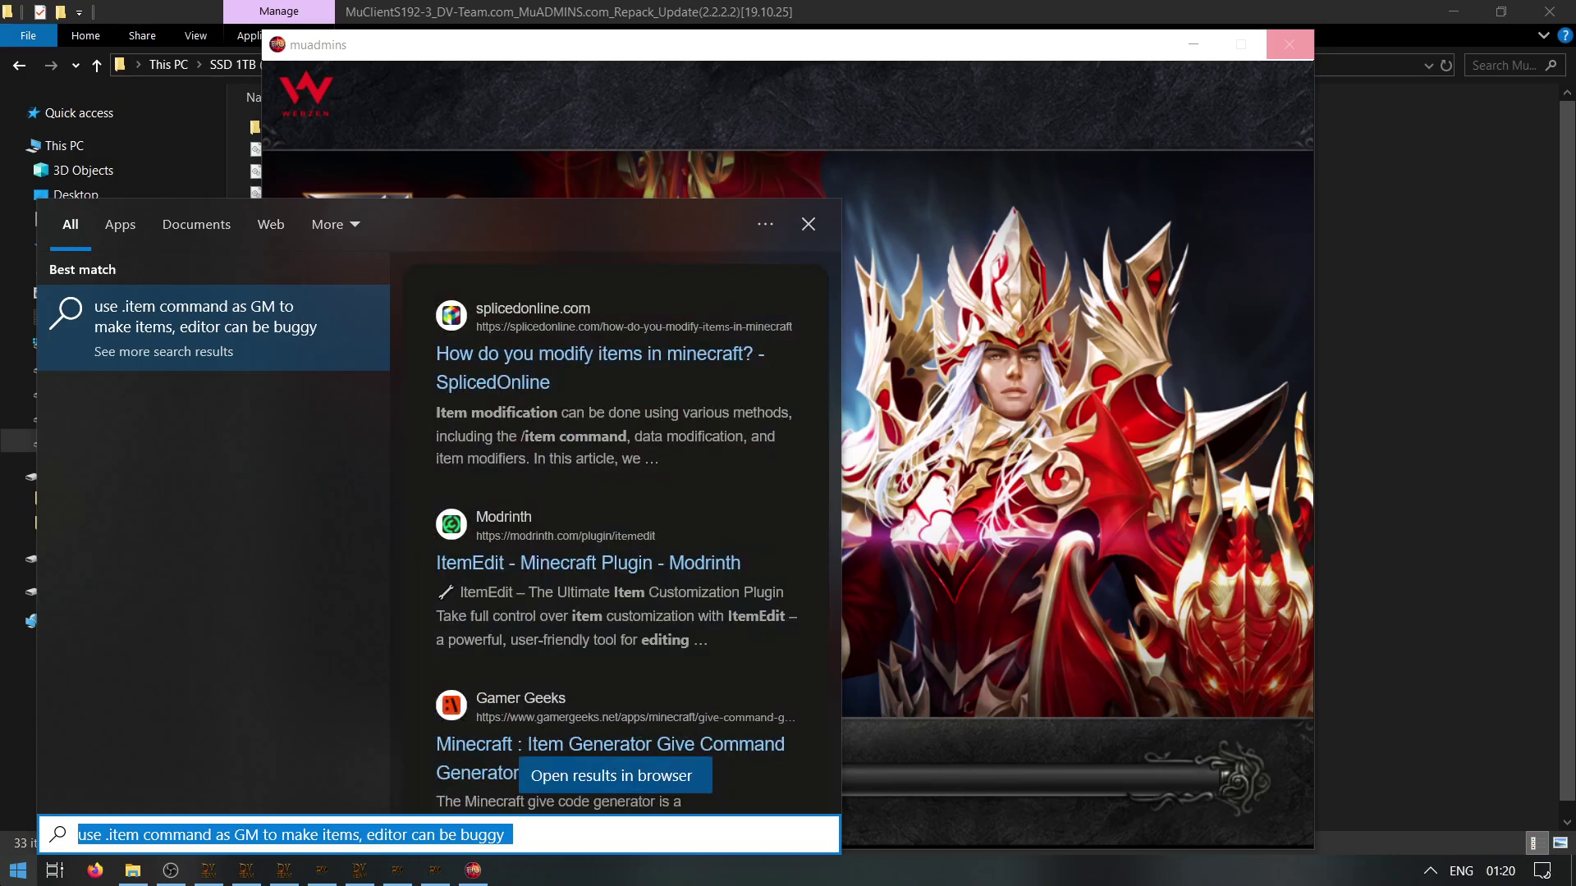
# Clear the search note, leave a '-', and dismiss the Windows Search panel
pyautogui.hotkey('ctrl', 'a')
pyautogui.press('BackSpace')
pyautogui.write('-')
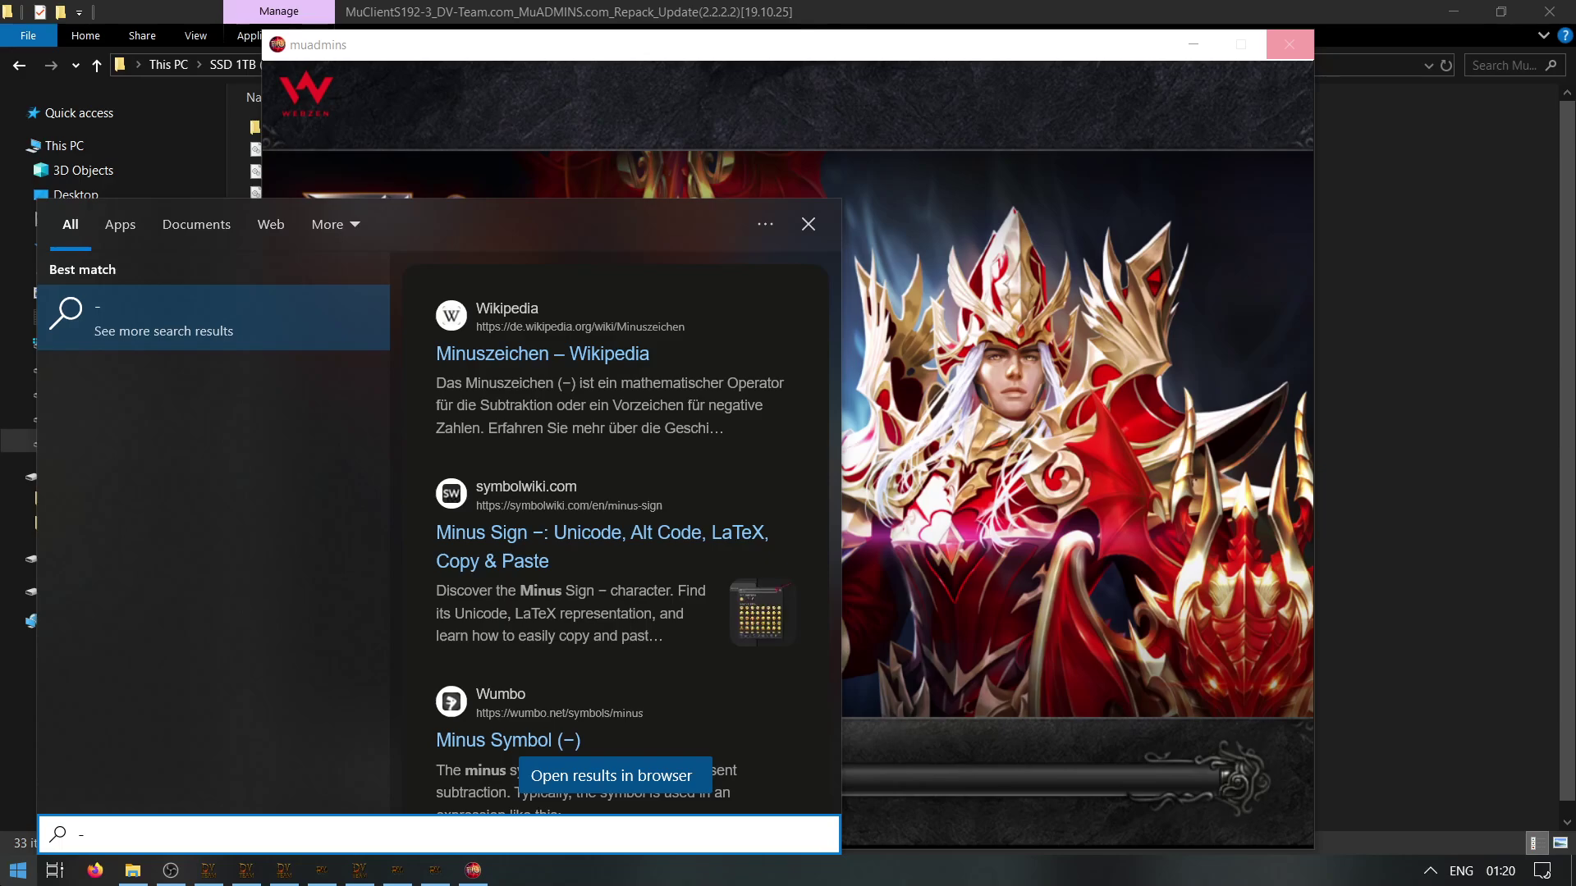
pyautogui.press('Escape')
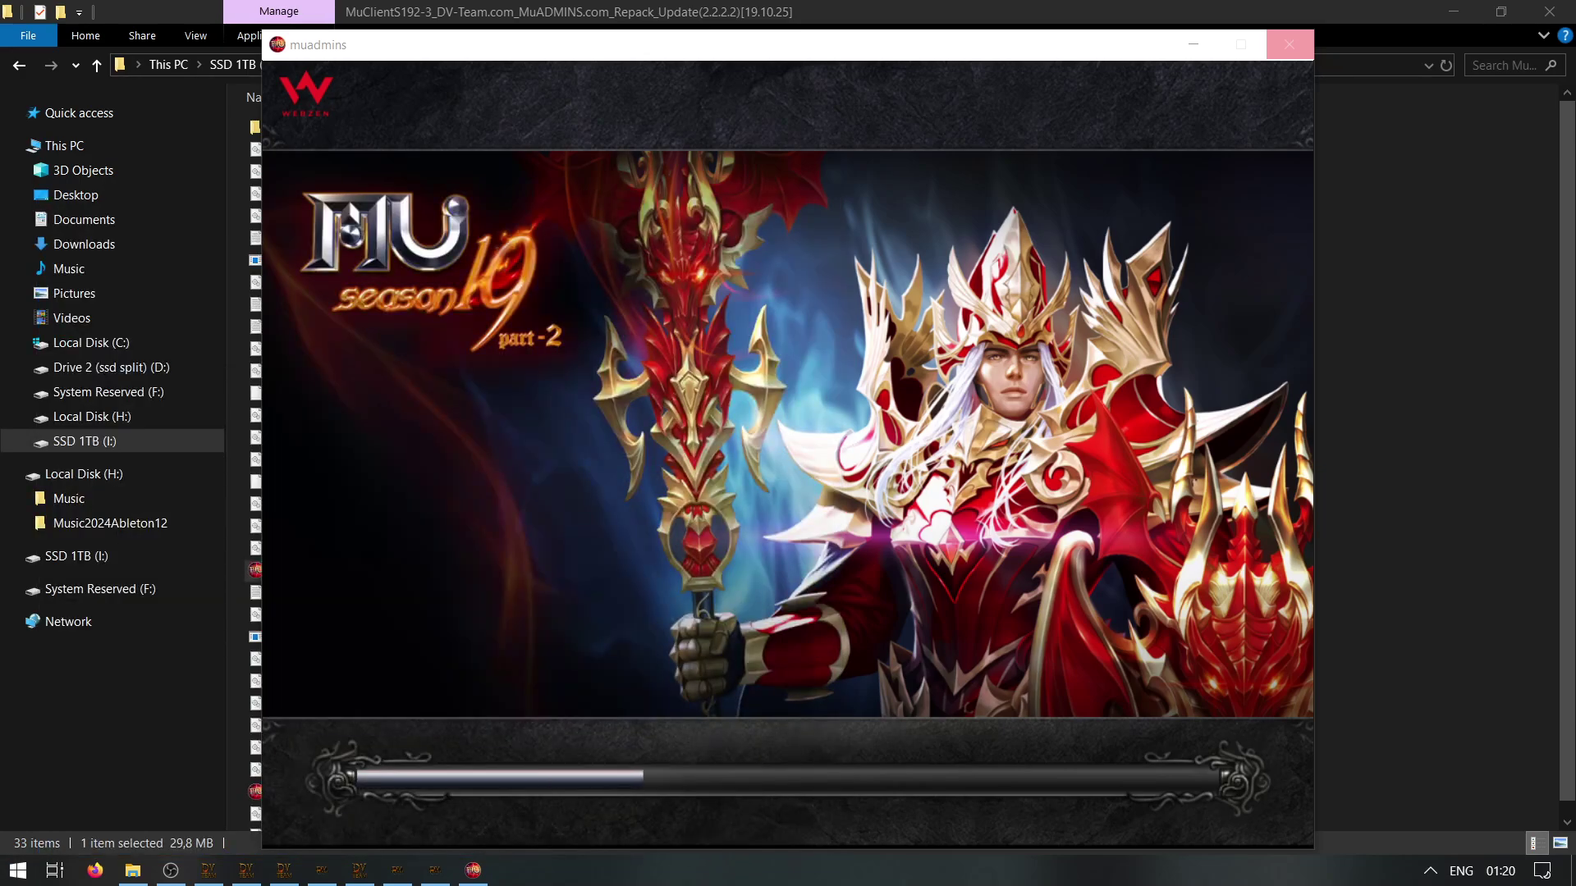